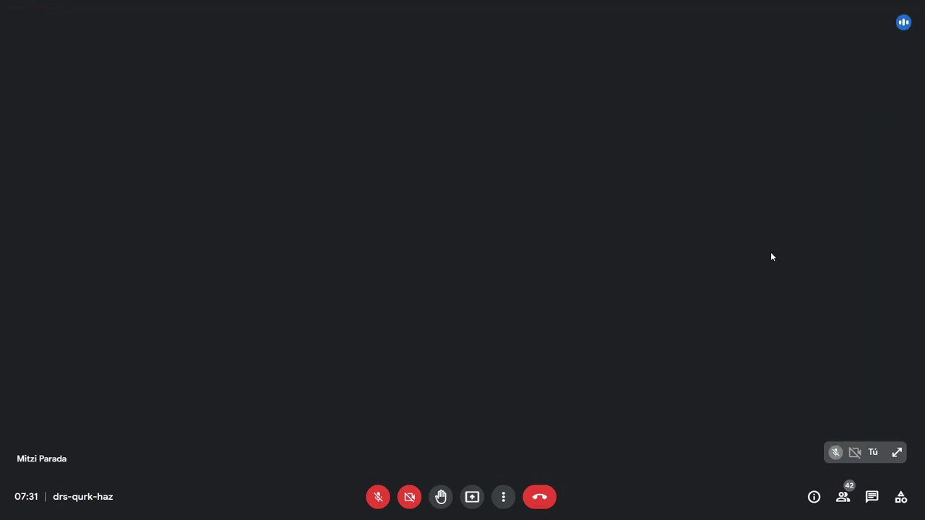
- Open the Decisiones_corto_plazo PDF from the Costos_II subfolder 7 - Decisiones_corto_plazo in File Explorer
{"action": "key", "text": "Escape"}
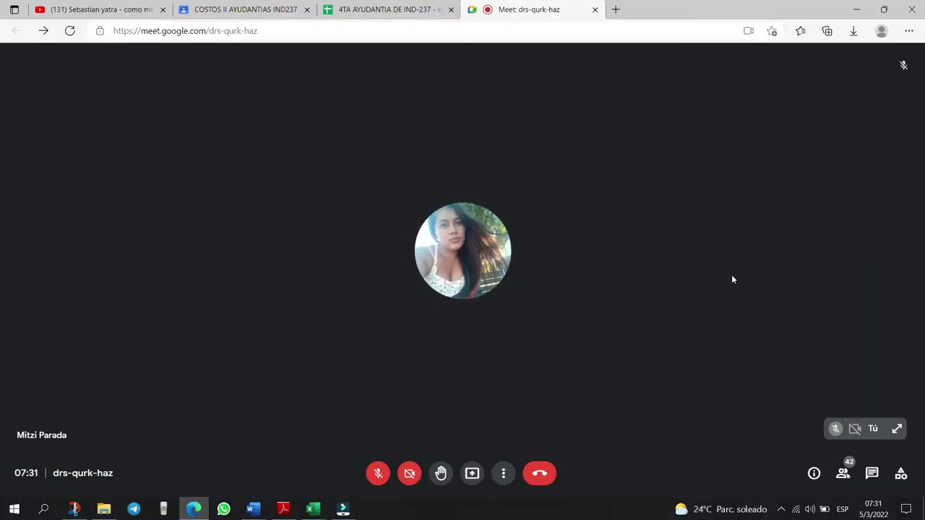
{"action": "left_click", "coordinate": [102, 509]}
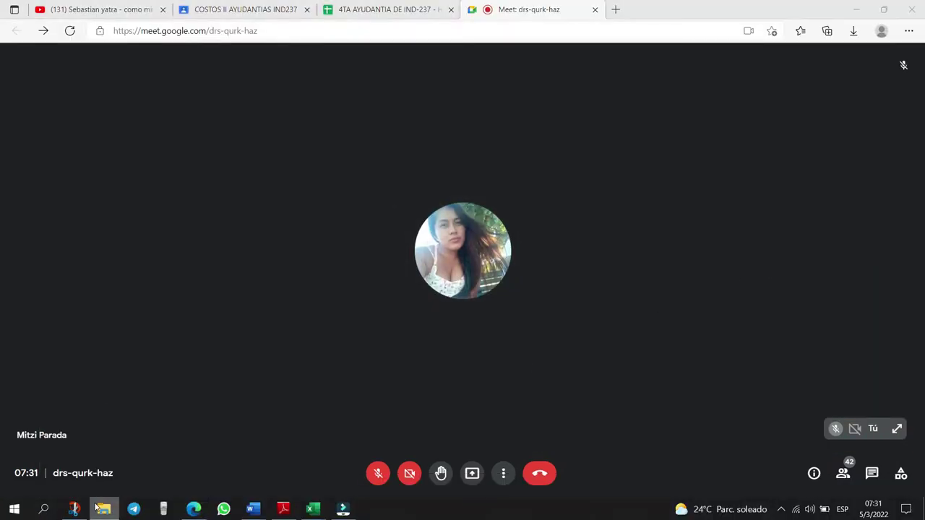
{"action": "left_click", "coordinate": [52, 171]}
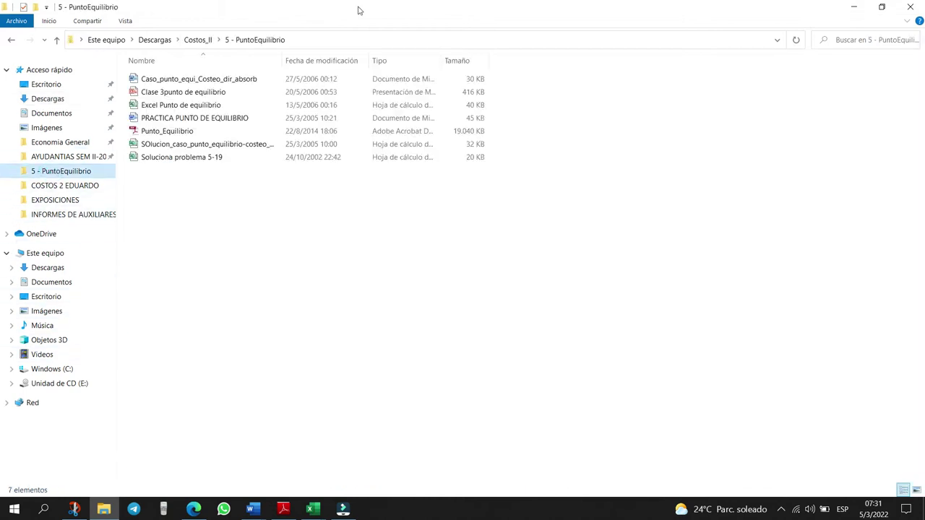
{"action": "left_click", "coordinate": [198, 40]}
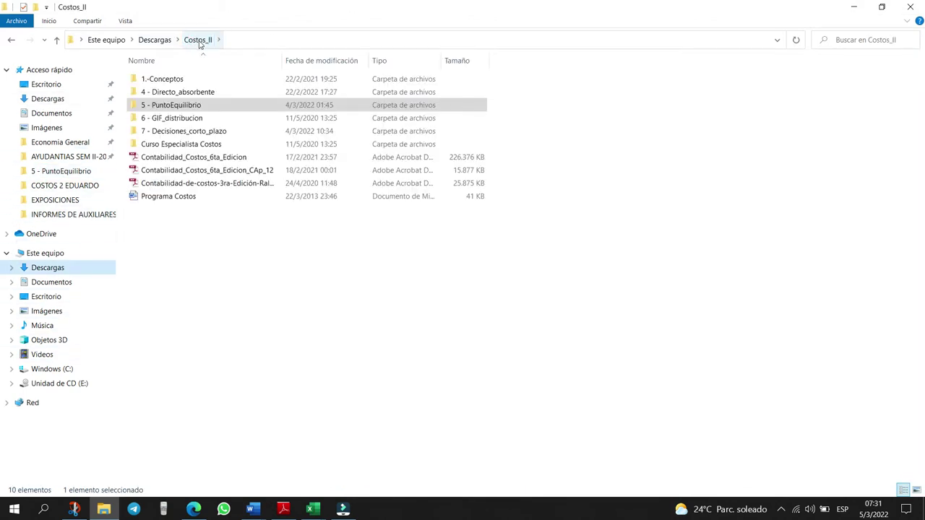
{"action": "double_click", "coordinate": [198, 132]}
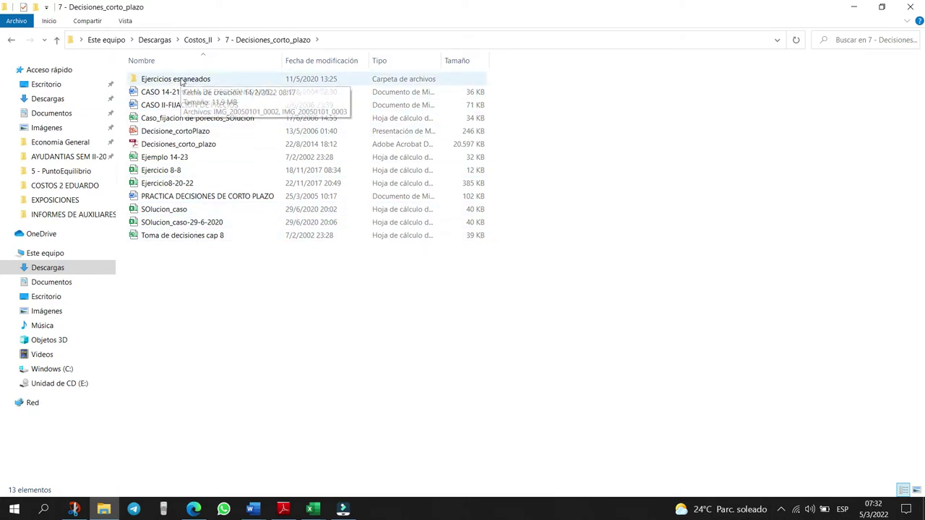
{"action": "double_click", "coordinate": [180, 79]}
{"action": "left_click", "coordinate": [11, 40]}
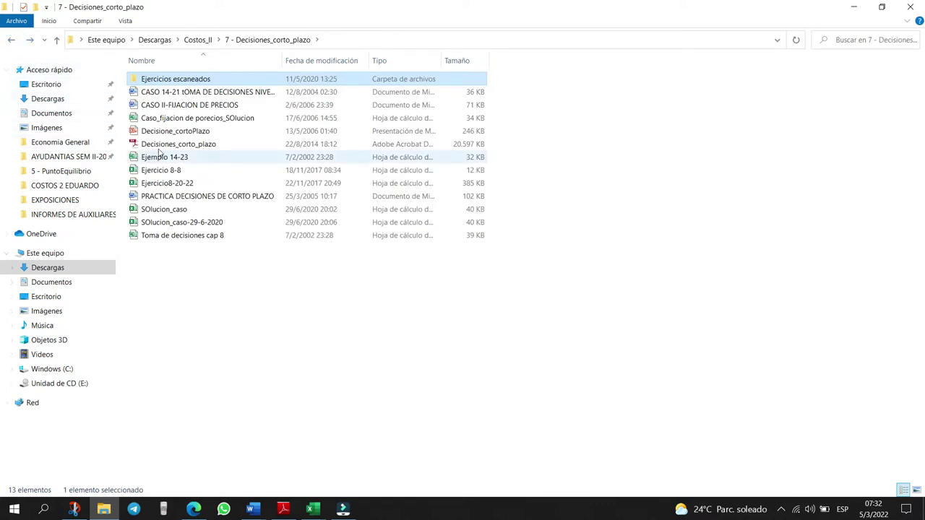
{"action": "left_click", "coordinate": [200, 145]}
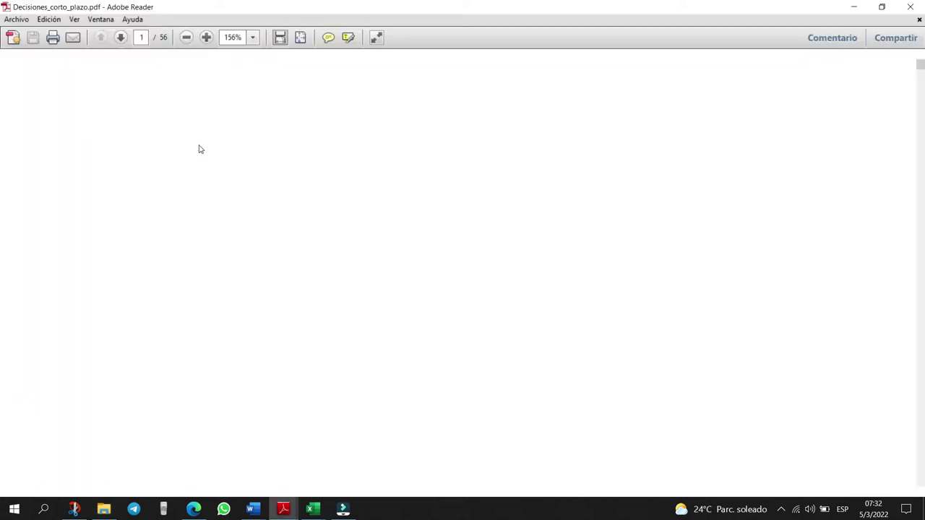
- Look through the PDF chapter for problem 8-8 in the Problemas section and examine its statement and income figures
{"action": "scroll", "coordinate": [458, 190], "scroll_direction": "down", "scroll_amount": 8}
{"action": "scroll", "coordinate": [459, 190], "scroll_direction": "down", "scroll_amount": 3}
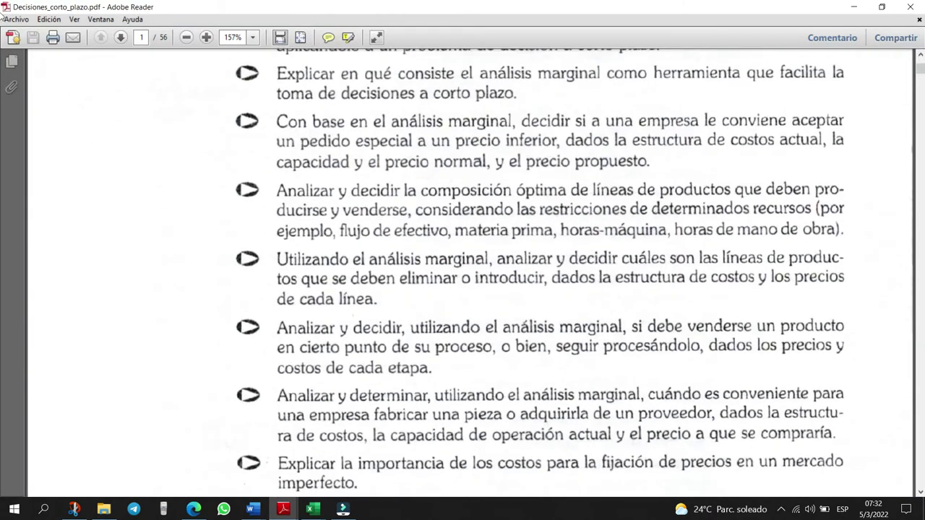
{"action": "key", "text": "Page_Down"}
{"action": "key", "text": "Page_Down"}
{"action": "key", "text": "Page_Down"}
{"action": "key", "text": "Page_Down"}
{"action": "key", "text": "Page_Down"}
{"action": "key", "text": "Page_Down"}
{"action": "key", "text": "Page_Down"}
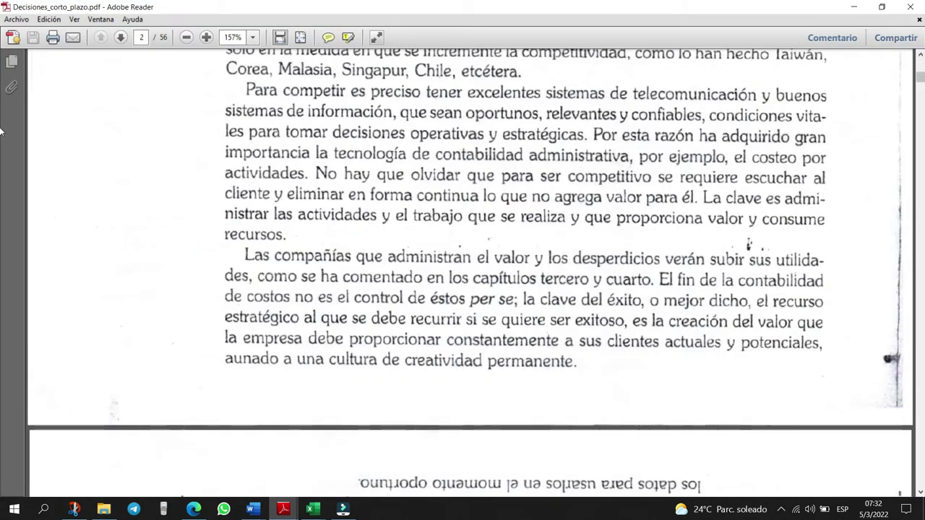
{"action": "key", "text": "Page_Down"}
{"action": "key", "text": "Page_Down"}
{"action": "key", "text": "Page_Down"}
{"action": "key", "text": "Page_Down"}
{"action": "key", "text": "Page_Down"}
{"action": "key", "text": "Page_Down"}
{"action": "key", "text": "Page_Down"}
{"action": "key", "text": "Page_Down"}
{"action": "key", "text": "Page_Down"}
{"action": "key", "text": "Page_Down"}
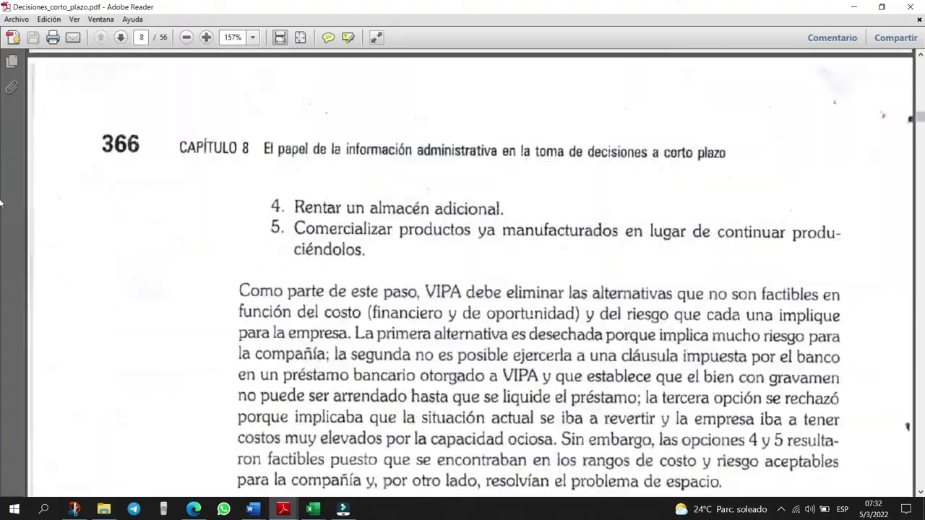
{"action": "key", "text": "Page_Down"}
{"action": "key", "text": "Page_Down"}
{"action": "key", "text": "Page_Down"}
{"action": "key", "text": "Page_Down"}
{"action": "key", "text": "Page_Down"}
{"action": "key", "text": "Page_Down"}
{"action": "key", "text": "Page_Down"}
{"action": "key", "text": "Page_Down"}
{"action": "key", "text": "Page_Down"}
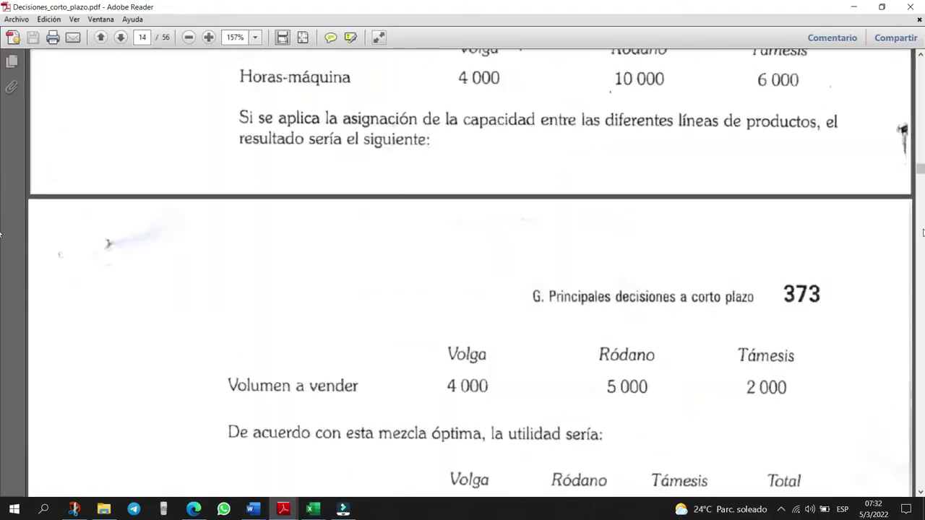
{"action": "left_click_drag", "start_coordinate": [922, 239], "coordinate": [920, 264]}
{"action": "scroll", "coordinate": [797, 233], "scroll_direction": "up", "scroll_amount": 10}
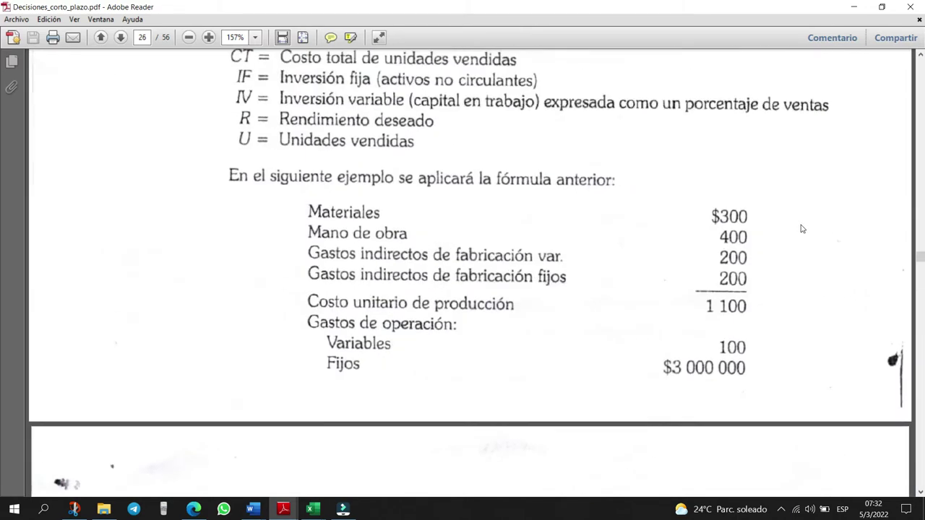
{"action": "scroll", "coordinate": [797, 233], "scroll_direction": "down", "scroll_amount": 20}
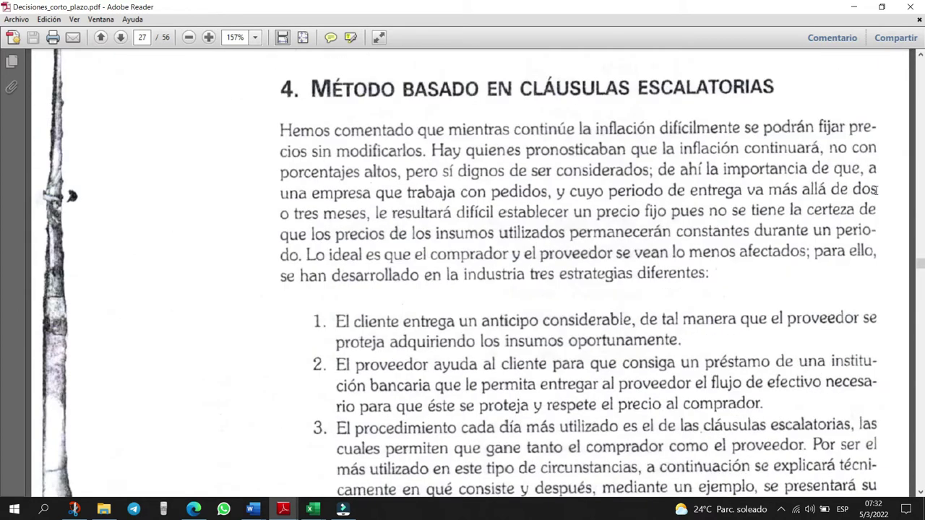
{"action": "left_click_drag", "start_coordinate": [921, 265], "coordinate": [918, 357]}
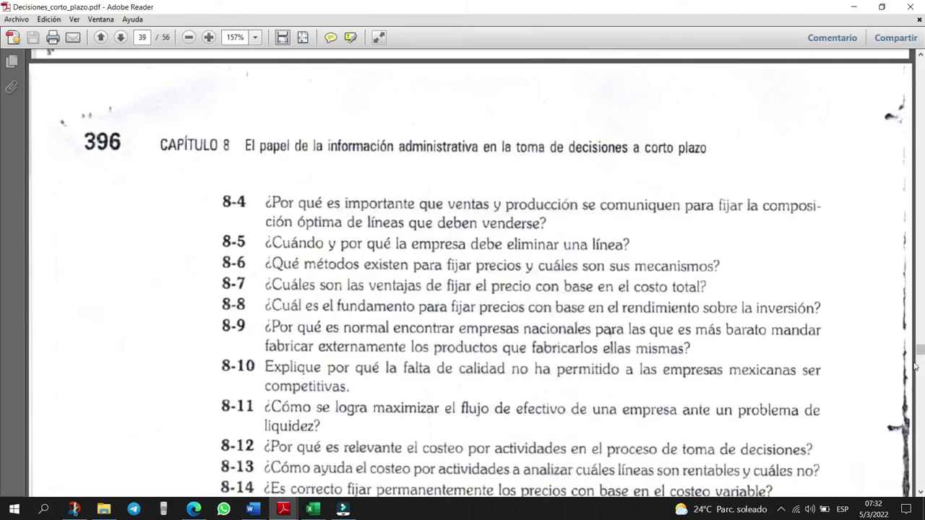
{"action": "scroll", "coordinate": [685, 329], "scroll_direction": "down", "scroll_amount": 8}
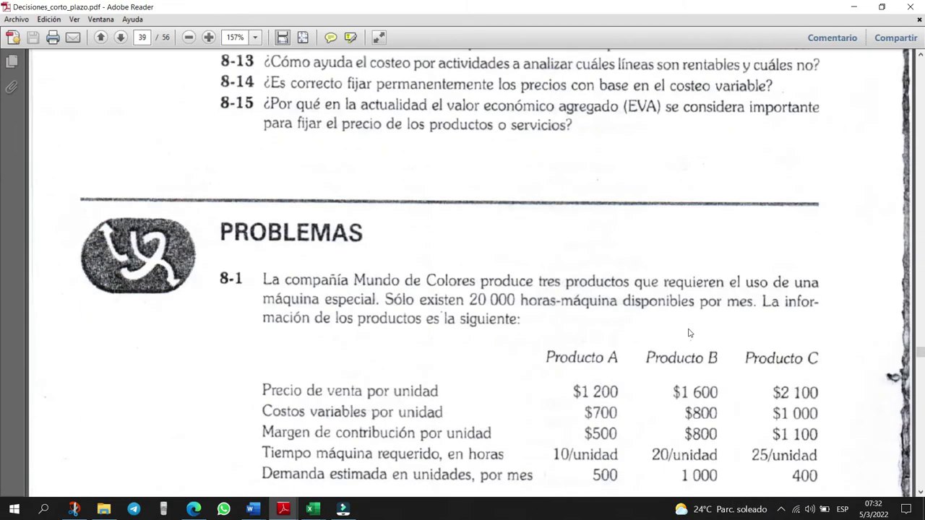
{"action": "scroll", "coordinate": [630, 279], "scroll_direction": "down", "scroll_amount": 15}
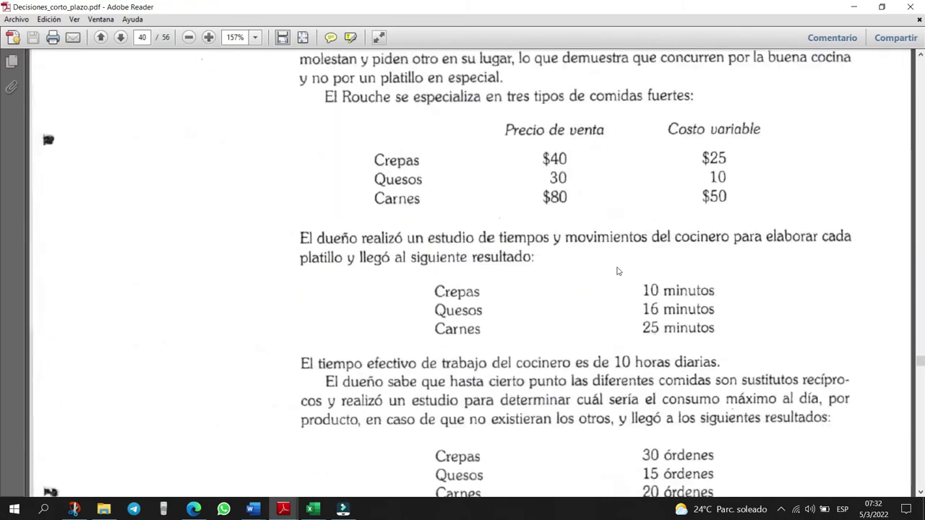
{"action": "scroll", "coordinate": [618, 267], "scroll_direction": "down", "scroll_amount": 15}
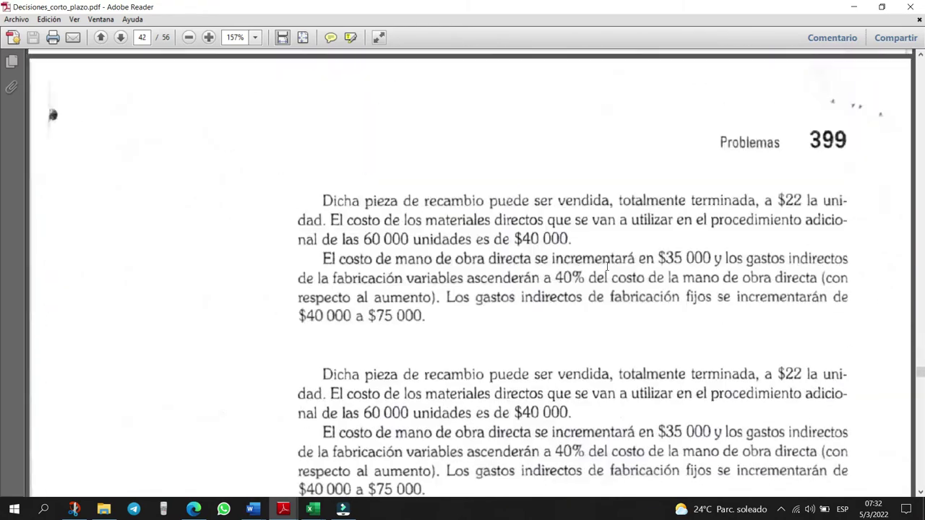
{"action": "scroll", "coordinate": [607, 266], "scroll_direction": "down", "scroll_amount": 15}
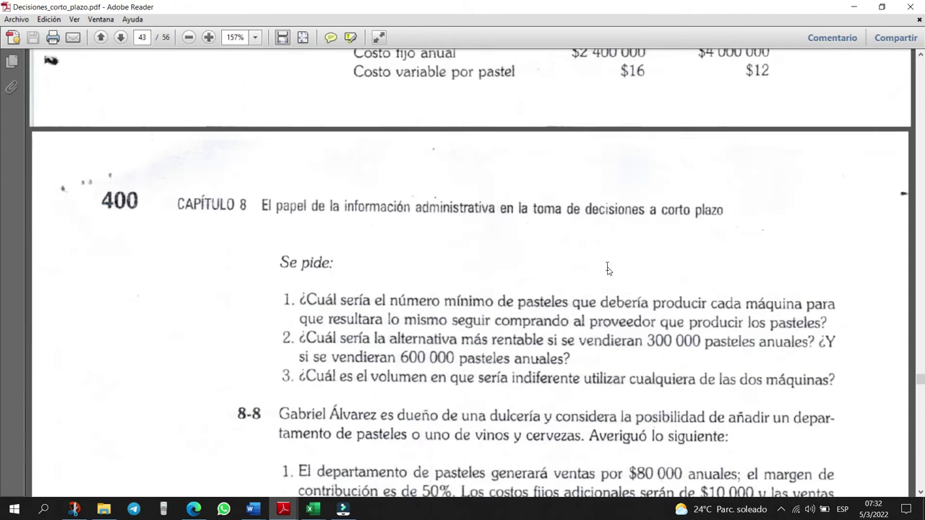
{"action": "scroll", "coordinate": [607, 266], "scroll_direction": "down", "scroll_amount": 3}
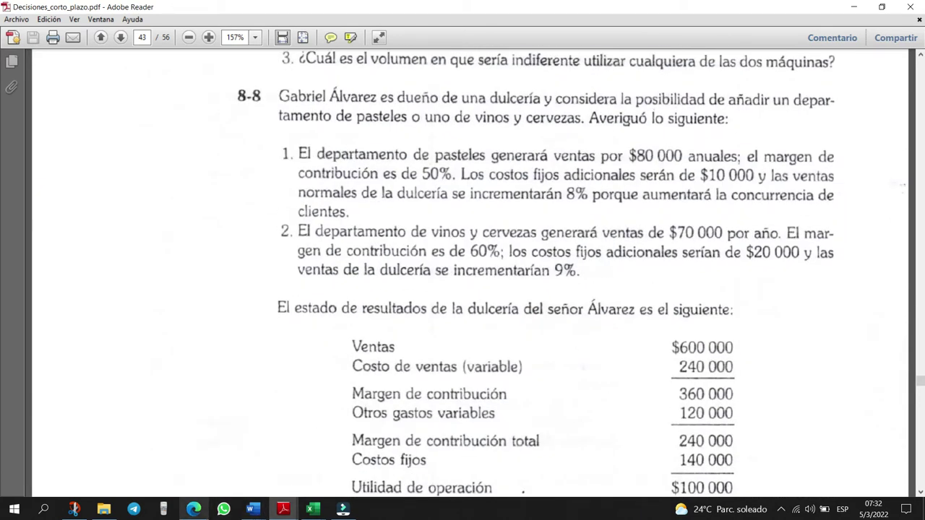
- Switch back to the Google Meet call in full screen and change its layout to Barra lateral
{"action": "left_click", "coordinate": [194, 510]}
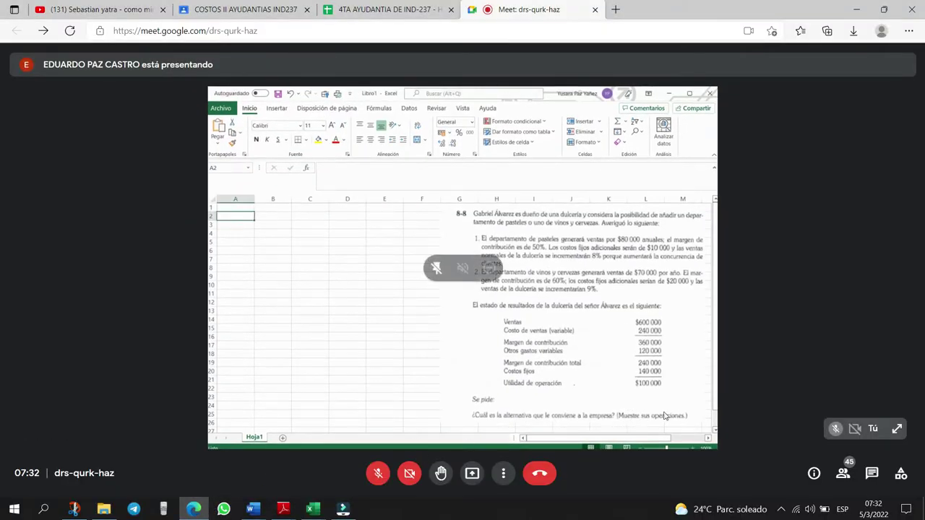
{"action": "double_click", "coordinate": [616, 300]}
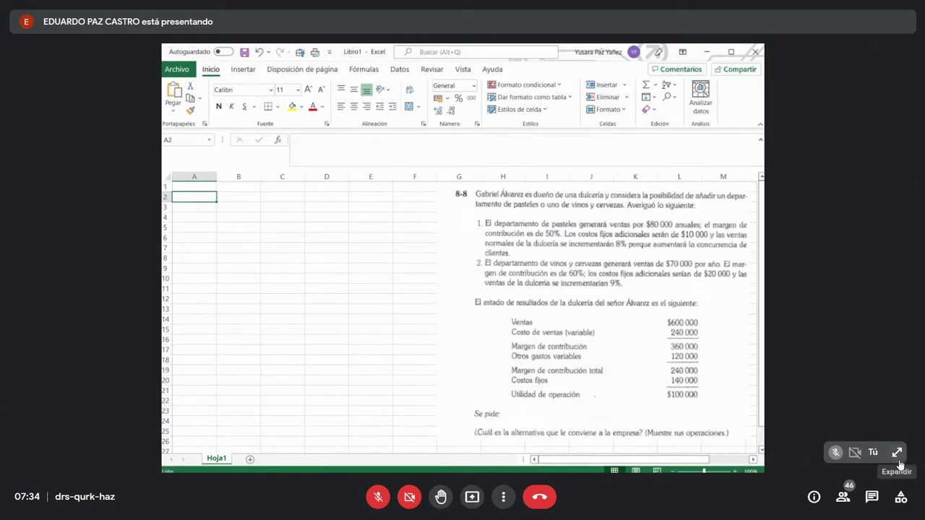
{"action": "left_click", "coordinate": [503, 497]}
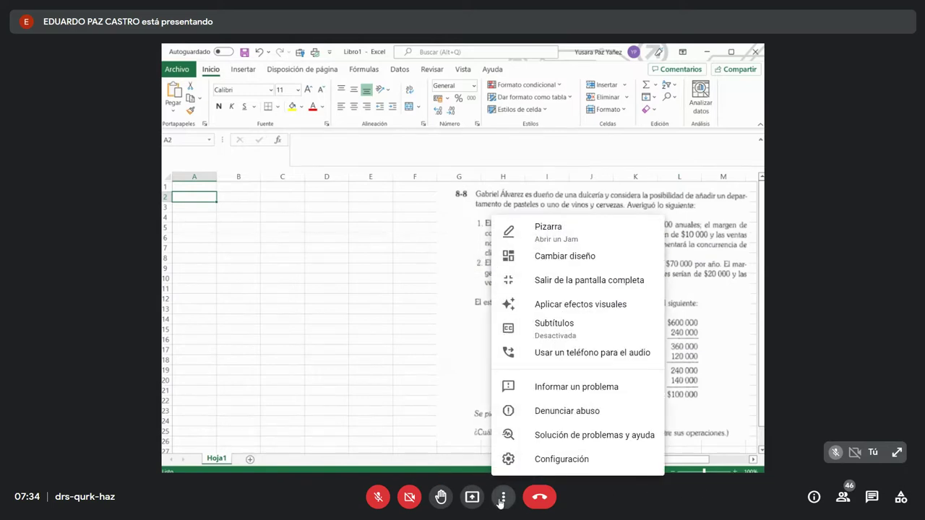
{"action": "left_click", "coordinate": [591, 249]}
{"action": "left_click", "coordinate": [502, 307]}
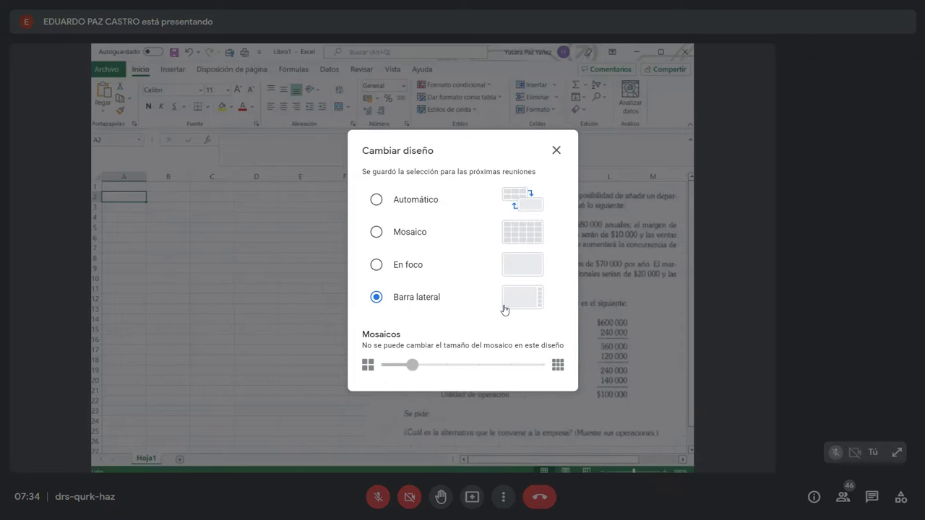
{"action": "left_click", "coordinate": [556, 151]}
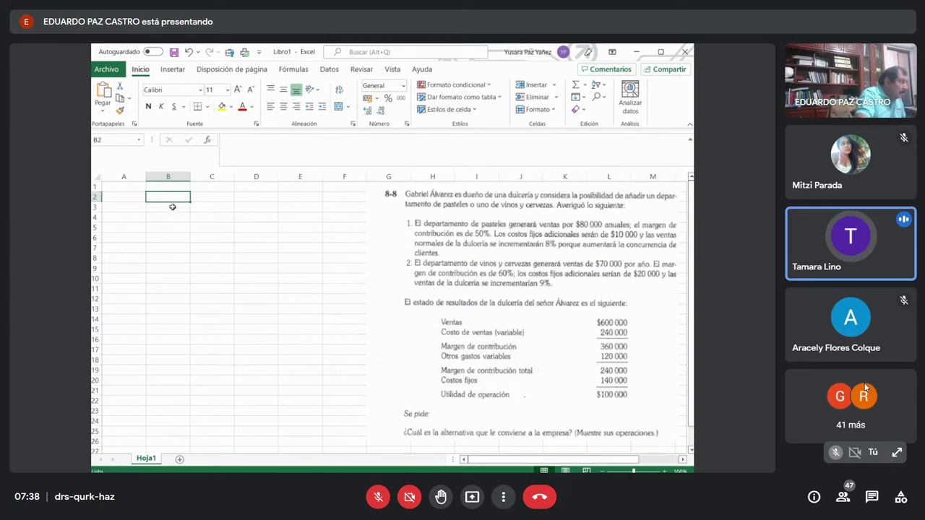
- Narrow column A and widen column B, shifting the problem picture slightly to the right
{"action": "left_click_drag", "start_coordinate": [146, 178], "coordinate": [129, 181]}
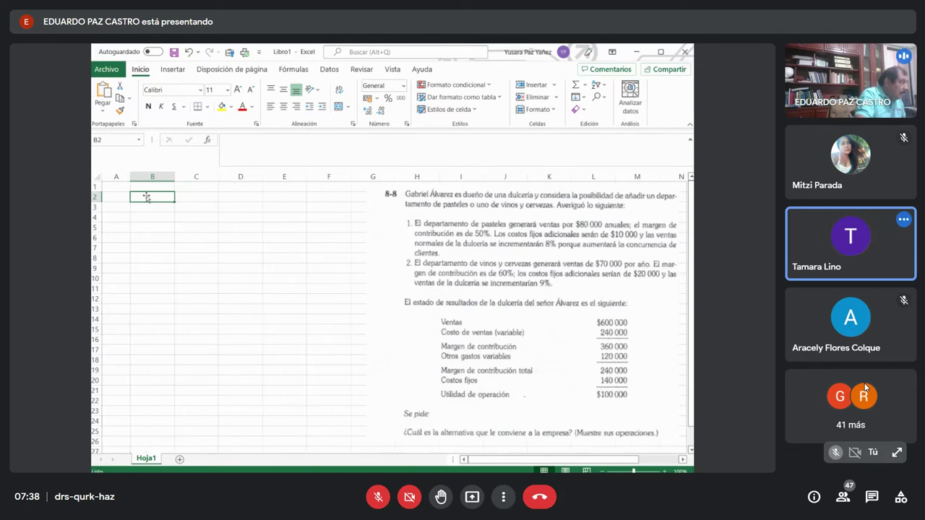
{"action": "left_click_drag", "start_coordinate": [532, 272], "coordinate": [553, 271]}
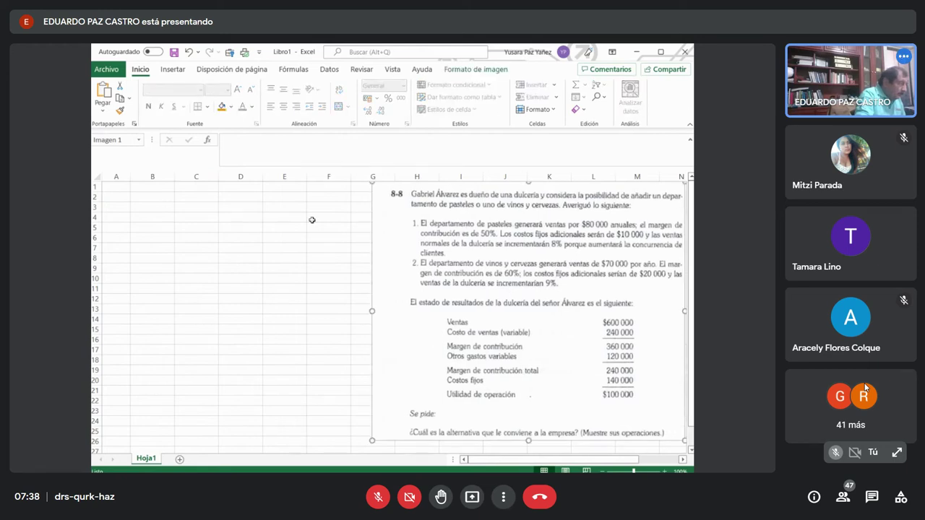
{"action": "left_click", "coordinate": [162, 197]}
{"action": "left_click_drag", "start_coordinate": [175, 179], "coordinate": [194, 179]}
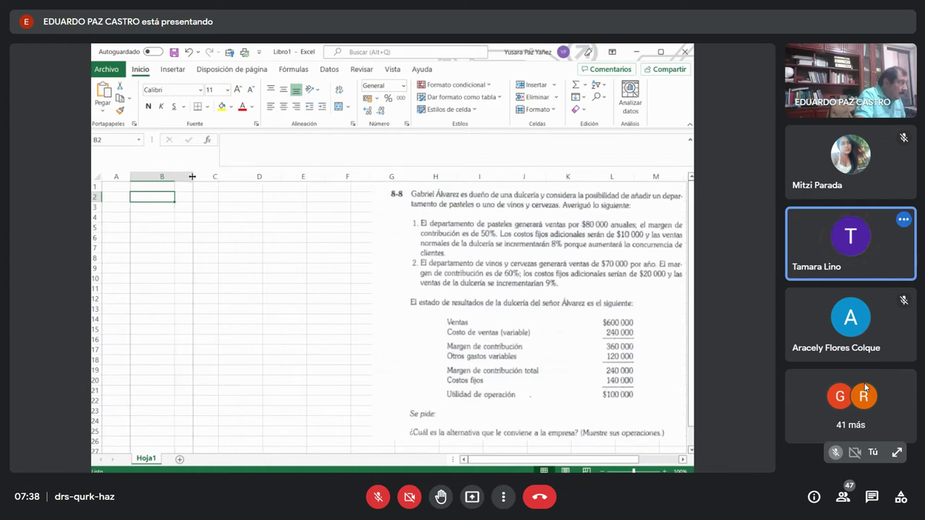
- Nudge the picture of problem 8-8 horizontally to fine-tune its place beside the empty columns
{"action": "left_click", "coordinate": [514, 327]}
{"action": "key", "text": "Left"}
{"action": "key", "text": "Left"}
{"action": "key", "text": "Left"}
{"action": "key", "text": "Left"}
{"action": "key", "text": "Left"}
{"action": "key", "text": "Left"}
{"action": "key", "text": "Right"}
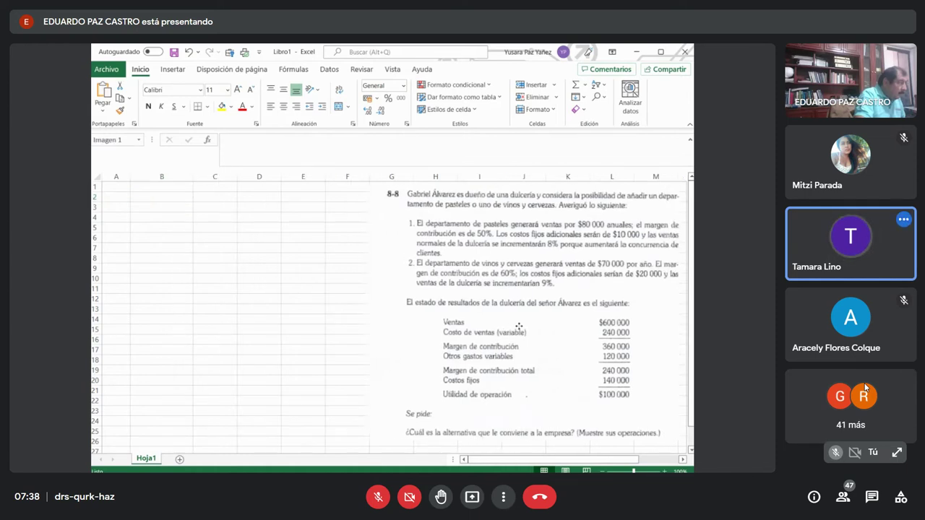
- Enter the heading "EE RR (Costeo Directo)" in B2 and the row label "Ingresos" in B4
{"action": "left_click", "coordinate": [171, 207]}
{"action": "left_click", "coordinate": [178, 194]}
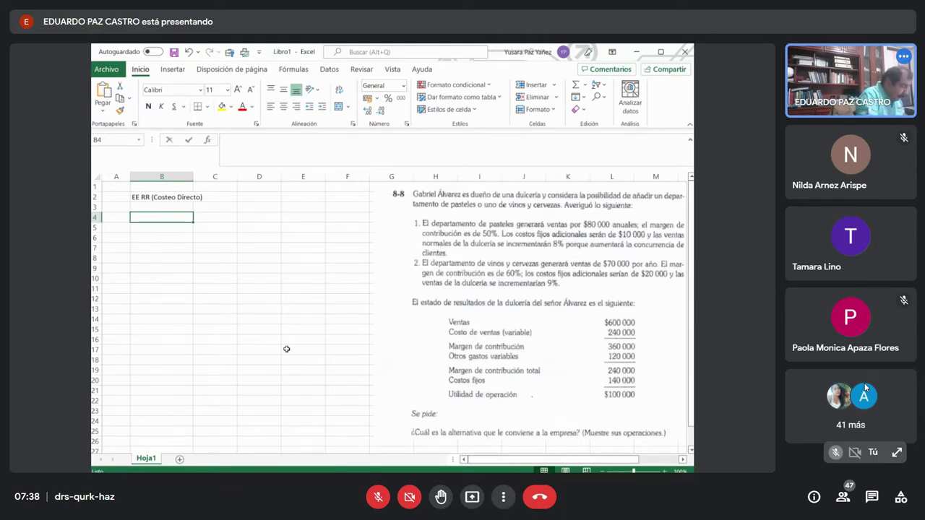
{"action": "type", "text": "Ingresos"}
{"action": "key", "text": "Return"}
{"action": "key", "text": "Up"}
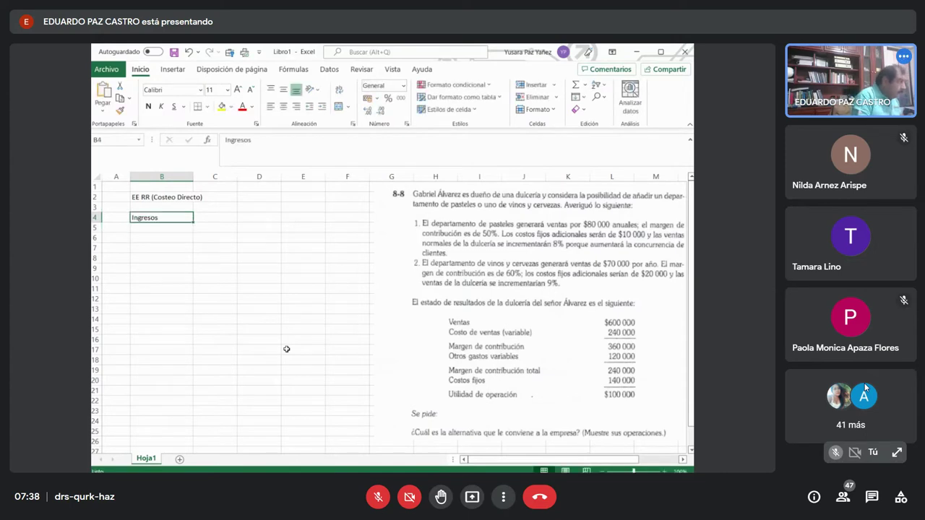
{"action": "key", "text": "Right"}
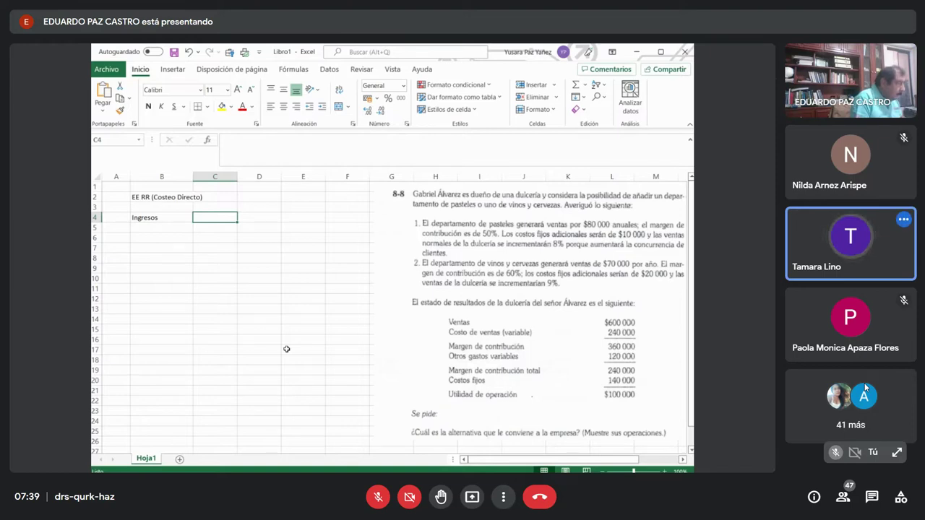
- Set the font size of the entire worksheet to 14
{"action": "left_click", "coordinate": [96, 176]}
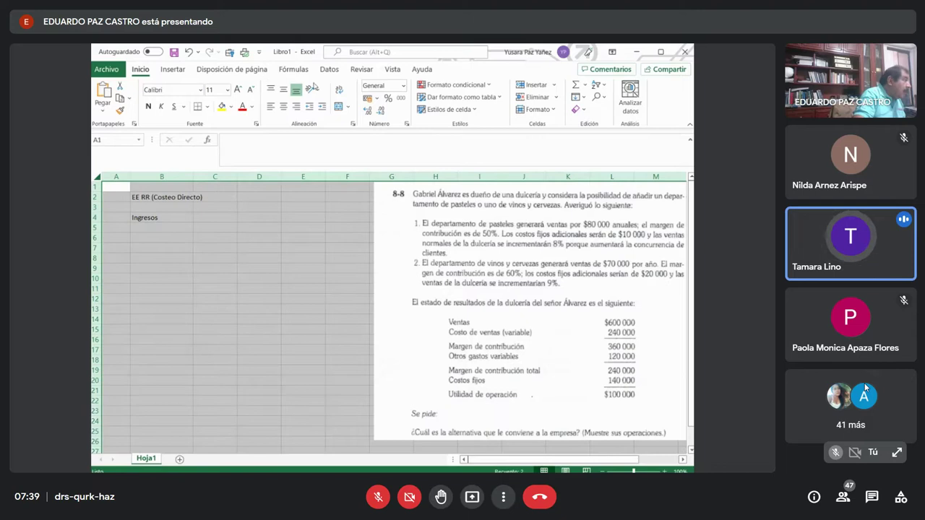
{"action": "left_click", "coordinate": [227, 90]}
{"action": "left_click", "coordinate": [213, 167]}
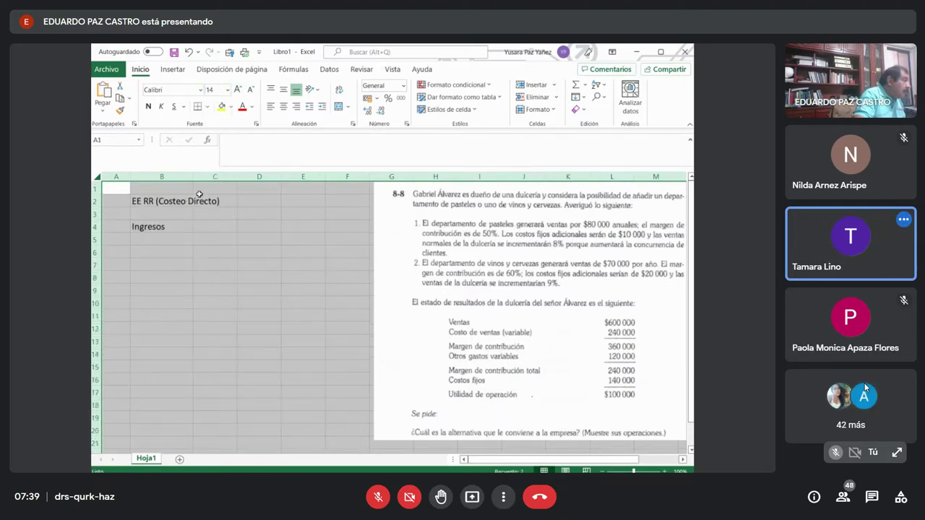
- Enter 600000 in C4 as the Ingresos amount
{"action": "left_click", "coordinate": [228, 229]}
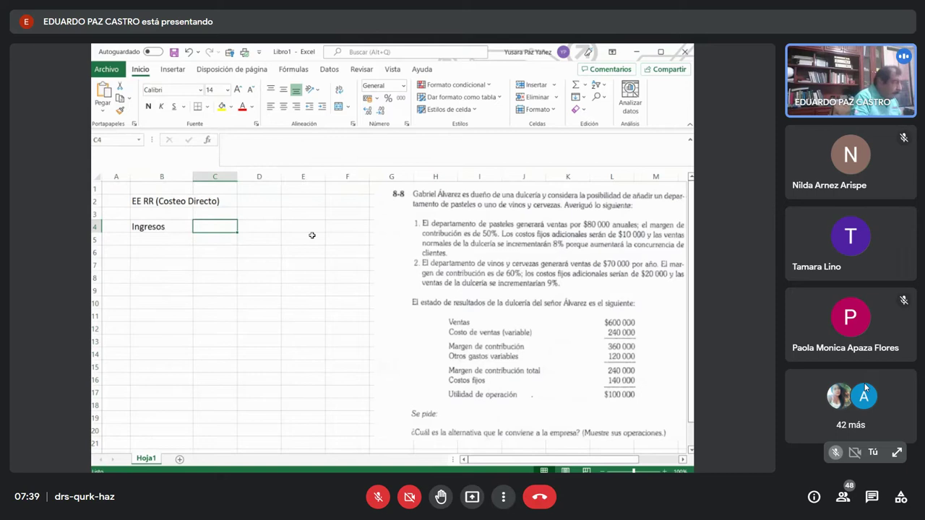
{"action": "type", "text": "600000"}
{"action": "key", "text": "Return"}
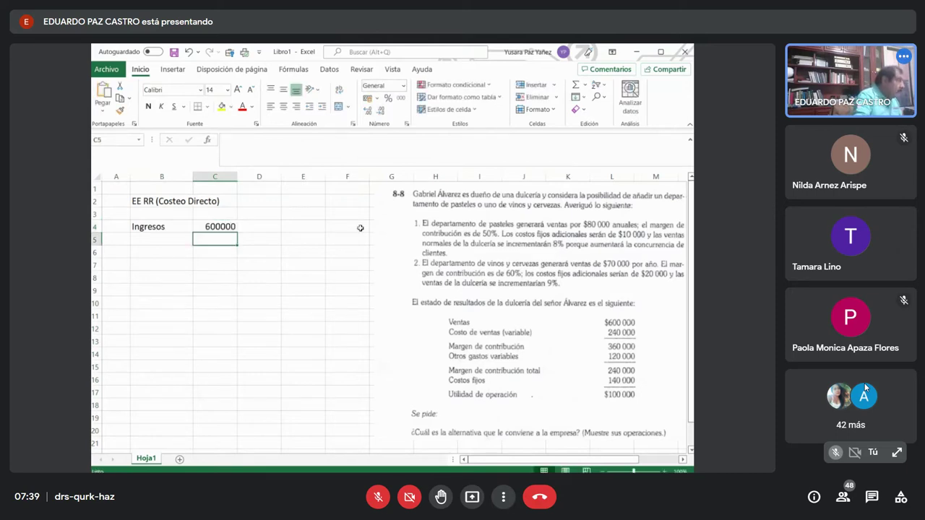
- Format columns C through M as numbers with 0 decimal places and a thousands separator
{"action": "left_click_drag", "start_coordinate": [214, 177], "coordinate": [655, 176]}
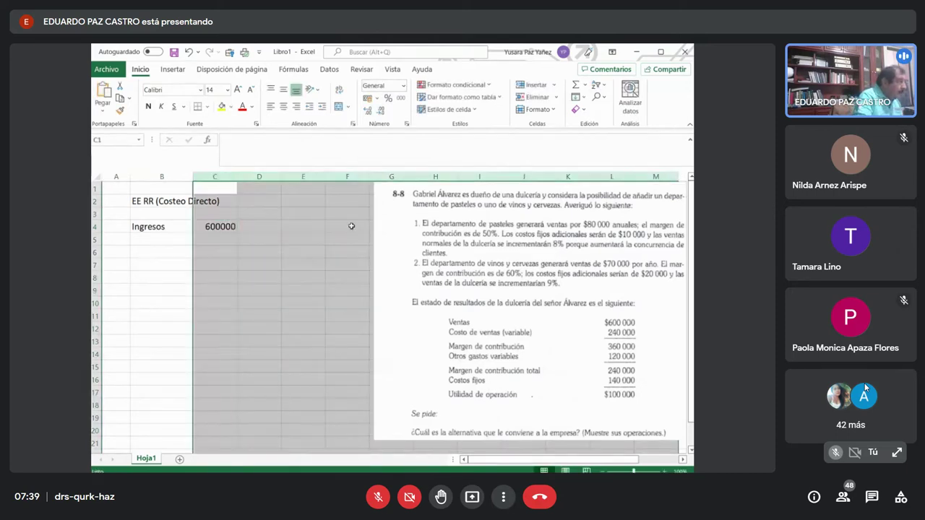
{"action": "right_click", "coordinate": [319, 221]}
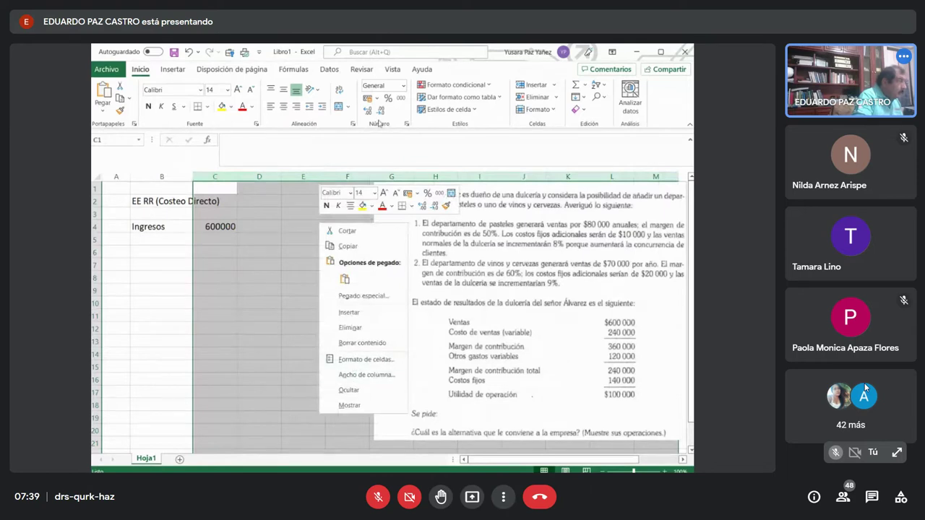
{"action": "left_click", "coordinate": [404, 90]}
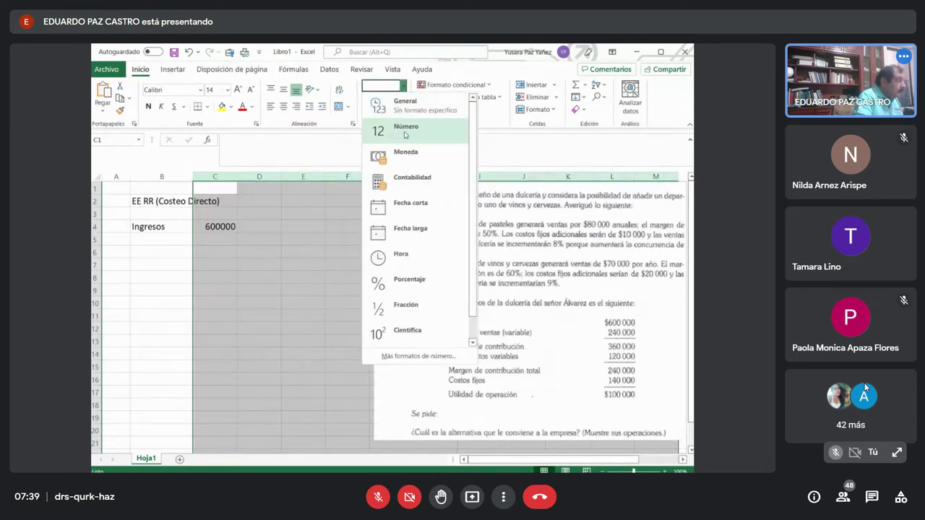
{"action": "left_click", "coordinate": [405, 134]}
{"action": "left_click", "coordinate": [404, 88]}
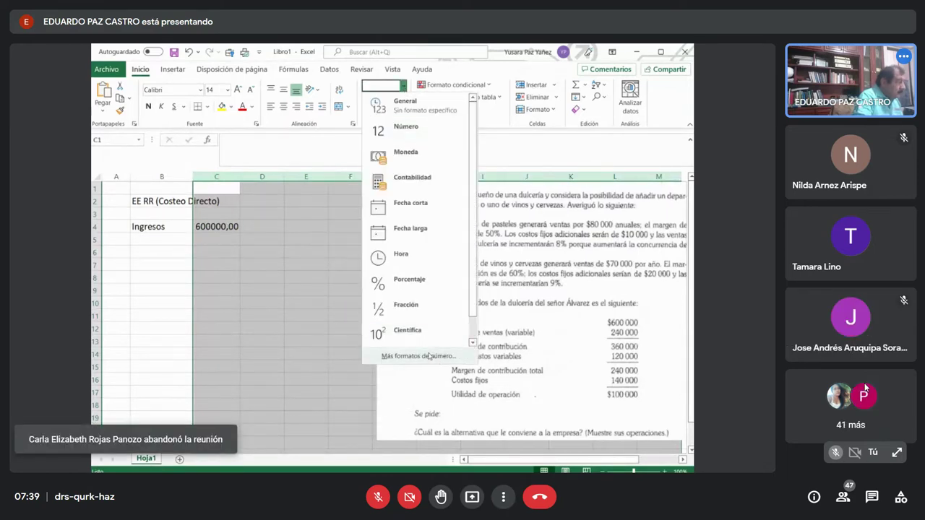
{"action": "left_click", "coordinate": [432, 358]}
{"action": "left_click", "coordinate": [591, 235]}
{"action": "left_click", "coordinate": [677, 225]}
{"action": "left_click", "coordinate": [678, 225]}
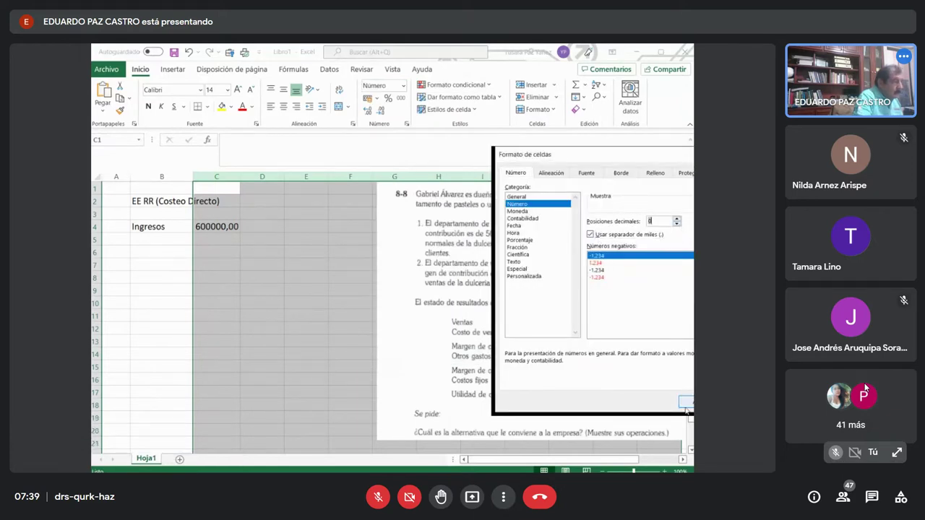
{"action": "left_click", "coordinate": [685, 403]}
- Enter the label "Costo de vetna variable" in B6 and right-align the label cells B4:B16
{"action": "left_click", "coordinate": [159, 239]}
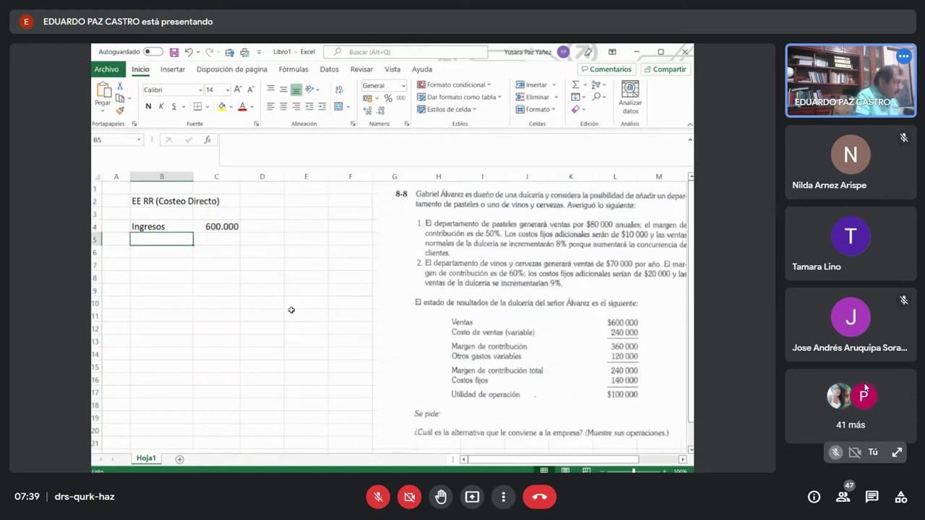
{"action": "key", "text": "Return"}
{"action": "type", "text": "Costo de vetna variable"}
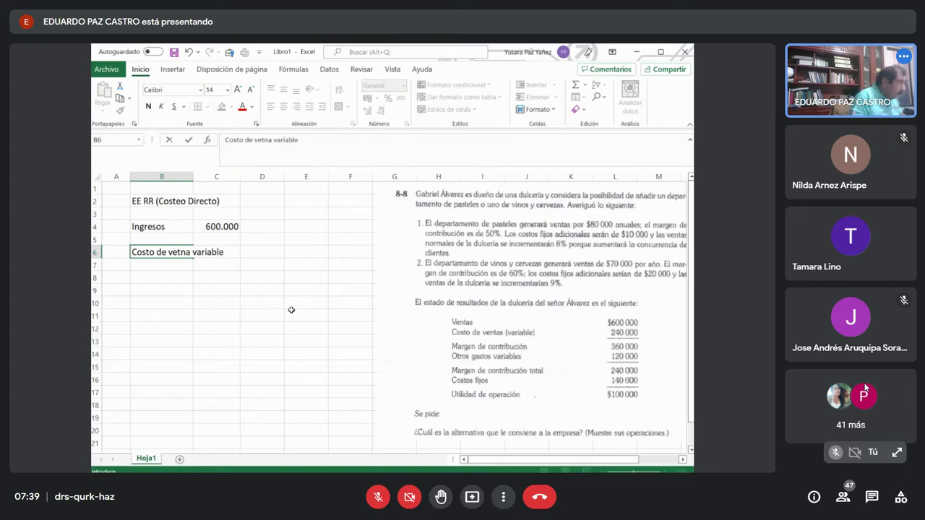
{"action": "key", "text": "Return"}
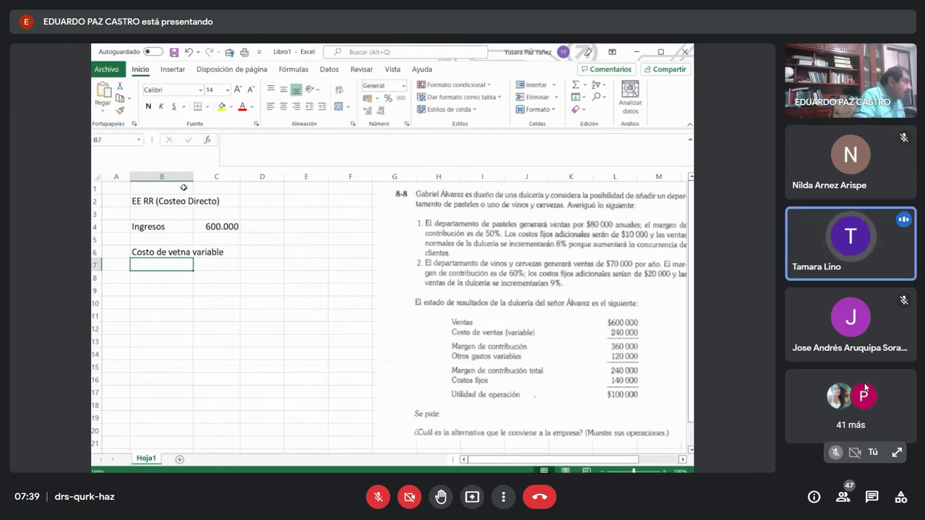
{"action": "left_click_drag", "start_coordinate": [180, 226], "coordinate": [177, 380]}
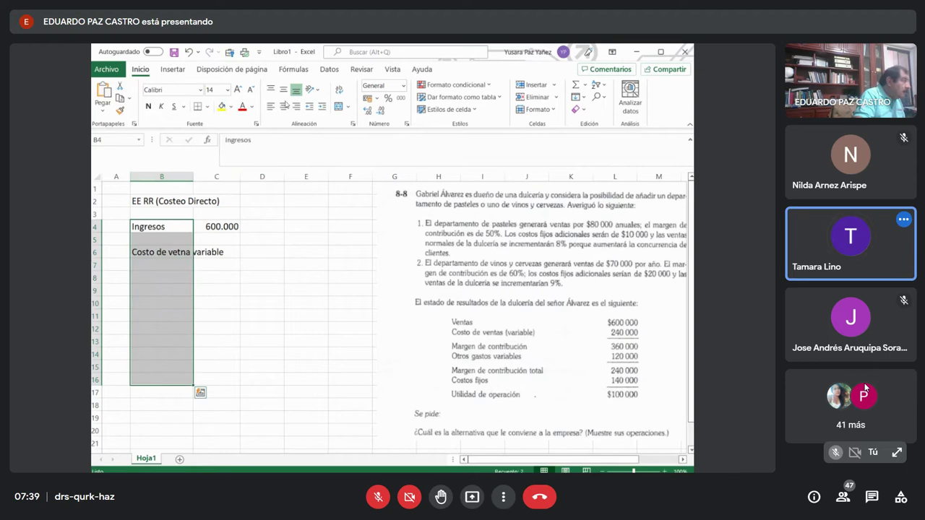
{"action": "left_click", "coordinate": [297, 105]}
- Enter 240000 in C6 as the variable cost of sales
{"action": "left_click", "coordinate": [220, 255]}
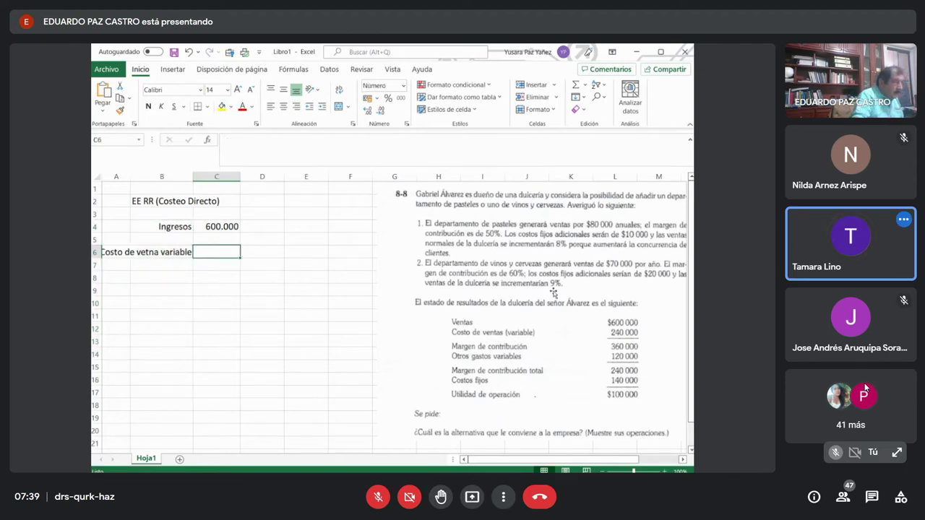
{"action": "type", "text": "240000"}
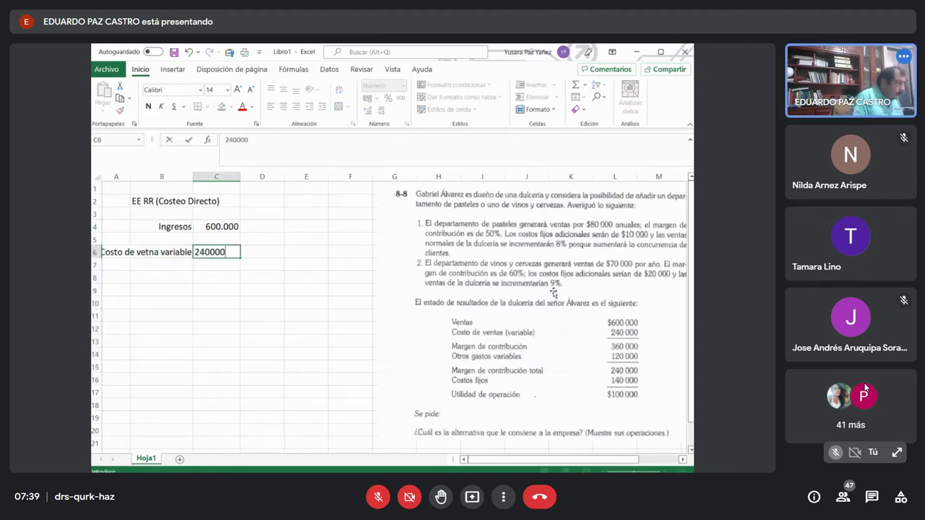
{"action": "key", "text": "Return"}
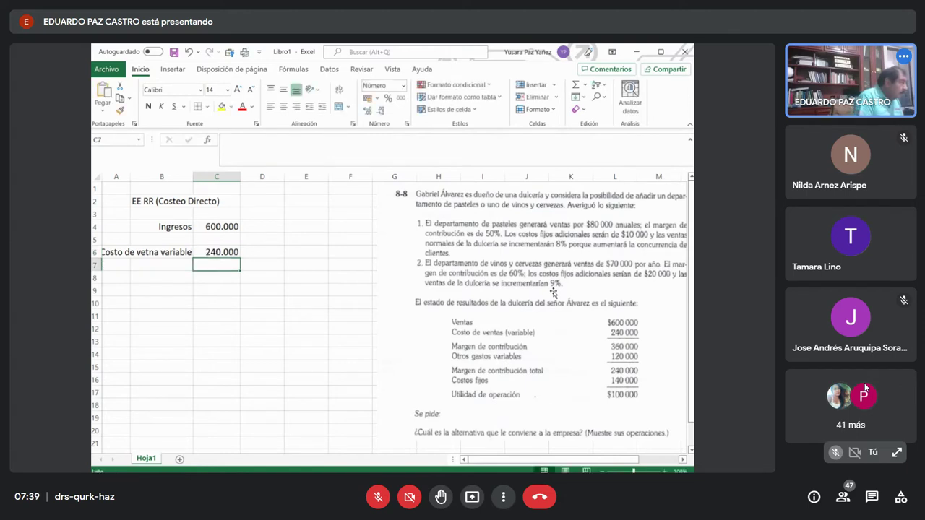
- Enter the row label "Margen de Contribucion de la Prod." in B7
{"action": "key", "text": "Left"}
{"action": "type", "text": "Mar"}
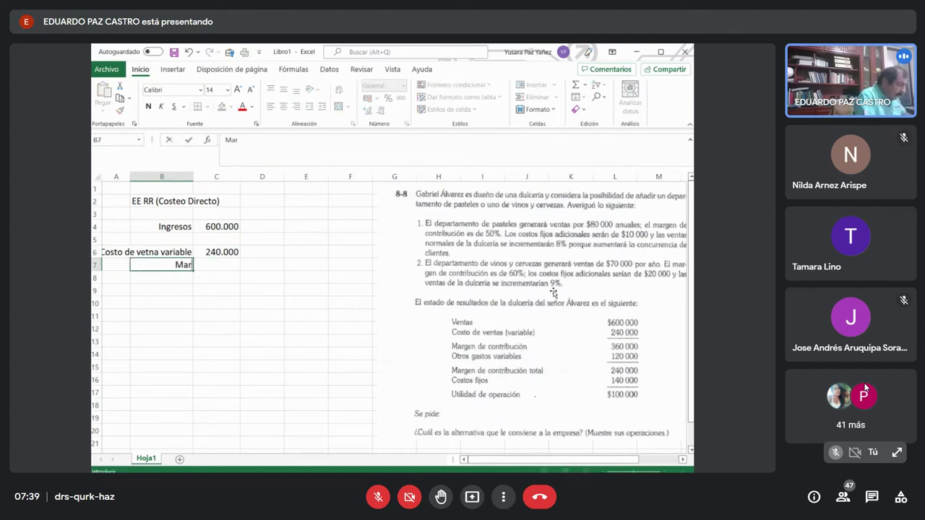
{"action": "type", "text": "gen de Contribui"}
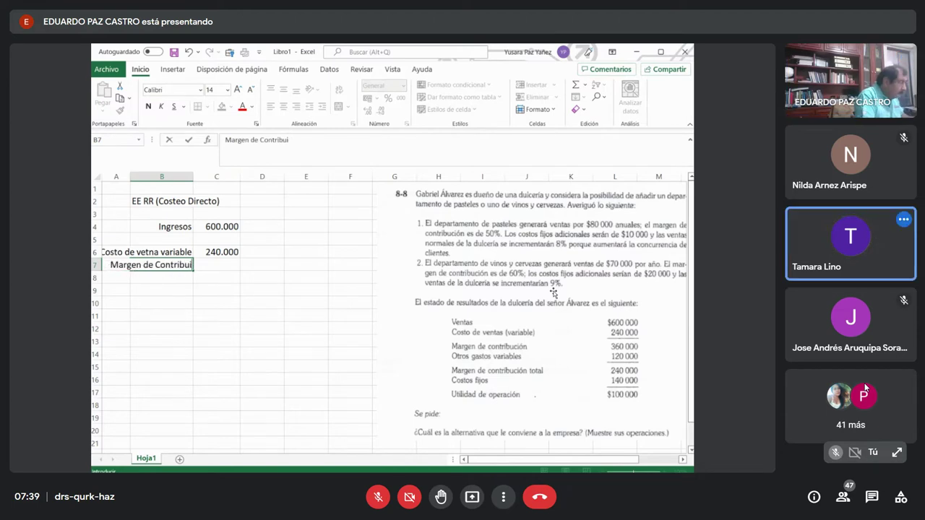
{"action": "key", "text": "BackSpace"}
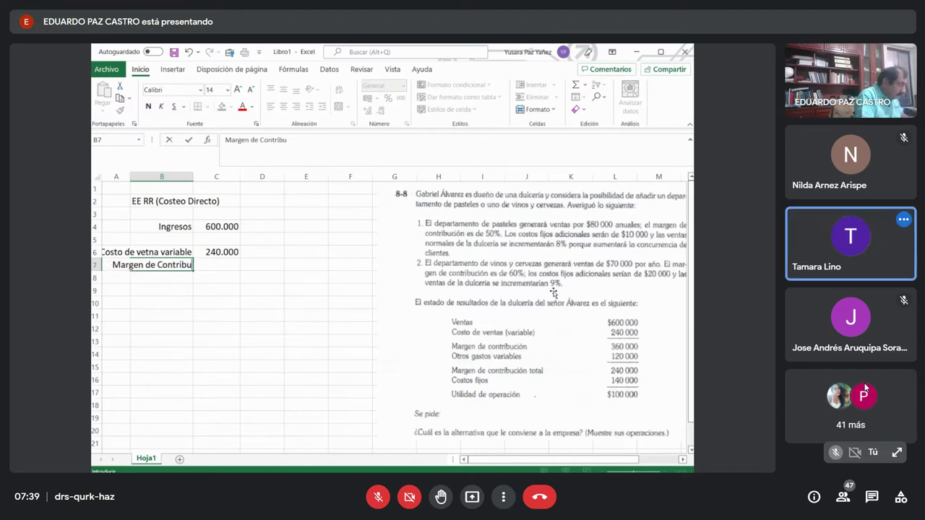
{"action": "type", "text": "cion de la P"}
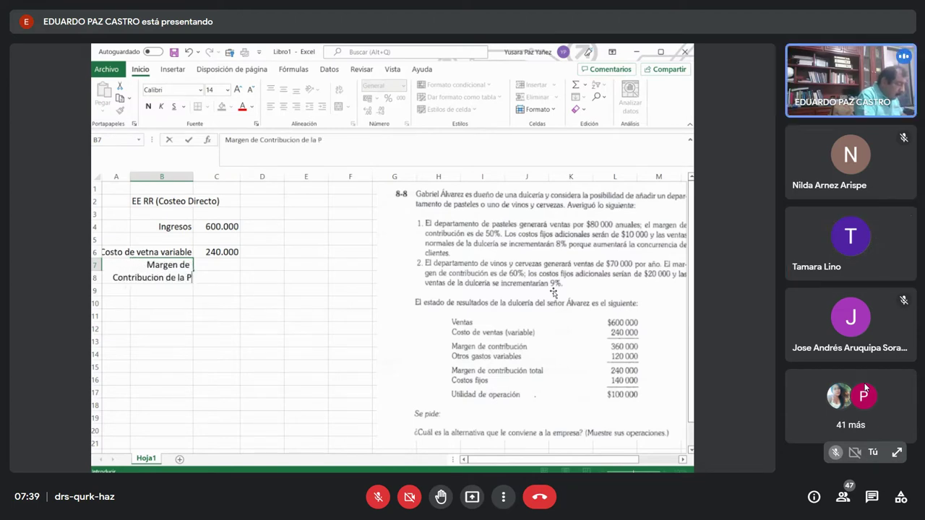
{"action": "type", "text": "rod."}
- Calculate the production contribution margin in C7 with the formula +C4-C6
{"action": "key", "text": "Tab"}
{"action": "type", "text": "+"}
{"action": "key", "text": "Up"}
{"action": "key", "text": "Up"}
{"action": "key", "text": "Up"}
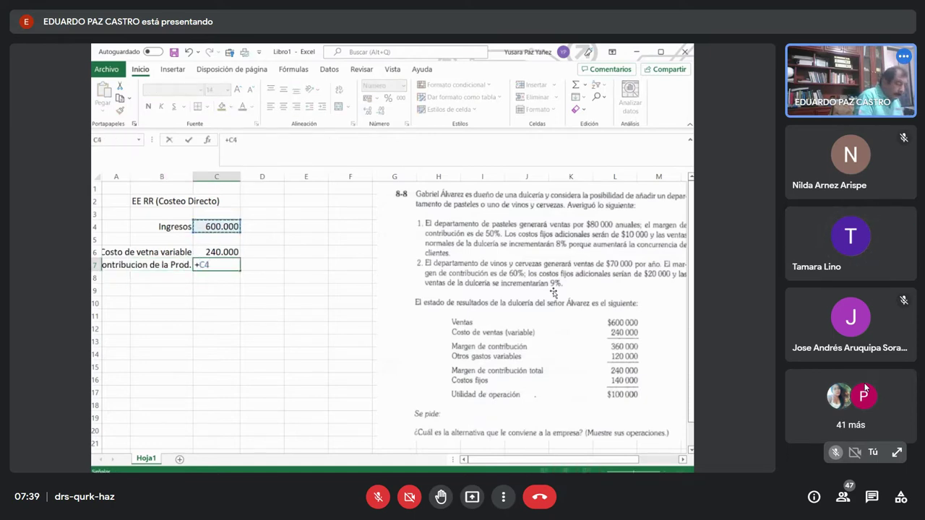
{"action": "type", "text": "-"}
{"action": "key", "text": "Up"}
{"action": "key", "text": "Return"}
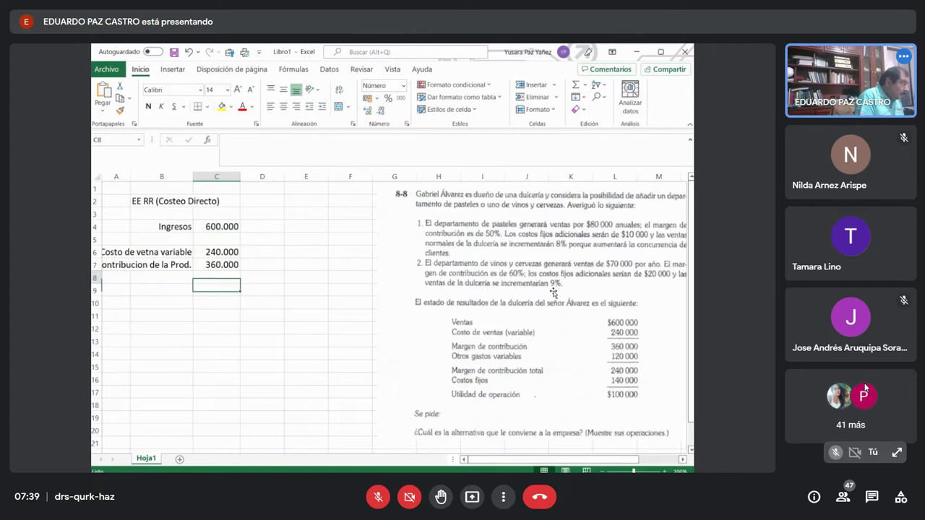
- Enter the row label "Otros gastos Variables" in B8, correcting its spelling
{"action": "key", "text": "Left"}
{"action": "type", "text": "O"}
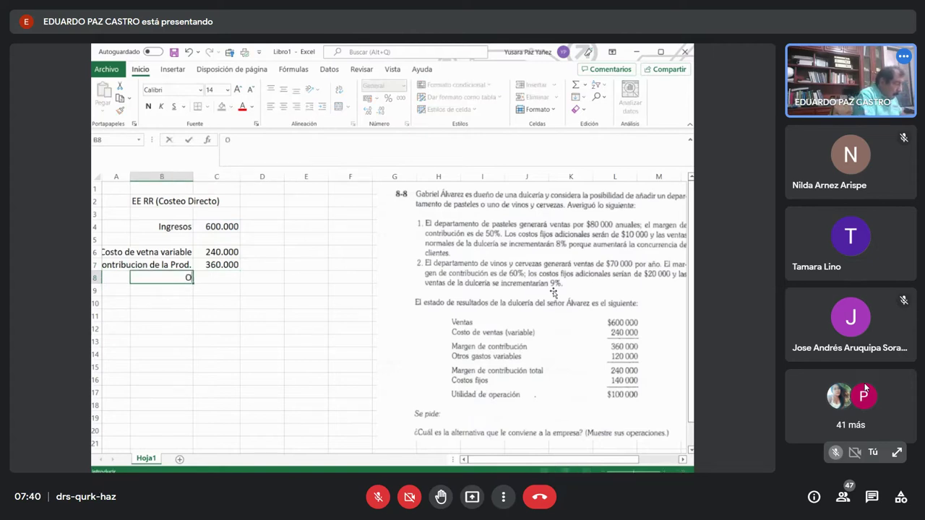
{"action": "type", "text": "tros ga"}
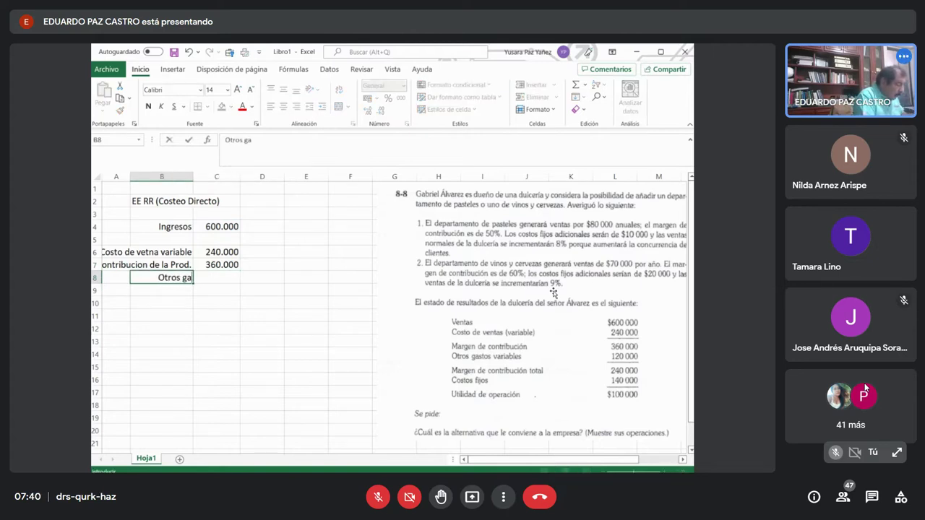
{"action": "type", "text": "stos Bariables"}
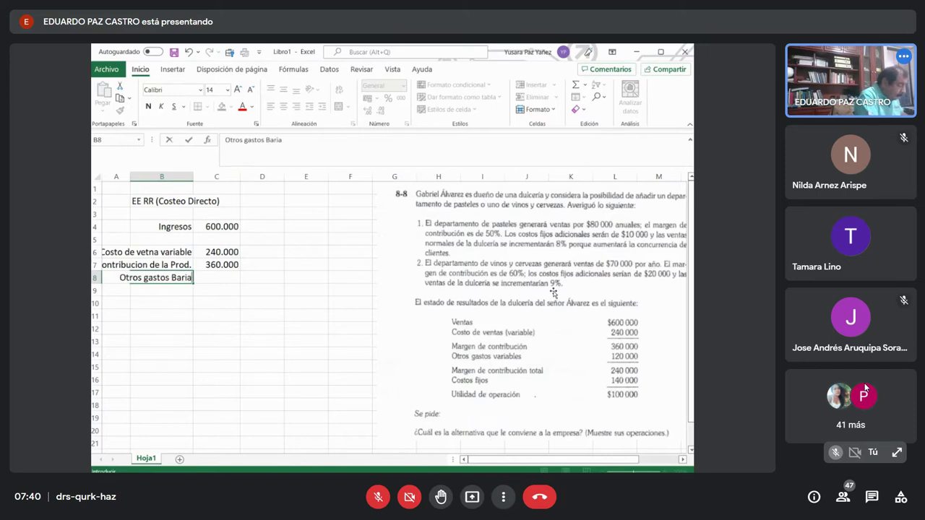
{"action": "key", "text": "Return"}
{"action": "key", "text": "Up"}
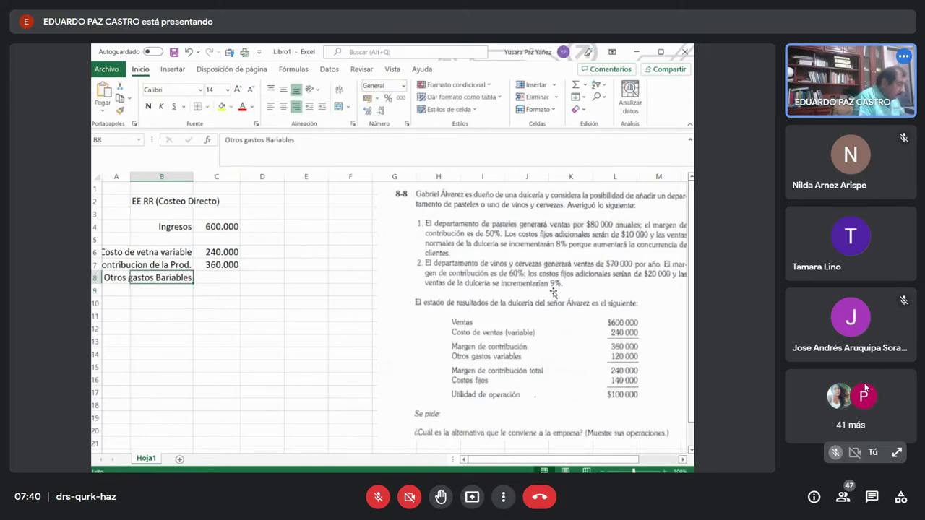
{"action": "key", "text": "F2"}
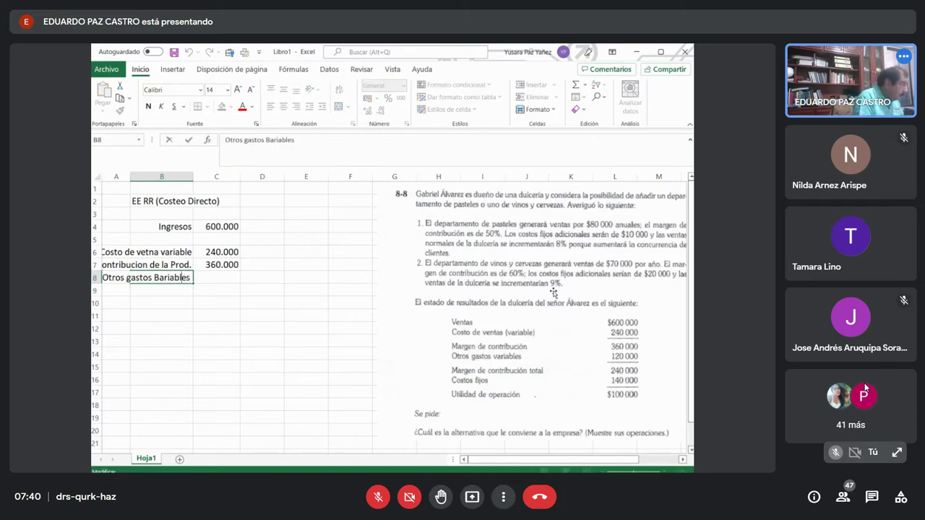
{"action": "key", "text": "BackSpace"}
{"action": "type", "text": "V"}
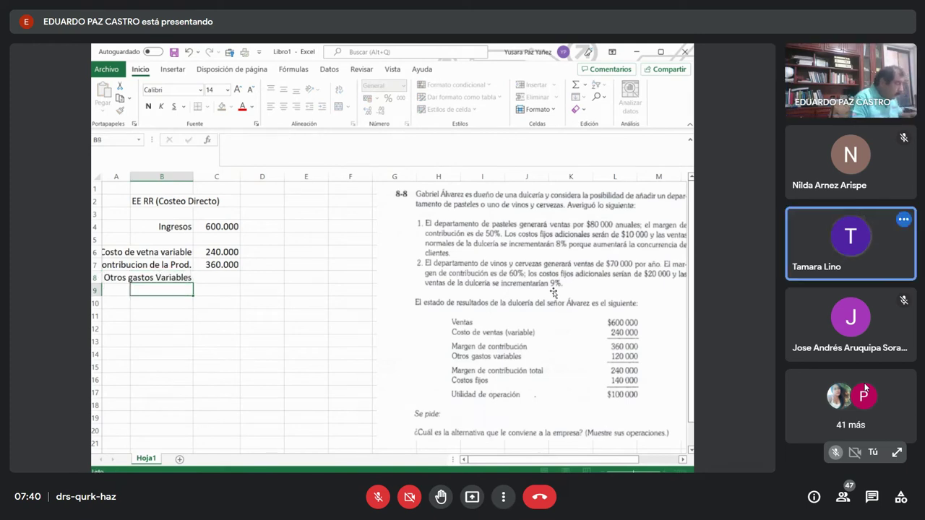
- Enter 120000 in C8 as the other variable expenses
{"action": "key", "text": "Tab"}
{"action": "type", "text": "120000"}
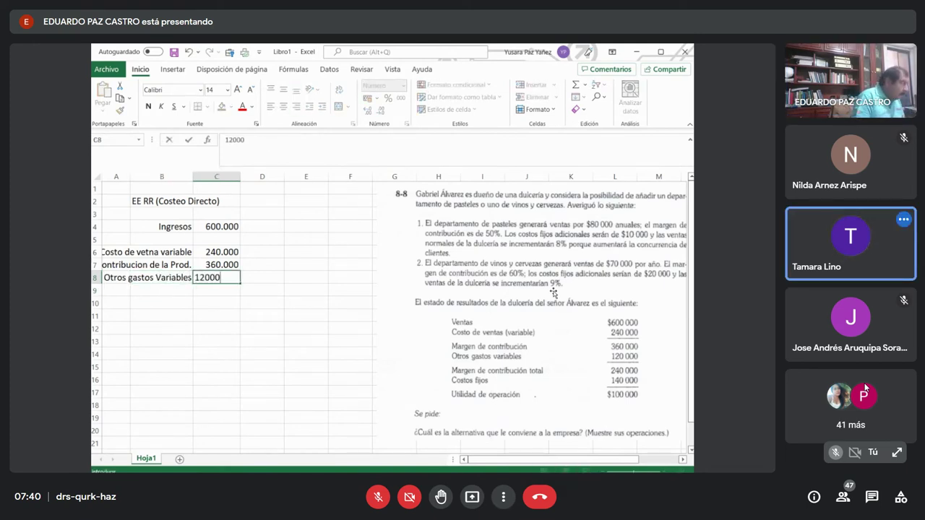
{"action": "key", "text": "Return"}
- Enter the row label "Margen Cont. Total" in B9, correcting the typing slip in its last word
{"action": "key", "text": "Left"}
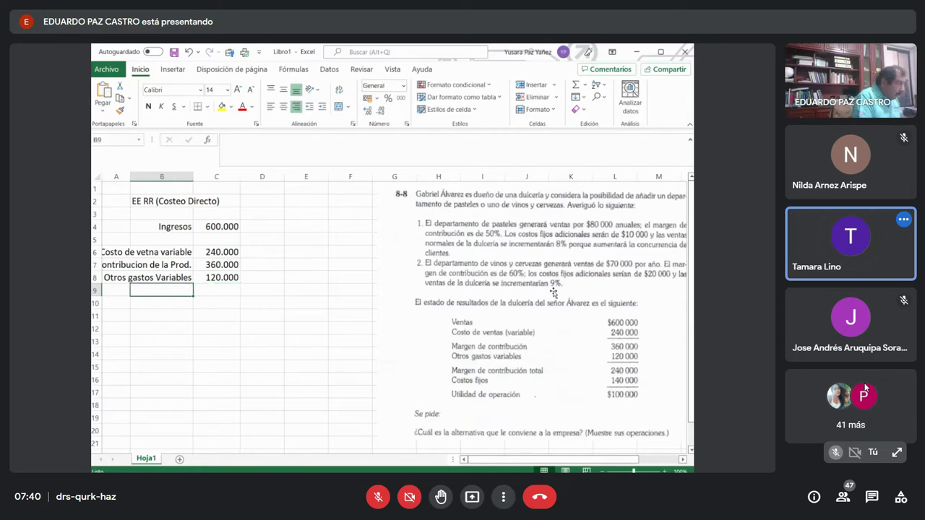
{"action": "type", "text": "Margen C"}
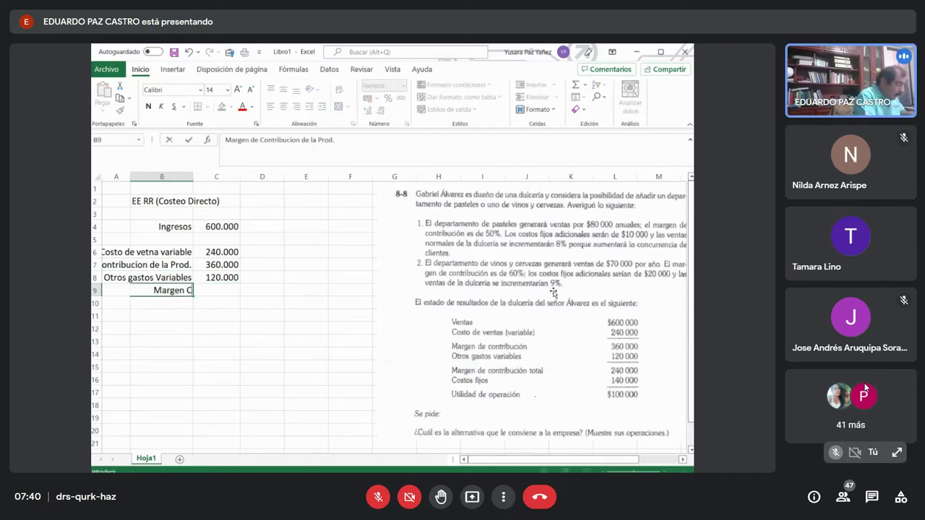
{"action": "type", "text": "ont."}
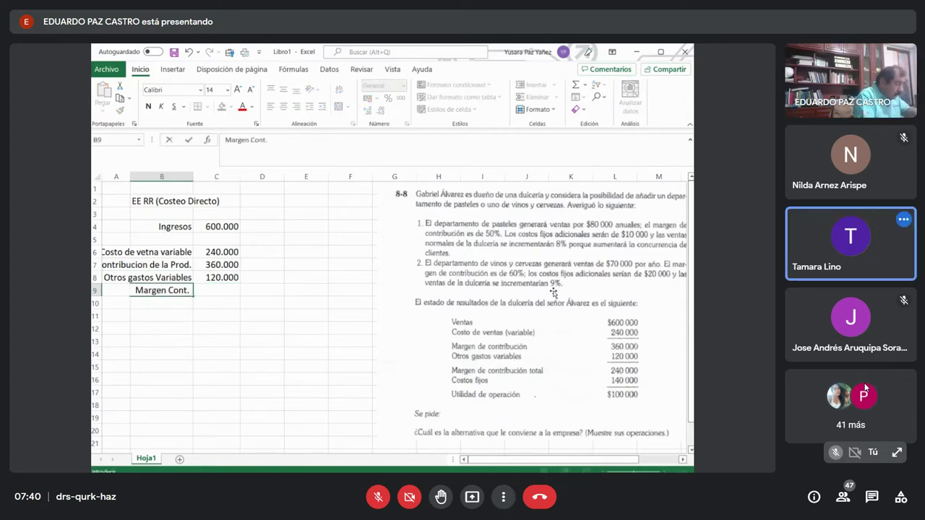
{"action": "type", "text": " Totaql"}
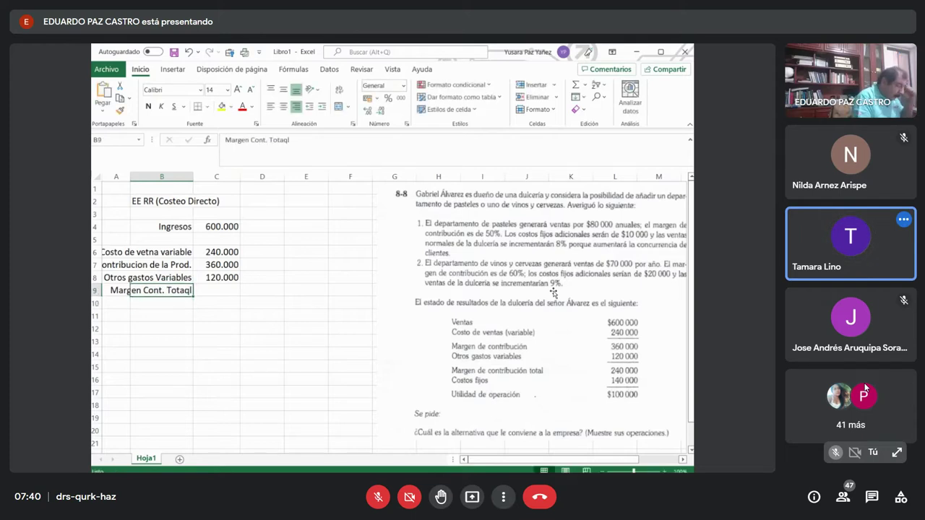
{"action": "key", "text": "BackSpace"}
{"action": "key", "text": "BackSpace"}
{"action": "type", "text": "l"}
{"action": "key", "text": "Return"}
{"action": "type", "text": "3"}
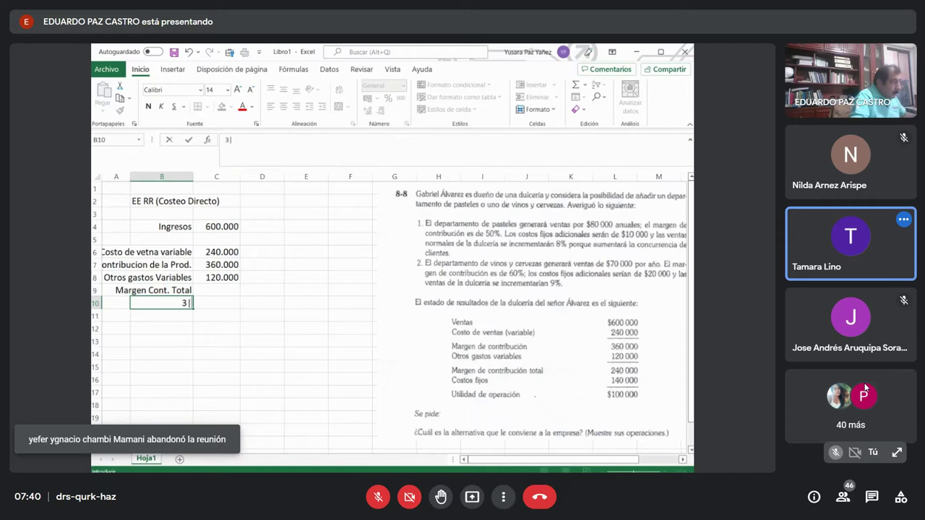
{"action": "key", "text": "Escape"}
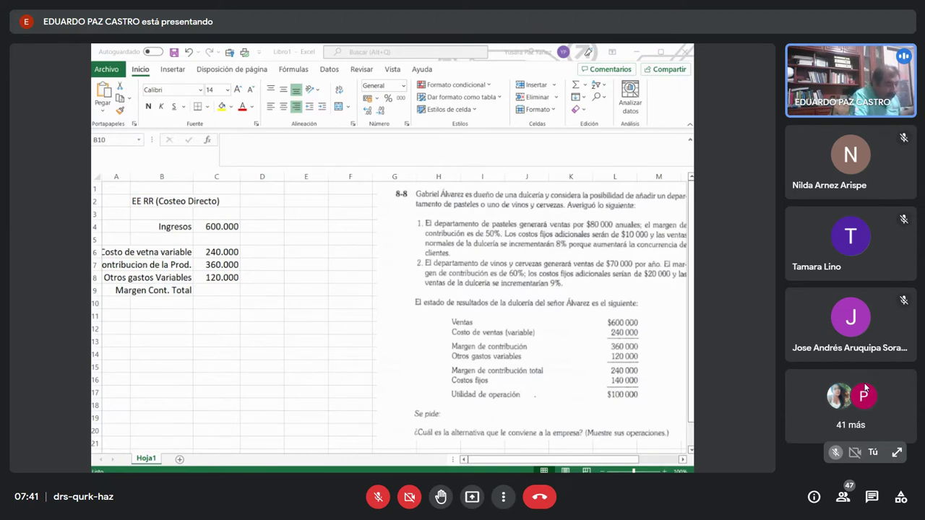
{"action": "key", "text": "alt+Tab"}
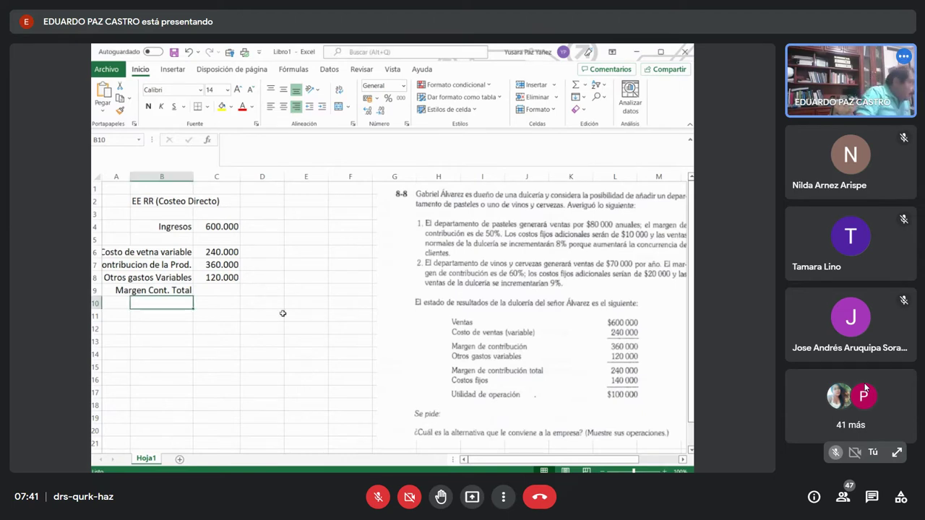
- Calculate the total contribution margin in C9 with the formula +C7-C8
{"action": "left_click", "coordinate": [216, 289]}
{"action": "type", "text": "+"}
{"action": "key", "text": "Up"}
{"action": "key", "text": "Up"}
{"action": "type", "text": "-"}
{"action": "key", "text": "Up"}
{"action": "key", "text": "Return"}
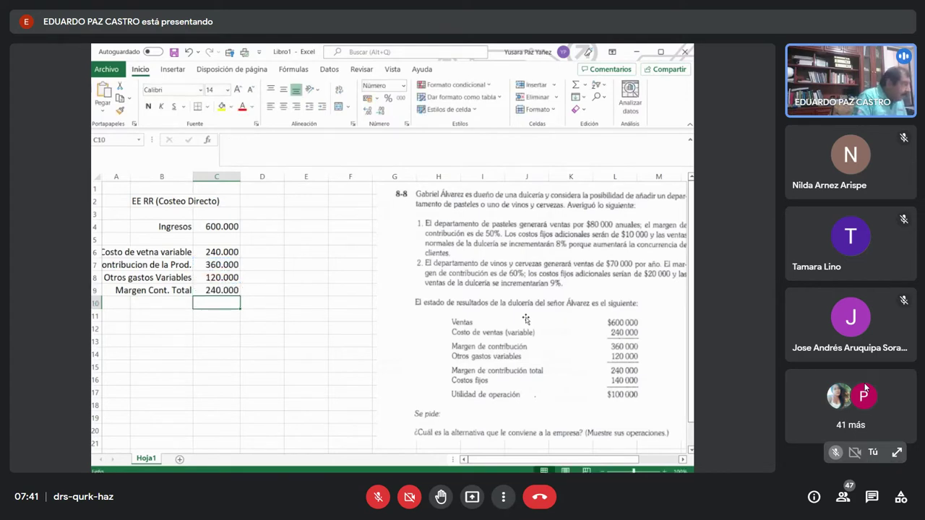
- Enter the row label "Costos Fijos" in B10
{"action": "key", "text": "Left"}
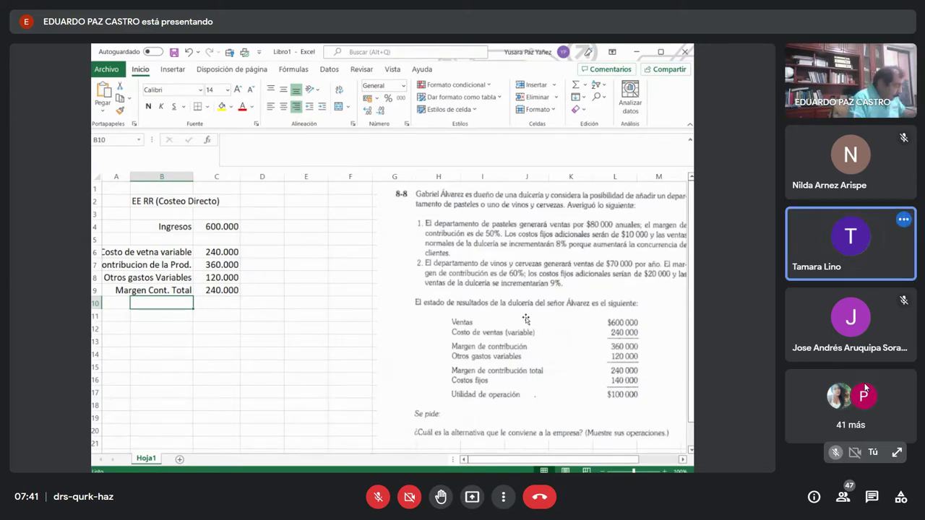
{"action": "type", "text": "Costos Fijos"}
{"action": "key", "text": "ctrl+Return"}
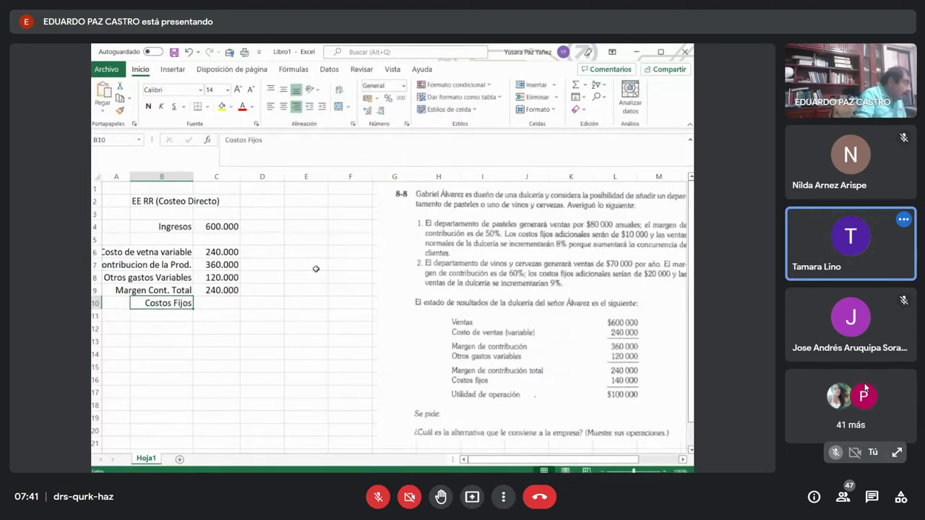
- Make the total contribution margin in B9:C9 bold with top and bottom borders, and make the product contribution margin in B7:C7 bold
{"action": "left_click_drag", "start_coordinate": [230, 291], "coordinate": [157, 293]}
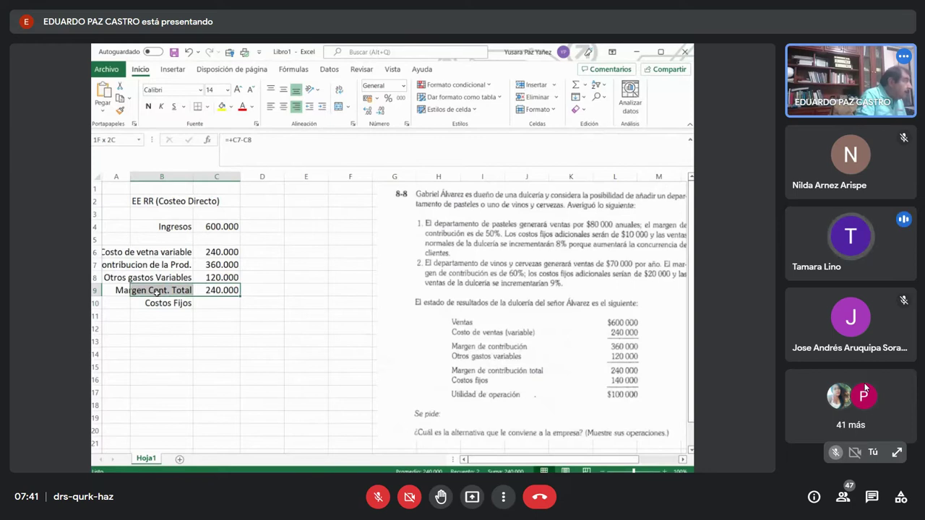
{"action": "left_click", "coordinate": [149, 106]}
{"action": "left_click", "coordinate": [207, 106]}
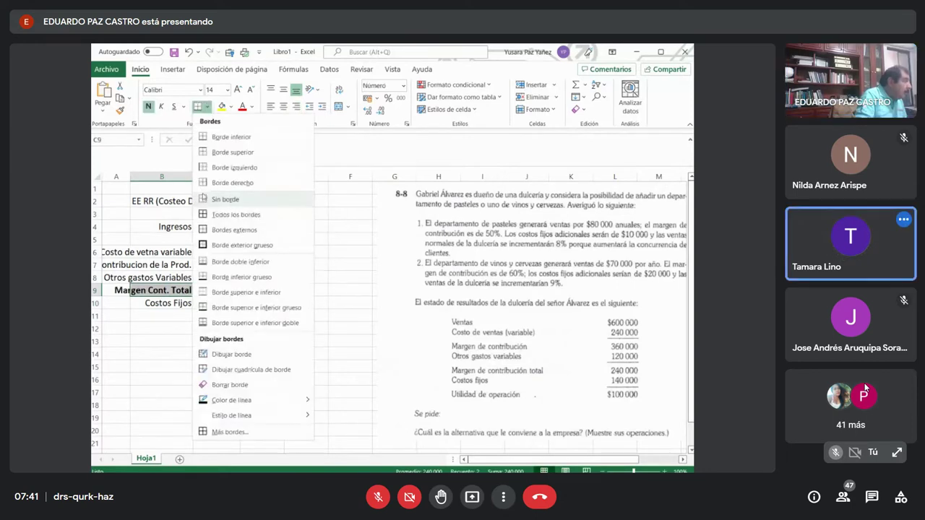
{"action": "left_click", "coordinate": [206, 293]}
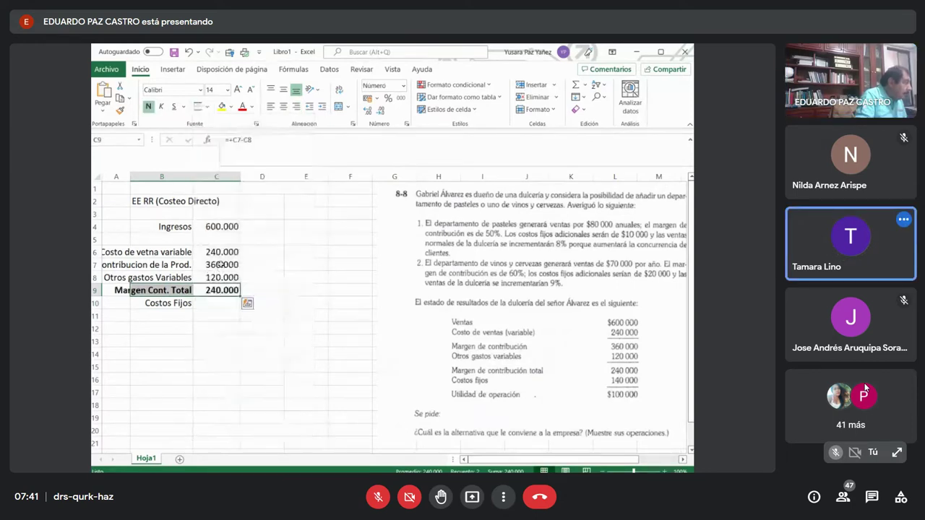
{"action": "left_click_drag", "start_coordinate": [221, 264], "coordinate": [154, 265]}
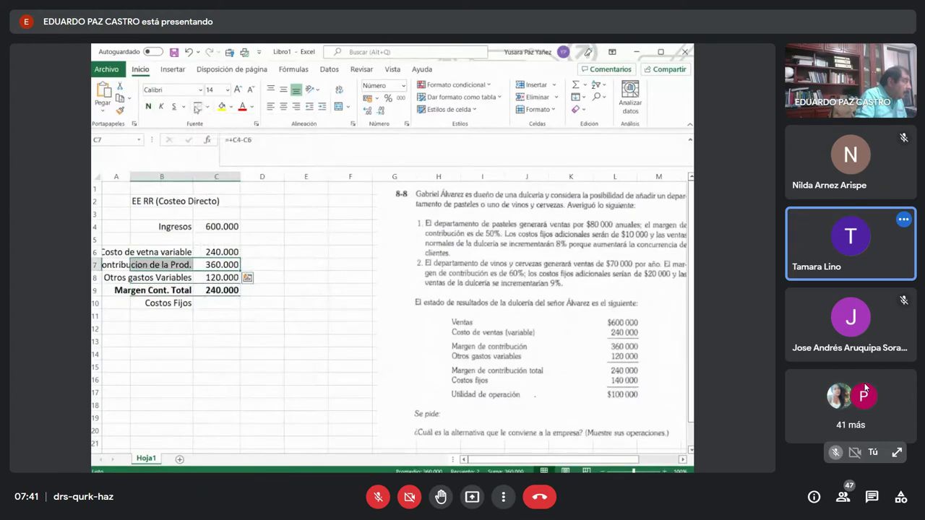
{"action": "left_click", "coordinate": [148, 106]}
- Enter 140000 in C10 as the fixed costs, correcting the mistyped first entry
{"action": "left_click", "coordinate": [216, 304]}
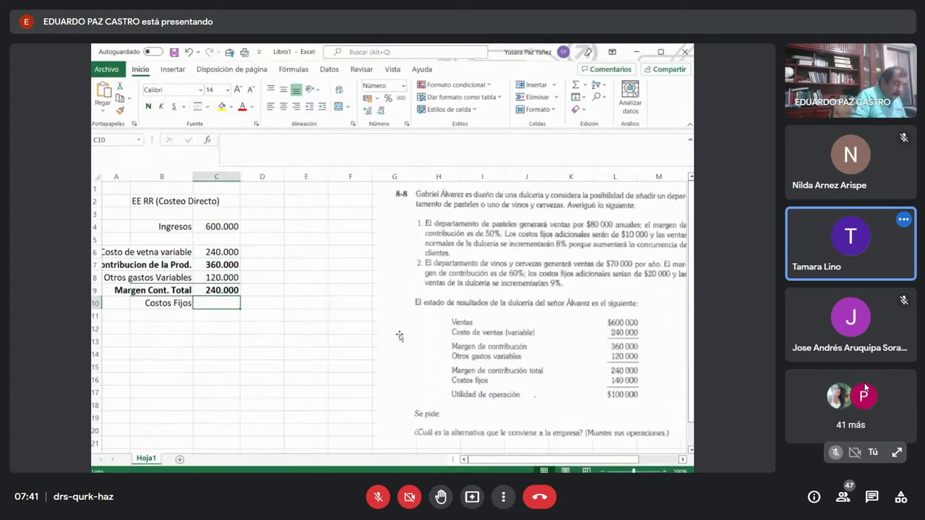
{"action": "type", "text": "14000"}
{"action": "key", "text": "Return"}
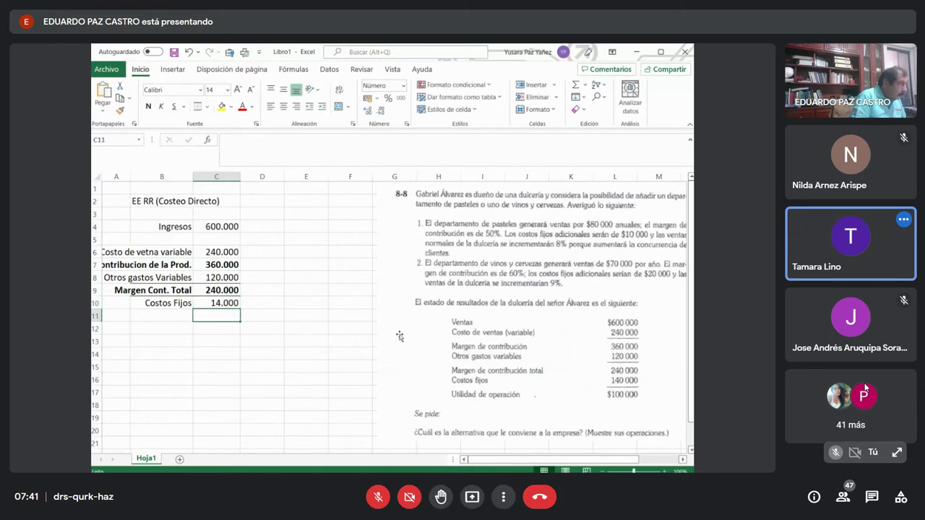
{"action": "key", "text": "Left"}
{"action": "key", "text": "Up"}
{"action": "key", "text": "Right"}
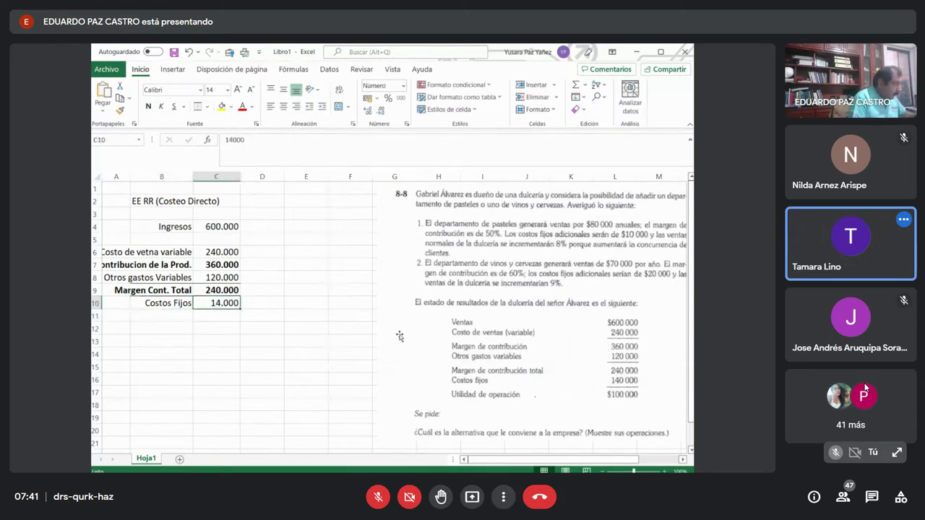
{"action": "type", "text": "140000"}
{"action": "key", "text": "Return"}
- Enter the row label "Utilidad Operación" in B12 and calculate the operating profit in C12 with the formula +C9-C10
{"action": "key", "text": "Down"}
{"action": "key", "text": "Left"}
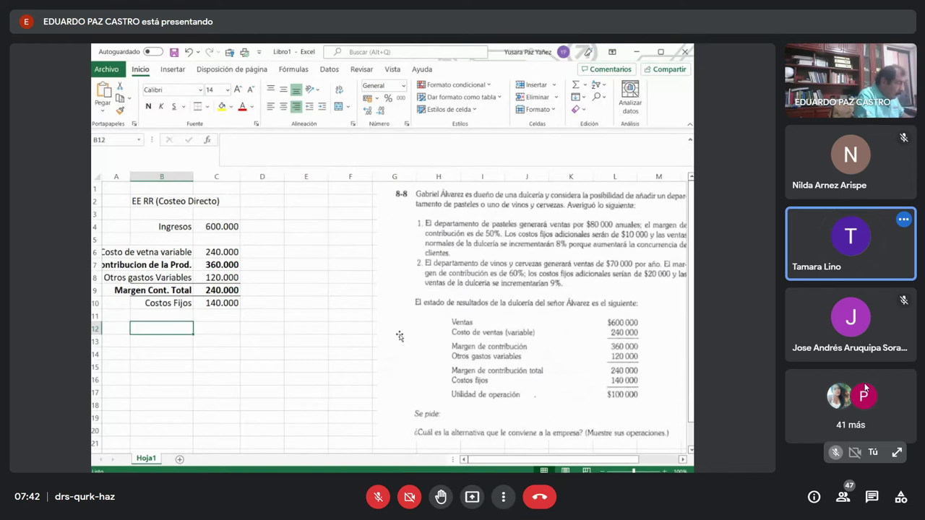
{"action": "type", "text": "Utilidad Operación"}
{"action": "key", "text": "Tab"}
{"action": "type", "text": "+"}
{"action": "key", "text": "Up"}
{"action": "key", "text": "Up"}
{"action": "key", "text": "Up"}
{"action": "type", "text": "-"}
{"action": "key", "text": "Up"}
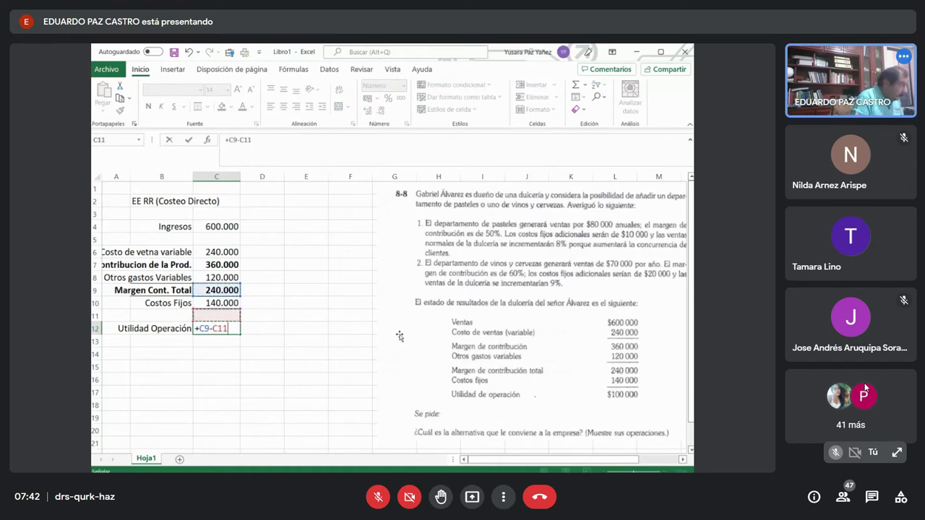
{"action": "key", "text": "Return"}
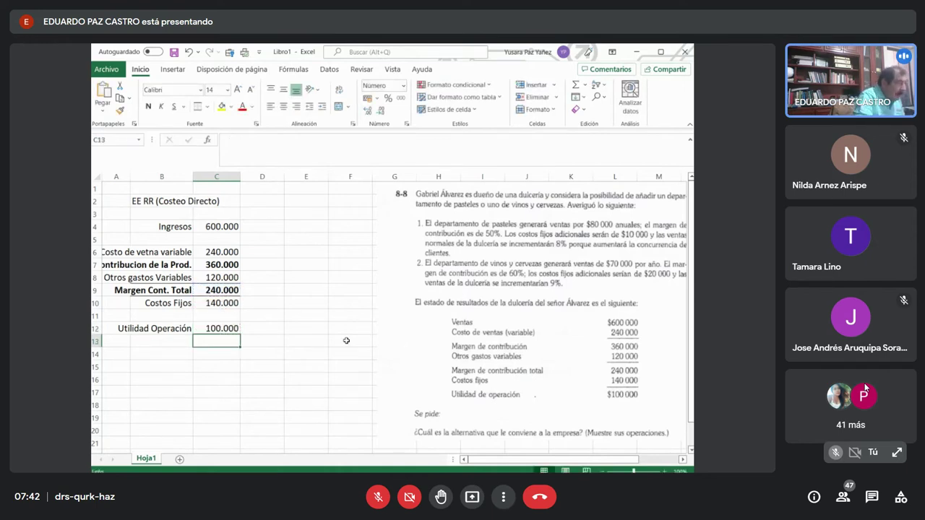
- Make the operating profit label and amount in B12:C12 bold
{"action": "key", "text": "Up"}
{"action": "key", "text": "shift+Left"}
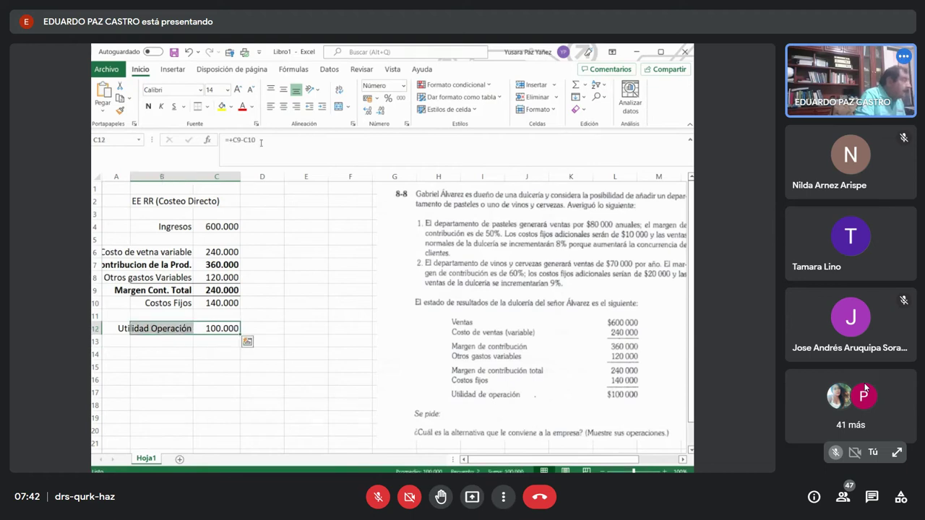
{"action": "left_click", "coordinate": [148, 106]}
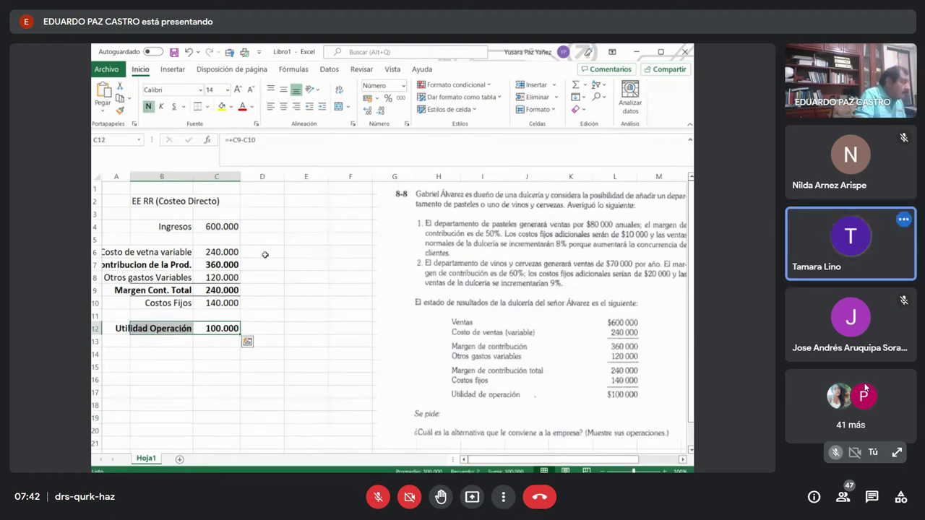
- Narrow column D slightly and calculate the variable cost share in D6 with =C6/$C$4, formatted as a percentage
{"action": "left_click", "coordinate": [265, 254]}
{"action": "left_click_drag", "start_coordinate": [283, 177], "coordinate": [272, 177]}
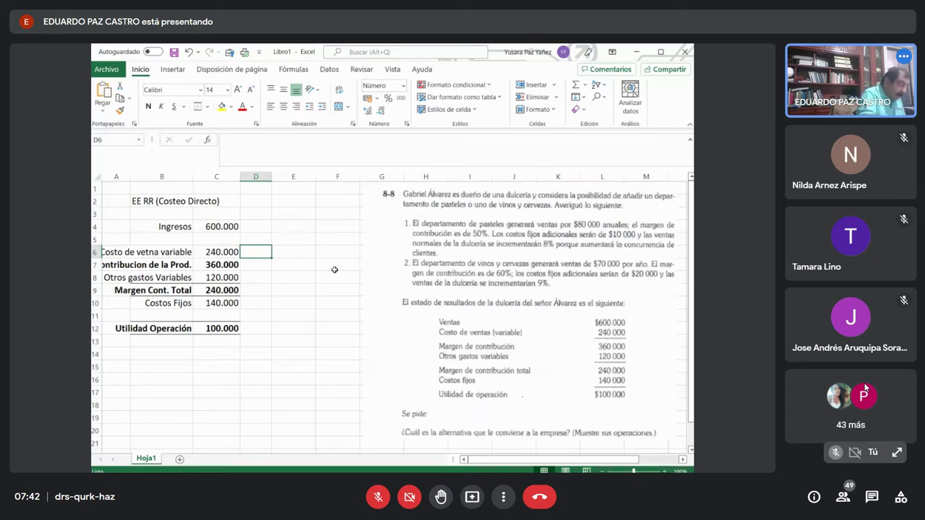
{"action": "type", "text": "="}
{"action": "key", "text": "Left"}
{"action": "type", "text": "/"}
{"action": "key", "text": "Up"}
{"action": "key", "text": "Up"}
{"action": "key", "text": "Left"}
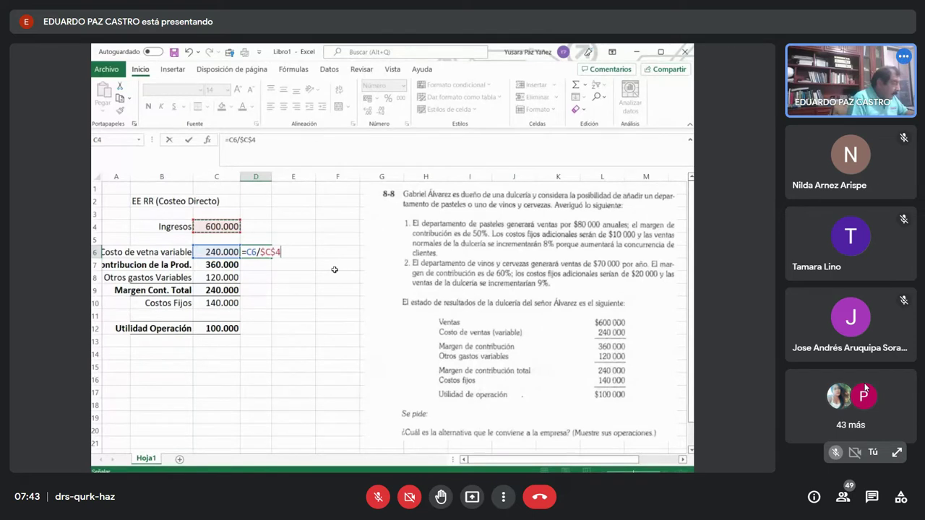
{"action": "key", "text": "Return"}
{"action": "left_click", "coordinate": [250, 254]}
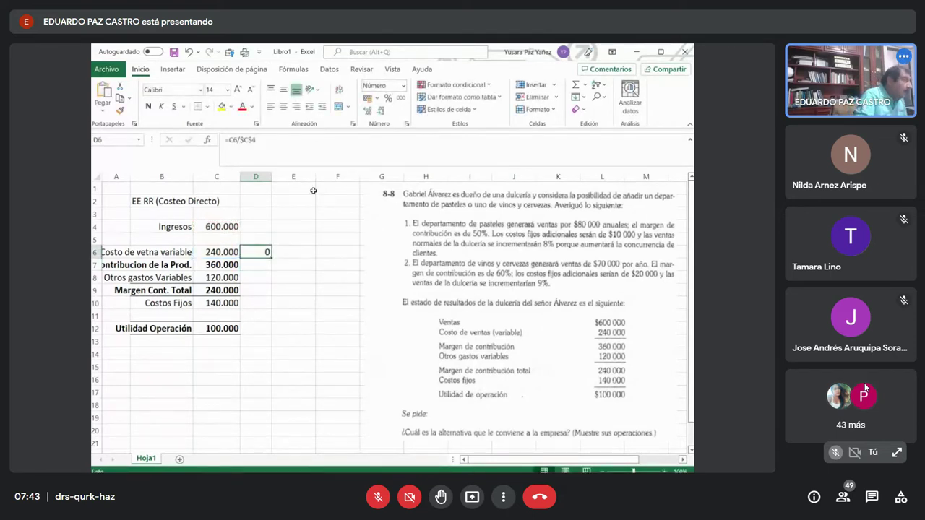
{"action": "left_click", "coordinate": [386, 97]}
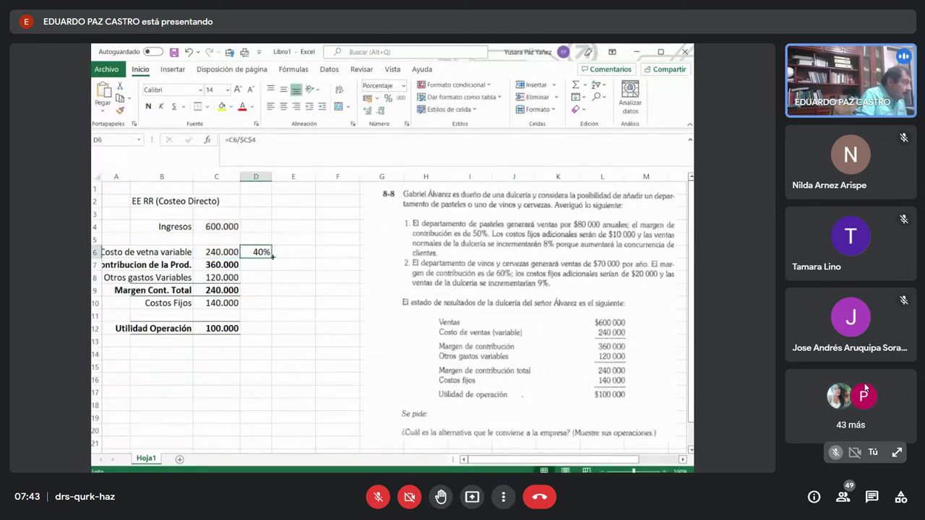
- Copy the percentage formula from D6 down through D12 and clear the unneeded result in D11
{"action": "left_click_drag", "start_coordinate": [273, 257], "coordinate": [267, 331]}
{"action": "left_click", "coordinate": [262, 316]}
{"action": "left_click", "coordinate": [265, 316]}
{"action": "key", "text": "Delete"}
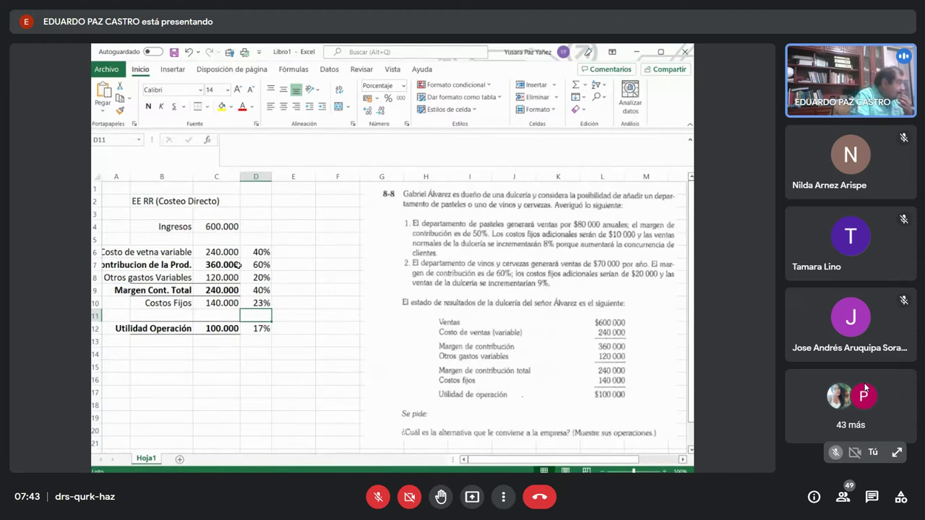
{"action": "left_click", "coordinate": [218, 265]}
{"action": "left_click_drag", "start_coordinate": [218, 265], "coordinate": [159, 265]}
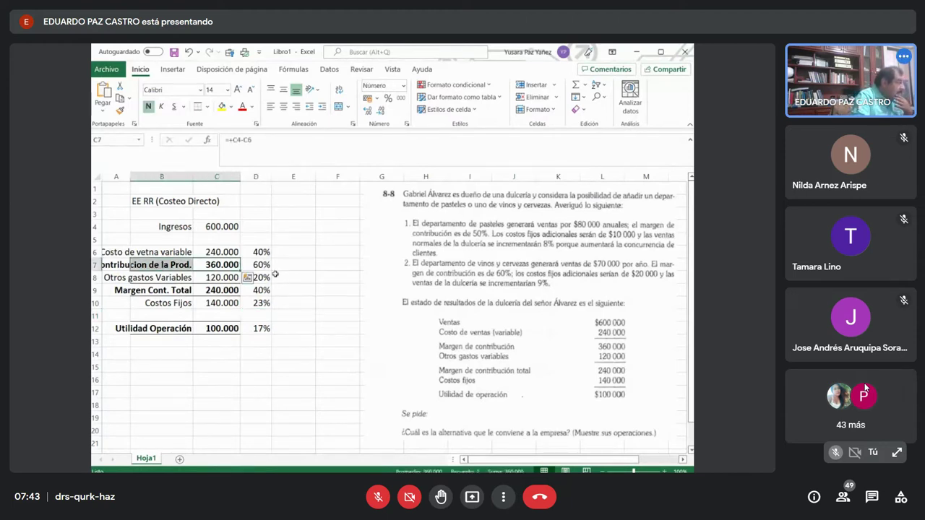
{"action": "left_click", "coordinate": [258, 252]}
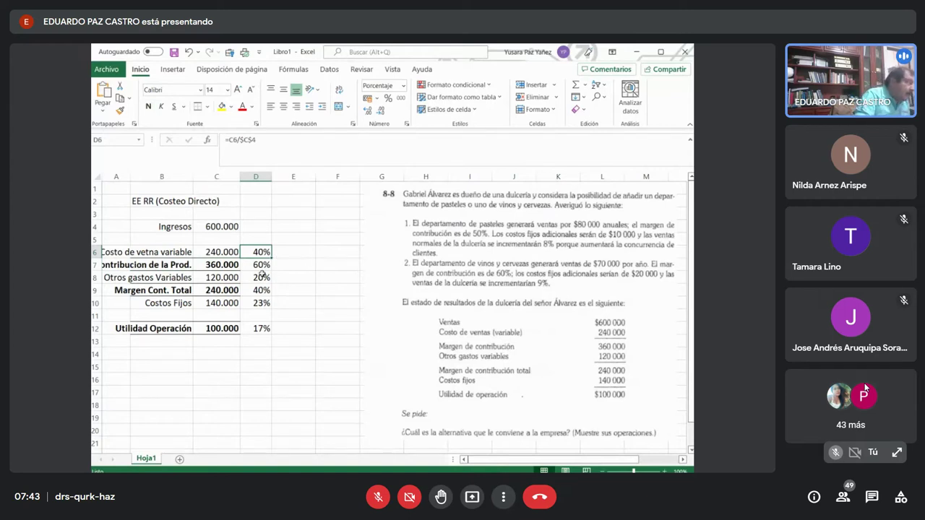
- Correct the misspelled row label in B6 to "Costo de venta variable"
{"action": "left_click", "coordinate": [170, 254]}
{"action": "left_click", "coordinate": [261, 139]}
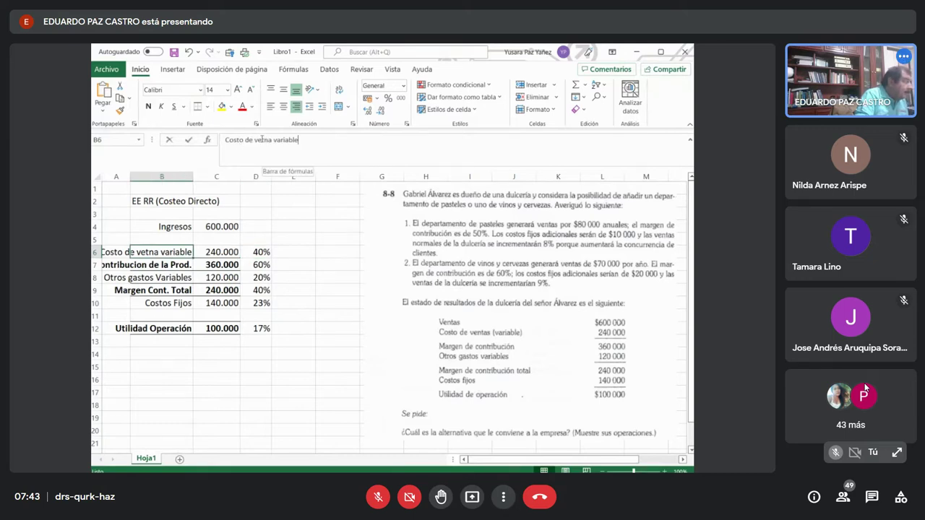
{"action": "key", "text": "BackSpace"}
{"action": "key", "text": "Right"}
{"action": "type", "text": "t"}
{"action": "key", "text": "Return"}
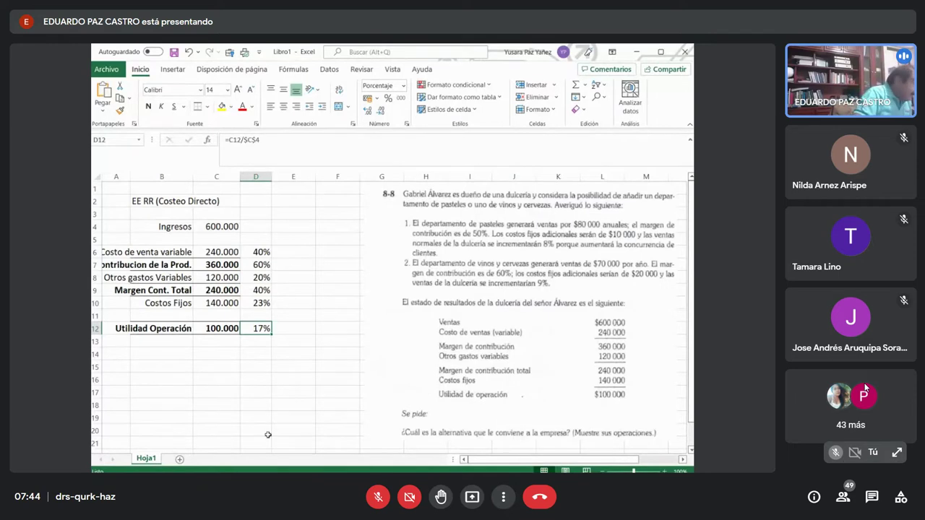
- Make the contribution margin percentages in D7 and D9 bold
{"action": "left_click", "coordinate": [260, 263]}
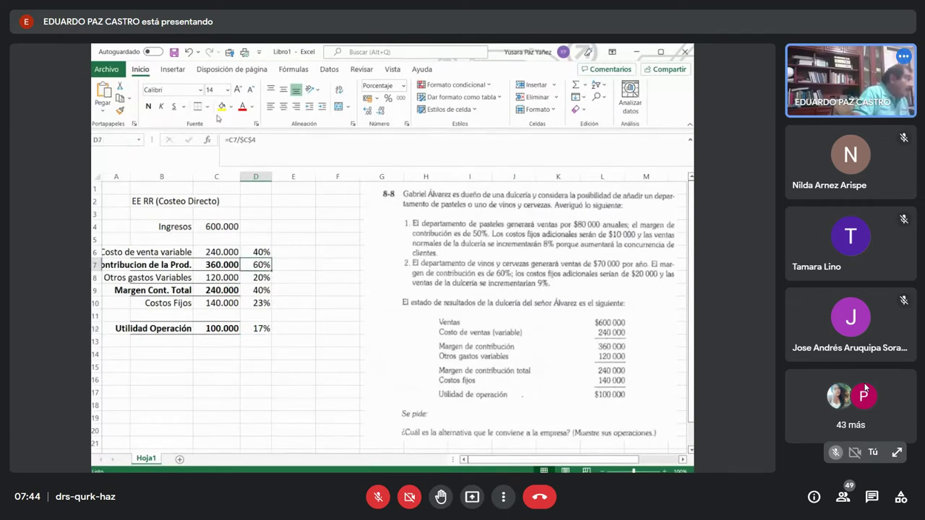
{"action": "left_click", "coordinate": [148, 106]}
{"action": "left_click", "coordinate": [263, 290]}
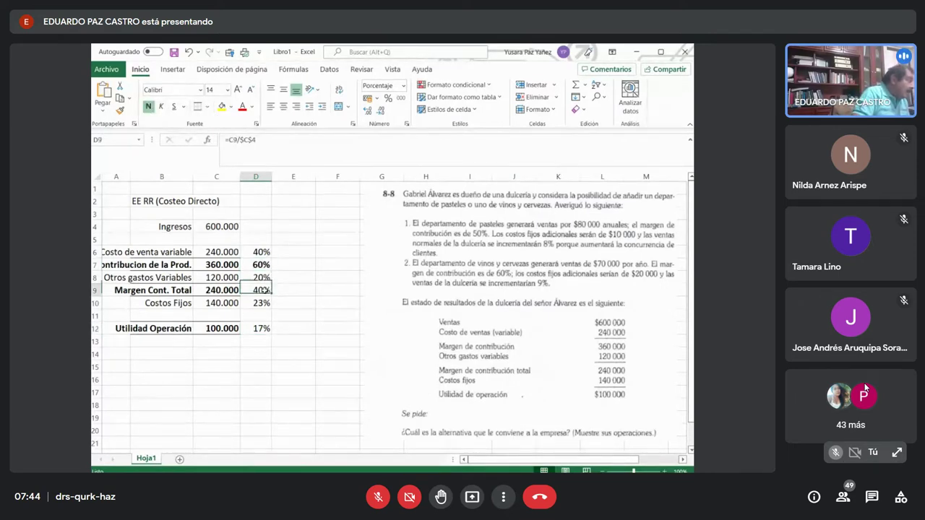
{"action": "left_click", "coordinate": [149, 105]}
{"action": "left_click", "coordinate": [262, 264]}
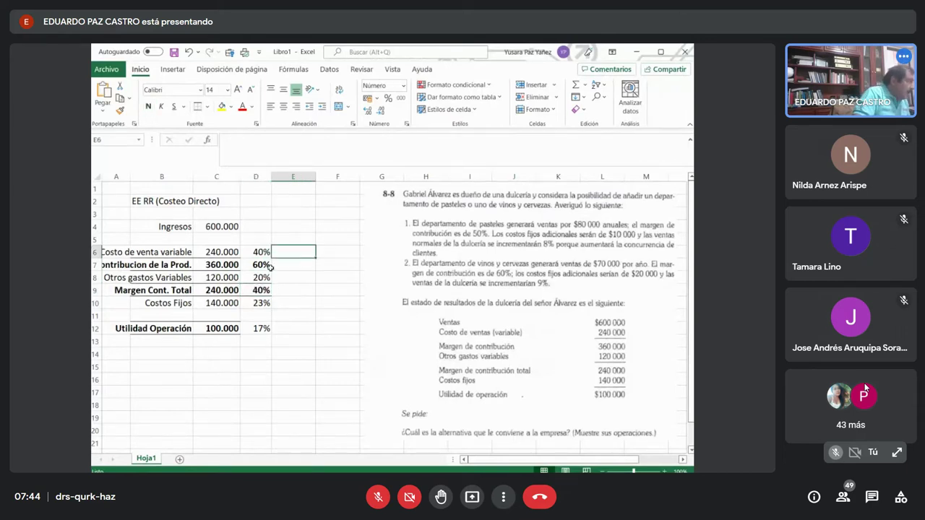
- Move the picture of problem 8-8 farther right and down to free the cells beside the income statement
{"action": "left_click_drag", "start_coordinate": [431, 254], "coordinate": [444, 254]}
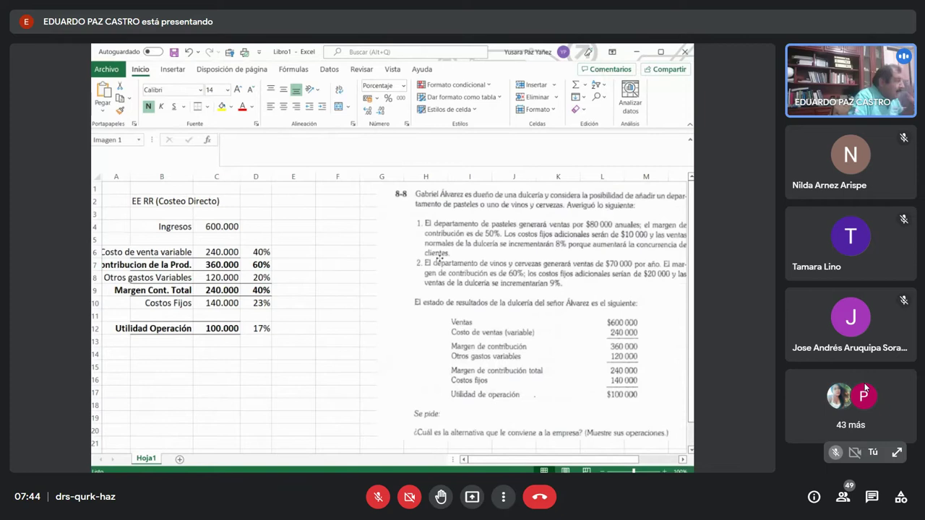
{"action": "left_click", "coordinate": [292, 226]}
{"action": "left_click_drag", "start_coordinate": [556, 225], "coordinate": [575, 292]}
- Enter the heading "Alternativa" in E4, fixing the typing slip
{"action": "left_click", "coordinate": [292, 226]}
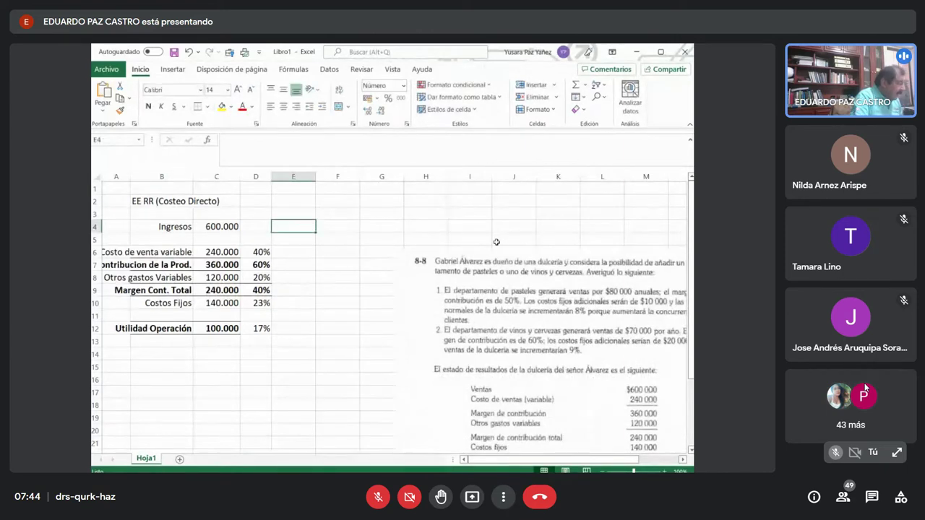
{"action": "type", "text": "Alten"}
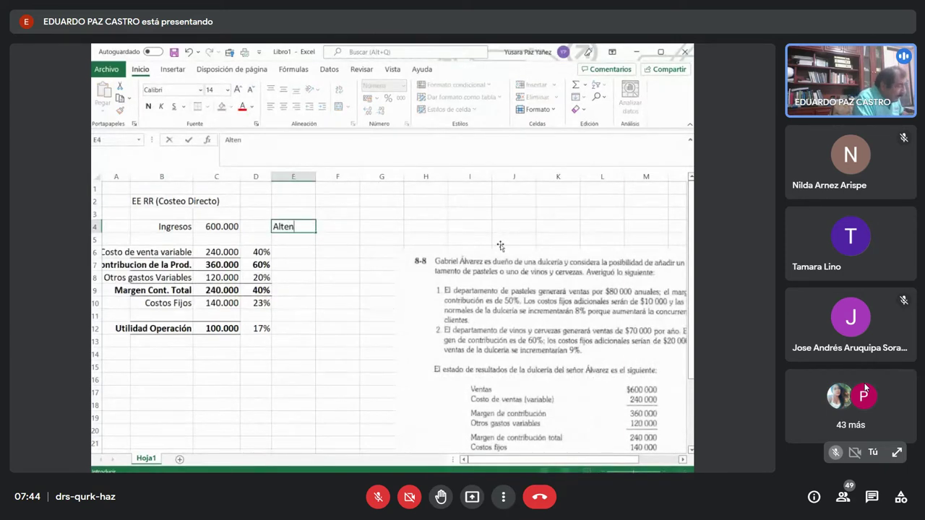
{"action": "key", "text": "BackSpace"}
{"action": "type", "text": "r"}
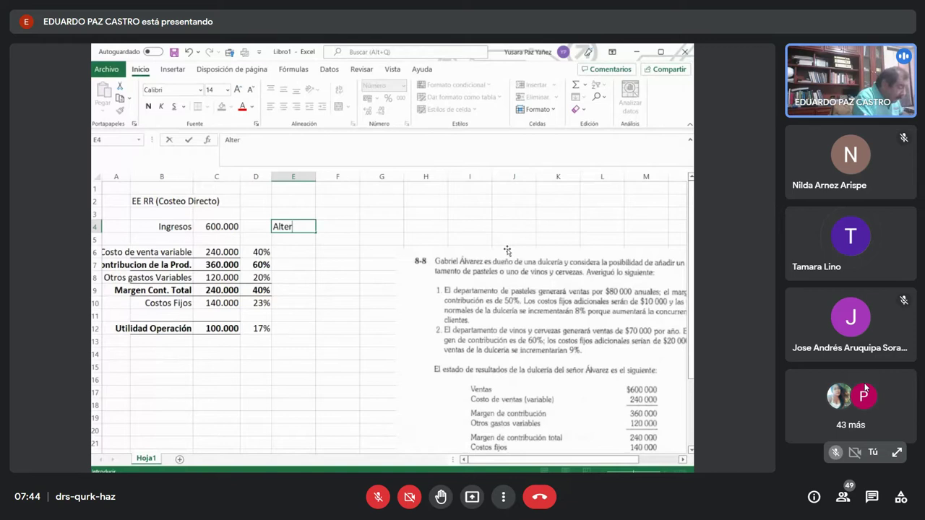
{"action": "type", "text": "nativa"}
{"action": "key", "text": "Return"}
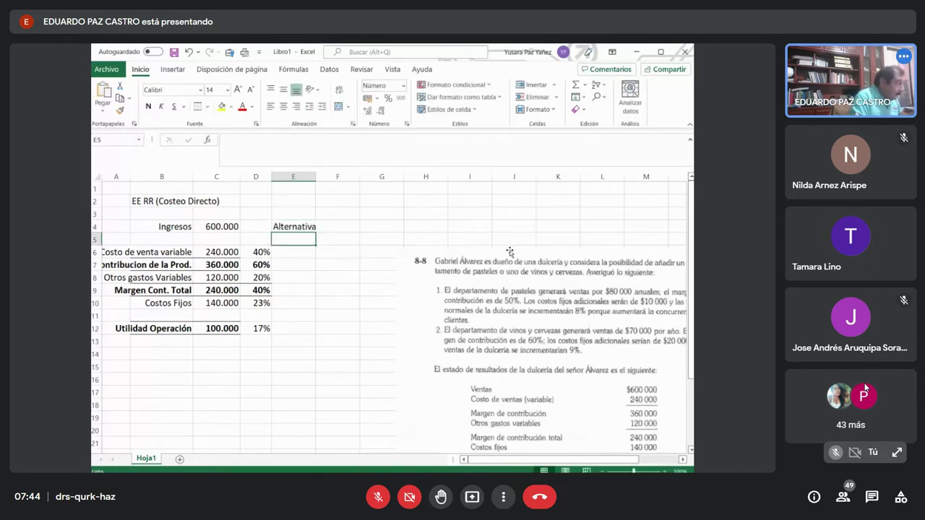
- Move the heading from E4 up to E2 and extend it to "Alternativa 1"
{"action": "key", "text": "Up"}
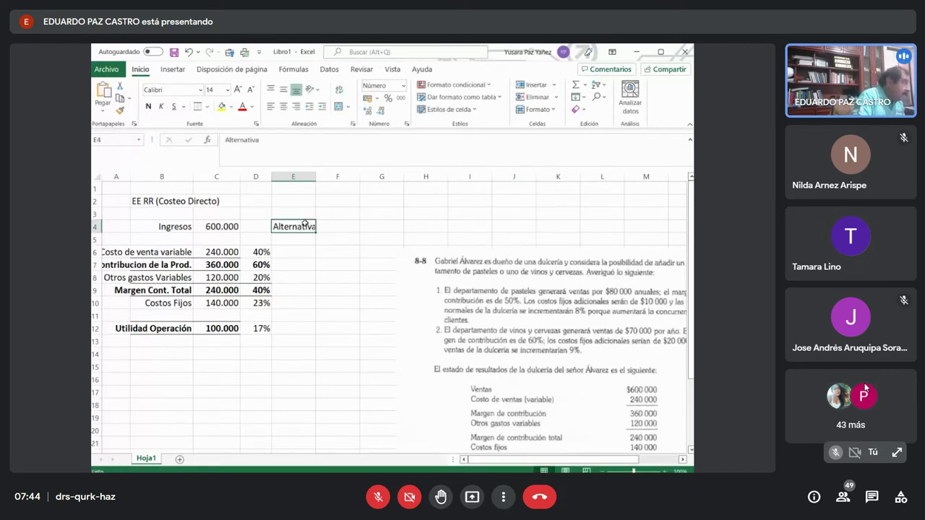
{"action": "left_click_drag", "start_coordinate": [304, 220], "coordinate": [304, 198]}
{"action": "type", "text": "a"}
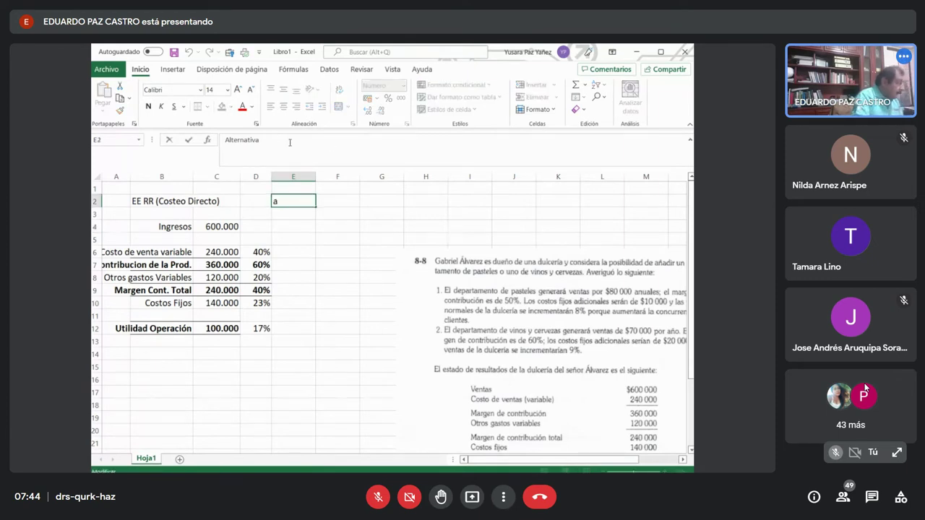
- Merge and center the "Alternativa 1" heading across E2:G2 and make it bold
{"action": "left_click_drag", "start_coordinate": [293, 201], "coordinate": [383, 200]}
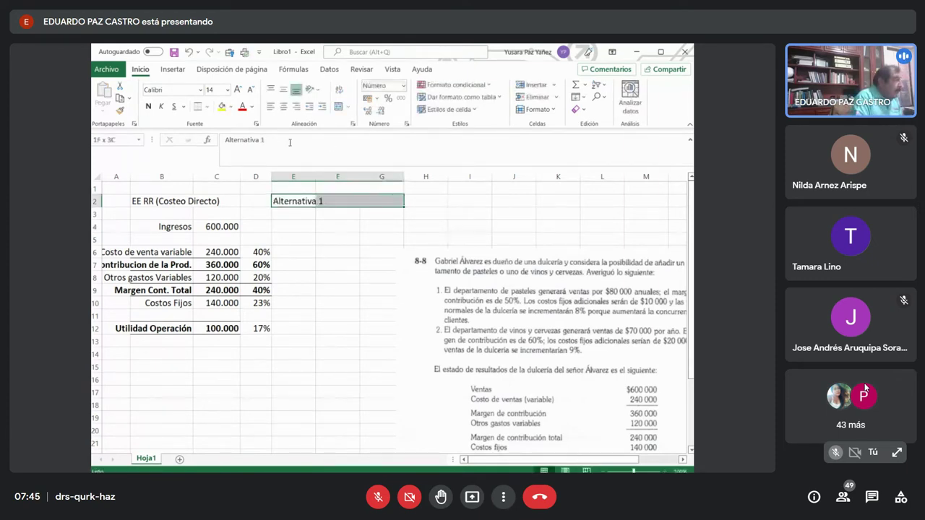
{"action": "left_click", "coordinate": [338, 106]}
{"action": "key", "text": "ctrl+n"}
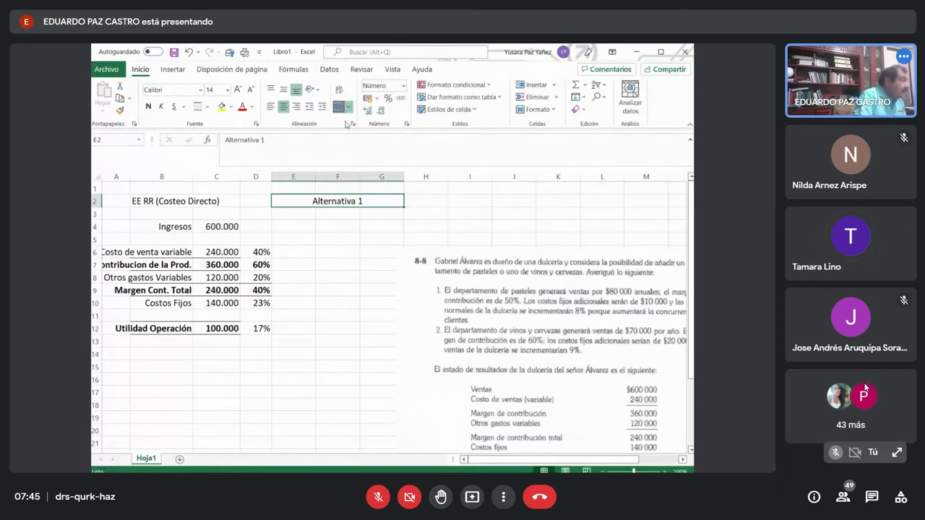
- Enter the column headings "Dulceria", "Pasteles" and "Total" in E3:G3 below the Alternativa 1 heading
{"action": "left_click", "coordinate": [278, 214]}
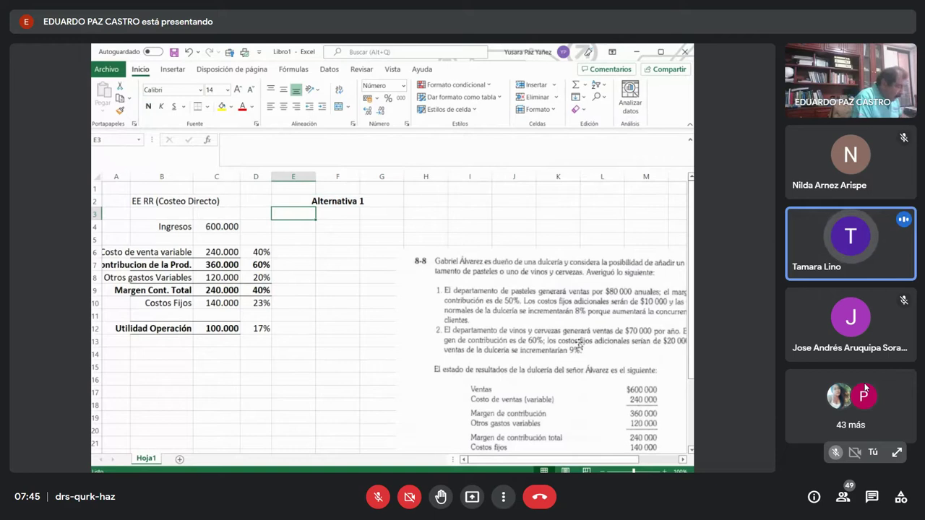
{"action": "type", "text": "Actual"}
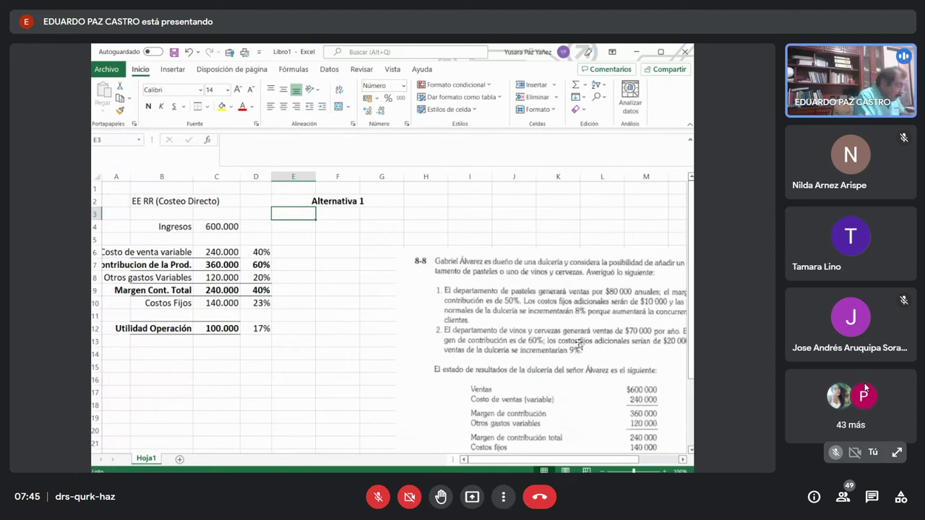
{"action": "type", "text": "DUlceria"}
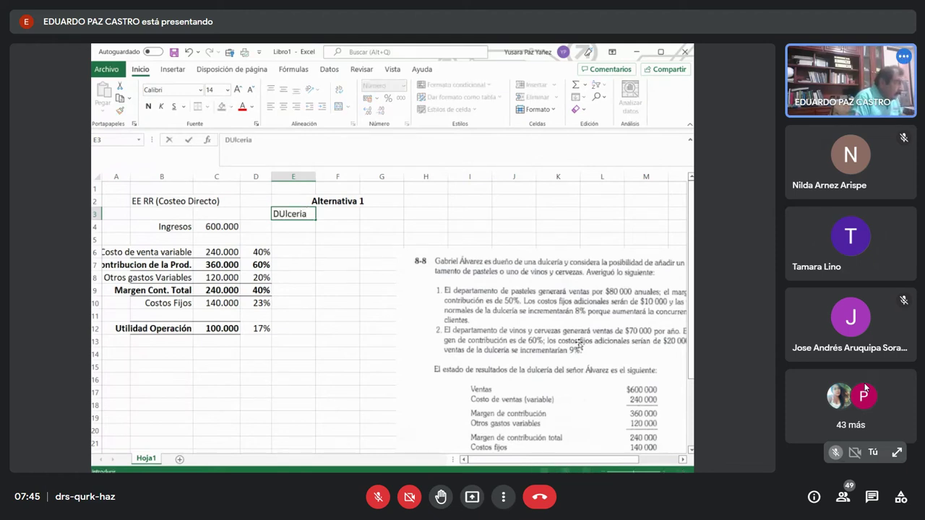
{"action": "key", "text": "Return"}
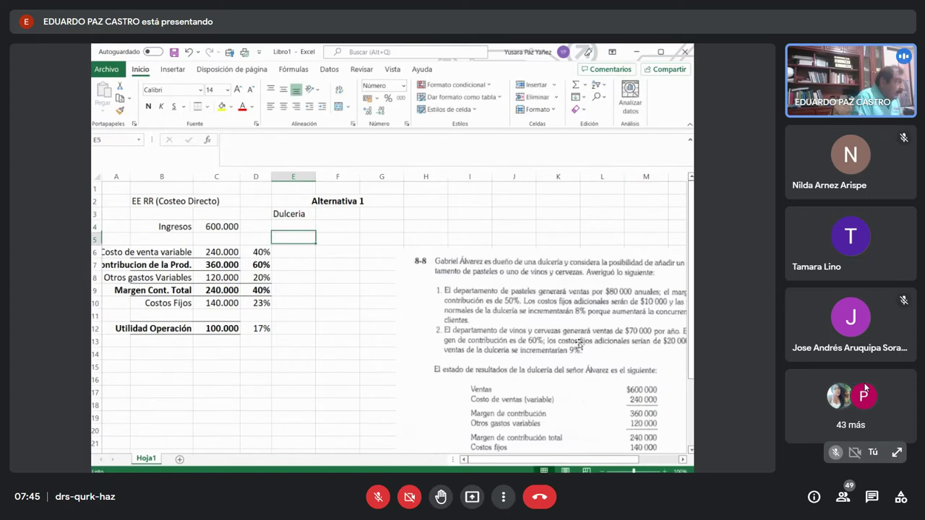
{"action": "key", "text": "Up"}
{"action": "key", "text": "Right"}
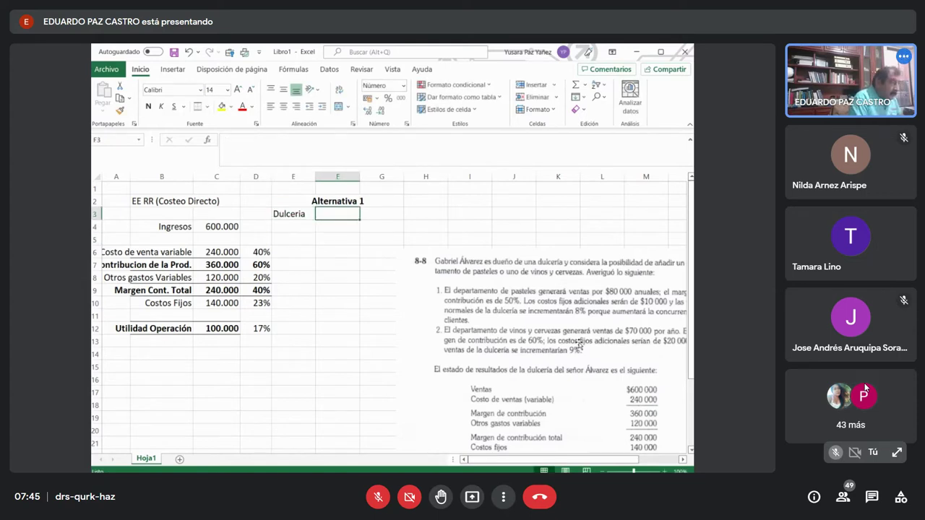
{"action": "type", "text": "Pasteles"}
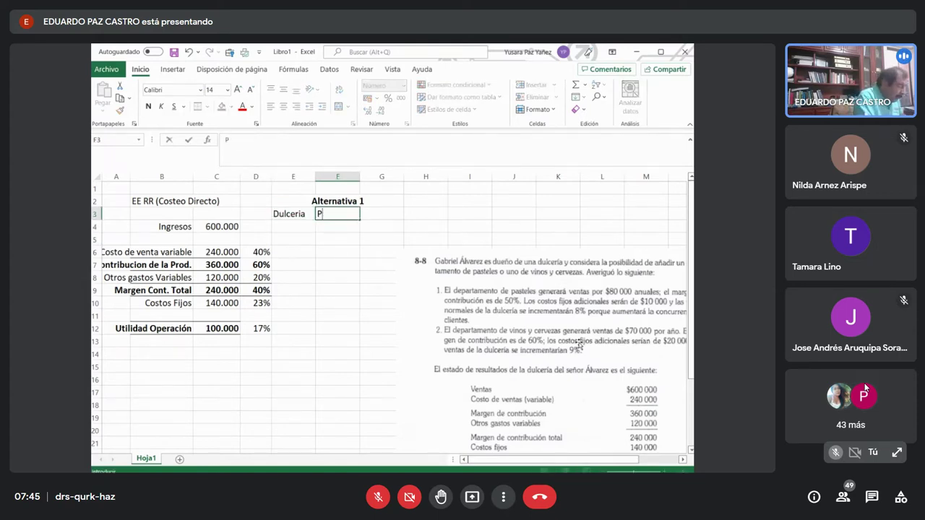
{"action": "key", "text": "Return"}
{"action": "key", "text": "Up"}
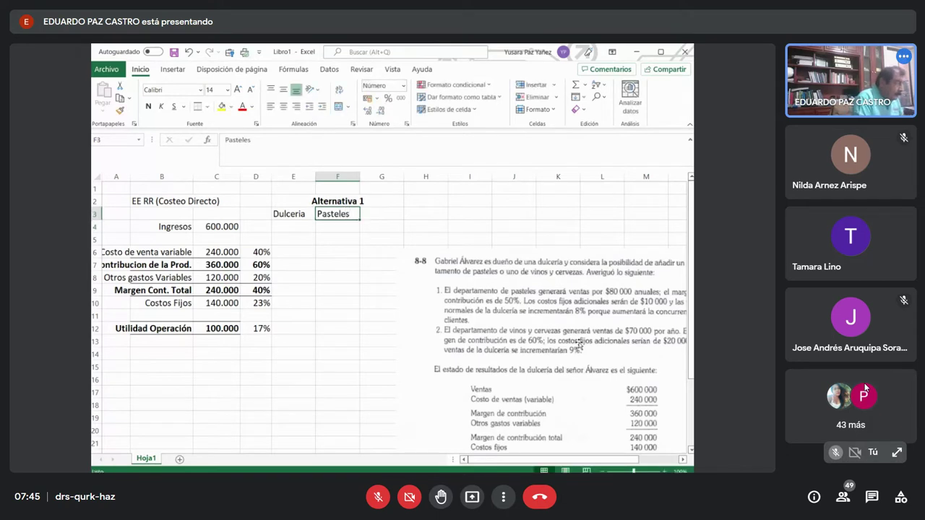
{"action": "key", "text": "Right"}
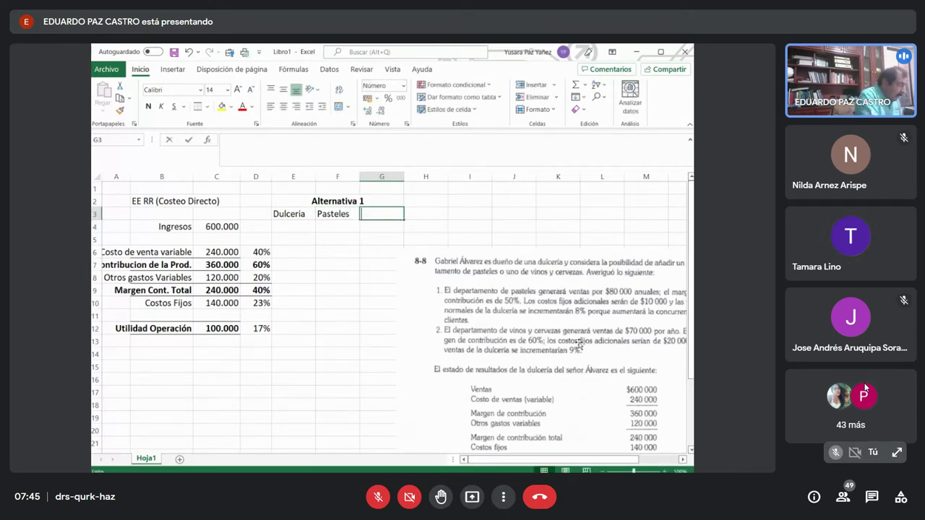
{"action": "type", "text": "Total"}
{"action": "key", "text": "Return"}
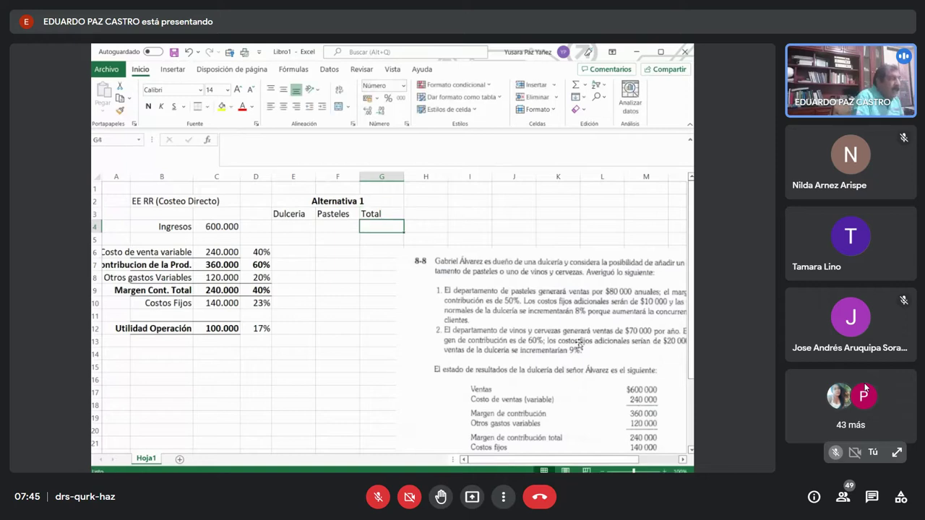
- Center the three column headings in E3:G3
{"action": "left_click_drag", "start_coordinate": [289, 215], "coordinate": [375, 208]}
{"action": "left_click", "coordinate": [284, 106]}
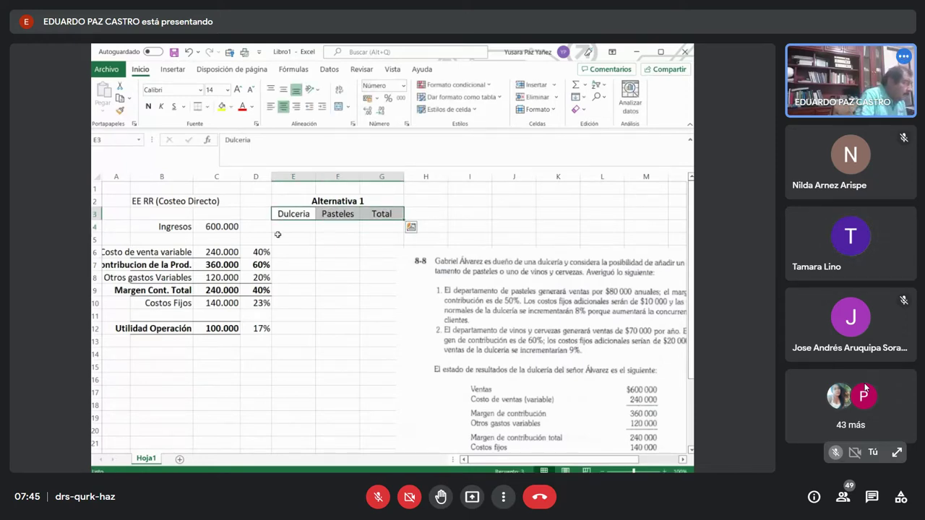
{"action": "left_click", "coordinate": [296, 250]}
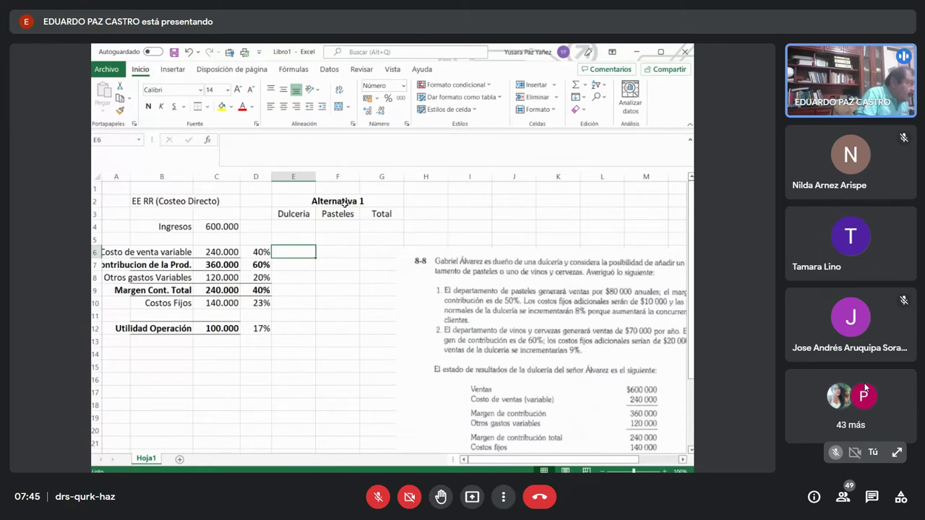
- Move the picture of problem 8-8 up to about row 2 and make it slightly narrower beside the Alternativa 1 columns
{"action": "left_click", "coordinate": [302, 227]}
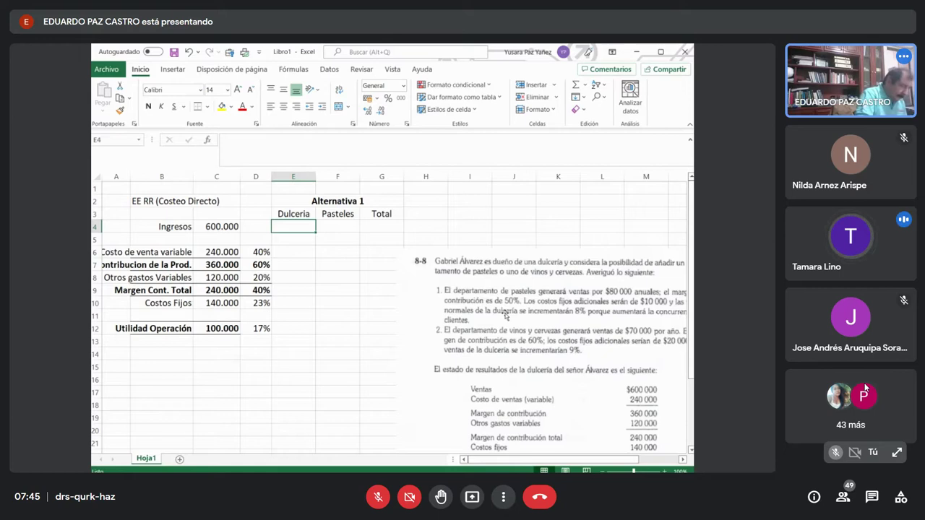
{"action": "left_click_drag", "start_coordinate": [575, 290], "coordinate": [611, 239]}
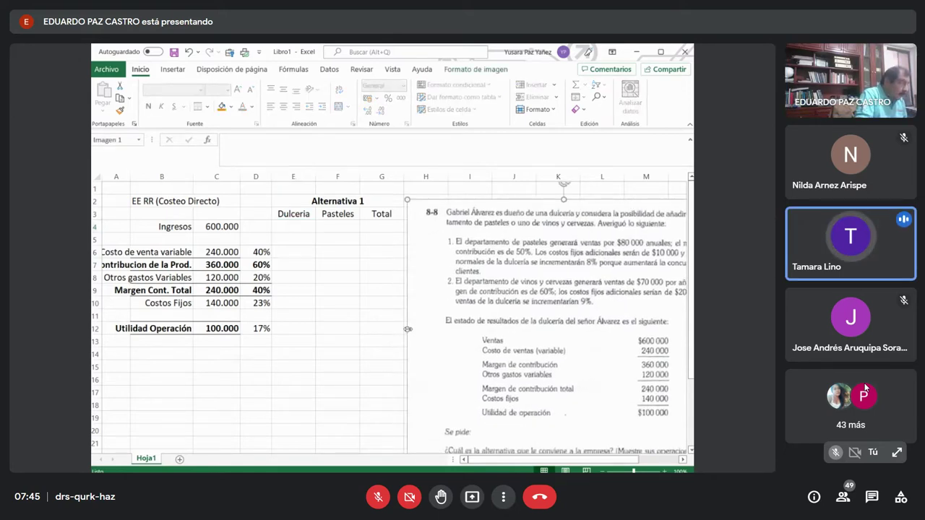
{"action": "left_click_drag", "start_coordinate": [590, 327], "coordinate": [570, 324]}
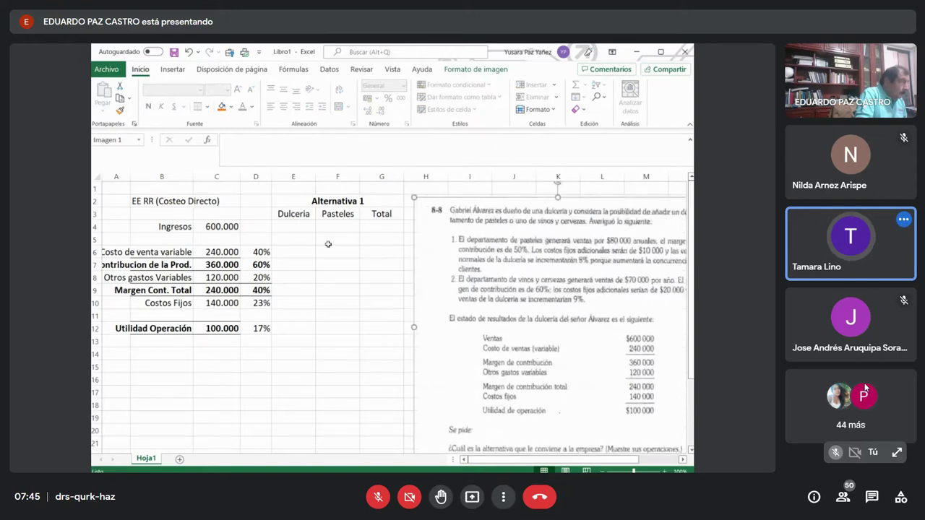
- Enter 80.000 in F4 as the Pasteles income for Alternativa 1
{"action": "left_click", "coordinate": [342, 225]}
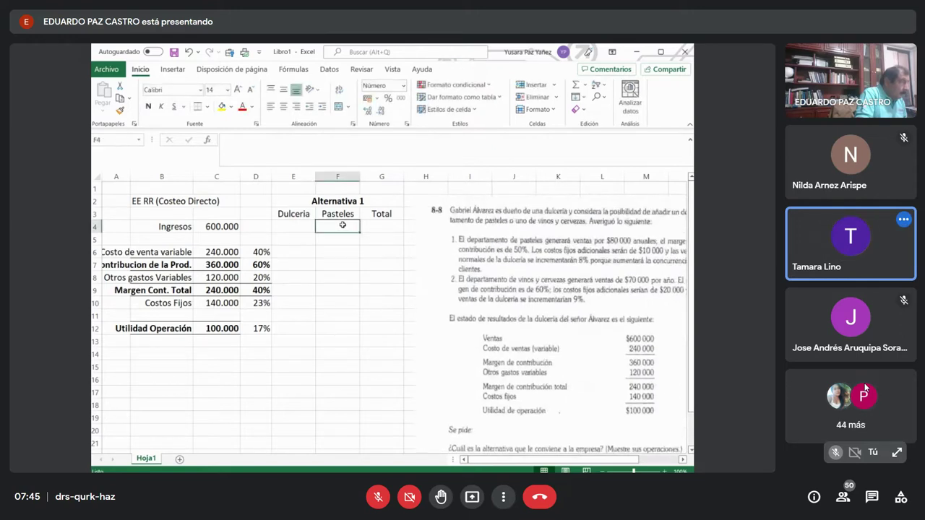
{"action": "left_click", "coordinate": [292, 224]}
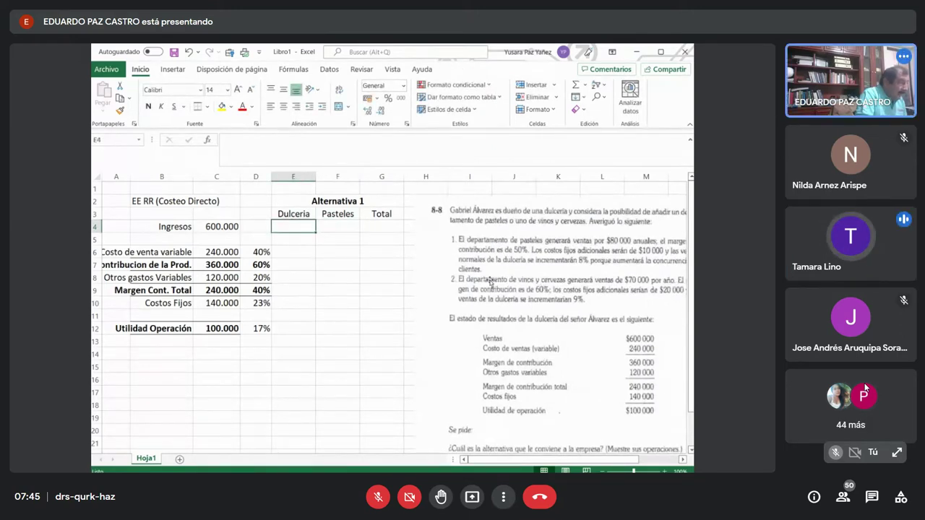
{"action": "left_click", "coordinate": [330, 225]}
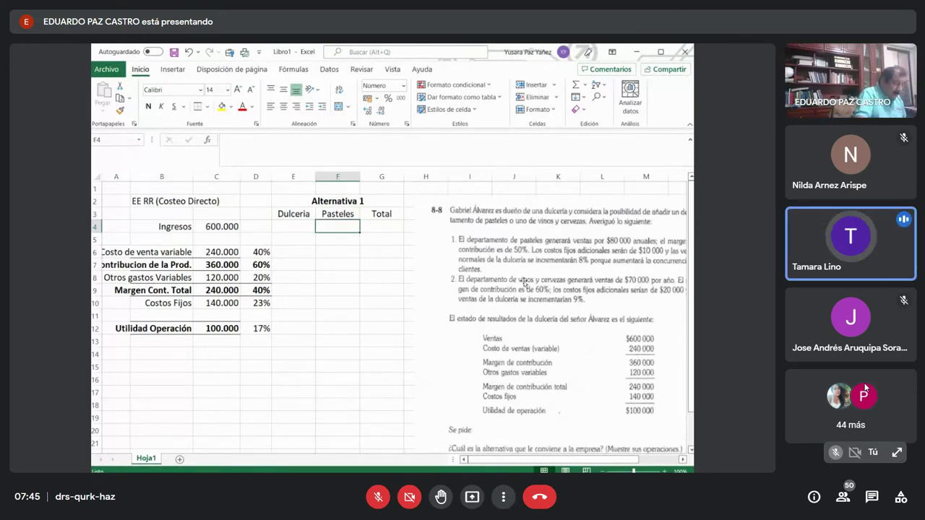
{"action": "type", "text": "80.0"}
{"action": "type", "text": "0000"}
{"action": "key", "text": "Return"}
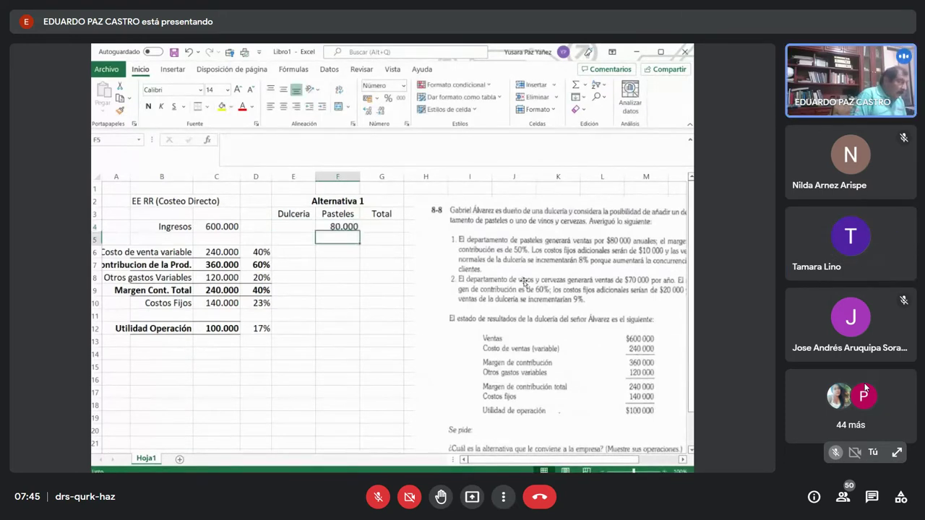
- Calculate the total income of Alternativa 1 in G4 by adding F4 and E4
{"action": "left_click", "coordinate": [392, 228]}
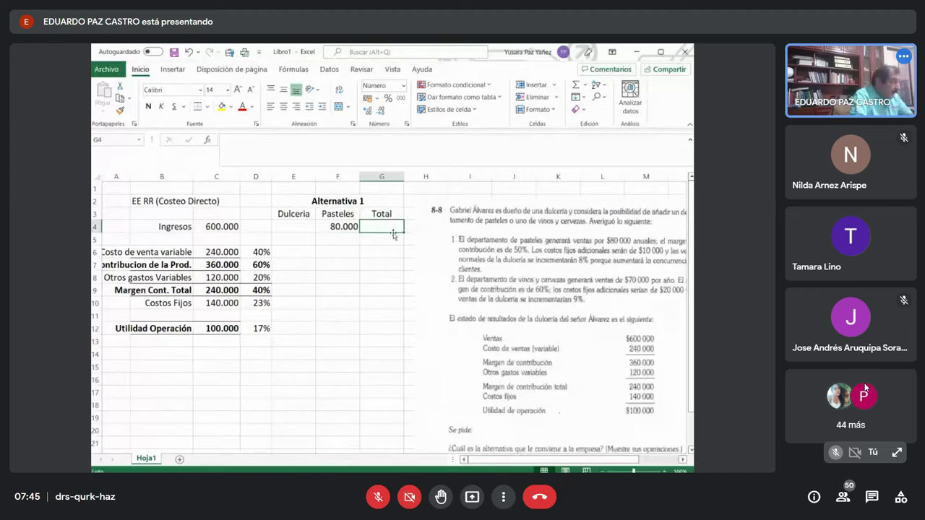
{"action": "type", "text": "+"}
{"action": "left_click", "coordinate": [344, 225]}
{"action": "type", "text": "+"}
{"action": "left_click", "coordinate": [303, 226]}
{"action": "key", "text": "Return"}
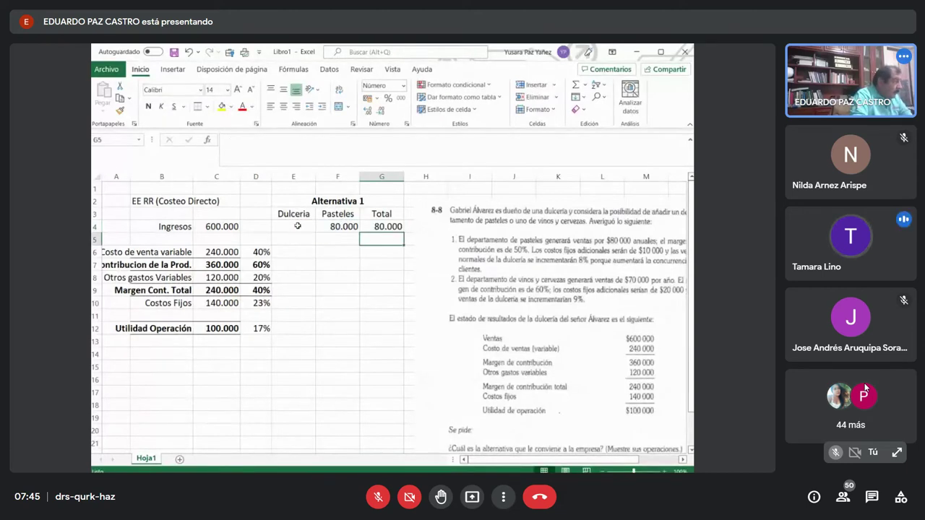
- Calculate the Dulceria income with the 8% increase in E4 using the formula =C4*1,08
{"action": "left_click", "coordinate": [306, 226]}
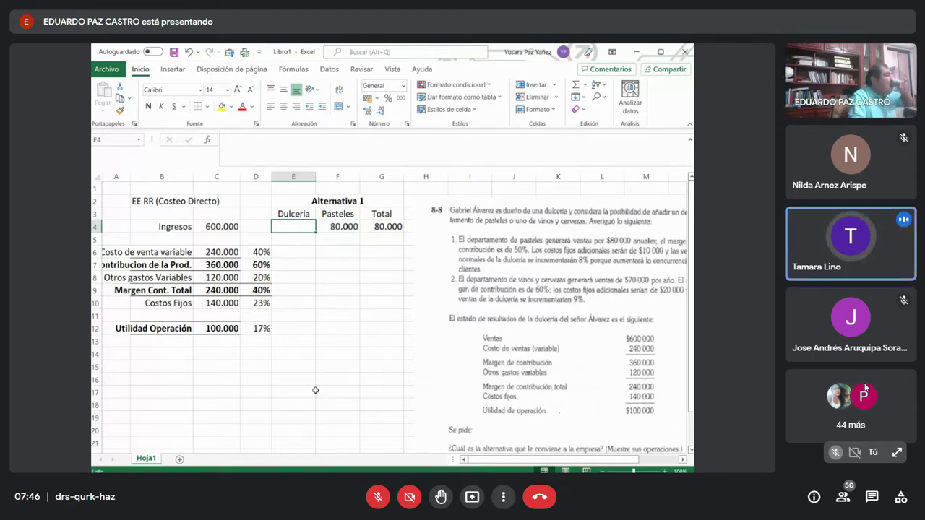
{"action": "type", "text": "=C4*1,08"}
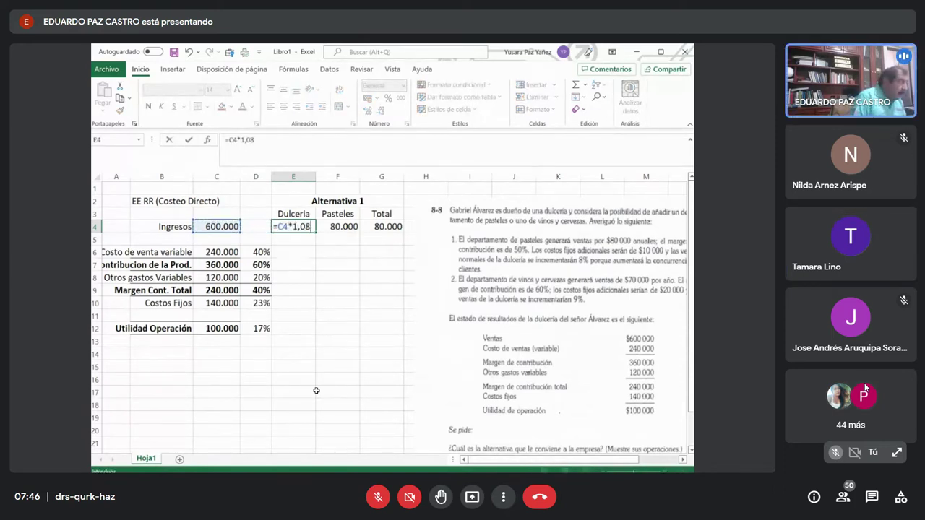
{"action": "key", "text": "Return"}
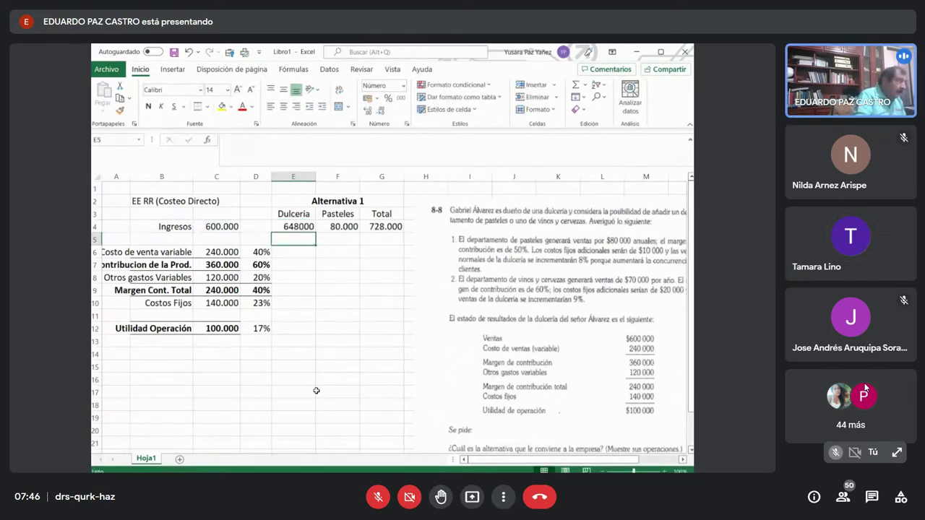
- Copy the number format of F4 to the Dulceria cells E4:E18
{"action": "left_click", "coordinate": [337, 226]}
{"action": "left_click", "coordinate": [120, 111]}
{"action": "left_click_drag", "start_coordinate": [296, 228], "coordinate": [303, 408]}
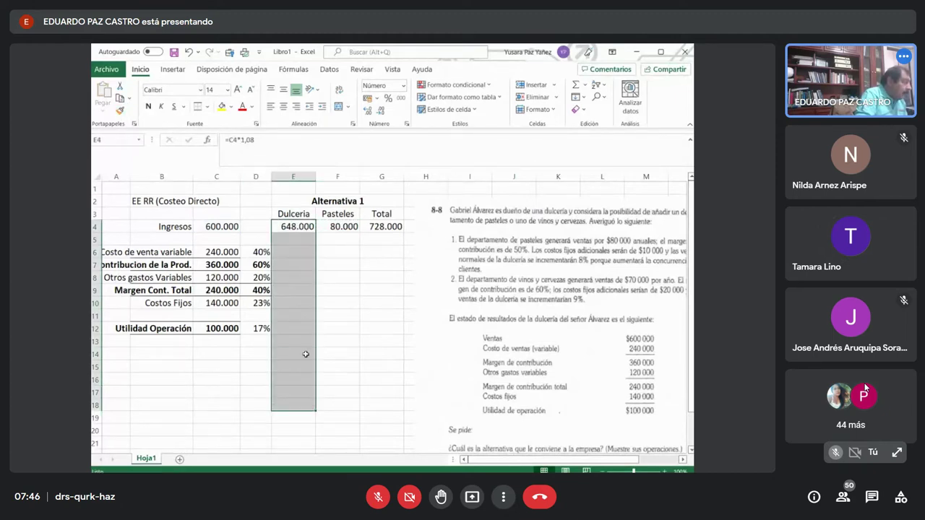
- Clear the =C6 reference from E6 and review the income statement percentages in D6:D12
{"action": "left_click", "coordinate": [298, 250]}
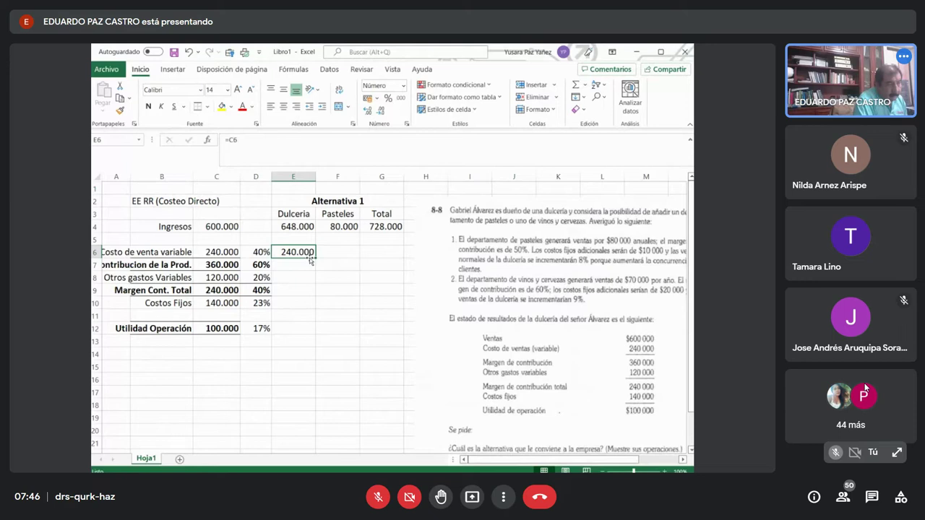
{"action": "key", "text": "Delete"}
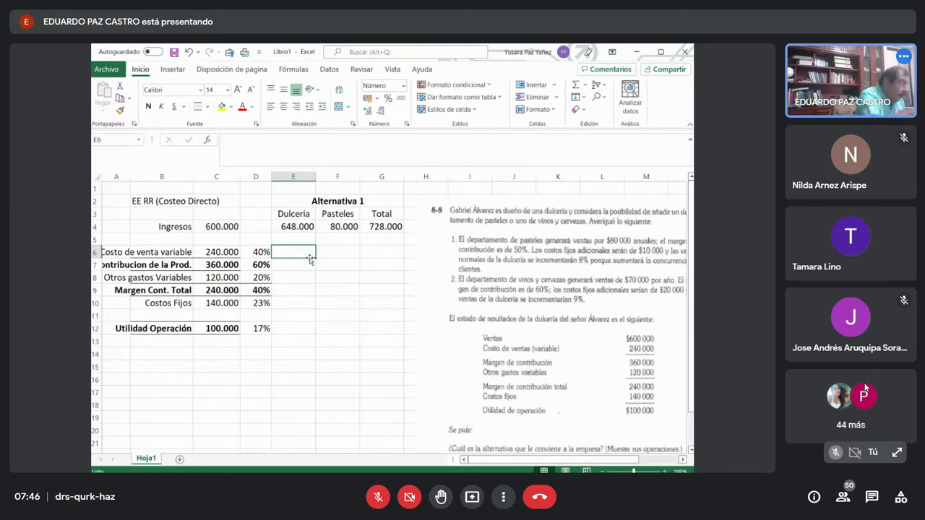
{"action": "left_click", "coordinate": [257, 252]}
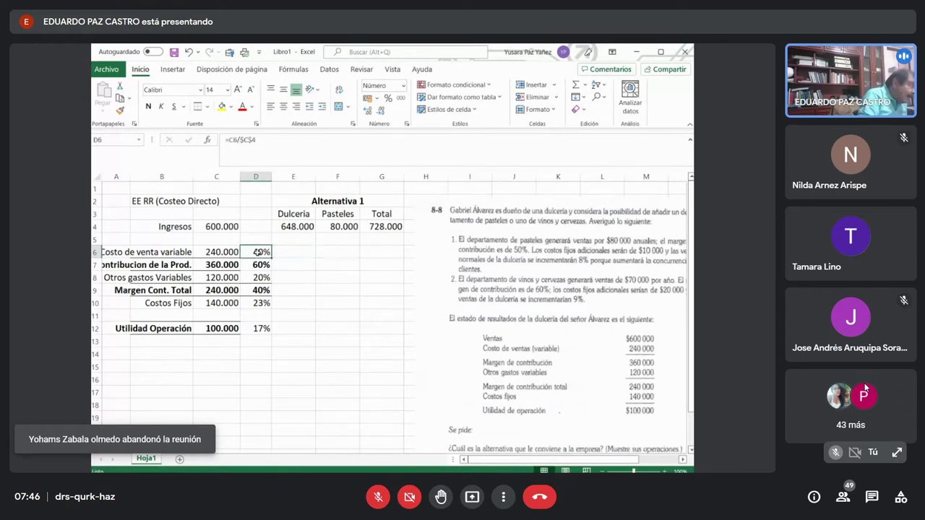
{"action": "left_click_drag", "start_coordinate": [257, 252], "coordinate": [256, 330]}
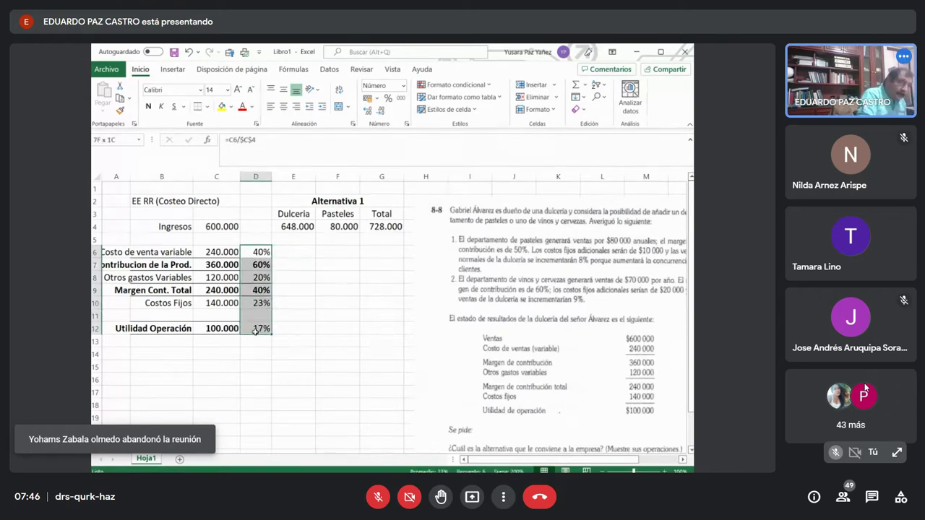
{"action": "left_click_drag", "start_coordinate": [255, 330], "coordinate": [256, 331]}
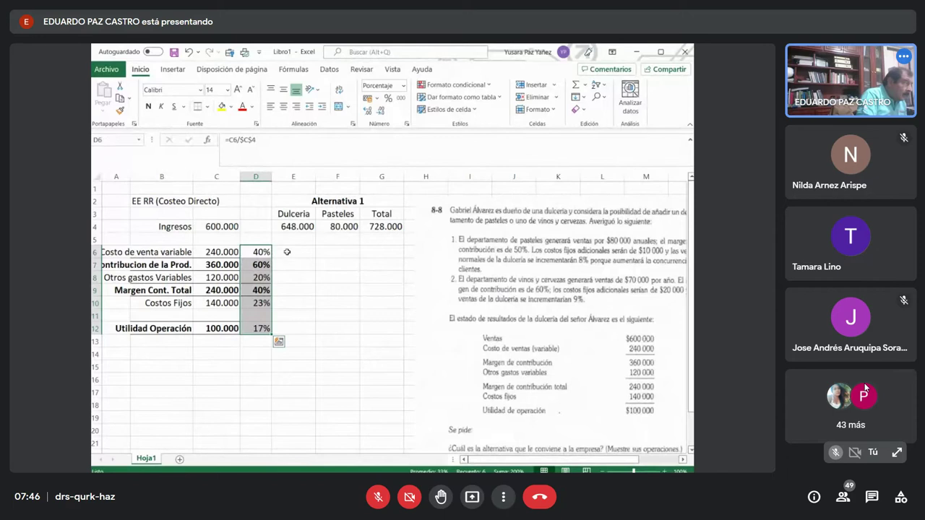
- Calculate the Dulceria variable cost of sales in E6 by multiplying the income in E4 by the percentage in D6
{"action": "left_click", "coordinate": [286, 252]}
{"action": "type", "text": "+"}
{"action": "key", "text": "Up"}
{"action": "key", "text": "Up"}
{"action": "type", "text": "*"}
{"action": "key", "text": "Left"}
{"action": "key", "text": "Return"}
{"action": "key", "text": "Up"}
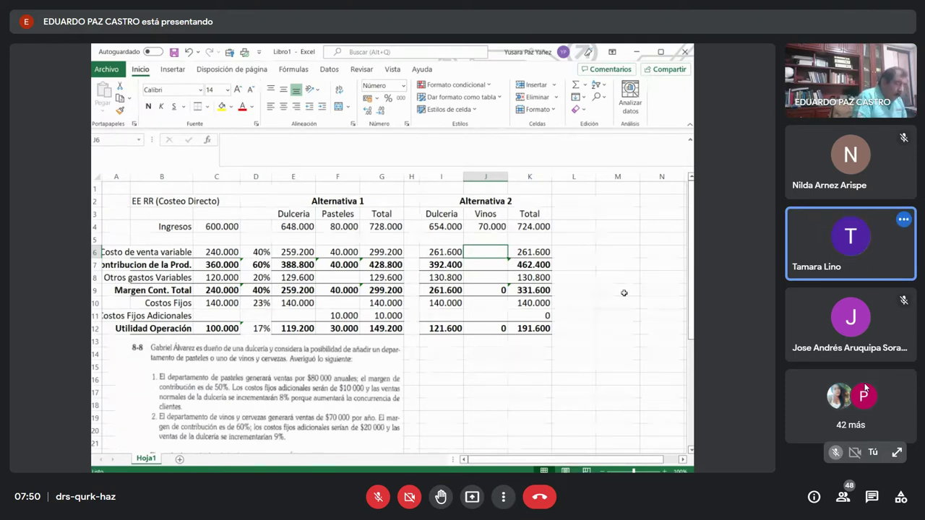
- Calculate the marginal income of Alt. 2 in N4 as K4 minus C4
{"action": "key", "text": "Down"}
{"action": "type", "text": "+"}
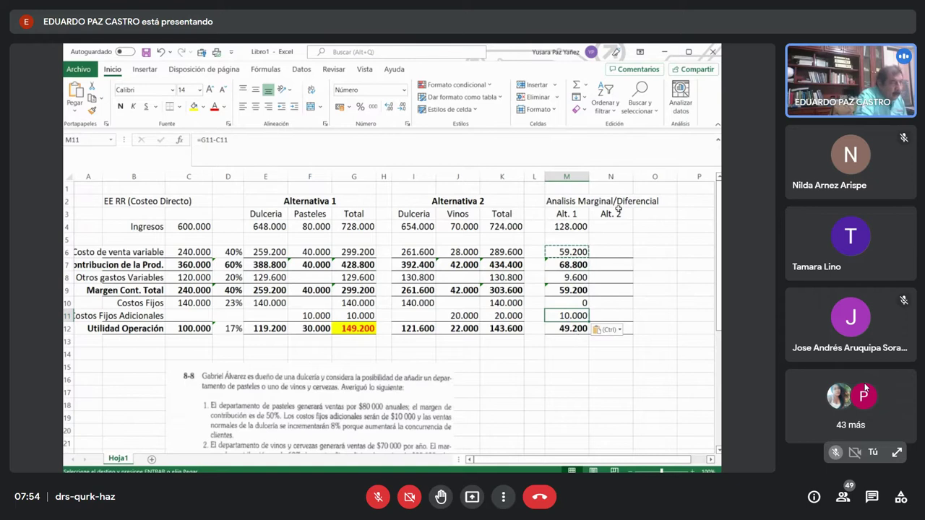
{"action": "left_click", "coordinate": [517, 226]}
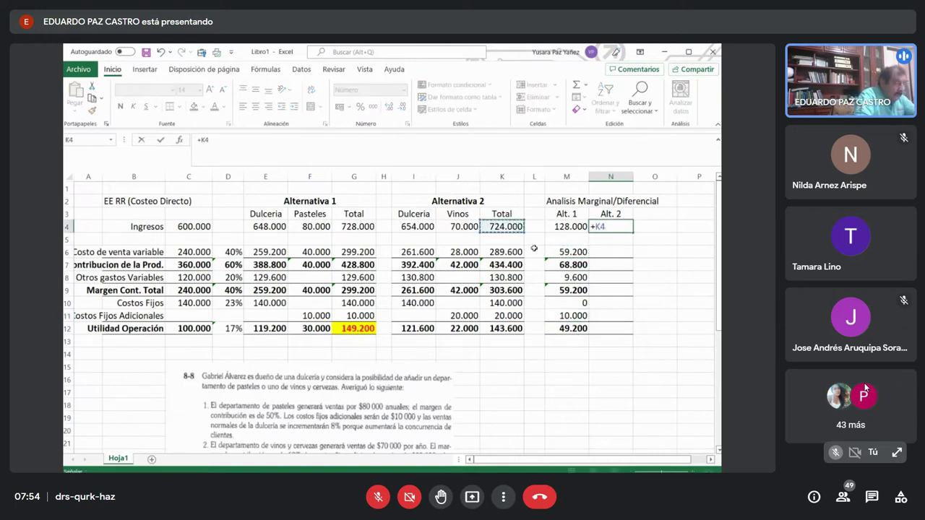
{"action": "type", "text": "-"}
{"action": "left_click", "coordinate": [204, 227]}
{"action": "key", "text": "Return"}
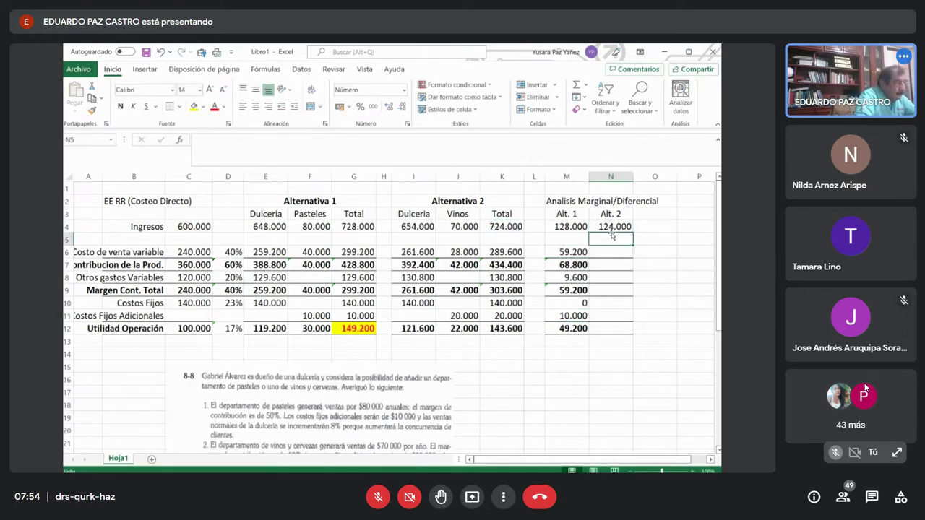
- Copy the Alt. 2 difference formula from N4 into the variable cost of sales cell N6
{"action": "left_click", "coordinate": [615, 228]}
{"action": "key", "text": "ctrl+c"}
{"action": "left_click", "coordinate": [613, 254]}
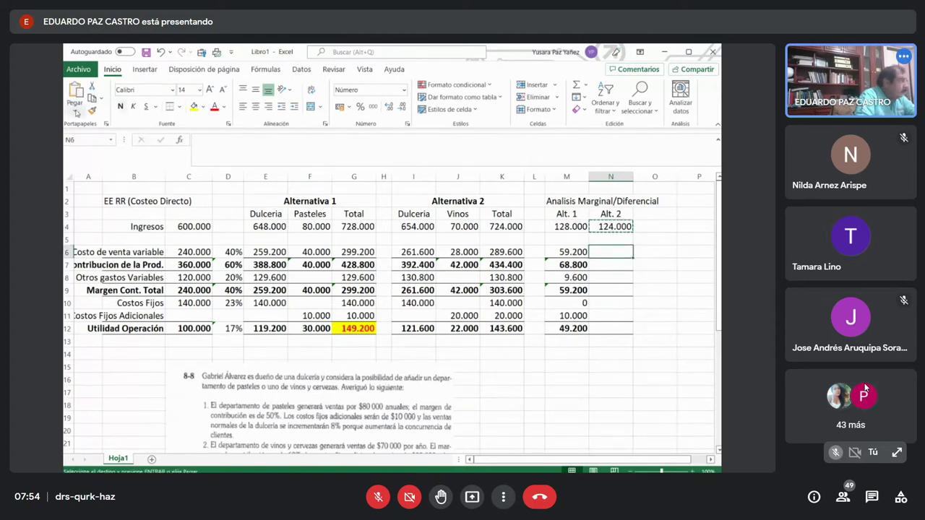
{"action": "left_click", "coordinate": [74, 105]}
{"action": "left_click", "coordinate": [89, 144]}
{"action": "left_click", "coordinate": [567, 264]}
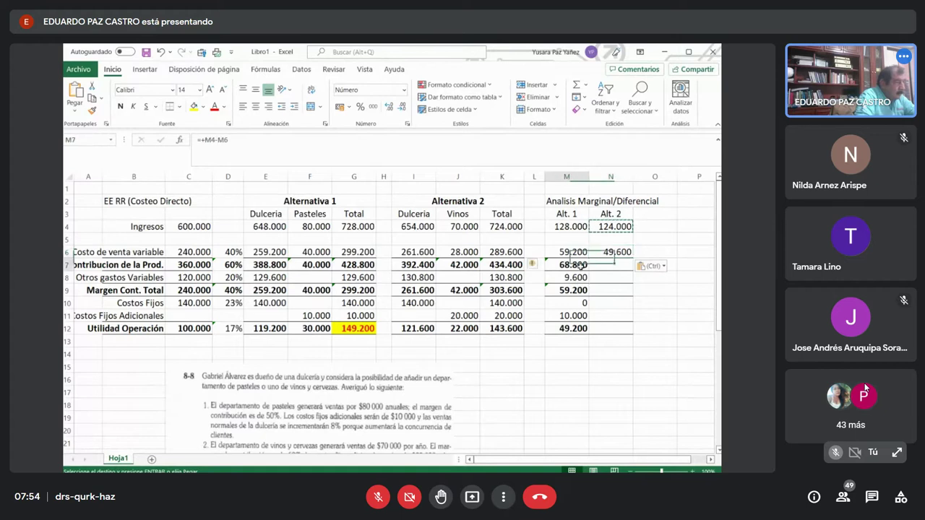
- Extend the product contribution formula from M7 to N7 and paste the N6 difference formula, formulas only, into N8
{"action": "left_click_drag", "start_coordinate": [588, 271], "coordinate": [634, 269]}
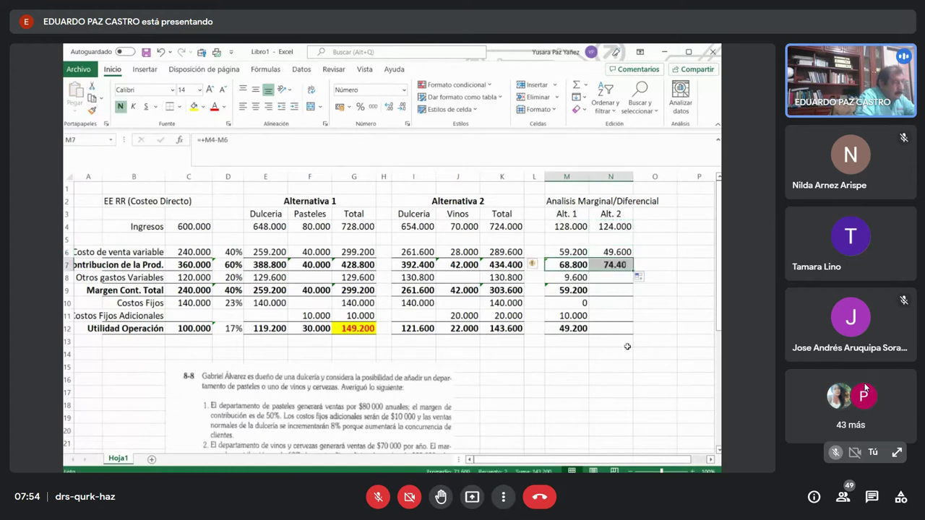
{"action": "left_click", "coordinate": [611, 252]}
{"action": "left_click", "coordinate": [92, 98]}
{"action": "key", "text": "Down"}
{"action": "key", "text": "Down"}
{"action": "left_click", "coordinate": [83, 109]}
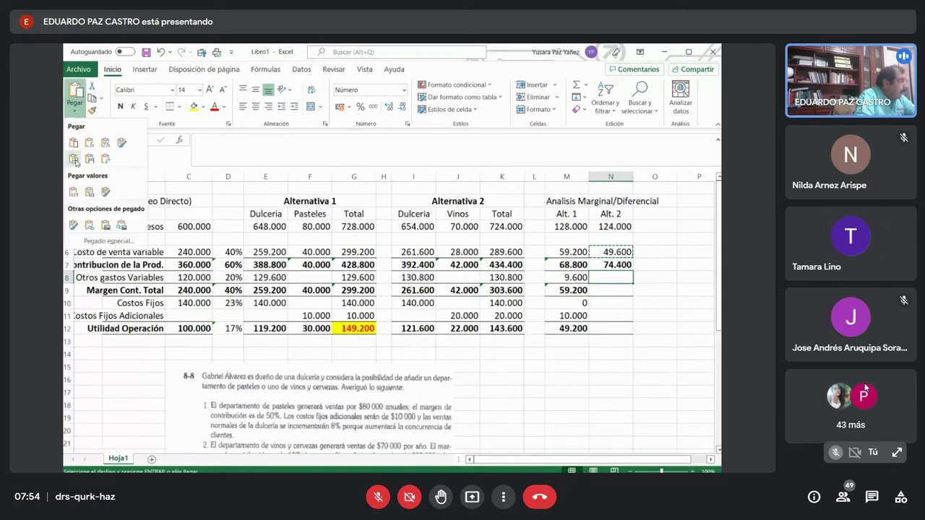
{"action": "left_click", "coordinate": [89, 143]}
- Paste the N6 difference formula, formulas only, into the Alt. 2 fixed and additional fixed cost cells N10:N11
{"action": "key", "text": "Down"}
{"action": "key", "text": "Down"}
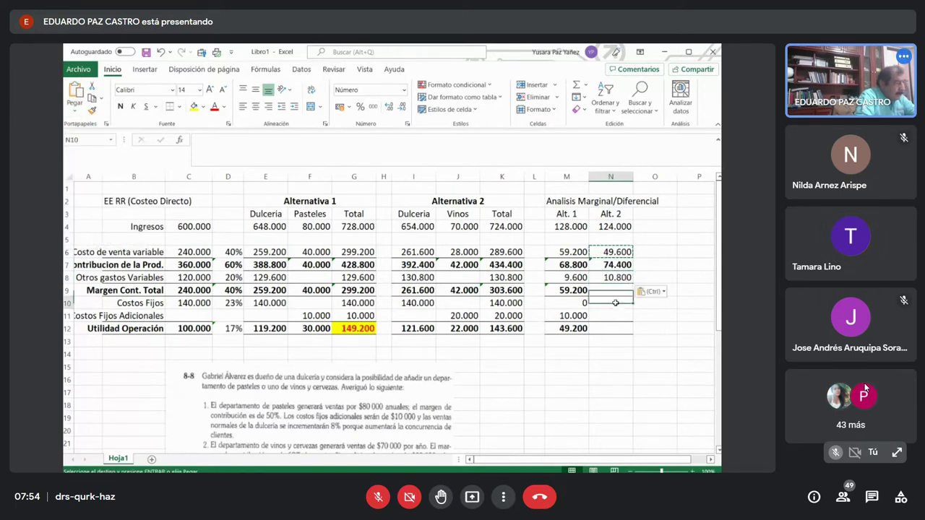
{"action": "key", "text": "shift+Down"}
{"action": "left_click", "coordinate": [83, 110]}
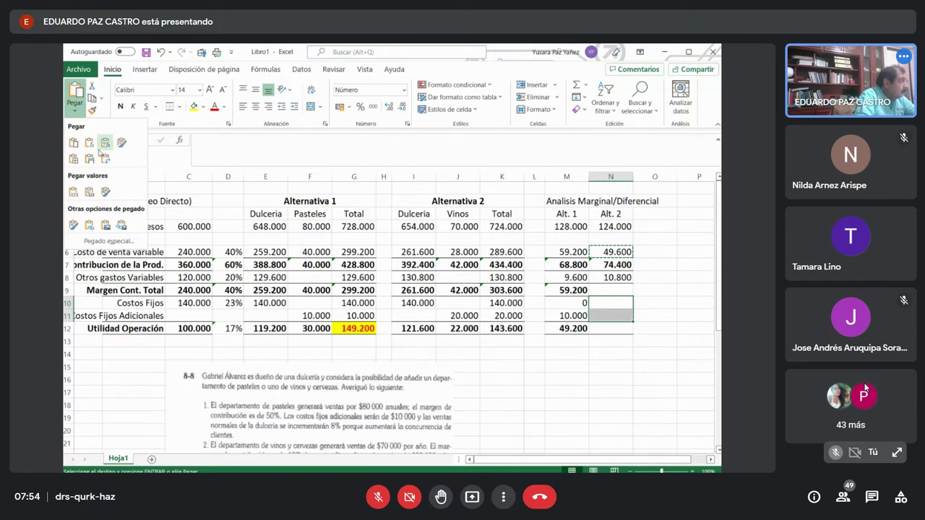
{"action": "left_click", "coordinate": [90, 143]}
- Extend the total contribution margin formula from M9 to N9 and the operating profit formula from M12 to N12
{"action": "left_click", "coordinate": [571, 290]}
{"action": "left_click_drag", "start_coordinate": [589, 296], "coordinate": [614, 293]}
{"action": "left_click", "coordinate": [583, 326]}
{"action": "left_click_drag", "start_coordinate": [587, 333], "coordinate": [618, 333]}
{"action": "left_click", "coordinate": [657, 329]}
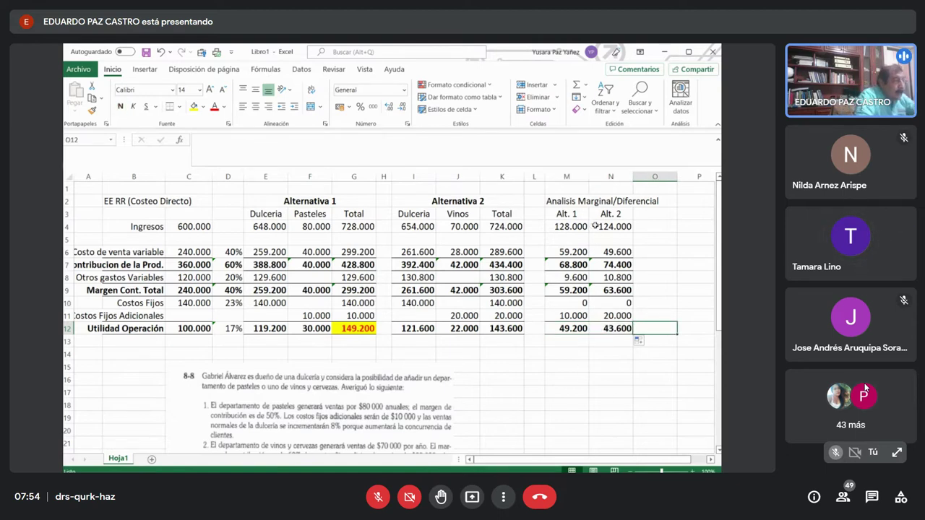
- Make the Analisis Marginal/Diferencial heading in M2 bold
{"action": "left_click_drag", "start_coordinate": [572, 215], "coordinate": [614, 333]}
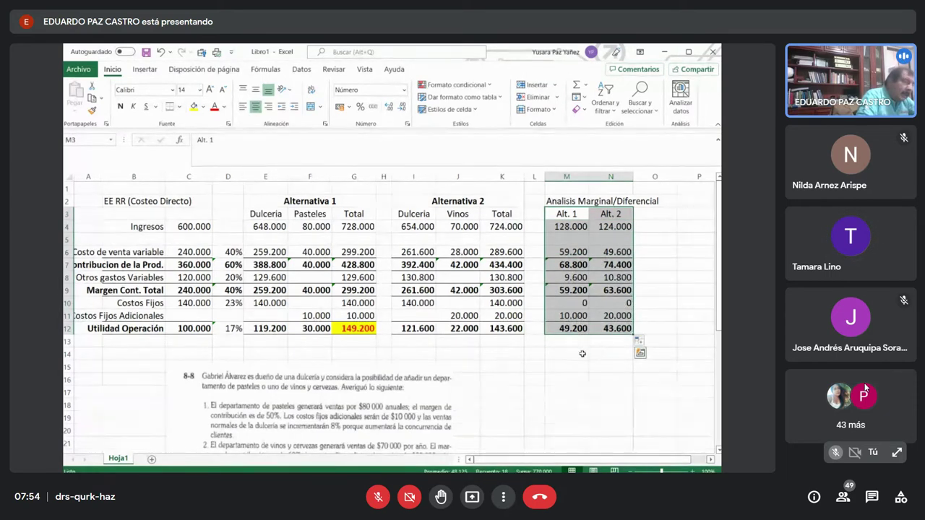
{"action": "left_click_drag", "start_coordinate": [272, 206], "coordinate": [453, 329]}
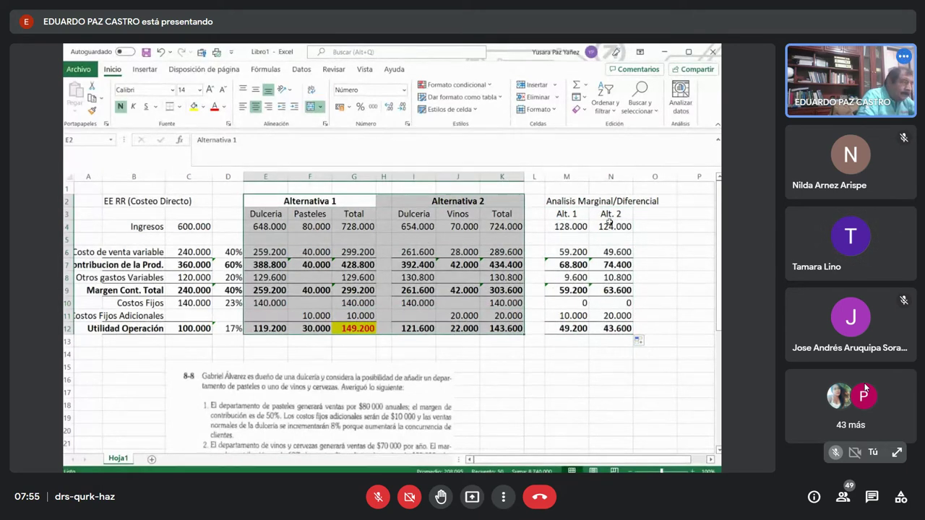
{"action": "left_click", "coordinate": [571, 203]}
{"action": "left_click", "coordinate": [120, 107]}
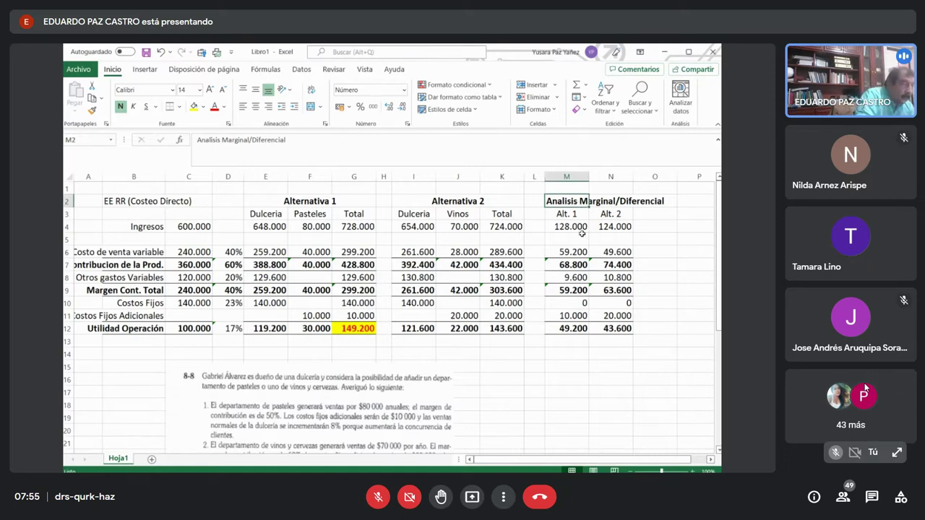
- Highlight the Alt. 1 marginal operating profit in M12 with yellow fill and red font
{"action": "mouse_move", "coordinate": [289, 200]}
{"action": "left_mouse_down"}
{"action": "mouse_move", "coordinate": [505, 215]}
{"action": "mouse_move", "coordinate": [506, 328]}
{"action": "left_mouse_up"}
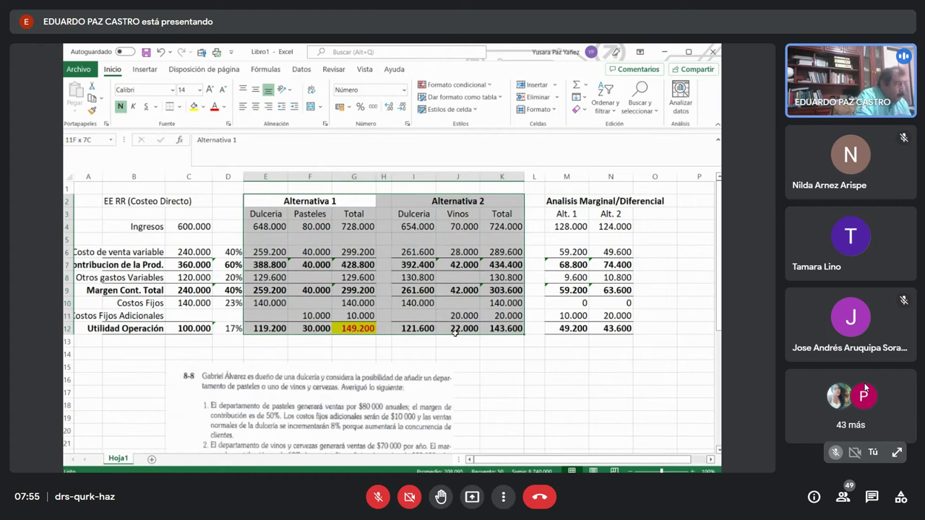
{"action": "left_click", "coordinate": [579, 326]}
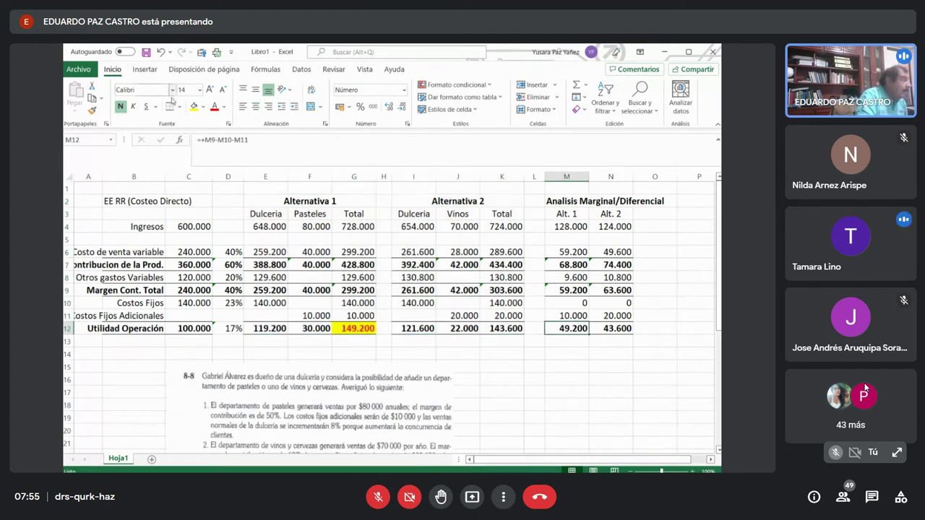
{"action": "left_click", "coordinate": [193, 106]}
{"action": "left_click", "coordinate": [611, 377]}
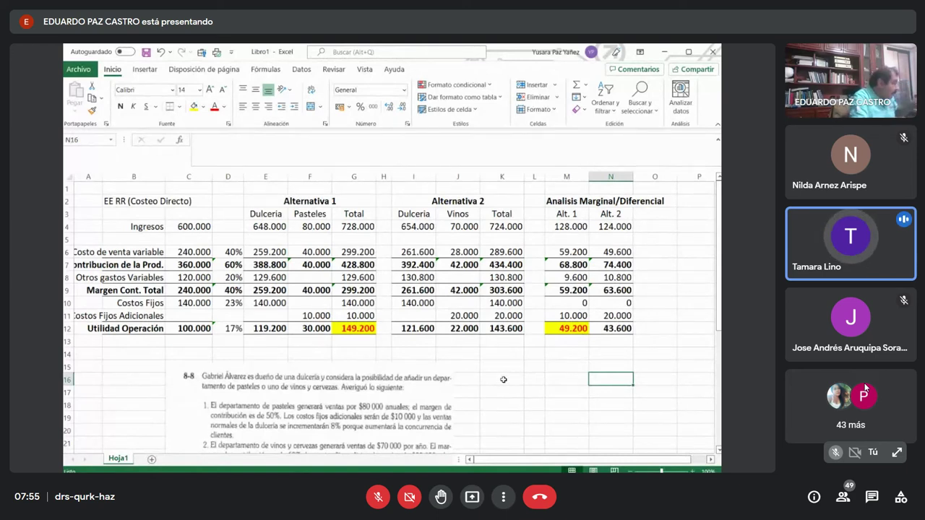
- Examine which cells the percentage formula in D6 refers to and review the percentages in D6:D12
{"action": "left_click", "coordinate": [232, 252]}
{"action": "left_click_drag", "start_coordinate": [231, 259], "coordinate": [224, 328]}
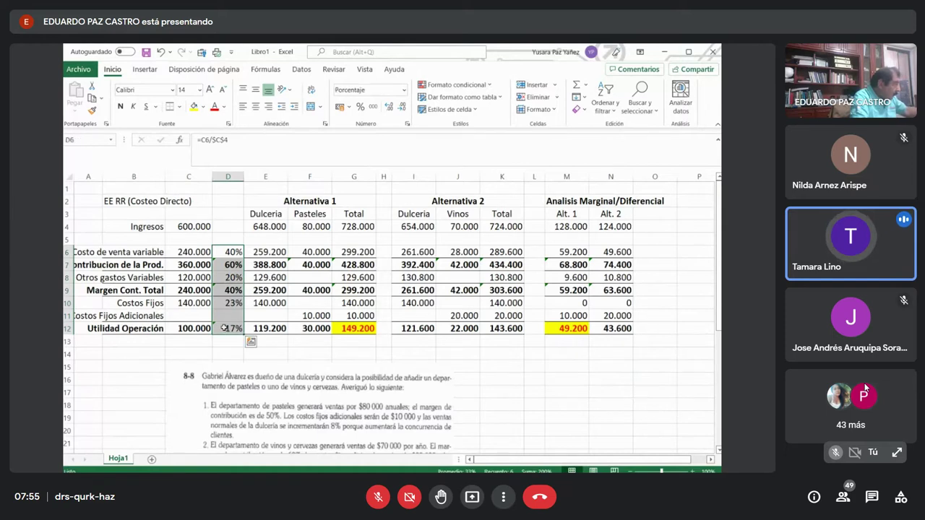
{"action": "left_click", "coordinate": [228, 251]}
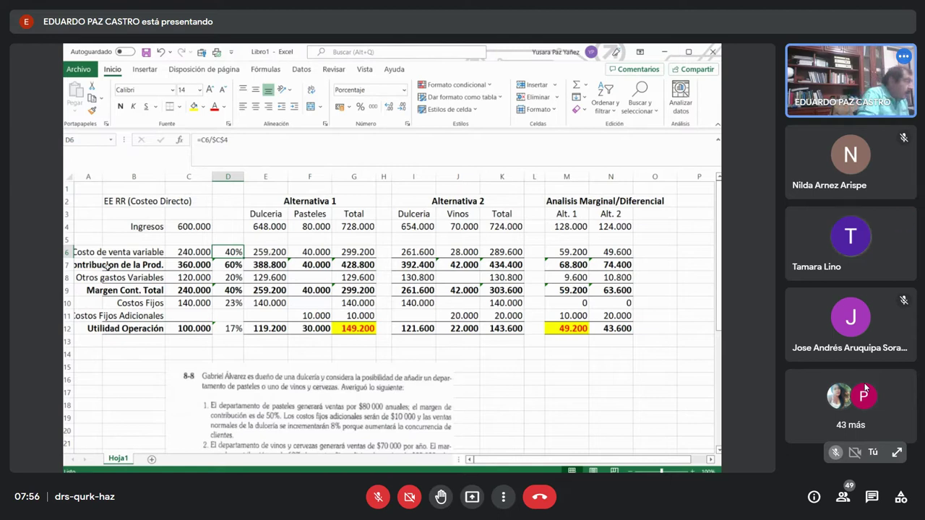
{"action": "left_click", "coordinate": [248, 137]}
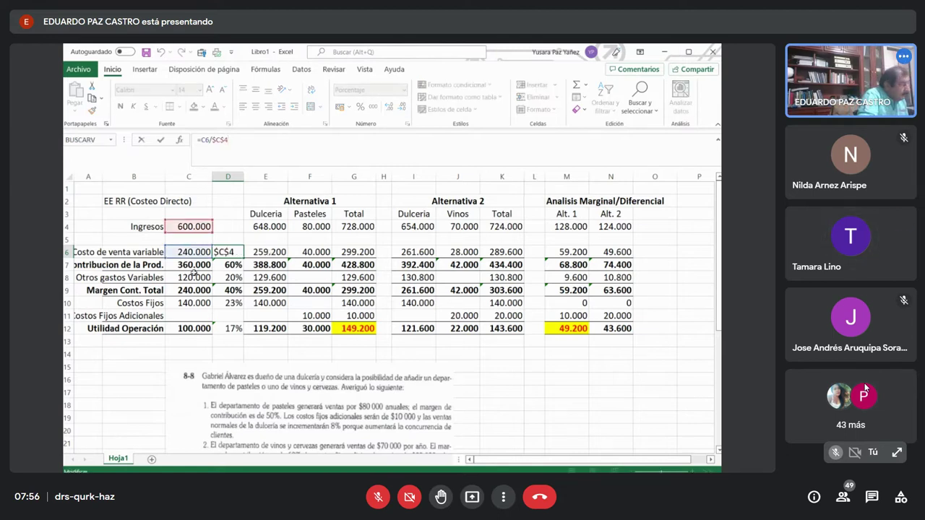
{"action": "left_click_drag", "start_coordinate": [233, 250], "coordinate": [230, 330]}
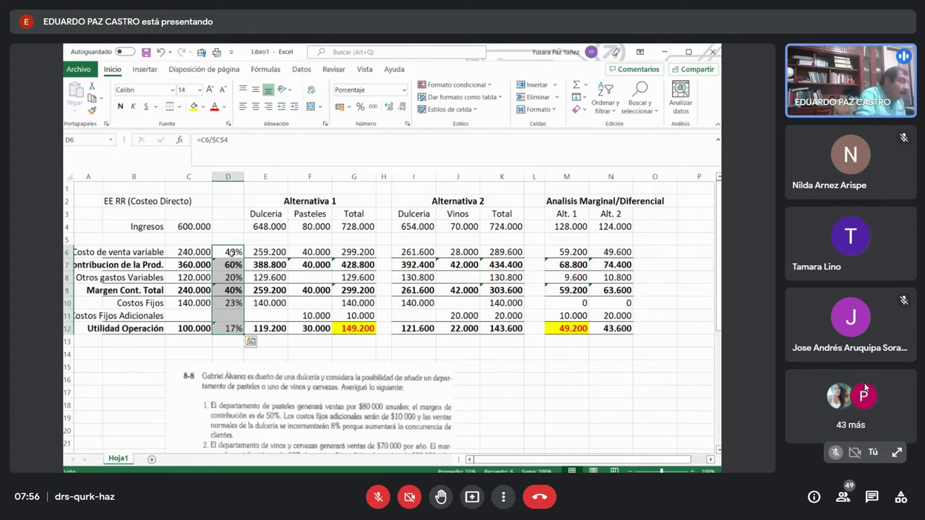
{"action": "left_click_drag", "start_coordinate": [230, 252], "coordinate": [232, 328]}
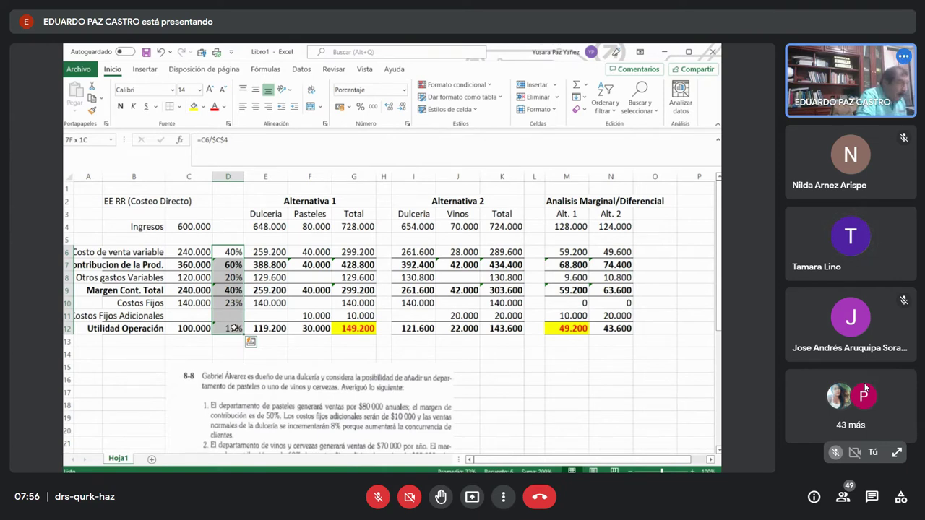
- Check that the formulas in D6, D8, D10 and D12 each divide by the base income in C4
{"action": "left_click", "coordinate": [204, 225]}
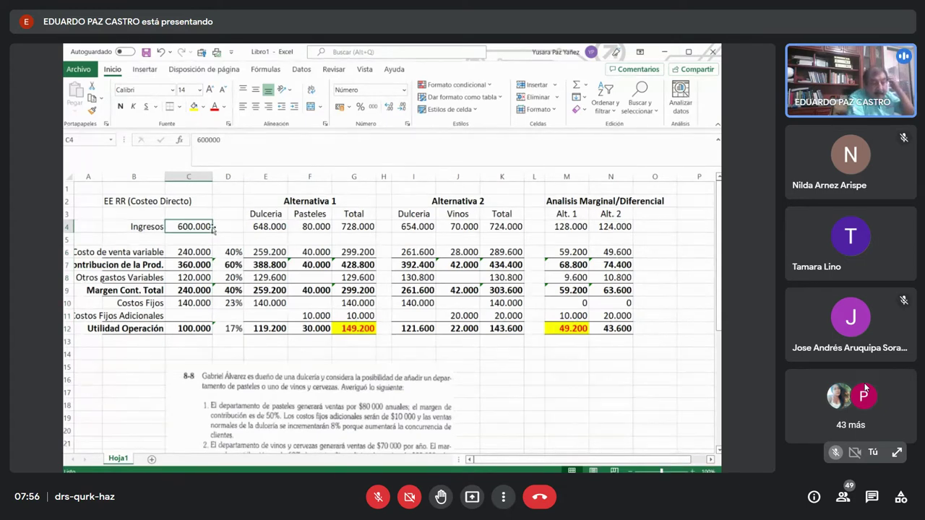
{"action": "left_click_drag", "start_coordinate": [228, 249], "coordinate": [228, 329]}
{"action": "left_click", "coordinate": [231, 252]}
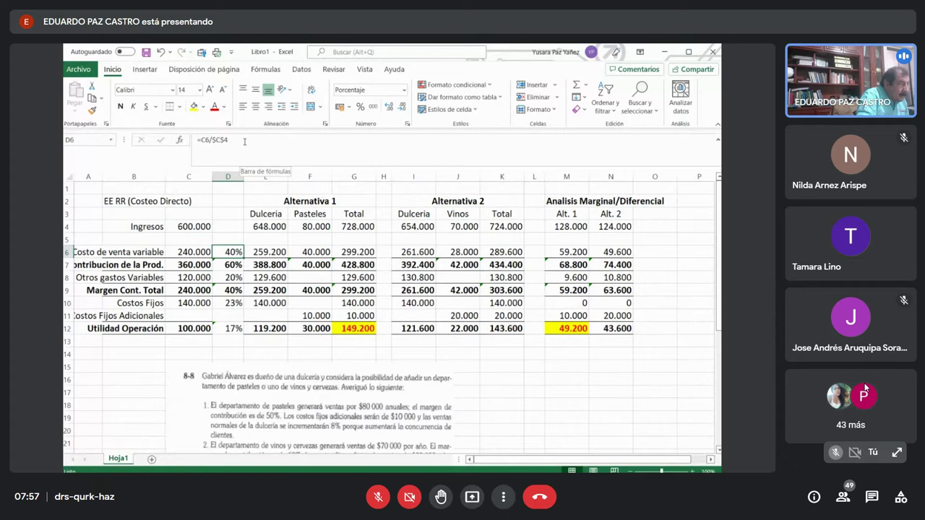
{"action": "left_click", "coordinate": [244, 141]}
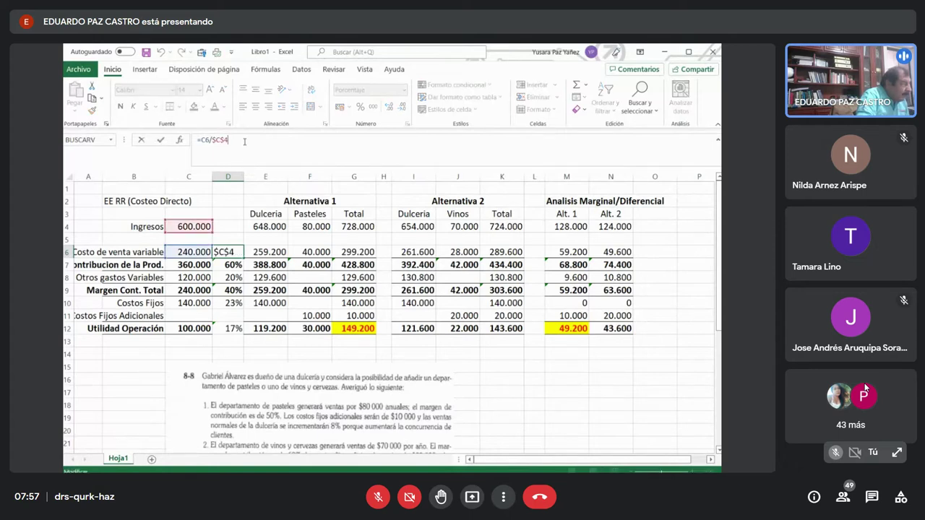
{"action": "key", "text": "Escape"}
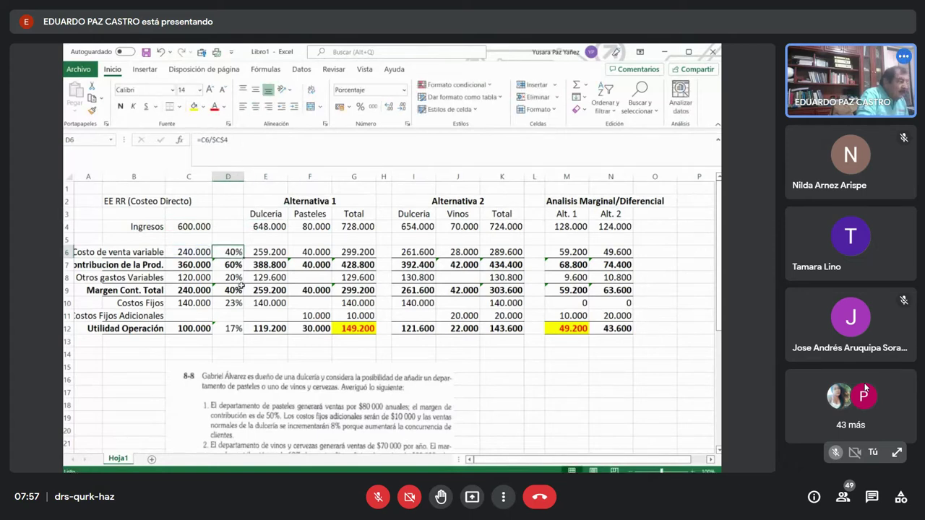
{"action": "key", "text": "Down"}
{"action": "key", "text": "Down"}
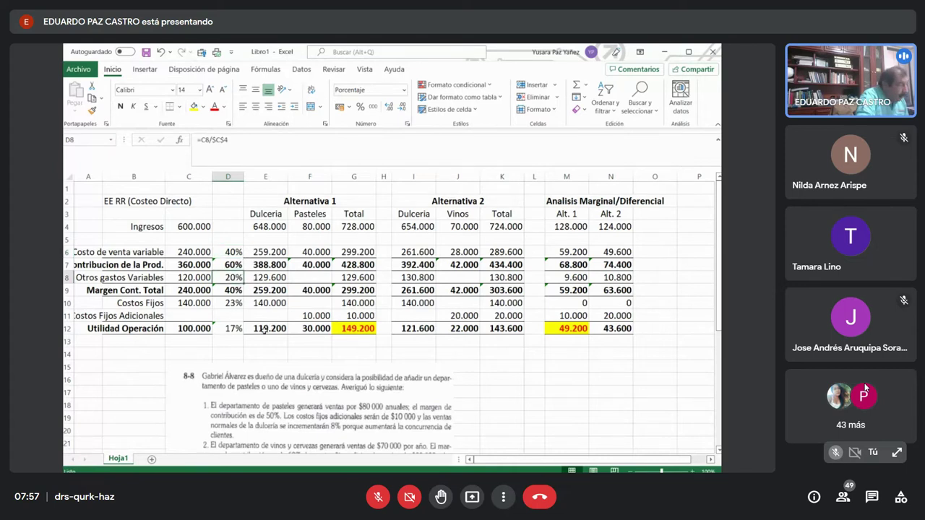
{"action": "left_click", "coordinate": [235, 302]}
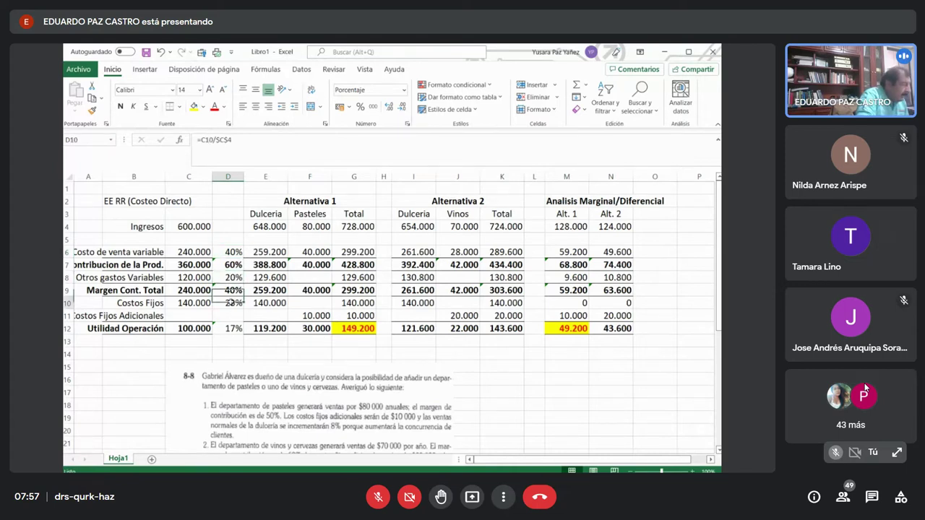
{"action": "left_click", "coordinate": [235, 329]}
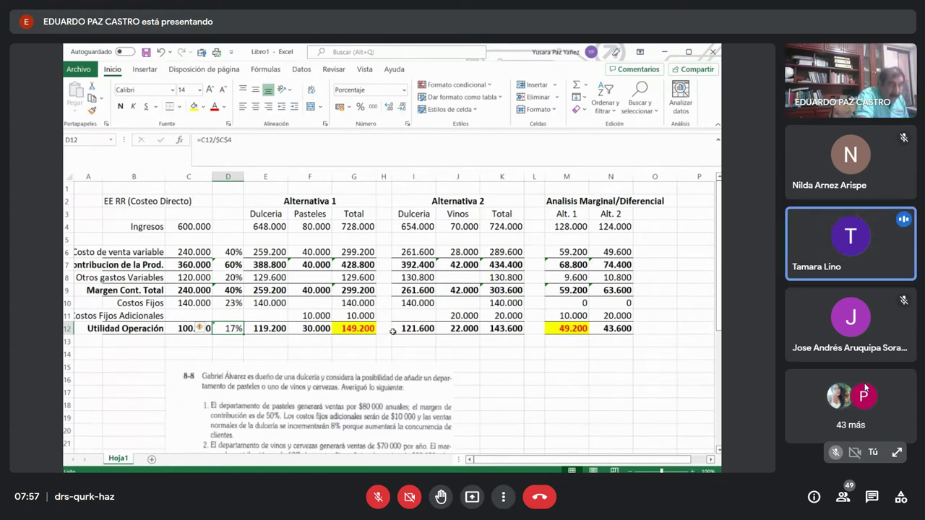
- Add a new worksheet, set the font size of all its cells to 14 and select cell B2
{"action": "left_click", "coordinate": [361, 393]}
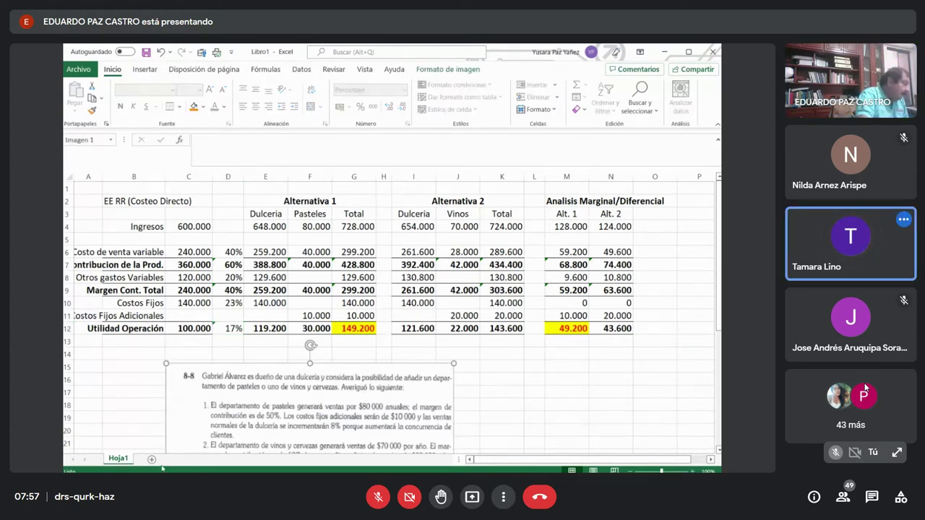
{"action": "key", "text": "Escape"}
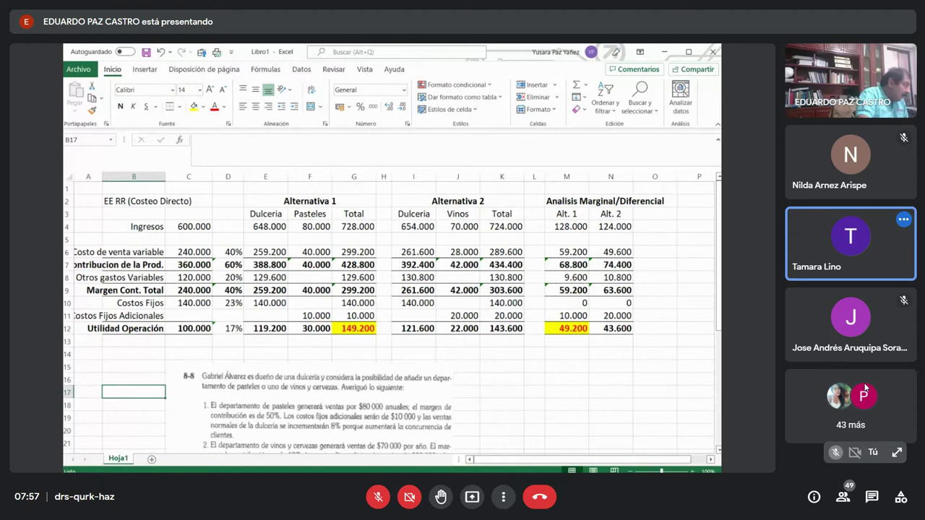
{"action": "left_click", "coordinate": [152, 460]}
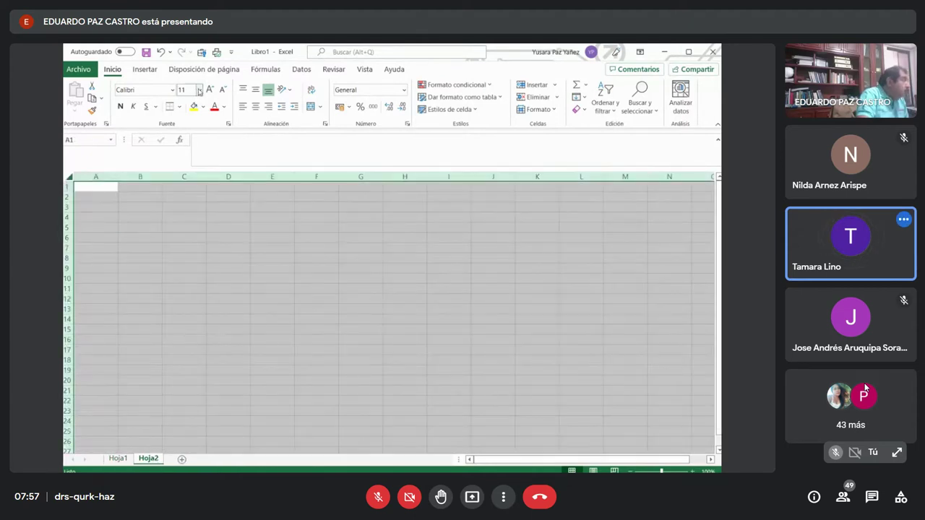
{"action": "left_click", "coordinate": [200, 91]}
{"action": "left_click", "coordinate": [187, 169]}
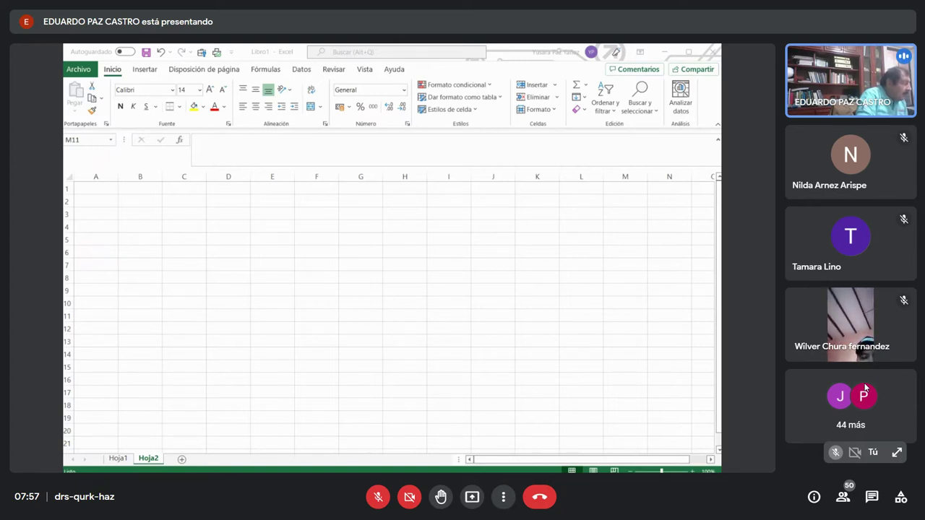
{"action": "key", "text": "alt+Tab"}
{"action": "left_click", "coordinate": [137, 200]}
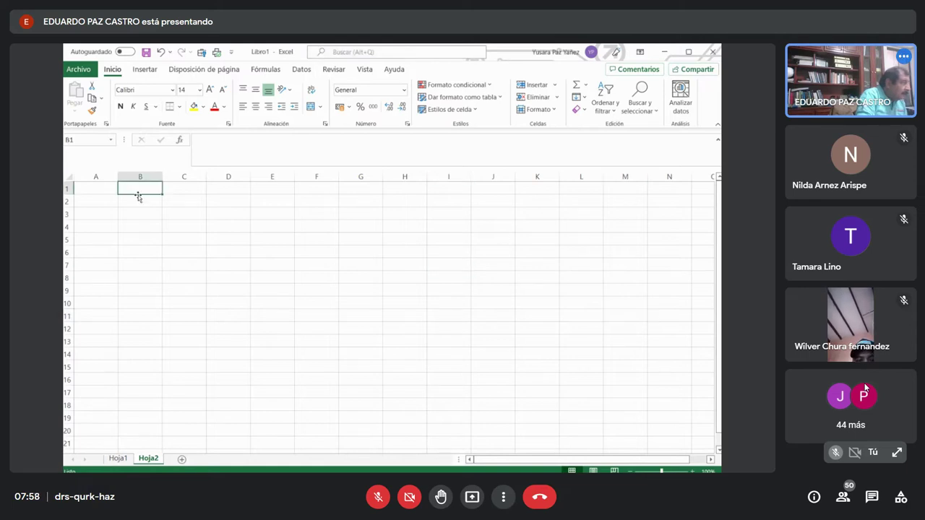
- Switch to Decisiones_corto_plazo.pdf in Adobe Reader and find the problem with the table of products P, Q, R and S on page 406
{"action": "key", "text": "Escape"}
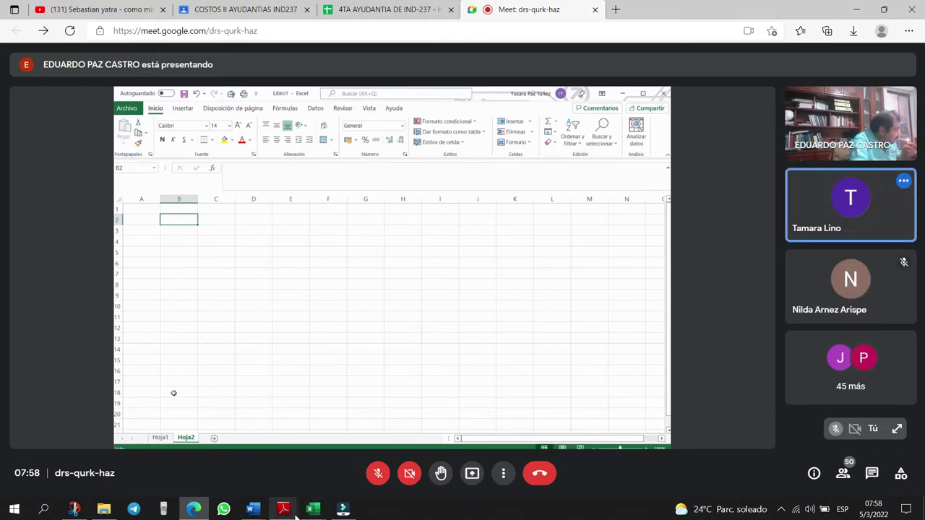
{"action": "mouse_move", "coordinate": [283, 509]}
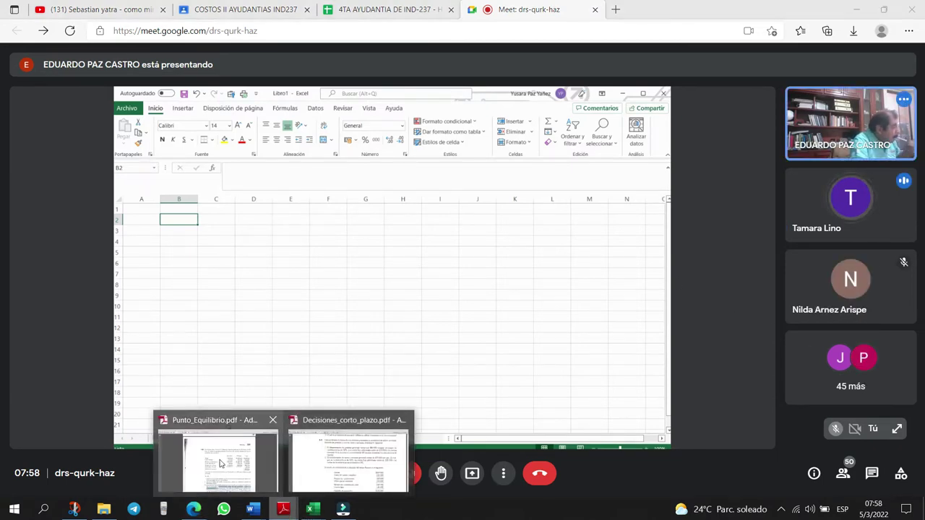
{"action": "left_click", "coordinate": [292, 459]}
{"action": "scroll", "coordinate": [328, 349], "scroll_direction": "down", "scroll_amount": 5}
{"action": "scroll", "coordinate": [328, 350], "scroll_direction": "down", "scroll_amount": 20}
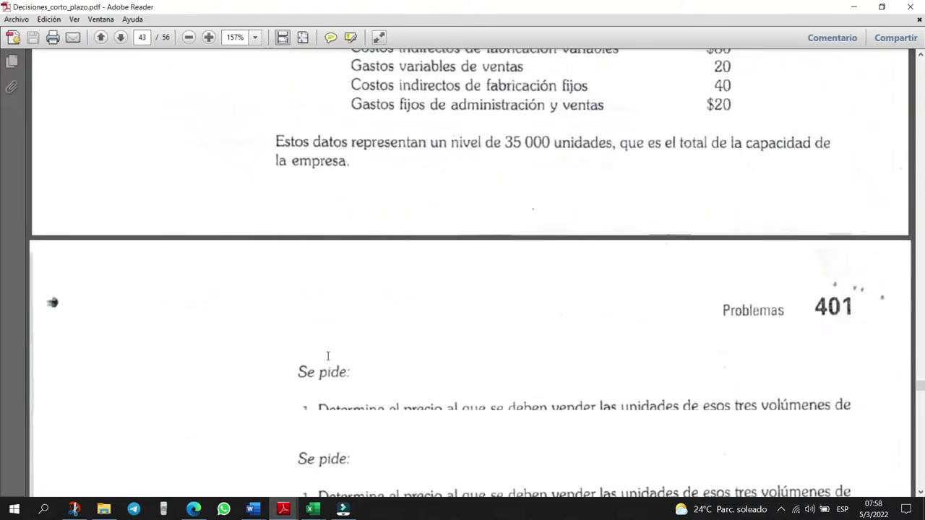
{"action": "scroll", "coordinate": [326, 392], "scroll_direction": "down", "scroll_amount": 20}
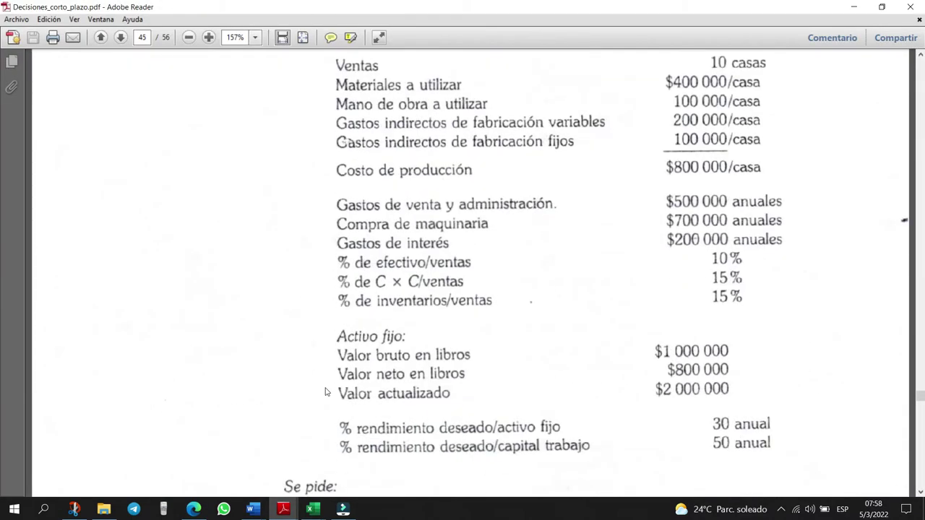
{"action": "scroll", "coordinate": [326, 388], "scroll_direction": "down", "scroll_amount": 20}
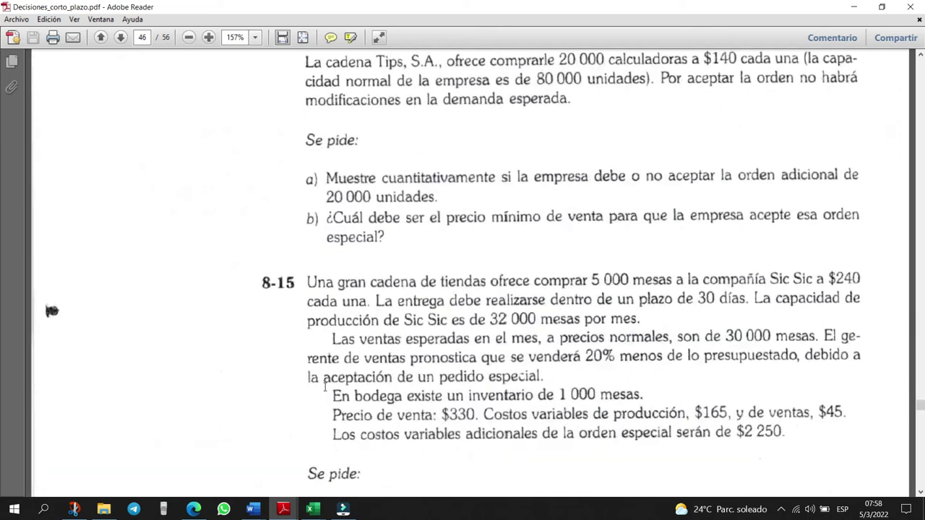
{"action": "scroll", "coordinate": [325, 388], "scroll_direction": "down", "scroll_amount": 20}
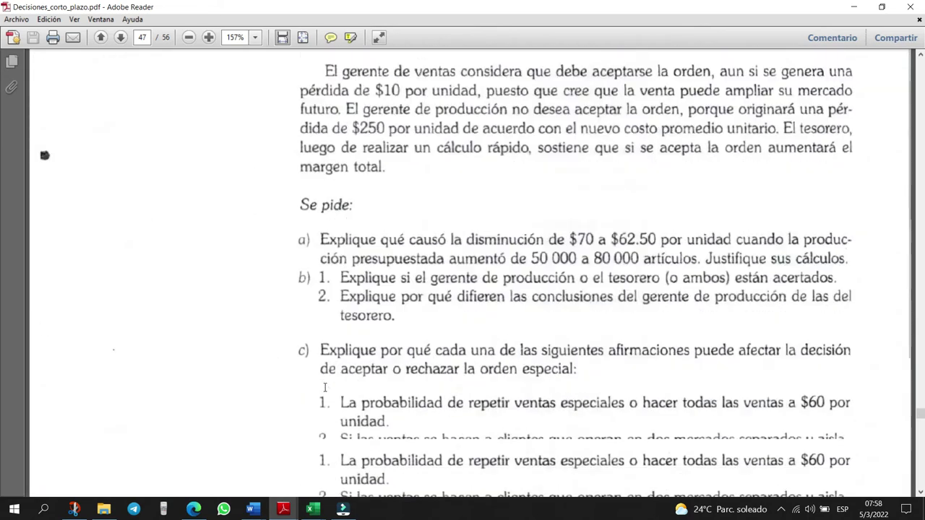
{"action": "scroll", "coordinate": [325, 388], "scroll_direction": "down", "scroll_amount": 2}
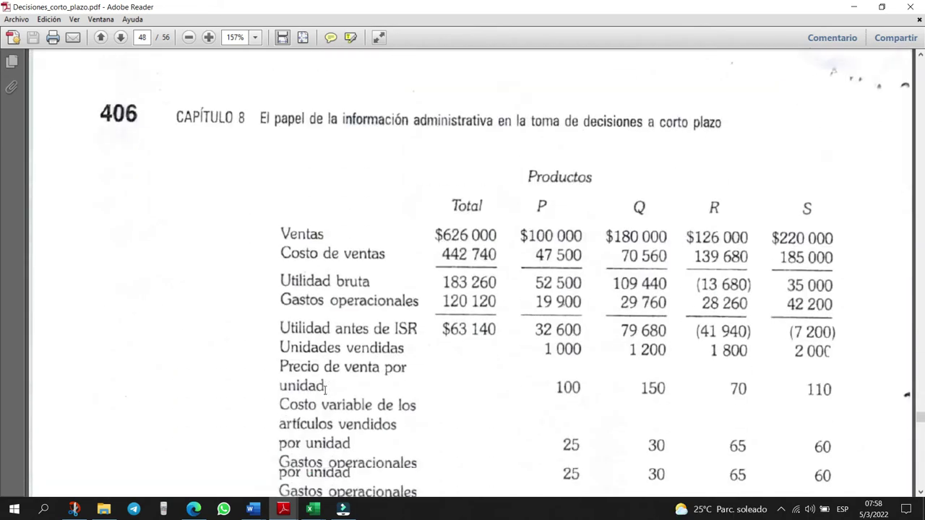
{"action": "scroll", "coordinate": [323, 403], "scroll_direction": "up", "scroll_amount": 8}
{"action": "scroll", "coordinate": [323, 403], "scroll_direction": "down", "scroll_amount": 8}
{"action": "scroll", "coordinate": [323, 402], "scroll_direction": "down", "scroll_amount": 1}
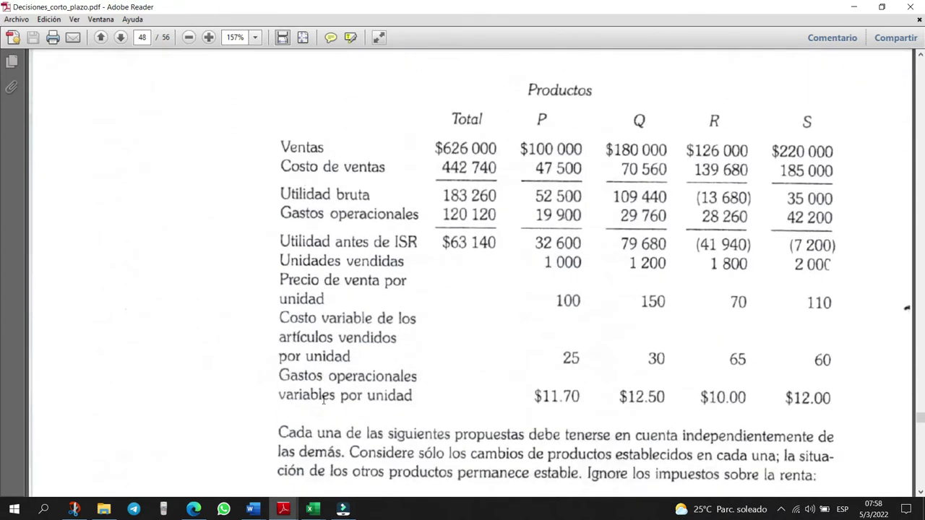
- Review the product table and the questions below it on page 406, and return to the full-screen Meet presentation
{"action": "scroll", "coordinate": [323, 402], "scroll_direction": "down", "scroll_amount": 4}
{"action": "left_click_drag", "start_coordinate": [318, 210], "coordinate": [356, 271]}
{"action": "left_click", "coordinate": [346, 375]}
{"action": "scroll", "coordinate": [344, 388], "scroll_direction": "down", "scroll_amount": 3}
{"action": "scroll", "coordinate": [341, 406], "scroll_direction": "up", "scroll_amount": 3}
{"action": "scroll", "coordinate": [340, 414], "scroll_direction": "down", "scroll_amount": 3}
{"action": "scroll", "coordinate": [341, 414], "scroll_direction": "down", "scroll_amount": 2}
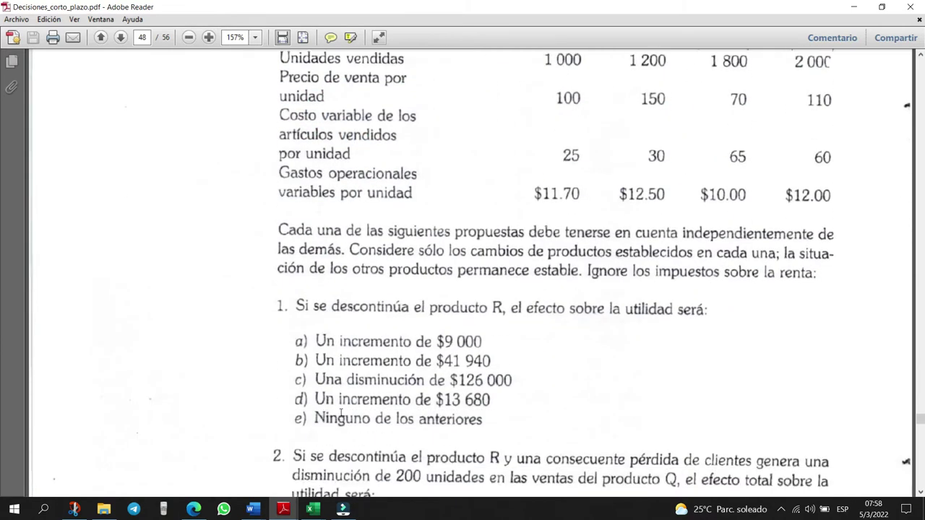
{"action": "scroll", "coordinate": [340, 414], "scroll_direction": "down", "scroll_amount": 3}
{"action": "scroll", "coordinate": [340, 412], "scroll_direction": "up", "scroll_amount": 15}
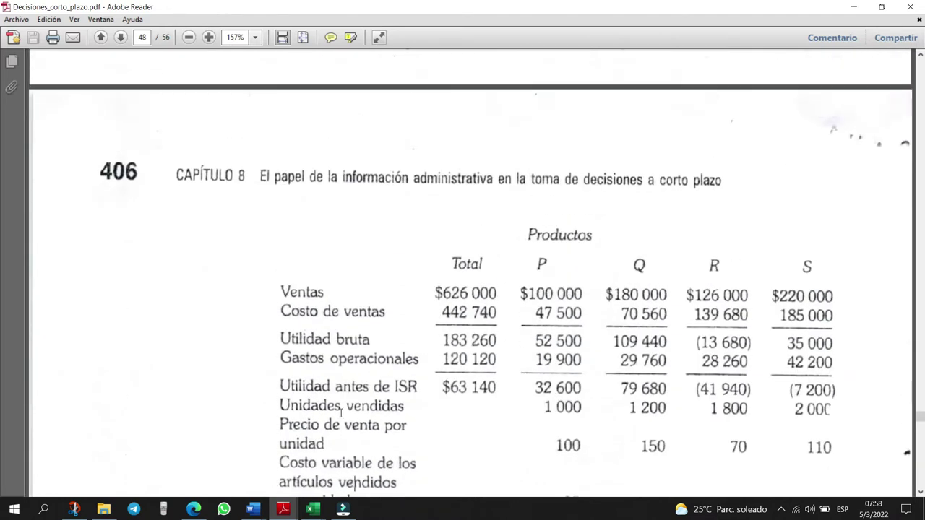
{"action": "left_click", "coordinate": [194, 508]}
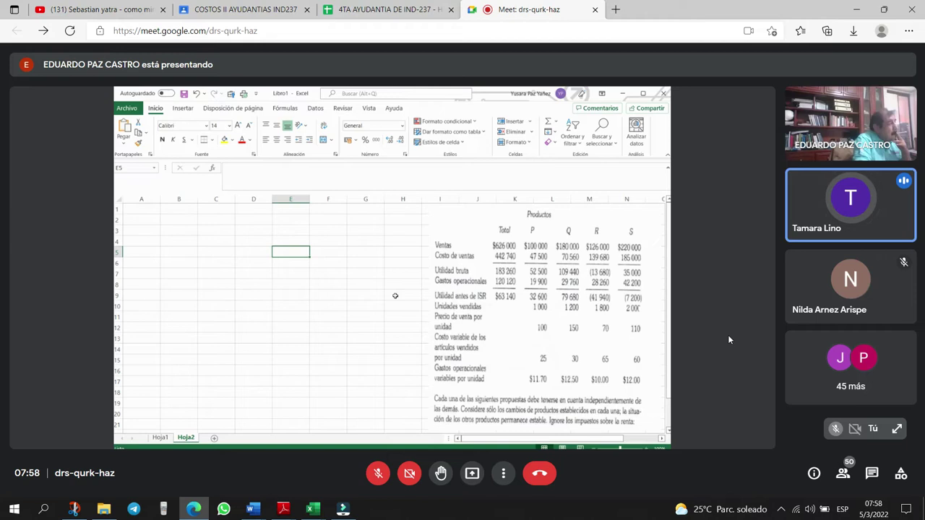
{"action": "double_click", "coordinate": [43, 380]}
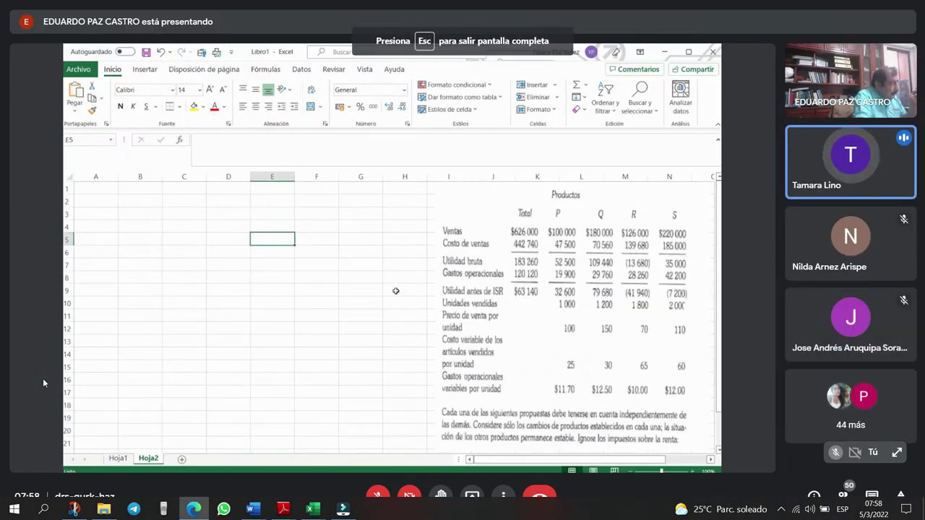
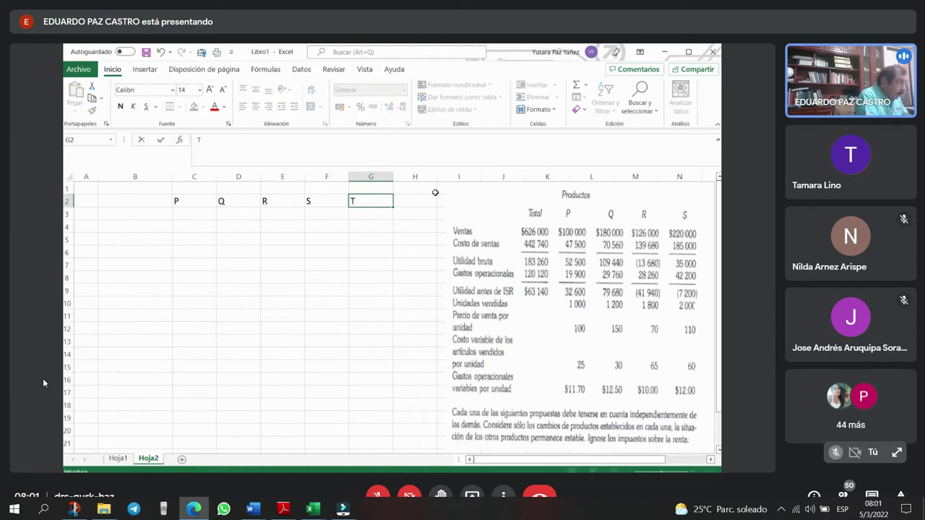
- Complete the Total heading in G2 and centre the contents of columns C to G
{"action": "key", "text": "Left"}
{"action": "key", "text": "Left"}
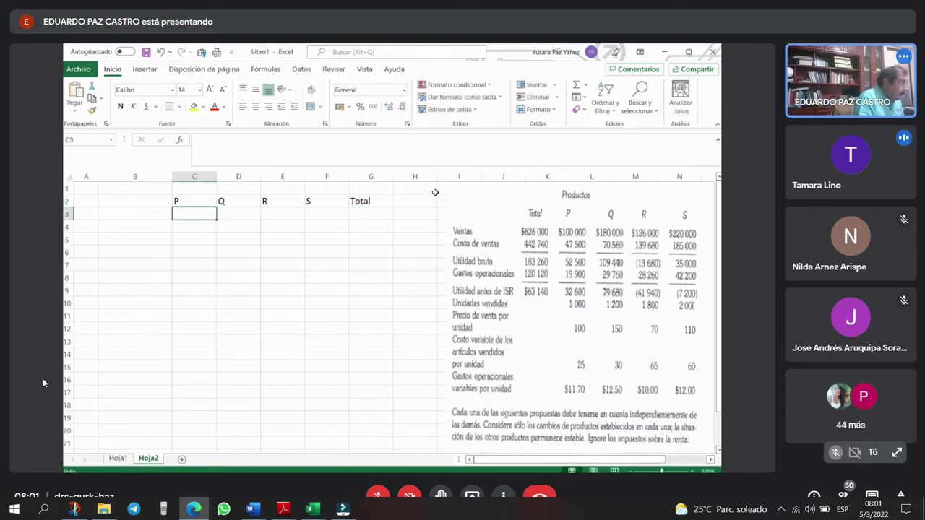
{"action": "left_click_drag", "start_coordinate": [184, 177], "coordinate": [371, 180]}
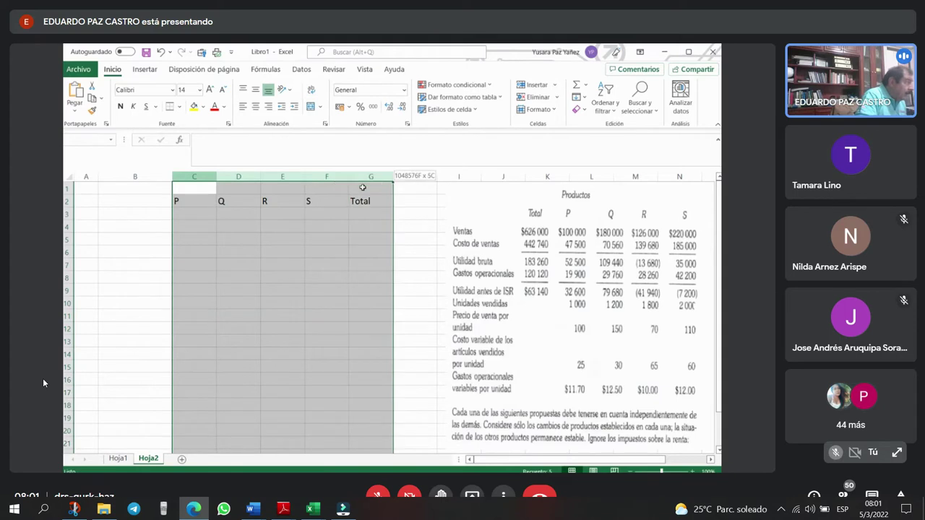
{"action": "left_click", "coordinate": [255, 106]}
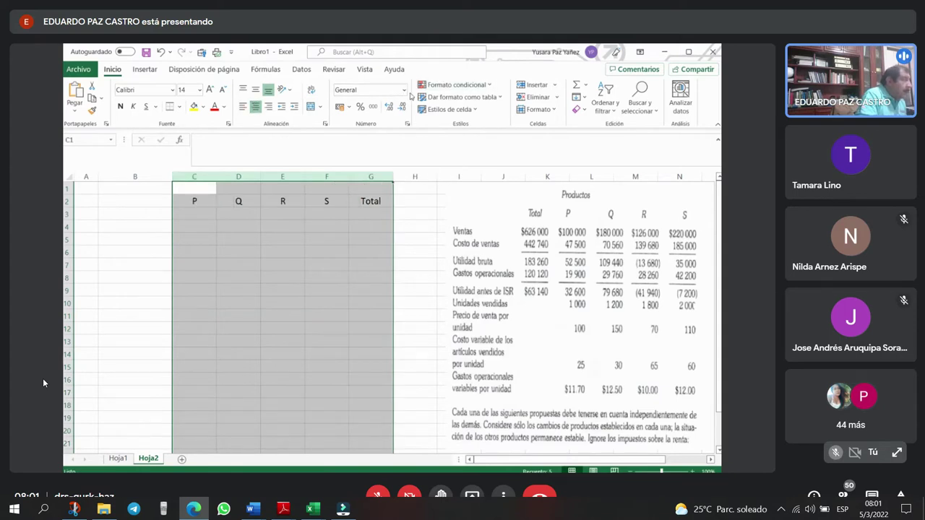
- Format cells C3:H27 as numbers with 0 decimal places and a thousands separator
{"action": "left_click_drag", "start_coordinate": [194, 214], "coordinate": [426, 434]}
{"action": "right_click", "coordinate": [318, 225]}
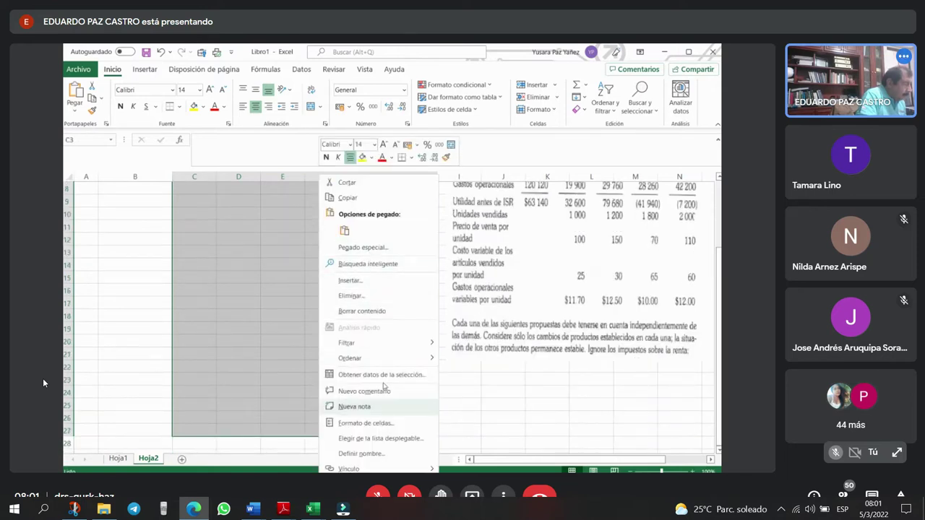
{"action": "left_click", "coordinate": [374, 424]}
{"action": "left_click", "coordinate": [256, 267]}
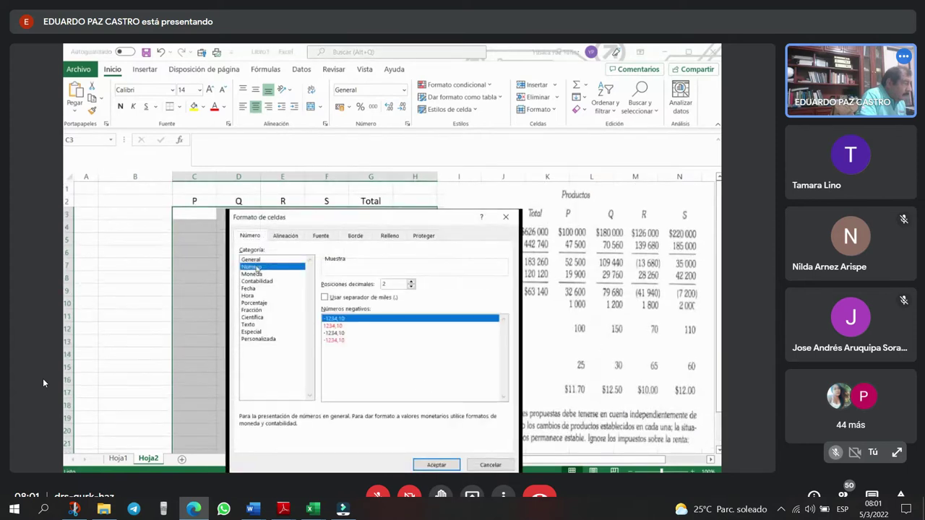
{"action": "double_click", "coordinate": [411, 286]}
{"action": "left_click", "coordinate": [393, 296]}
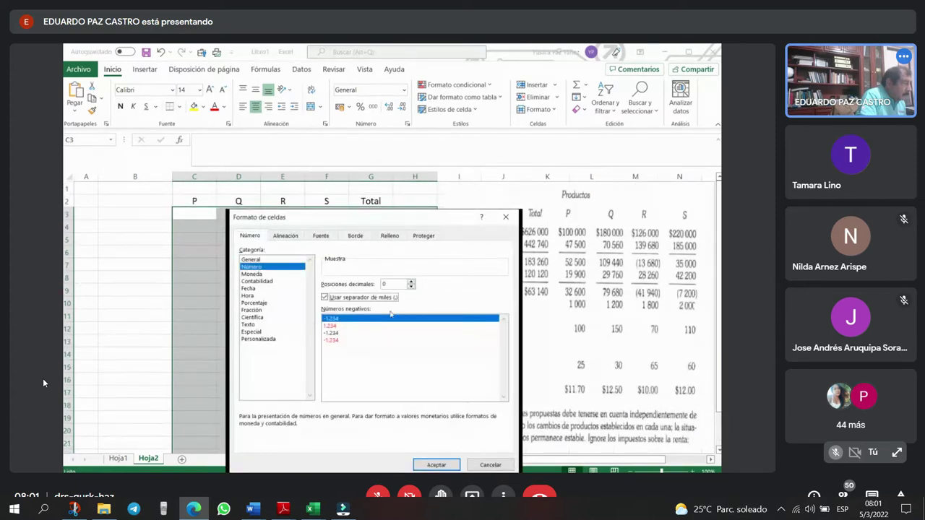
{"action": "left_click_drag", "start_coordinate": [432, 219], "coordinate": [462, 169]}
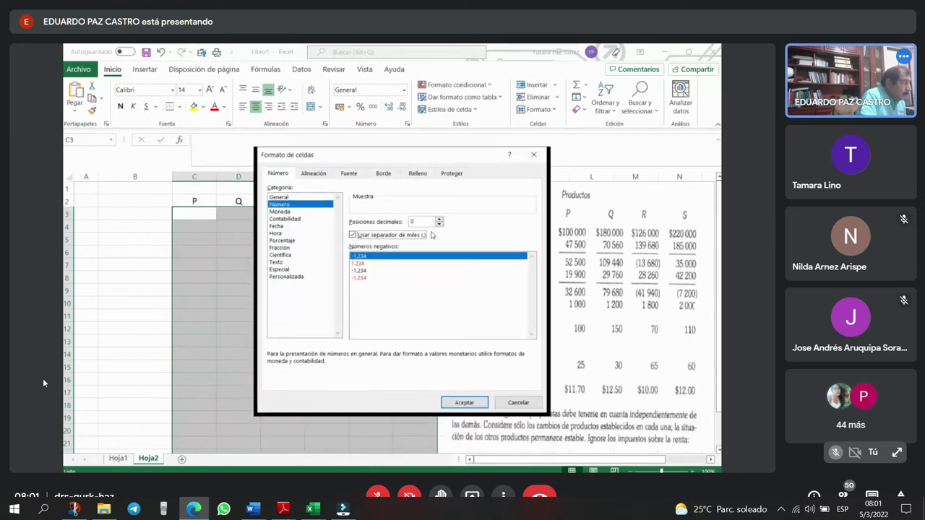
{"action": "left_click", "coordinate": [464, 401]}
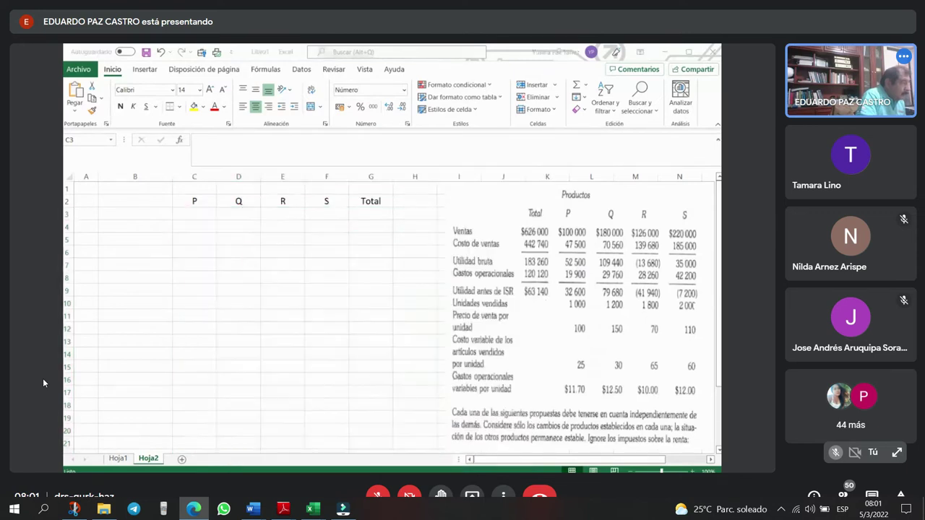
{"action": "key", "text": "Left"}
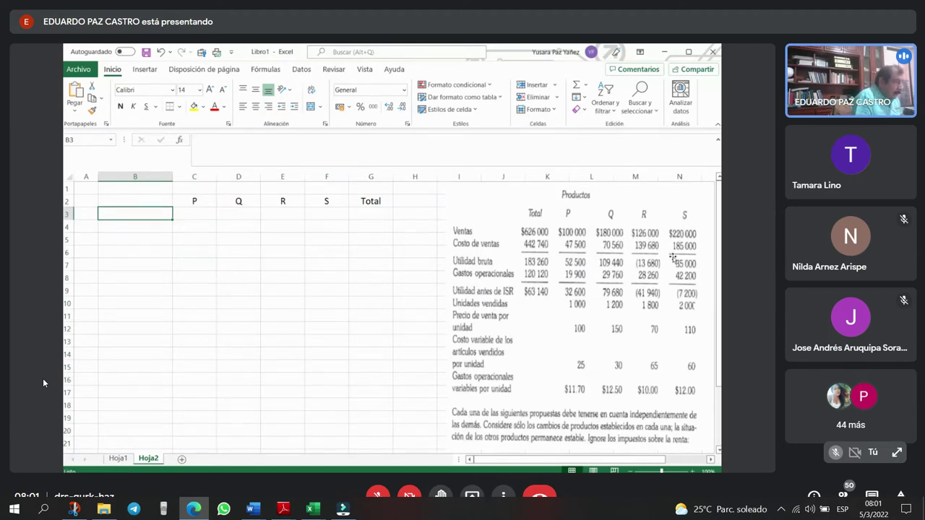
{"action": "type", "text": "Precio "}
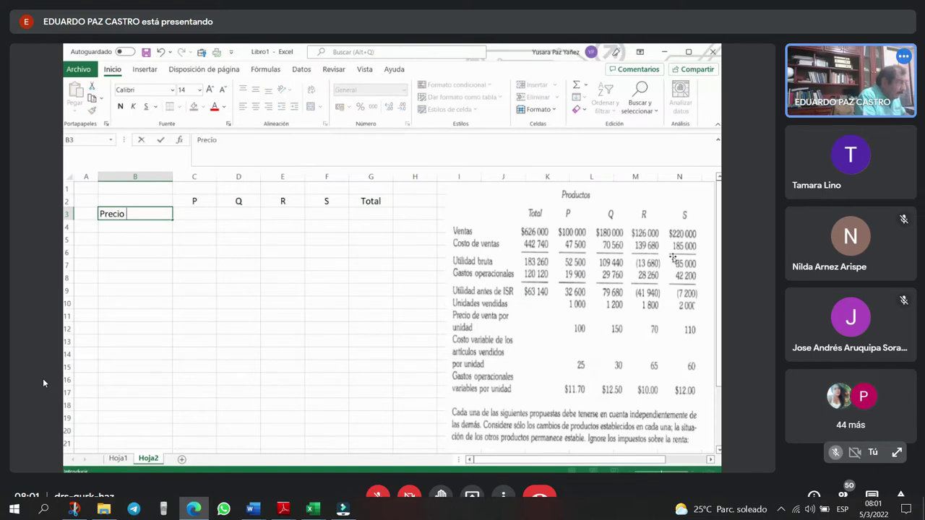
{"action": "type", "text": "de Venta"}
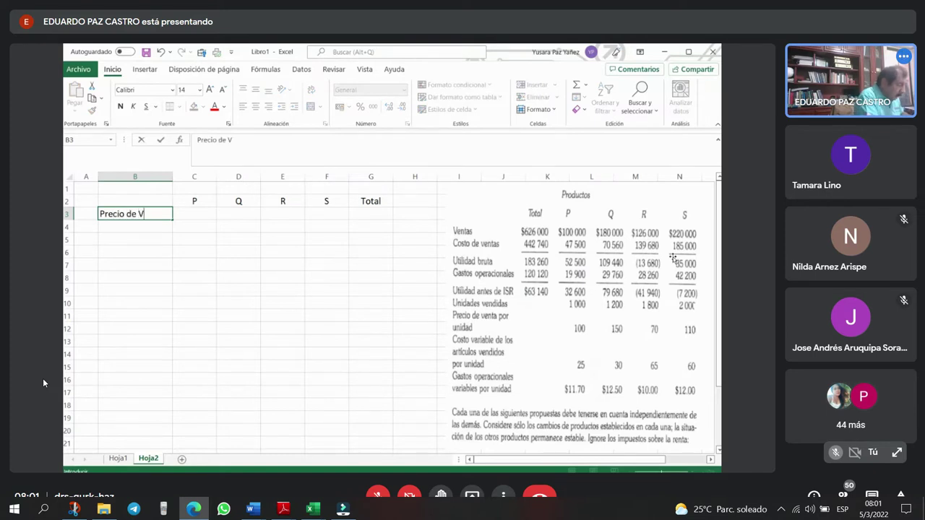
{"action": "key", "text": "Return"}
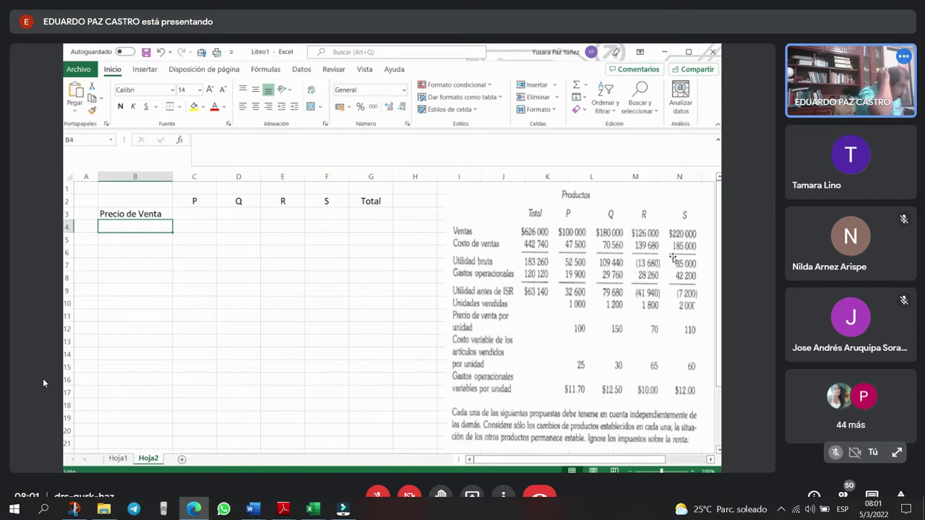
{"action": "key", "text": "Up"}
{"action": "key", "text": "Delete"}
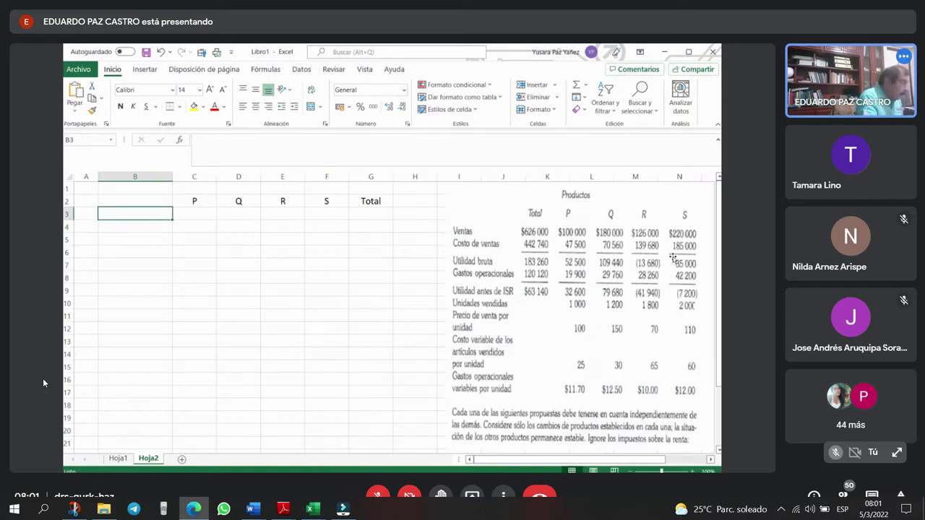
- Enter the row label "Ingresos" in B3 and select C3
{"action": "type", "text": "Ingresp"}
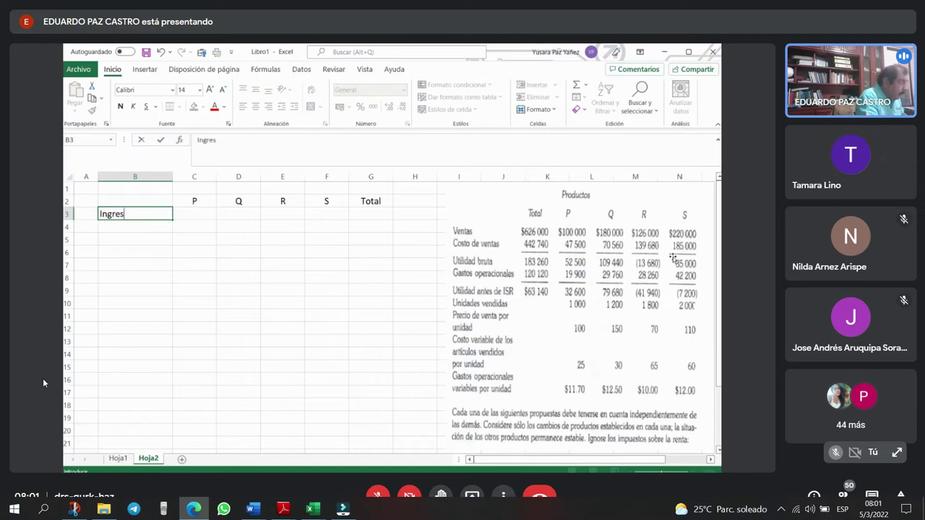
{"action": "key", "text": "BackSpace"}
{"action": "type", "text": "os"}
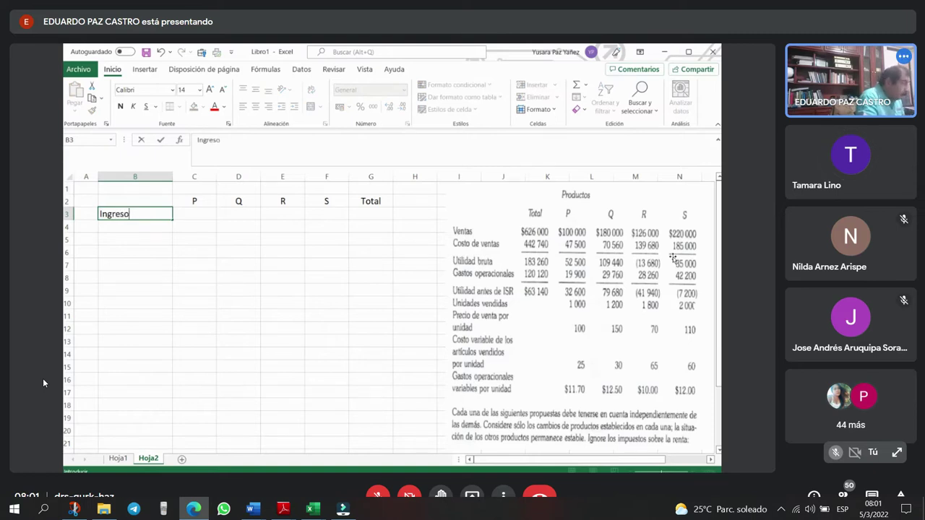
{"action": "key", "text": "Tab"}
{"action": "key", "text": "Tab"}
{"action": "key", "text": "Left"}
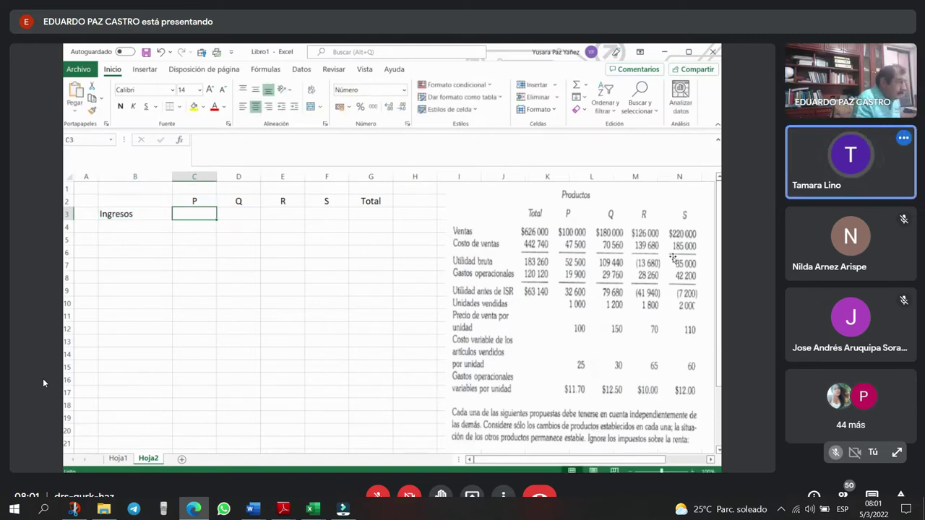
- Enter the revenues of products P and Q in the Ingresos row: 100.000 in C3 and 180.000 in D3
{"action": "type", "text": "100000"}
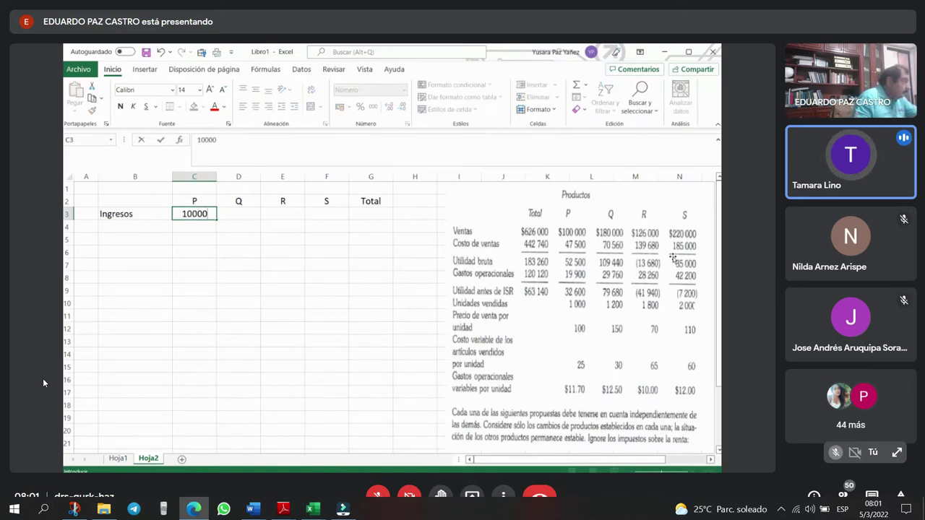
{"action": "key", "text": "Return"}
{"action": "key", "text": "Up"}
{"action": "key", "text": "Right"}
{"action": "type", "text": "18"}
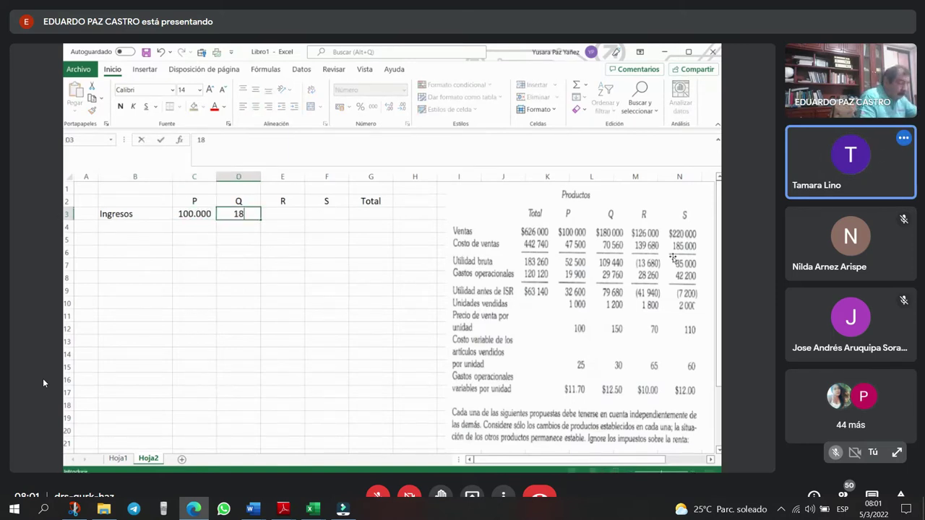
{"action": "type", "text": "0.000"}
{"action": "key", "text": "Return"}
{"action": "key", "text": "Up"}
{"action": "key", "text": "Right"}
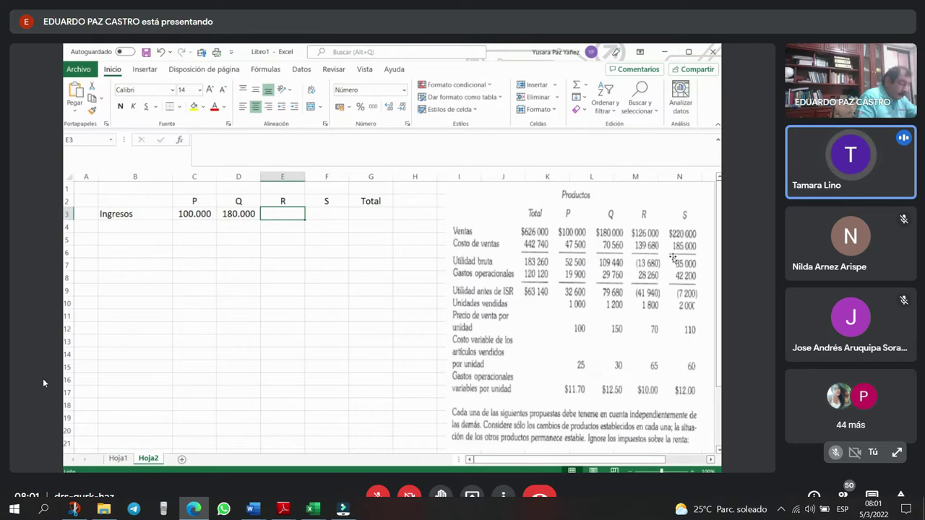
- Enter the revenues of products R and S in the Ingresos row: 126.000 in E3 and 220.000 in F3
{"action": "type", "text": "126.000"}
{"action": "key", "text": "Return"}
{"action": "key", "text": "Up"}
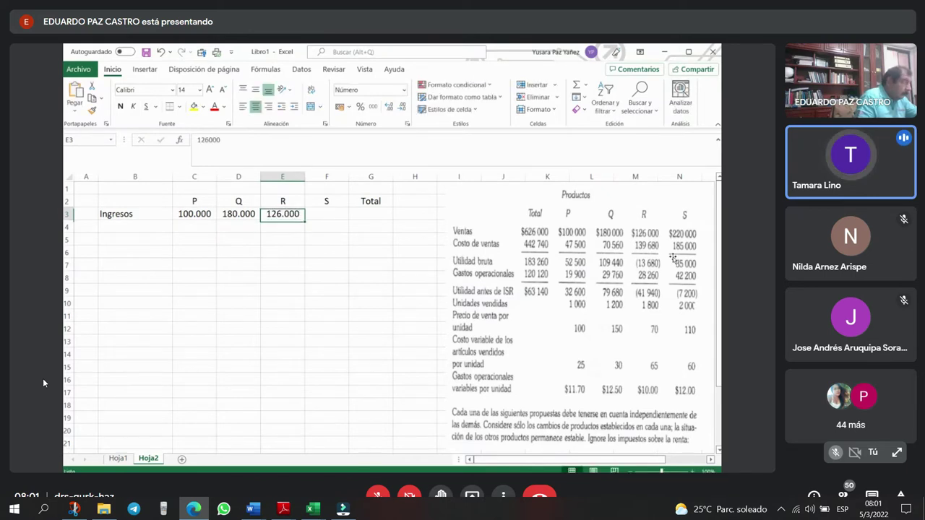
{"action": "key", "text": "Right"}
{"action": "type", "text": "220000"}
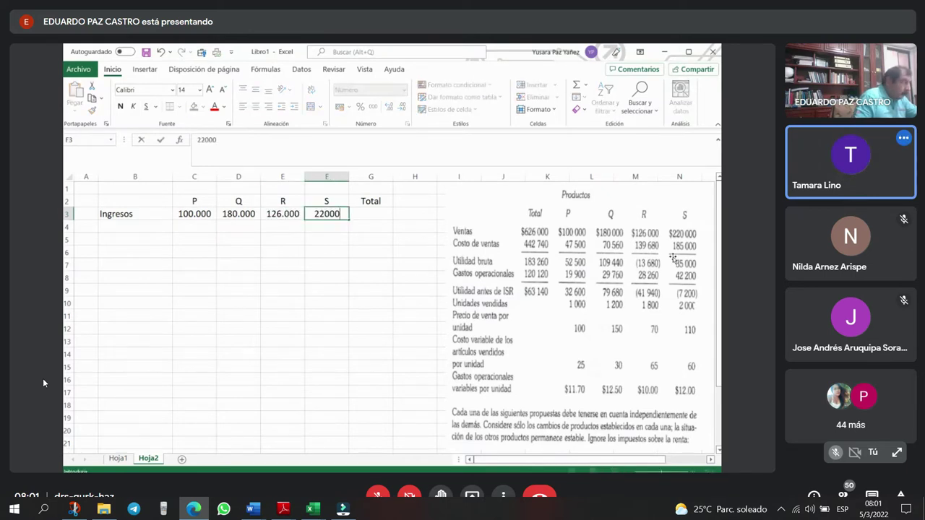
{"action": "key", "text": "Return"}
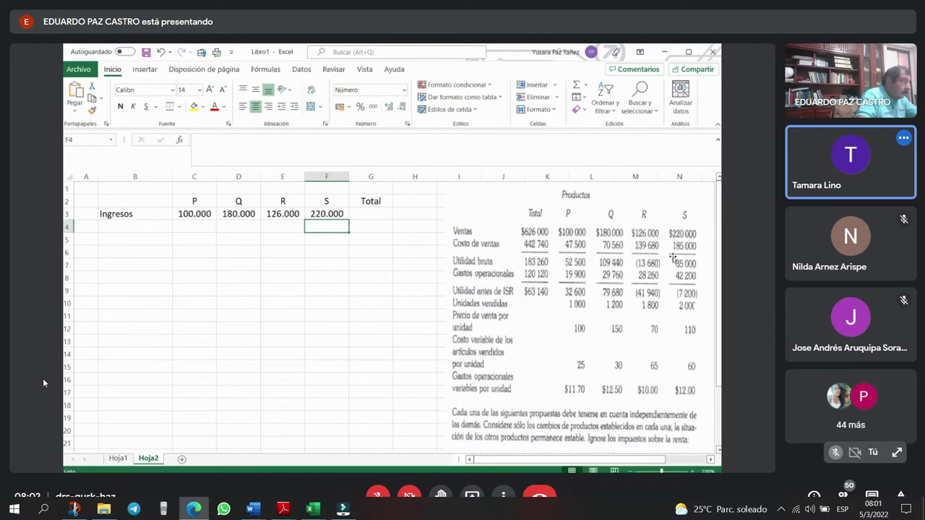
- Total the revenues of products P, Q, R and S in G3 with AutoSum
{"action": "left_click", "coordinate": [378, 215]}
{"action": "left_click", "coordinate": [576, 84]}
{"action": "key", "text": "Return"}
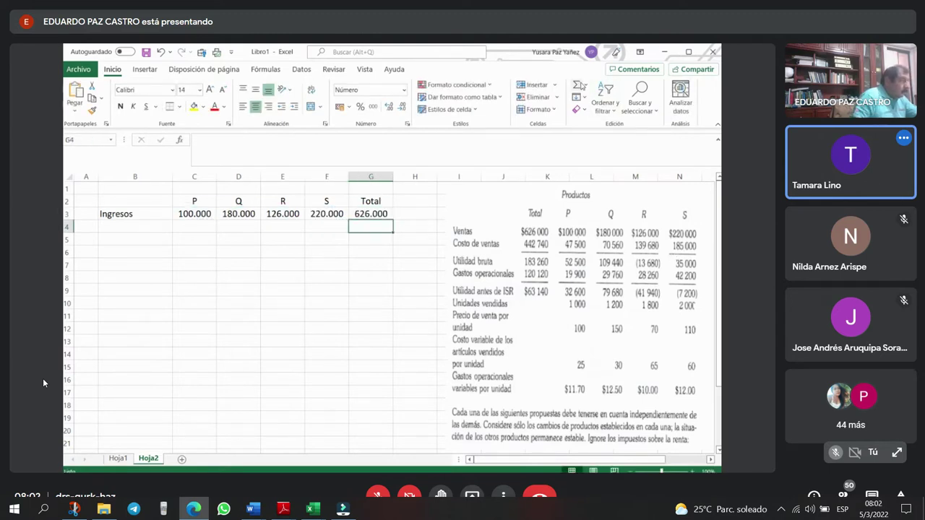
- Enter the row label "Costo de Venta" in B4, below Ingresos
{"action": "left_click", "coordinate": [122, 228]}
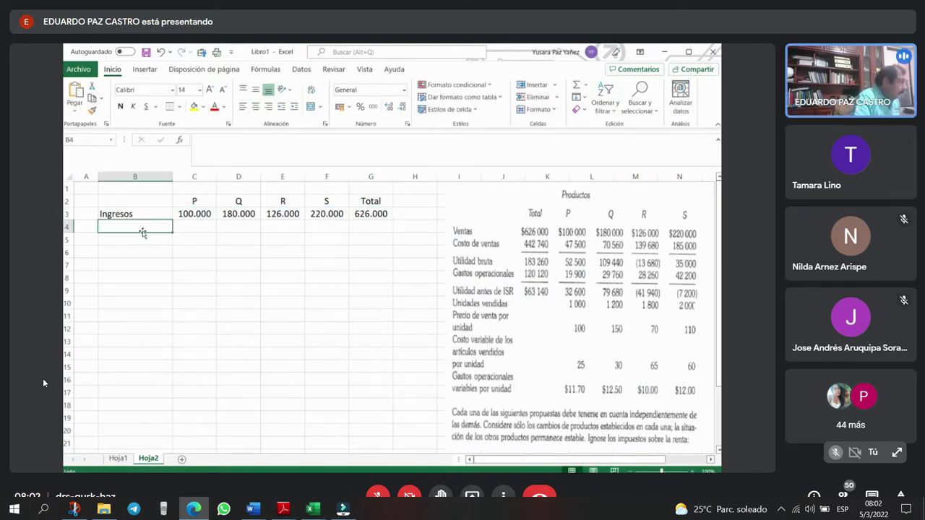
{"action": "type", "text": "Costo d"}
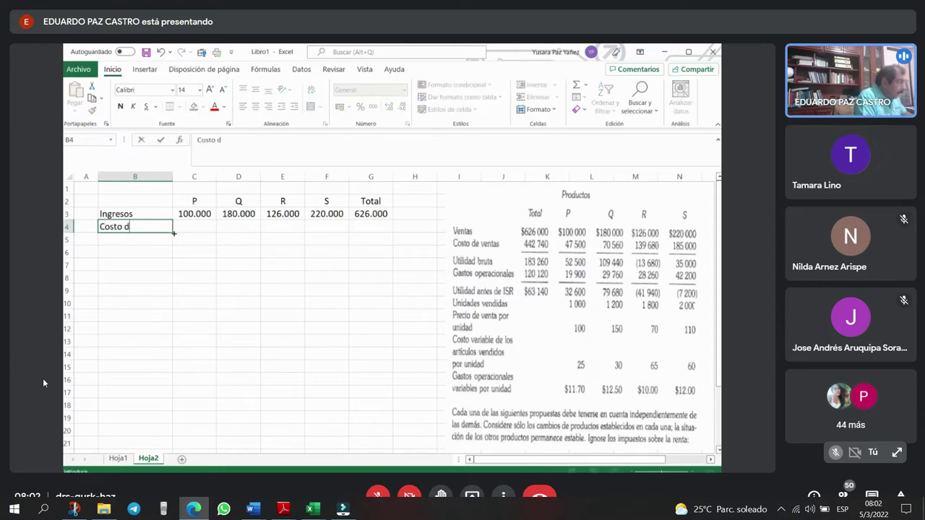
{"action": "type", "text": "e Venta"}
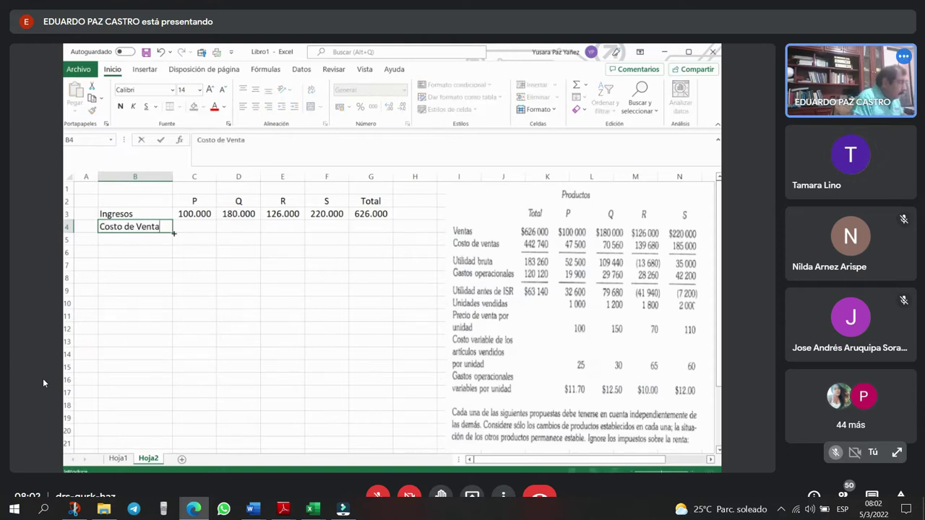
{"action": "key", "text": "Return"}
- Enter the cost of sales of products P and Q in the Costo de Venta row: 47.500 in C4 and 70.560 in D4
{"action": "left_click", "coordinate": [174, 230]}
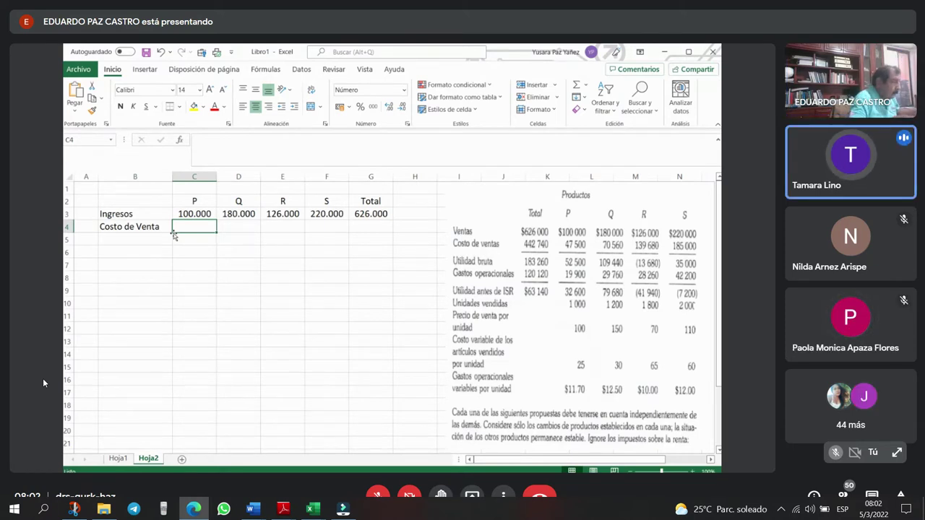
{"action": "type", "text": "47.000"}
{"action": "key", "text": "Return"}
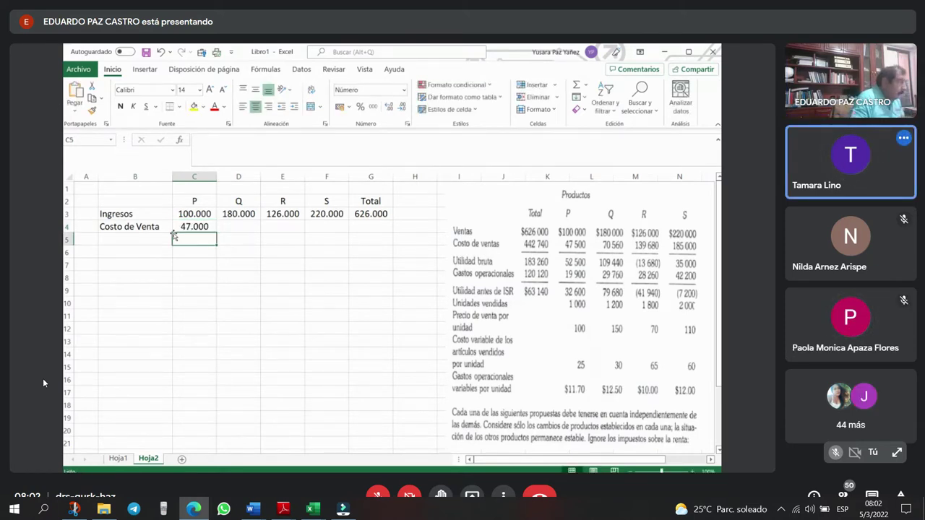
{"action": "left_click", "coordinate": [201, 227]}
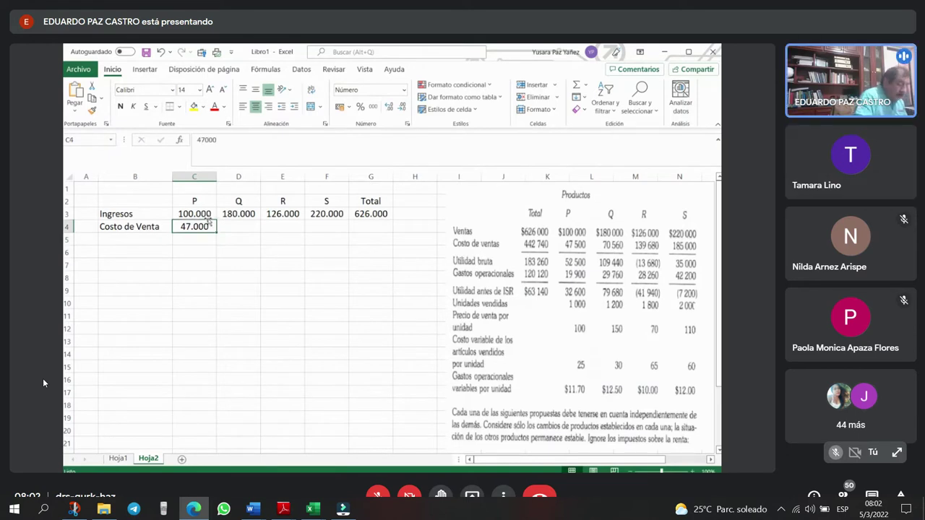
{"action": "type", "text": "47500"}
{"action": "key", "text": "Return"}
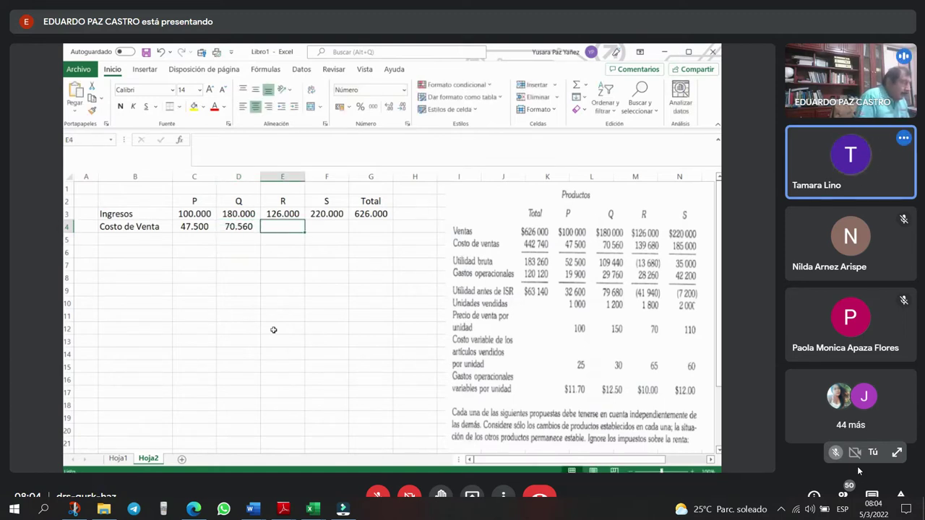
- Enter product R's cost of sales from the problem statement in E4
{"action": "type", "text": "1"}
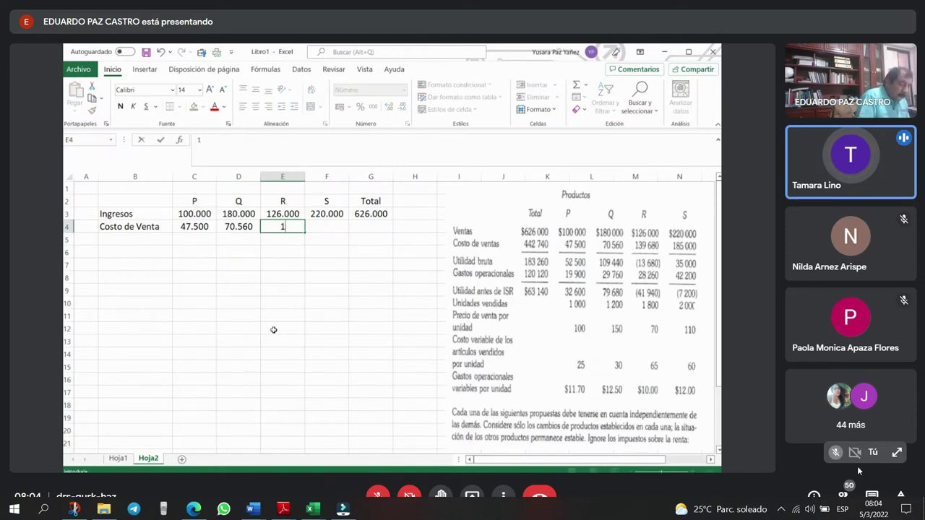
- Complete the Costo de Venta row with 139680 for product R and 185000 for product S
{"action": "type", "text": "39.680"}
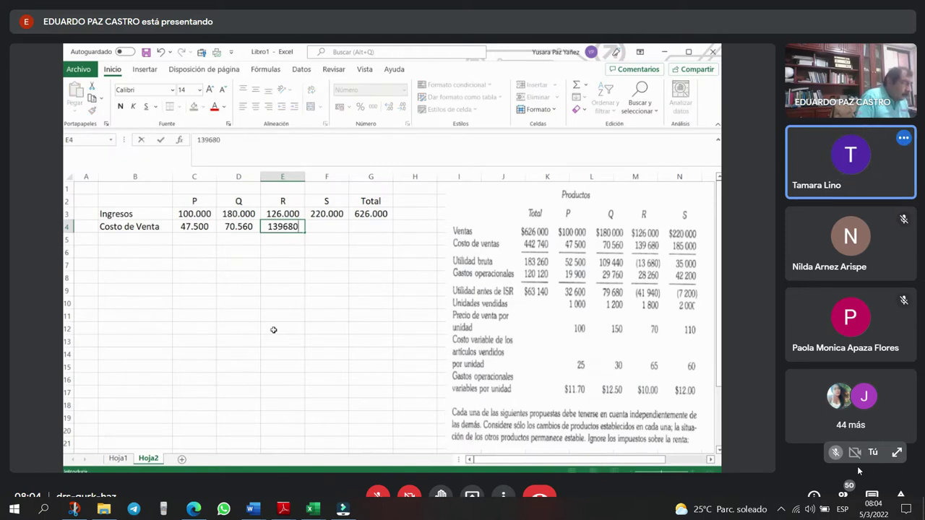
{"action": "key", "text": "Return"}
{"action": "key", "text": "Up"}
{"action": "key", "text": "Right"}
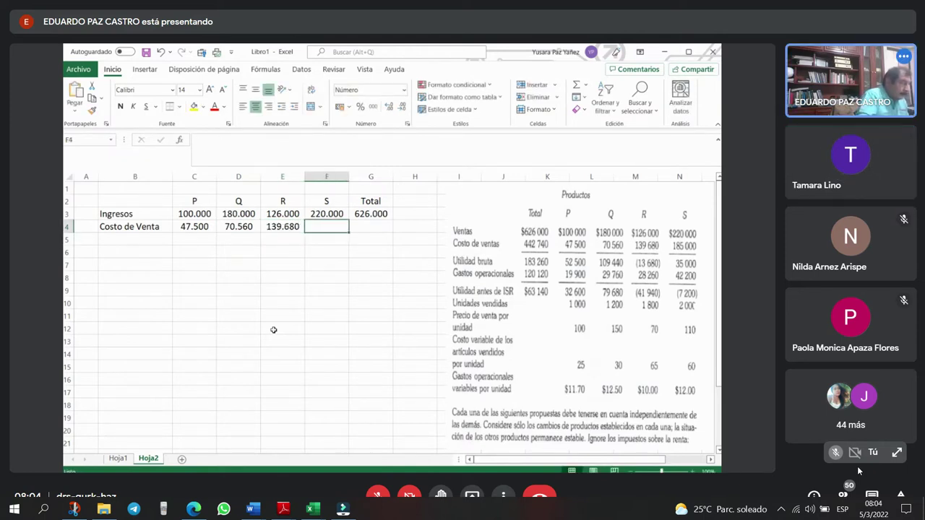
{"action": "type", "text": "185000"}
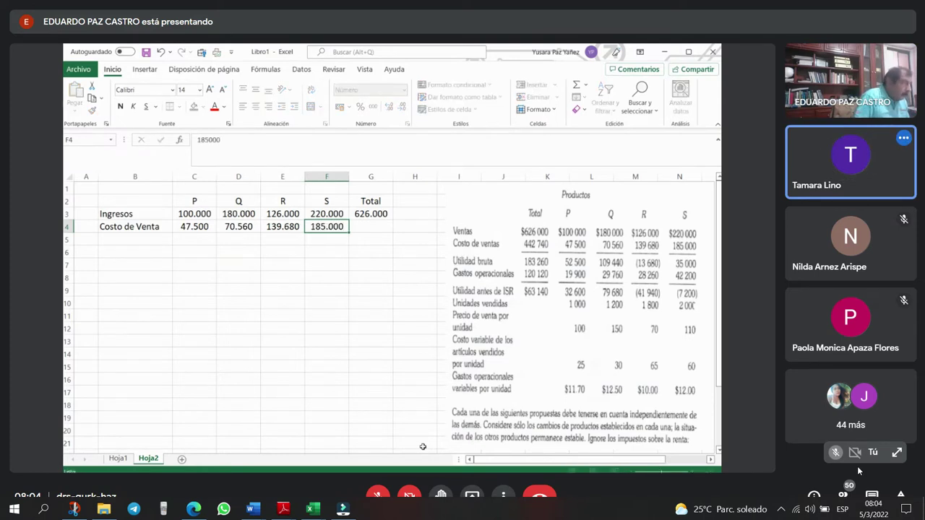
{"action": "key", "text": "Tab"}
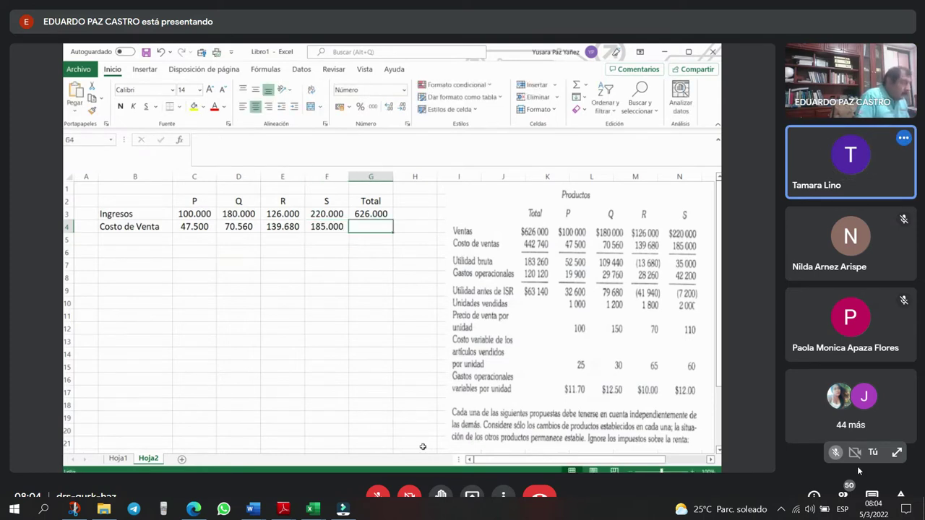
- Copy the Ingresos total formula from G3 down to G4 to total Costo de Venta
{"action": "left_click", "coordinate": [370, 214]}
{"action": "left_click_drag", "start_coordinate": [393, 220], "coordinate": [394, 233]}
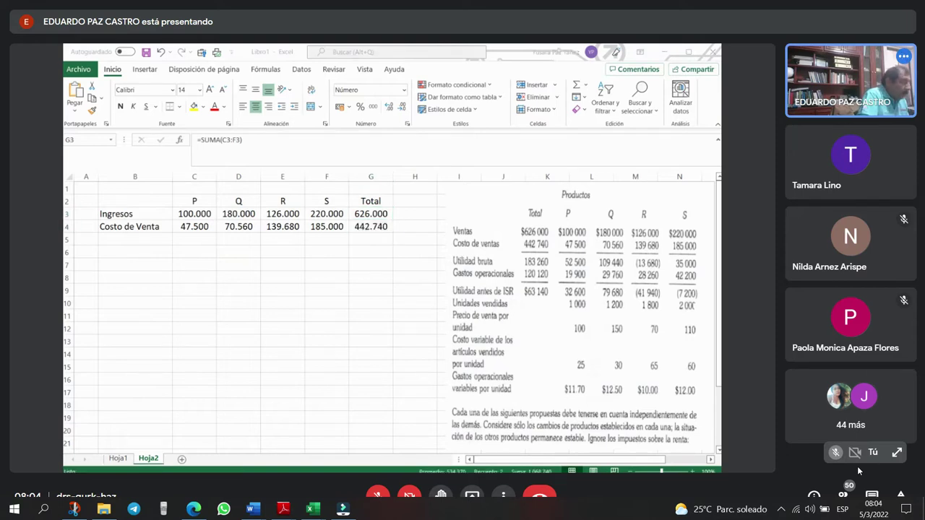
{"action": "left_click", "coordinate": [368, 236]}
- Label cell B5, below Costo de Venta, as "Utilidad Bruta"
{"action": "left_click", "coordinate": [135, 239]}
{"action": "type", "text": "U"}
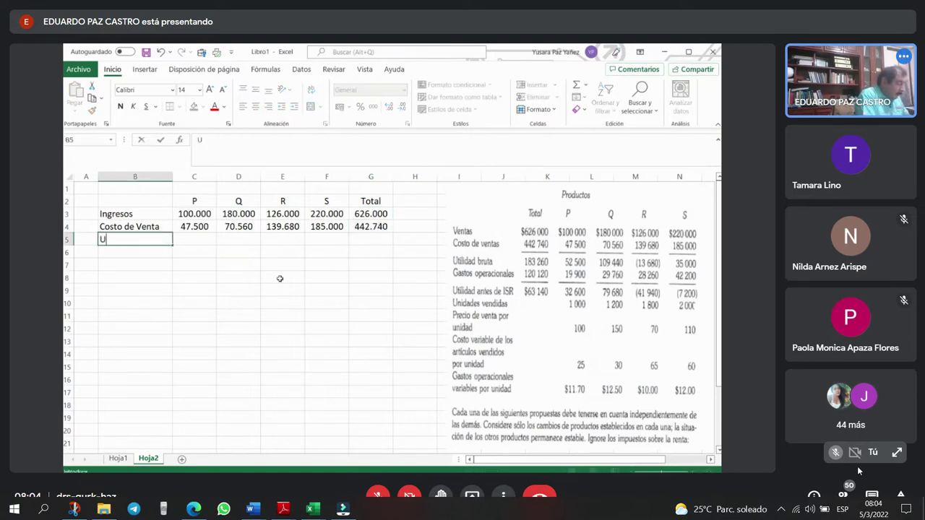
{"action": "type", "text": "tilidad"}
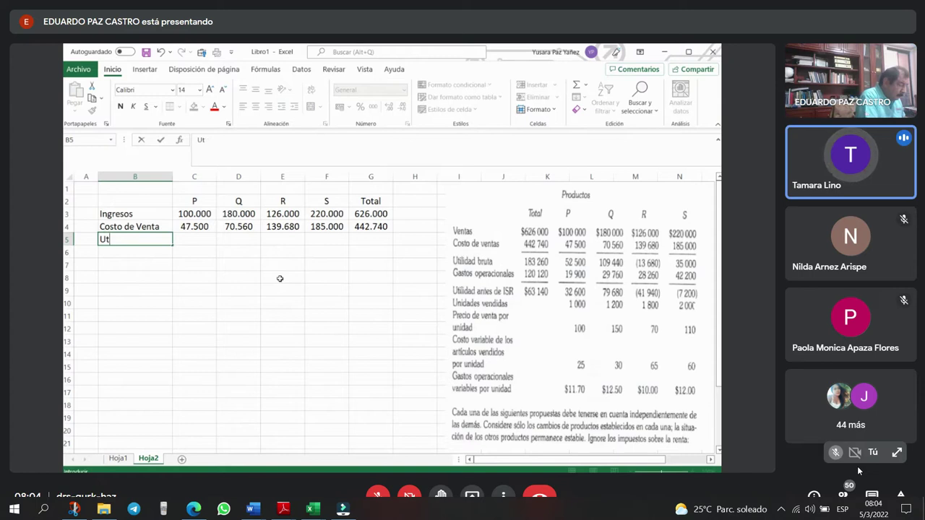
{"action": "type", "text": " Bruta"}
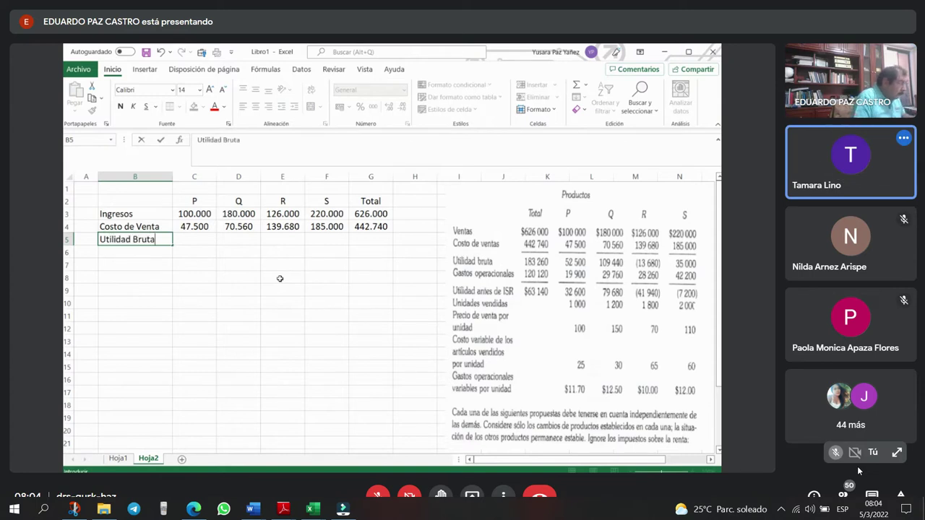
{"action": "key", "text": "Return"}
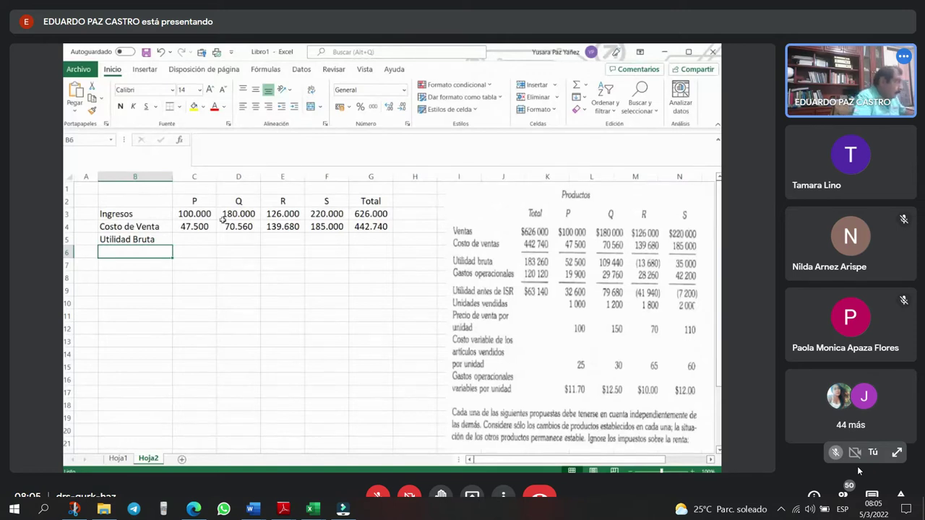
- Calculate Utilidad Bruta in C5 as +C3-C4 and fill the formula across to the Total column, G5
{"action": "left_click", "coordinate": [204, 239]}
{"action": "type", "text": "+"}
{"action": "left_click", "coordinate": [197, 216]}
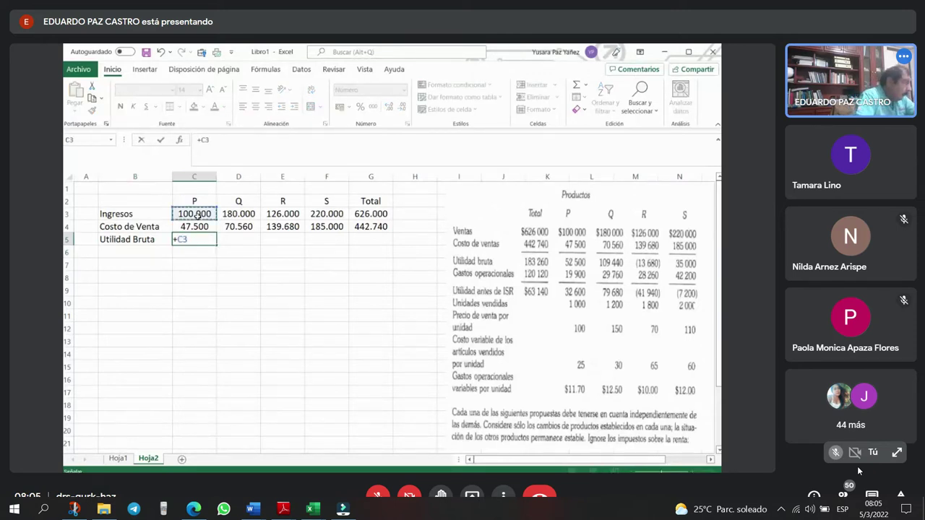
{"action": "type", "text": "-"}
{"action": "left_click", "coordinate": [194, 226]}
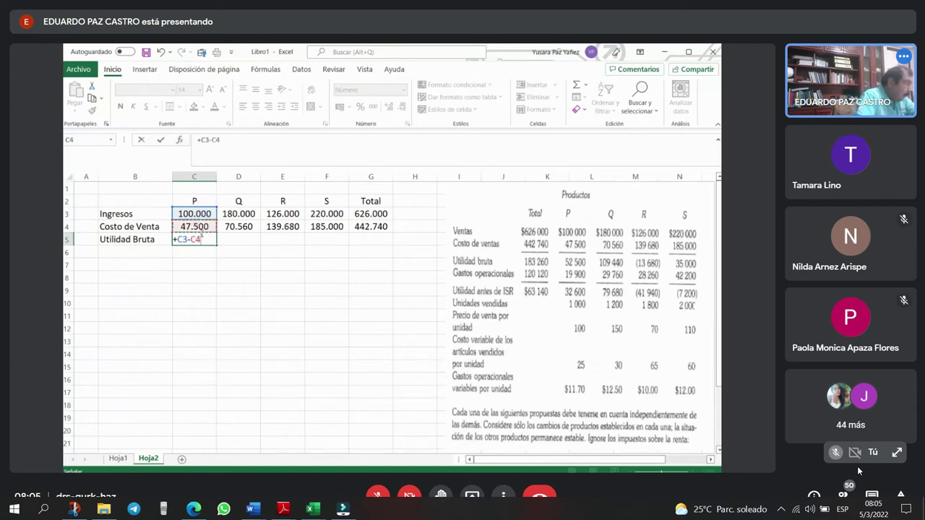
{"action": "key", "text": "Return"}
{"action": "left_click", "coordinate": [195, 239]}
{"action": "left_click_drag", "start_coordinate": [216, 245], "coordinate": [388, 258]}
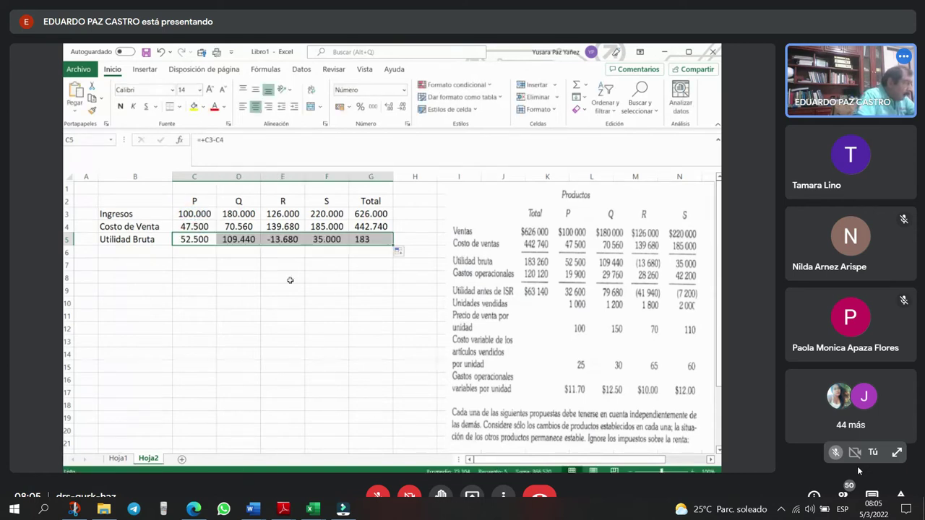
- Label cell B6 as "Gastos Operacionales" and right-align all of column B
{"action": "left_click", "coordinate": [157, 249]}
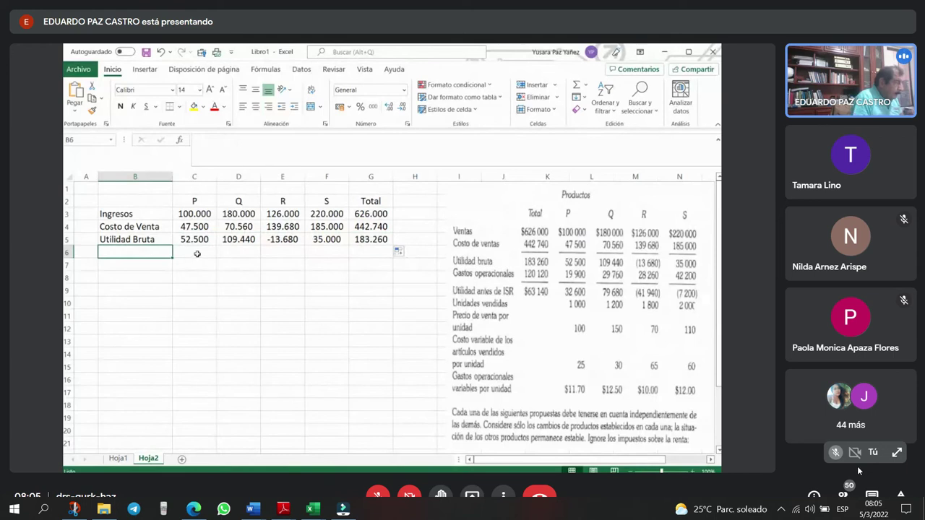
{"action": "type", "text": "Gas"}
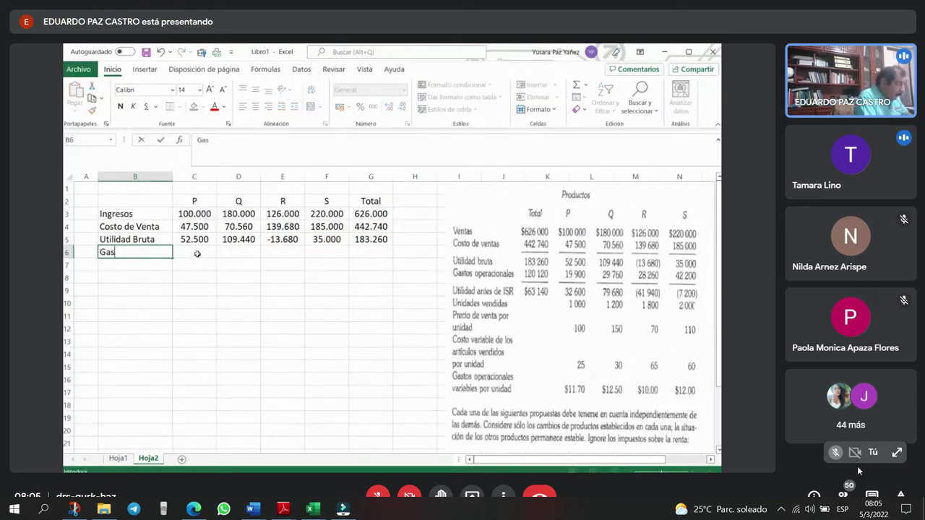
{"action": "type", "text": "tos Operacionales"}
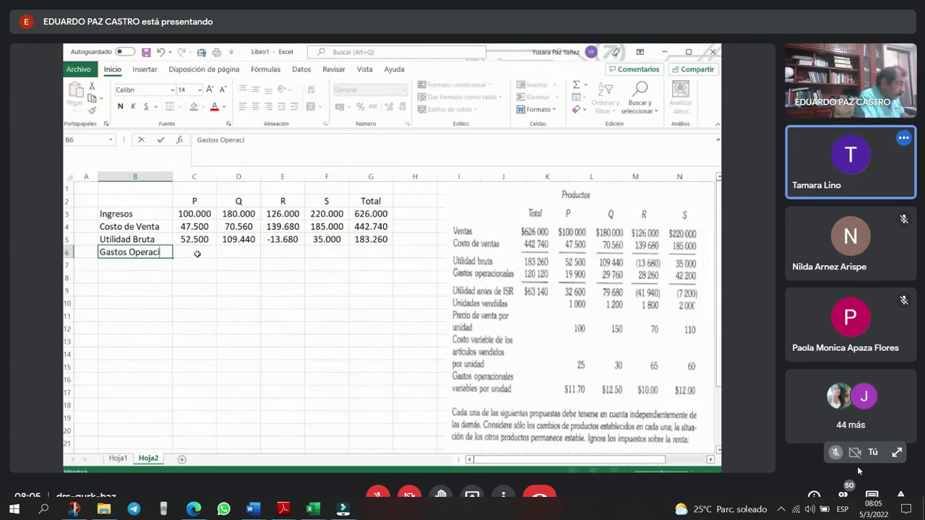
{"action": "left_click", "coordinate": [152, 176]}
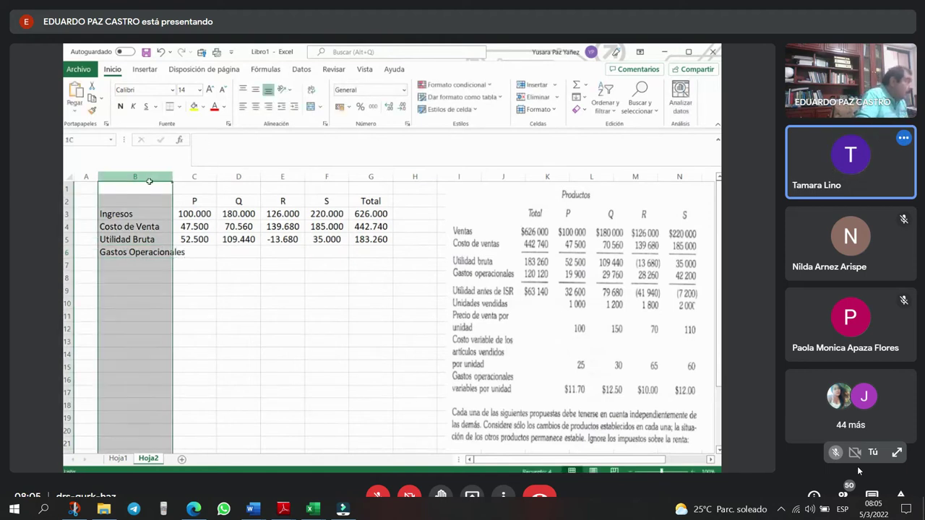
{"action": "left_click", "coordinate": [268, 106]}
- Enter the Gastos Operacionales of products P, Q, R and S as 19900, 29760, 28260 and 42200
{"action": "left_click", "coordinate": [206, 252]}
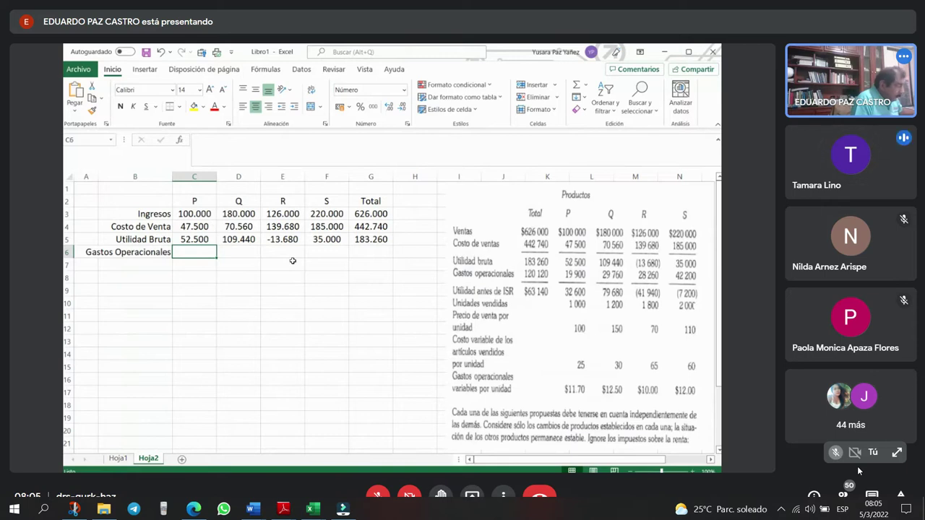
{"action": "type", "text": "19.90"}
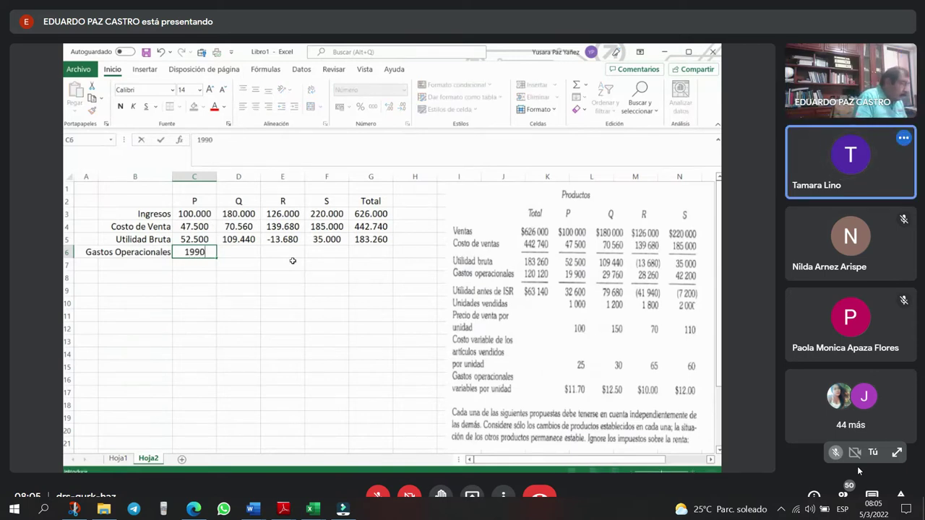
{"action": "type", "text": "0"}
{"action": "key", "text": "Tab"}
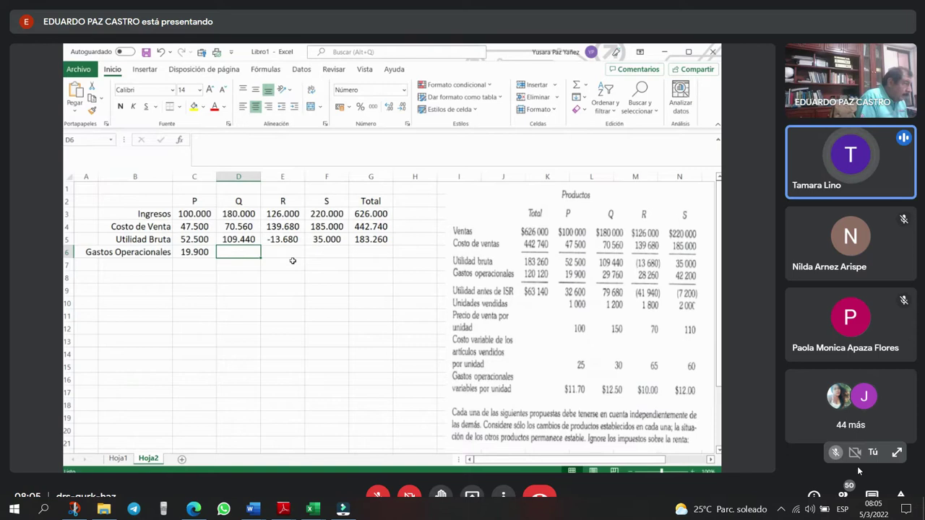
{"action": "type", "text": "29.760"}
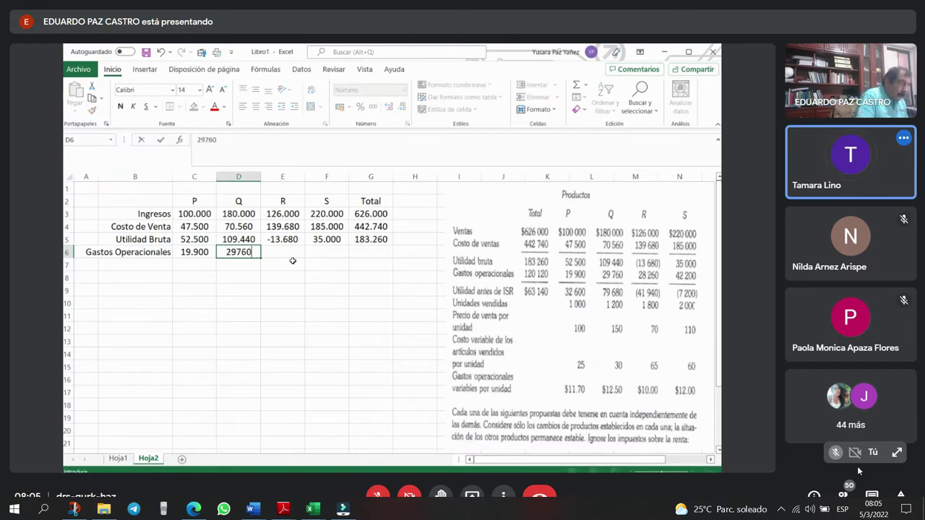
{"action": "key", "text": "Tab"}
{"action": "type", "text": "2"}
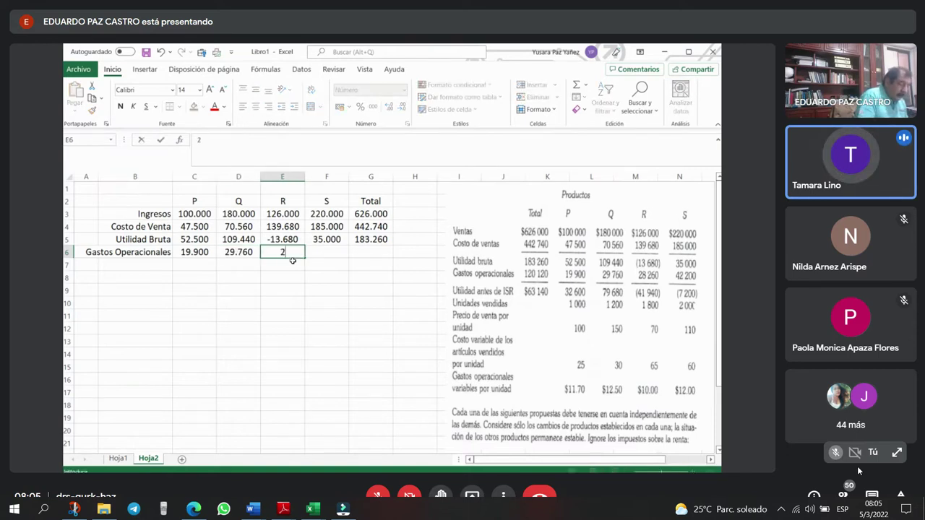
{"action": "type", "text": "8.260"}
{"action": "key", "text": "Tab"}
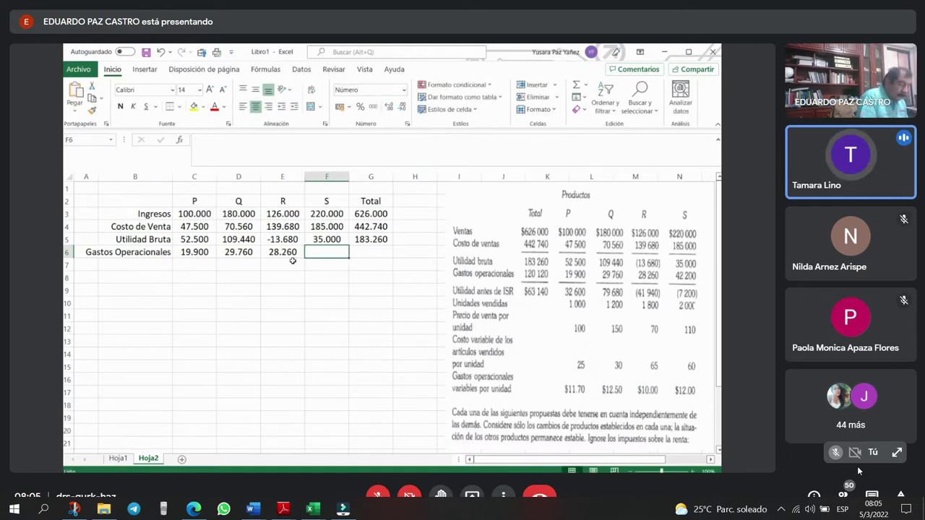
{"action": "type", "text": "42.200"}
{"action": "key", "text": "Tab"}
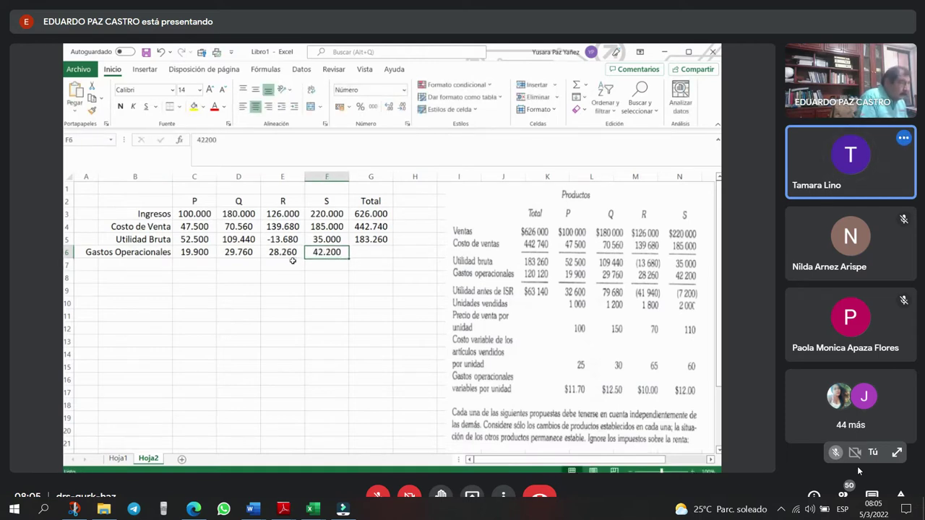
- Total the Gastos Operacionales in G6 with the formula =SUMA(C6:F6)
{"action": "type", "text": "=SUMA("}
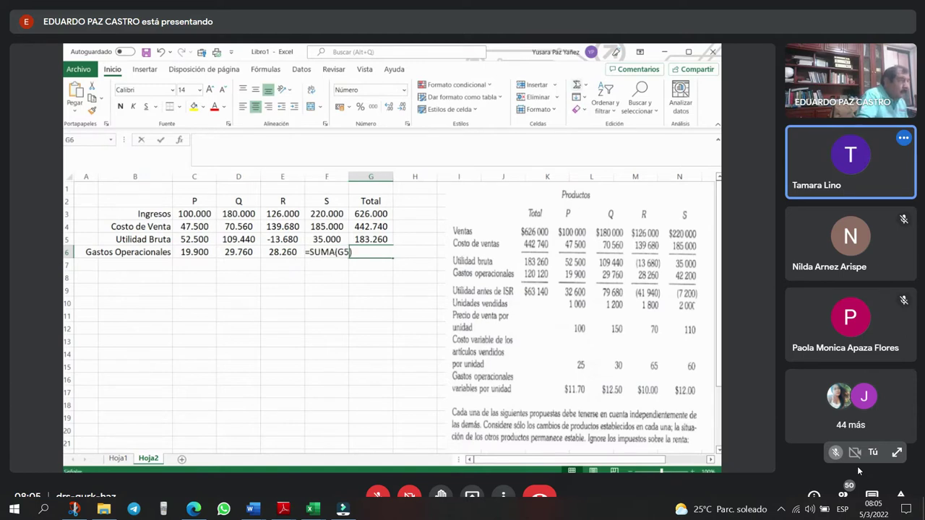
{"action": "key", "text": "Up"}
{"action": "key", "text": "Down"}
{"action": "key", "text": "Left"}
{"action": "key", "text": "Left"}
{"action": "key", "text": "Left"}
{"action": "key", "text": "Left"}
{"action": "key", "text": "shift+Right"}
{"action": "key", "text": "shift+Right"}
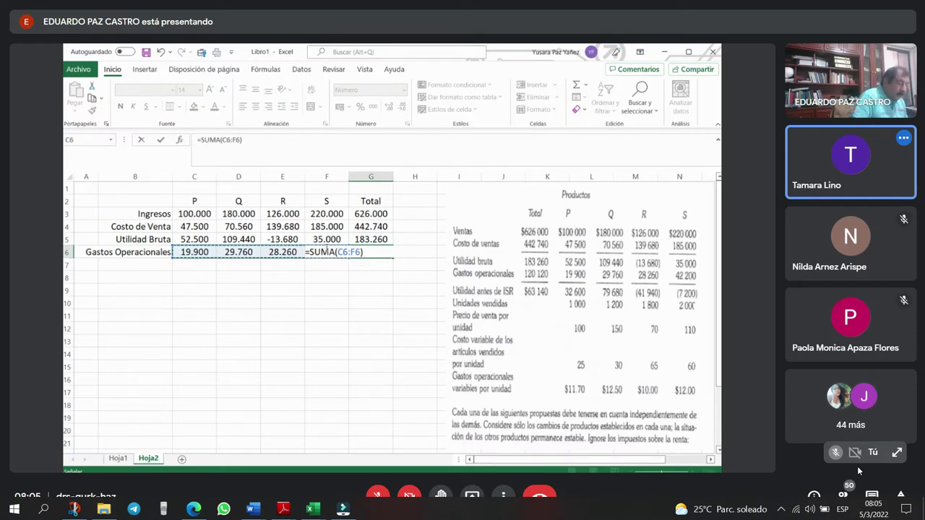
{"action": "key", "text": "Return"}
- Label cell B7, below Gastos Operacionales, as "Utilidad Operativa"
{"action": "left_click", "coordinate": [134, 264]}
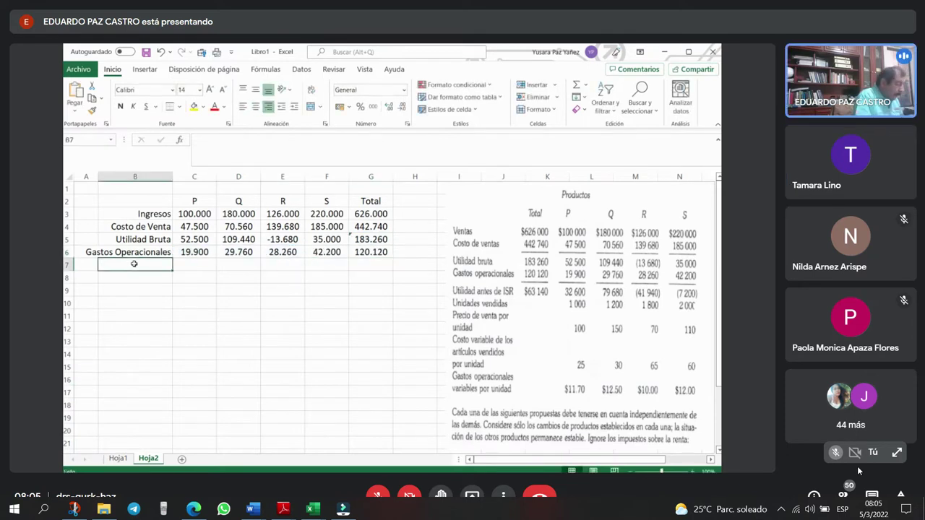
{"action": "type", "text": "Utilidad Operativa"}
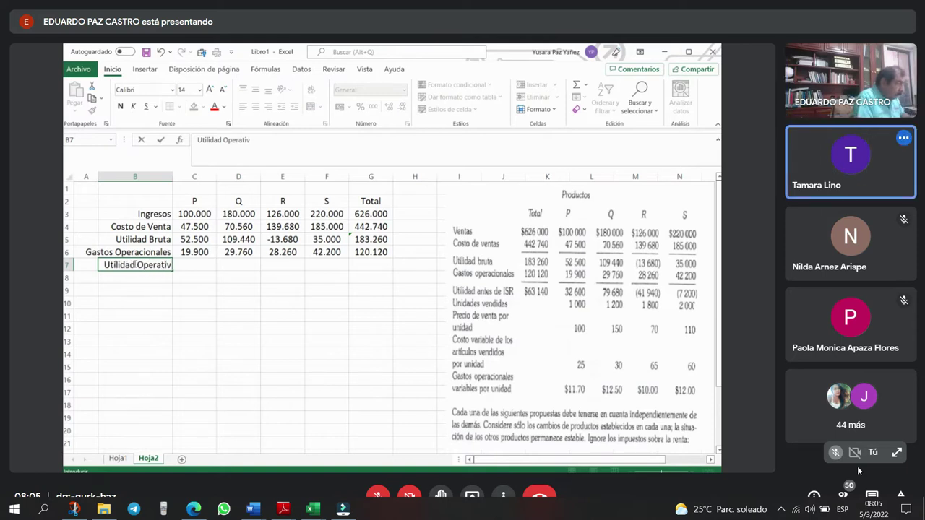
{"action": "key", "text": "ctrl+Return"}
- Calculate Utilidad Operativa in C7 as +C5-C6 and fill the formula across to the Total column, G7
{"action": "key", "text": "Right"}
{"action": "type", "text": "+"}
{"action": "key", "text": "Up"}
{"action": "key", "text": "Up"}
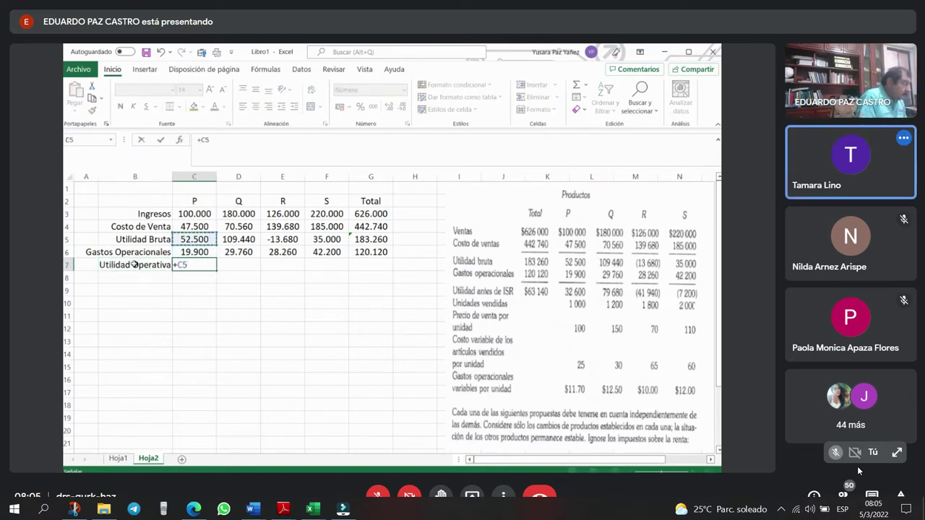
{"action": "type", "text": "-"}
{"action": "key", "text": "Up"}
{"action": "key", "text": "Return"}
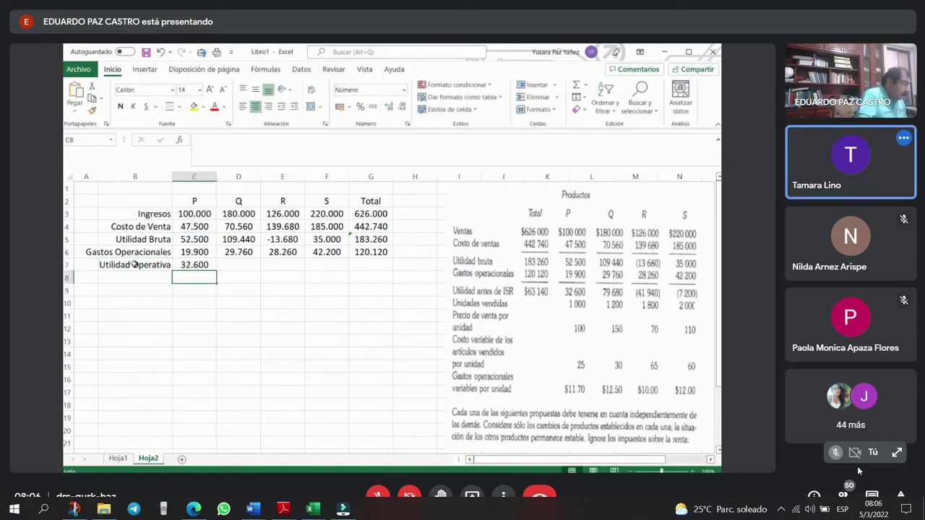
{"action": "left_click", "coordinate": [181, 264]}
{"action": "left_click_drag", "start_coordinate": [216, 271], "coordinate": [394, 270]}
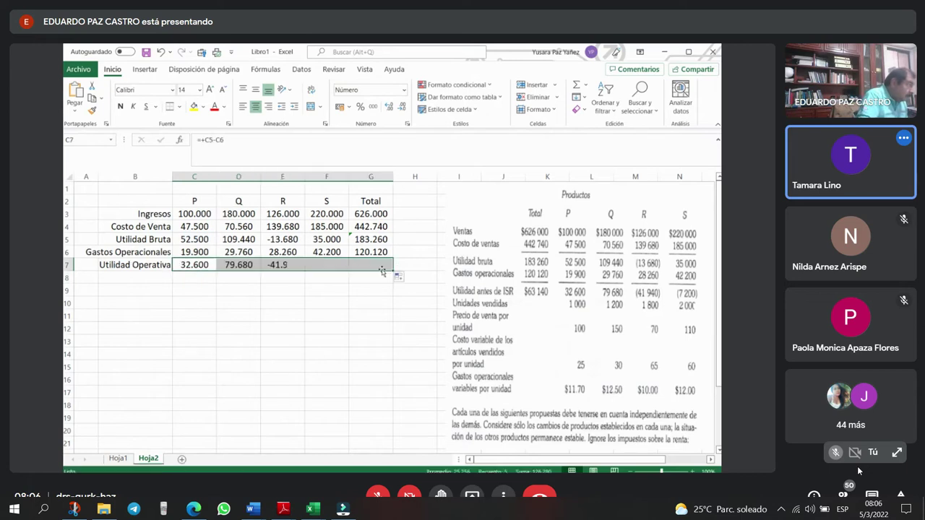
- Make the total Utilidad Operativa in G7 bold and red
{"action": "left_click", "coordinate": [149, 278]}
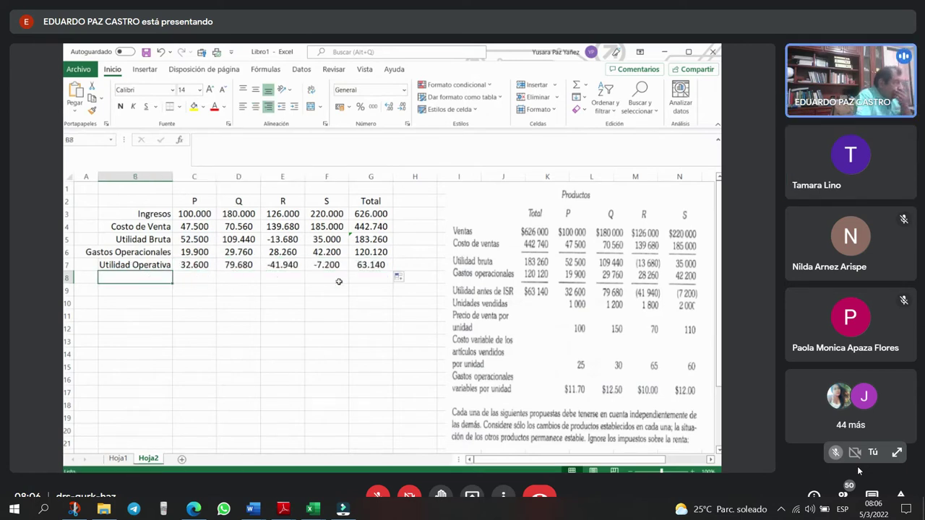
{"action": "left_click", "coordinate": [367, 265]}
{"action": "left_click", "coordinate": [120, 106]}
{"action": "left_click", "coordinate": [213, 106]}
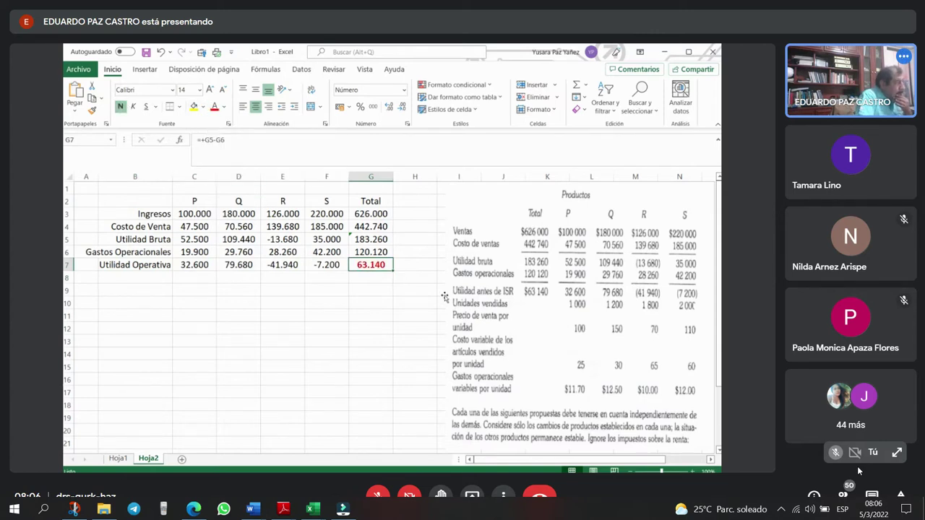
- Label cell B9 as "precio de Venta", leaving one blank row below the income statement
{"action": "left_click", "coordinate": [170, 290]}
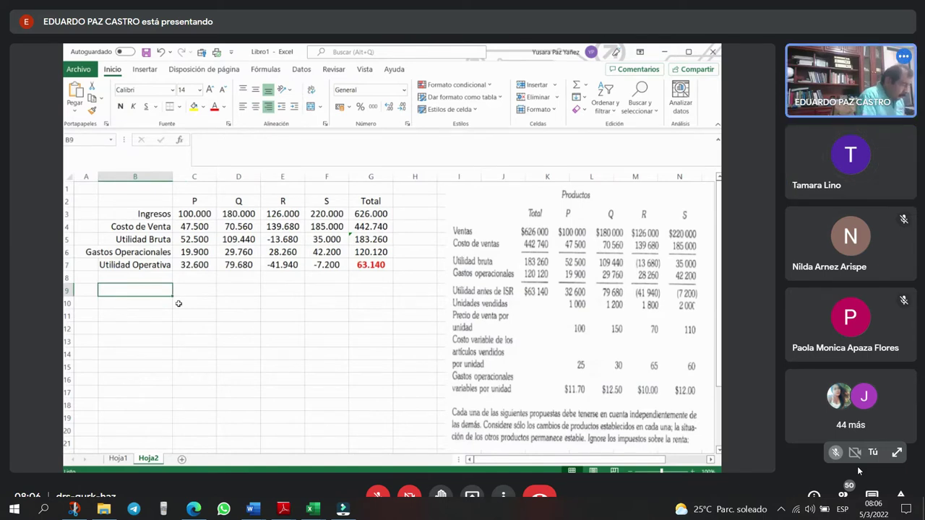
{"action": "type", "text": "precio de Ven"}
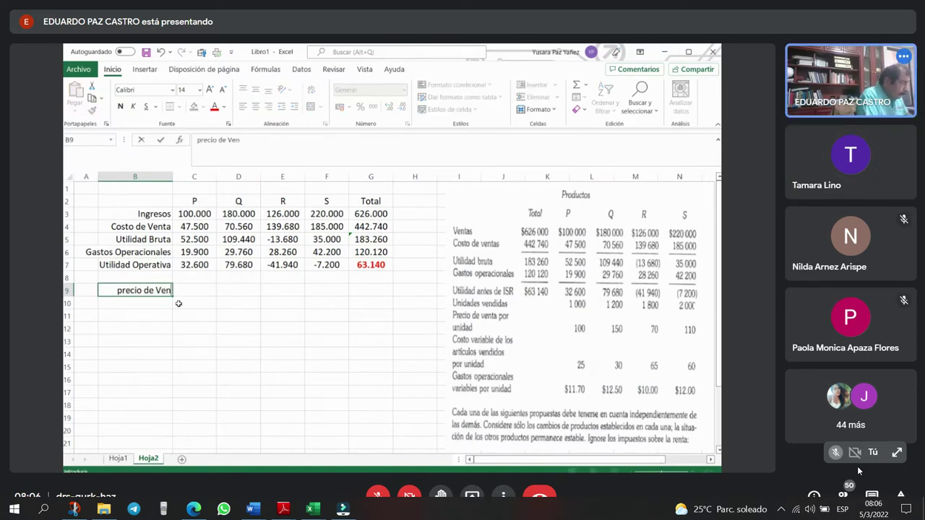
{"action": "type", "text": "ta"}
{"action": "key", "text": "Tab"}
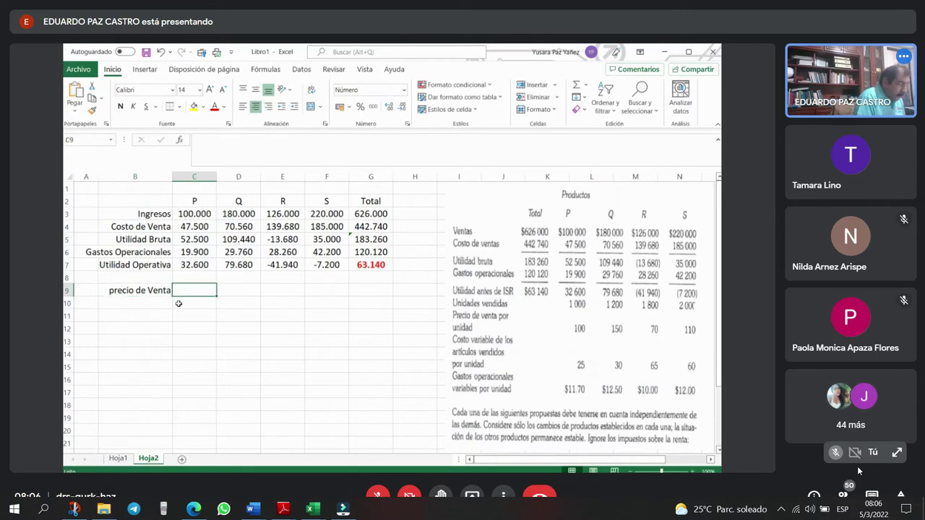
- Enter the precio de Venta values 100, 150, 70 and 110 for products P, Q, R and S in C9:F9
{"action": "type", "text": "1000"}
{"action": "key", "text": "BackSpace"}
{"action": "key", "text": "Tab"}
{"action": "type", "text": "150"}
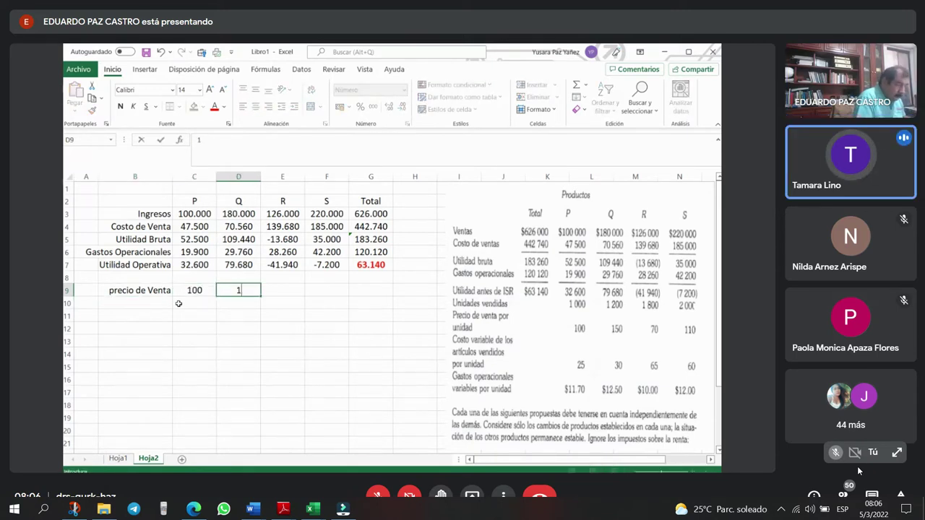
{"action": "key", "text": "Tab"}
{"action": "type", "text": "70"}
{"action": "key", "text": "Tab"}
{"action": "type", "text": "1100"}
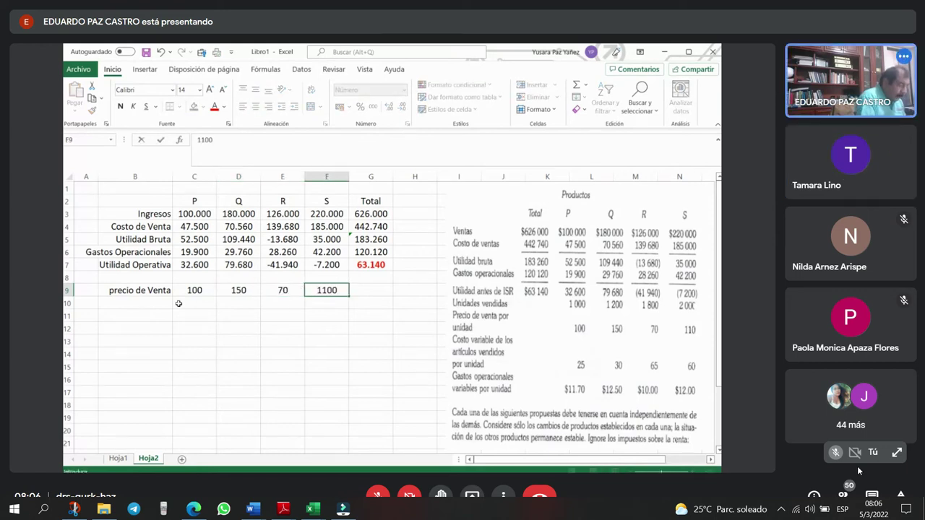
{"action": "key", "text": "BackSpace"}
{"action": "key", "text": "Return"}
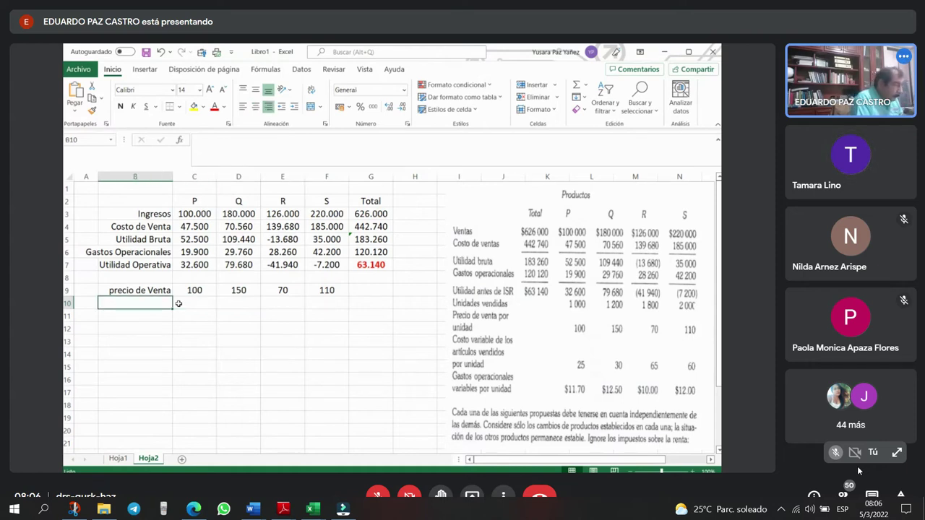
- Label cell B10, below precio de Venta, as "Costo Venta Variable"
{"action": "type", "text": "C"}
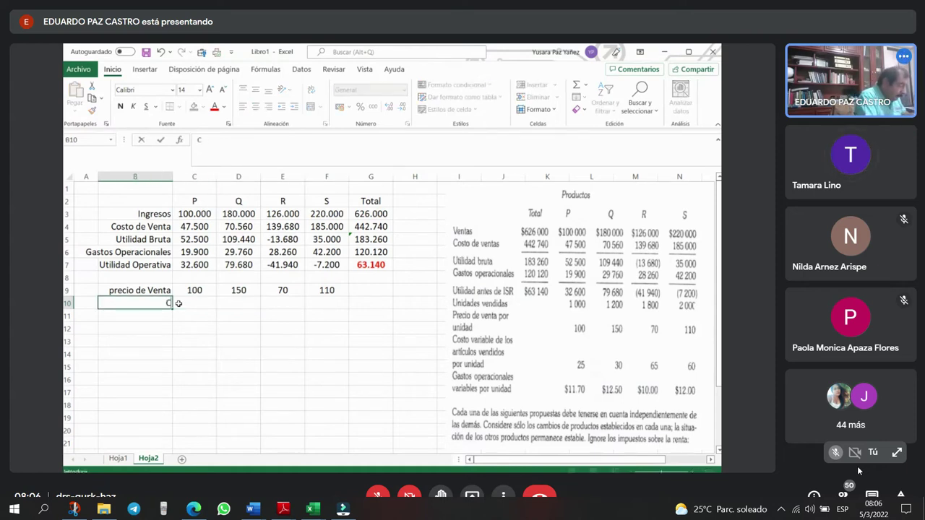
{"action": "type", "text": "osto Variab"}
{"action": "key", "text": "BackSpace"}
{"action": "key", "text": "BackSpace"}
{"action": "key", "text": "BackSpace"}
{"action": "key", "text": "BackSpace"}
{"action": "key", "text": "BackSpace"}
{"action": "type", "text": "e"}
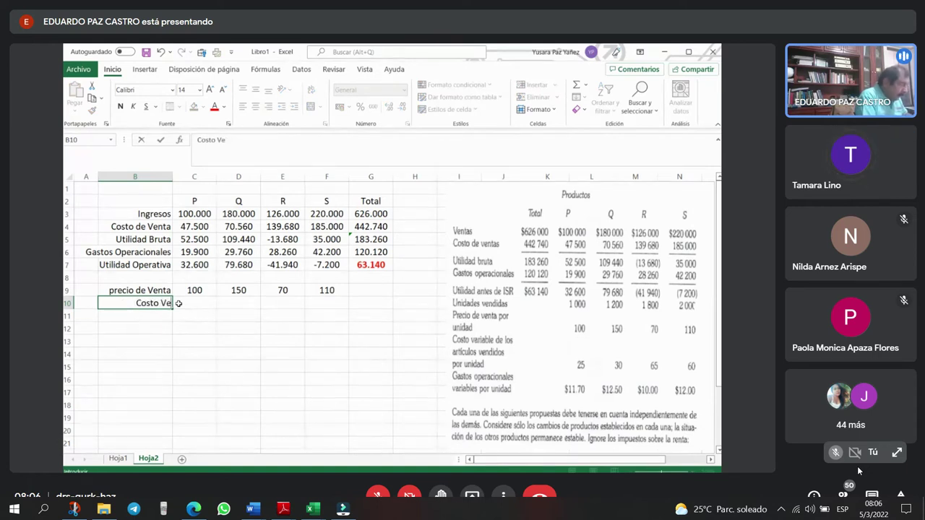
{"action": "type", "text": "nta"}
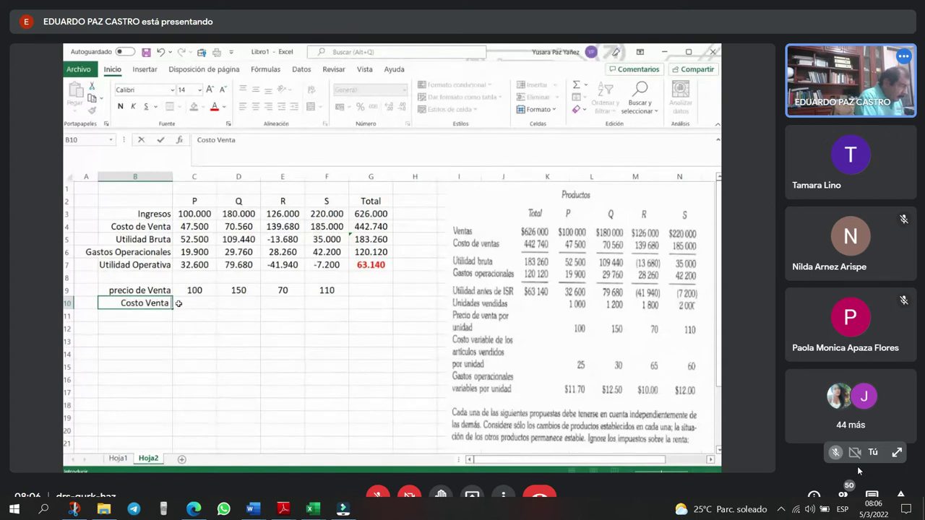
{"action": "type", "text": " Variable"}
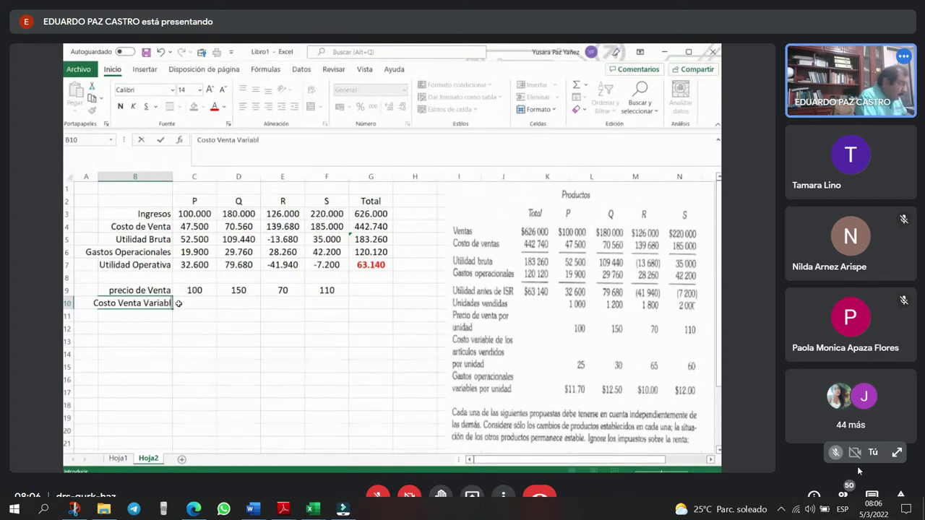
{"action": "left_click", "coordinate": [179, 303]}
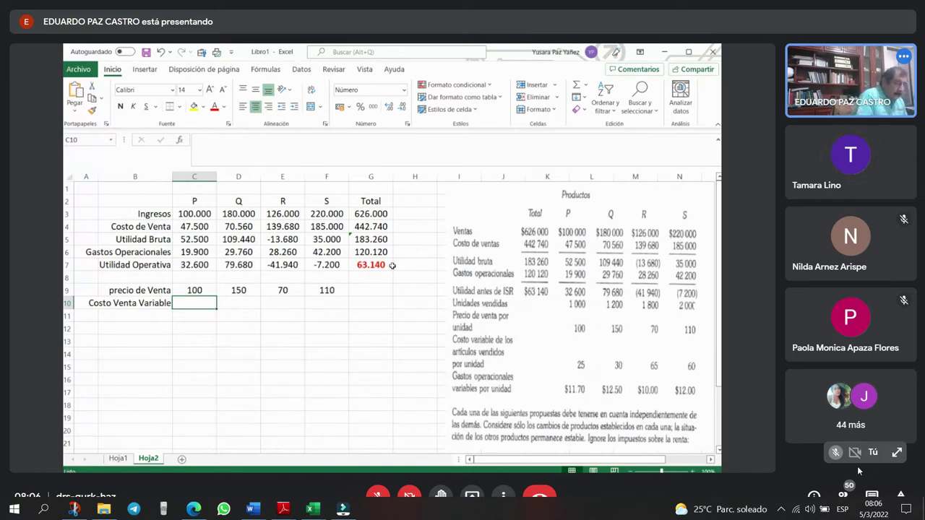
- Enter the Costo Venta Variable values 25, 30, 65 and 60 for products P to S in C10:F10
{"action": "type", "text": "25"}
{"action": "key", "text": "Tab"}
{"action": "type", "text": "30"}
{"action": "key", "text": "Tab"}
{"action": "type", "text": "6"}
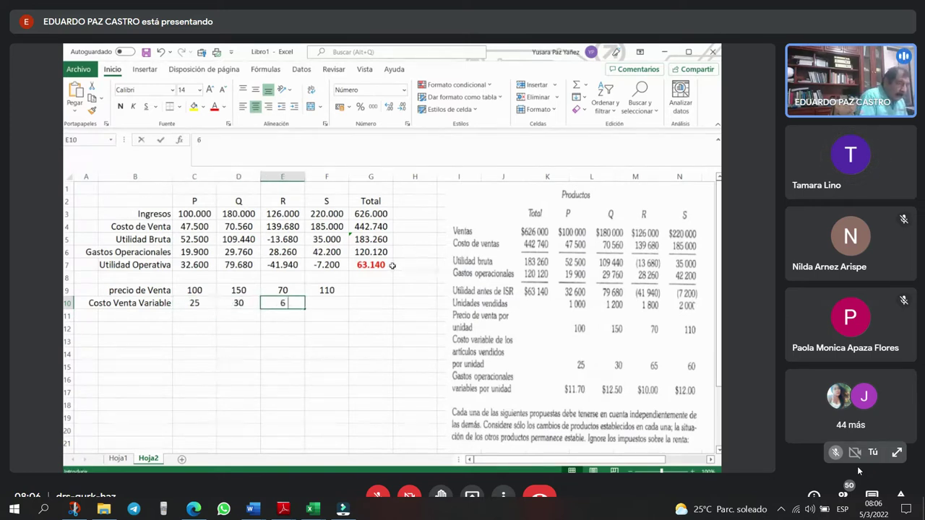
{"action": "type", "text": "5"}
{"action": "key", "text": "Tab"}
{"action": "type", "text": "60"}
{"action": "key", "text": "Down"}
- Label cell B11, below Costo Venta Variable, as "Gastos Operacionales Variable"
{"action": "key", "text": "Left"}
{"action": "key", "text": "Left"}
{"action": "key", "text": "Left"}
{"action": "key", "text": "Left"}
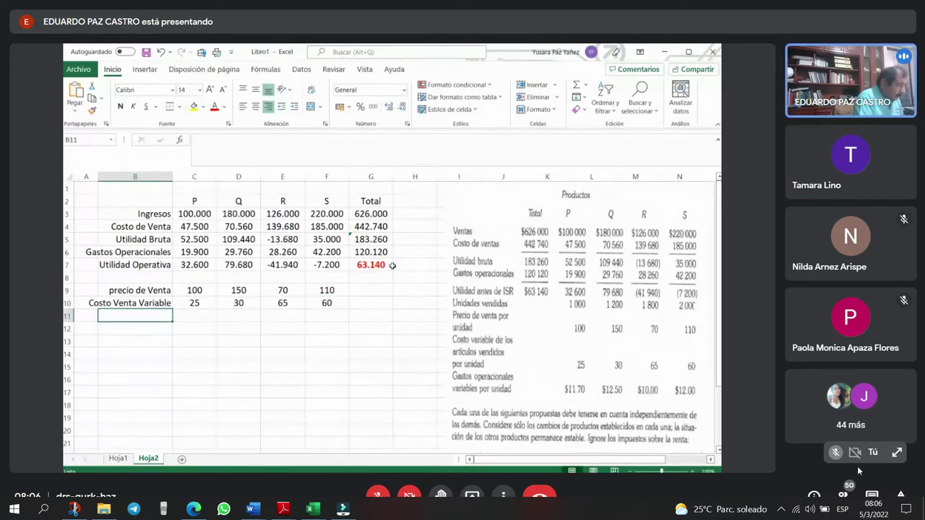
{"action": "type", "text": "Gastos O"}
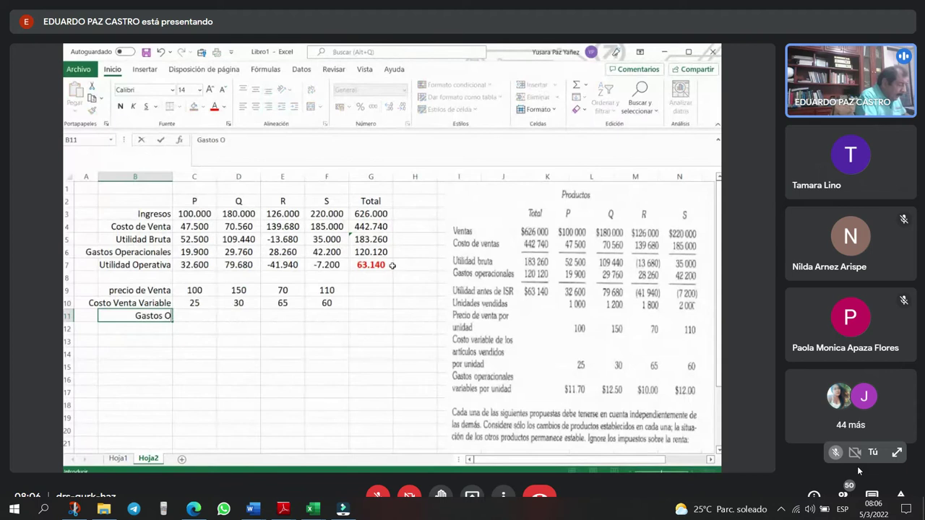
{"action": "type", "text": "peracionales"}
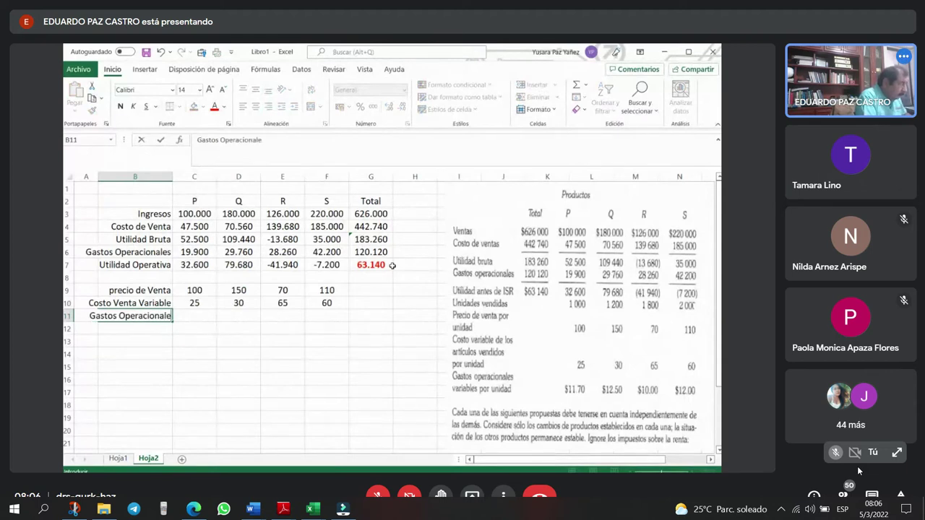
{"action": "type", "text": " Variable"}
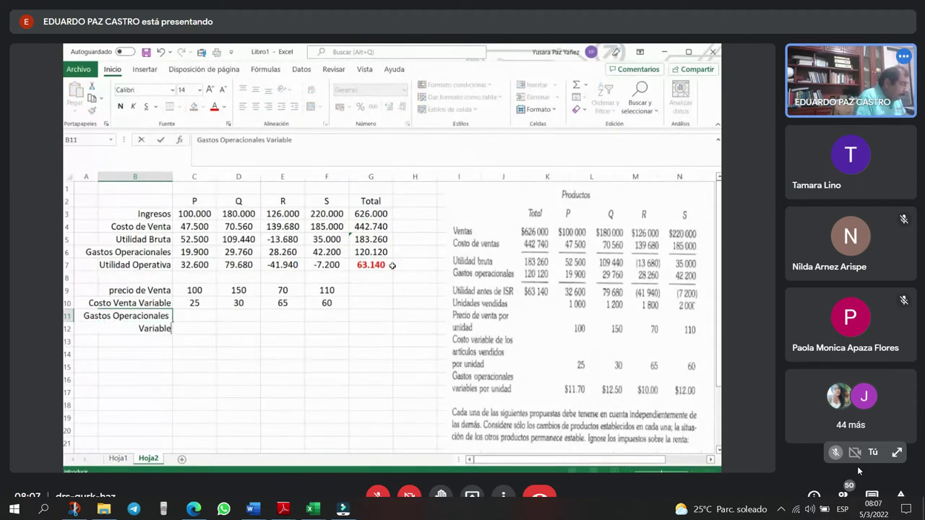
{"action": "key", "text": "Tab"}
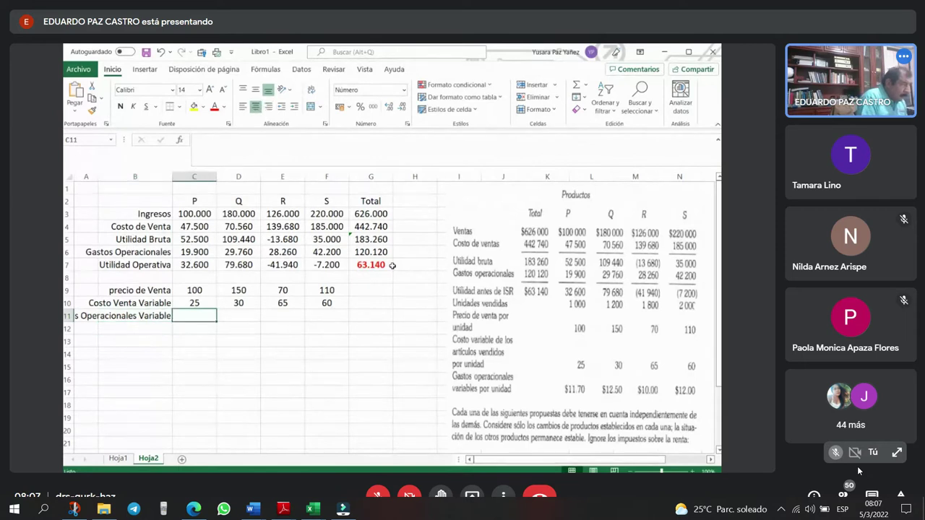
- Enter 11,7 for product P in C11 and format C11:F11 with two decimal places
{"action": "type", "text": "11,7"}
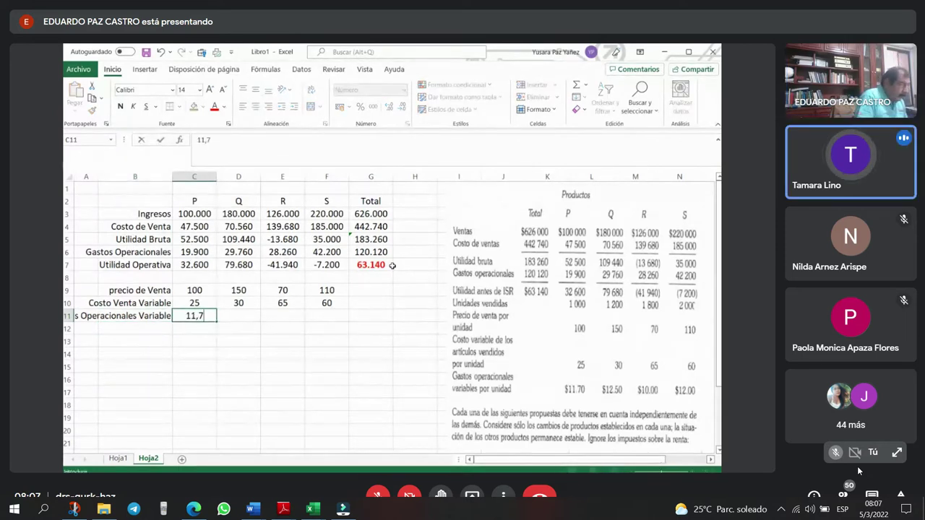
{"action": "key", "text": "Tab"}
{"action": "left_click_drag", "start_coordinate": [189, 316], "coordinate": [317, 317]}
{"action": "double_click", "coordinate": [389, 107]}
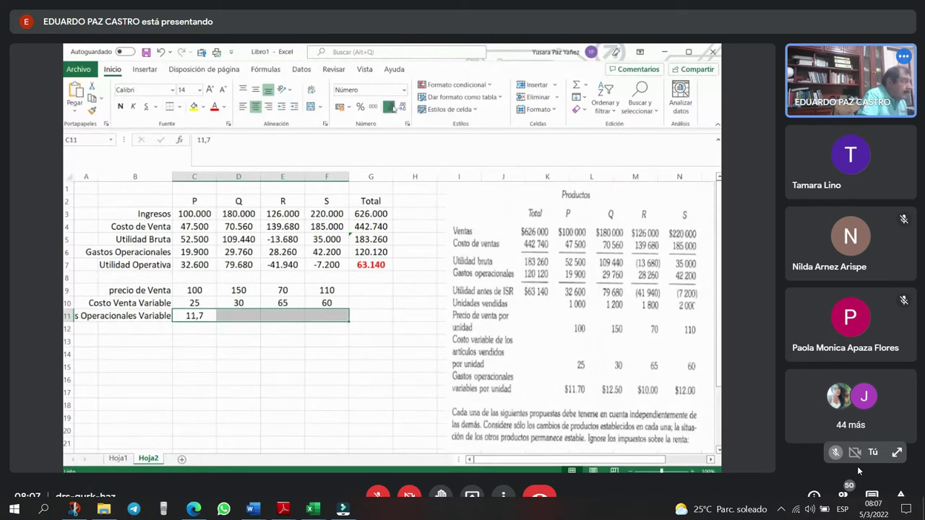
{"action": "left_click", "coordinate": [249, 315]}
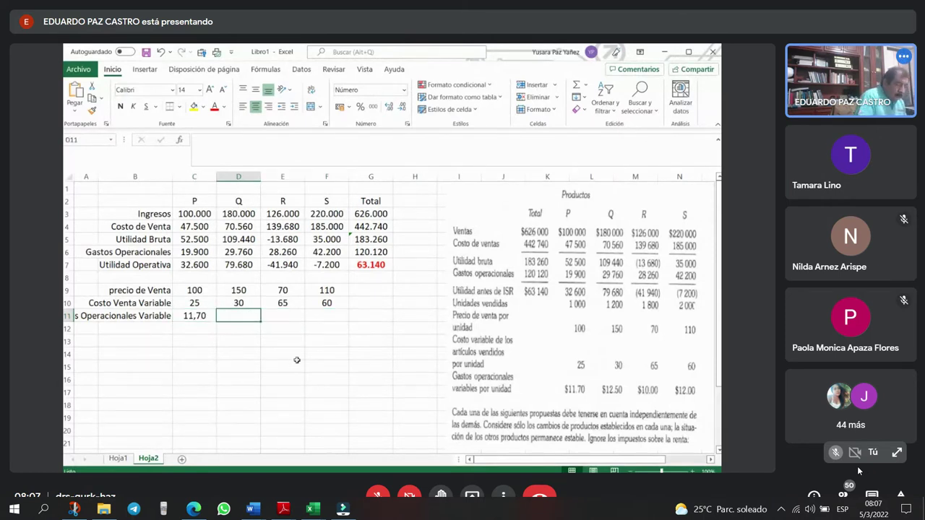
- Enter the variable operating expenses 12,5, 10 and 12 for products Q, R and S in D11:F11
{"action": "type", "text": "12,5"}
{"action": "key", "text": "Tab"}
{"action": "type", "text": "10"}
{"action": "key", "text": "Tab"}
{"action": "type", "text": "12"}
{"action": "key", "text": "Tab"}
- Add the heading "EE RR (Costeo Directo)" in B13, leaving one blank row below the per-unit figures
{"action": "key", "text": "Down"}
{"action": "key", "text": "Down"}
{"action": "key", "text": "Left"}
{"action": "key", "text": "Left"}
{"action": "key", "text": "Left"}
{"action": "key", "text": "Left"}
{"action": "key", "text": "Left"}
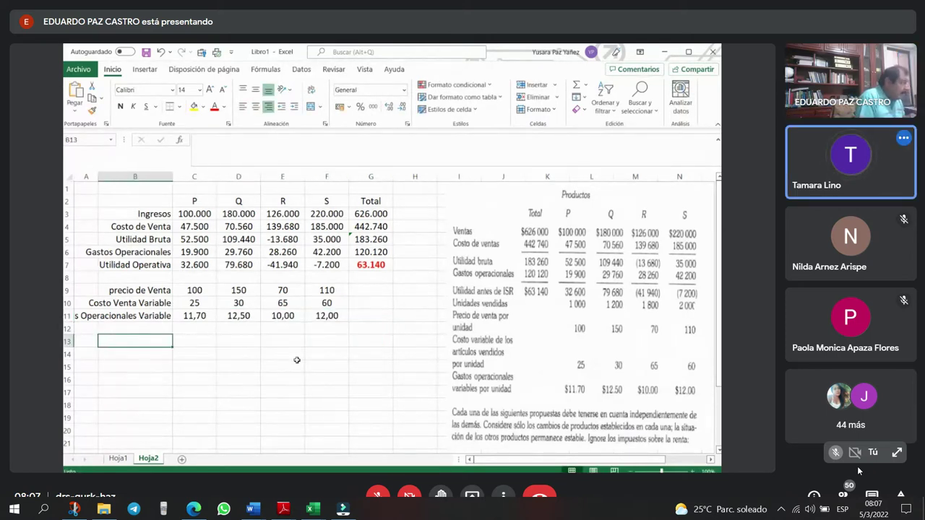
{"action": "type", "text": "EE RR (Costeo Directo)"}
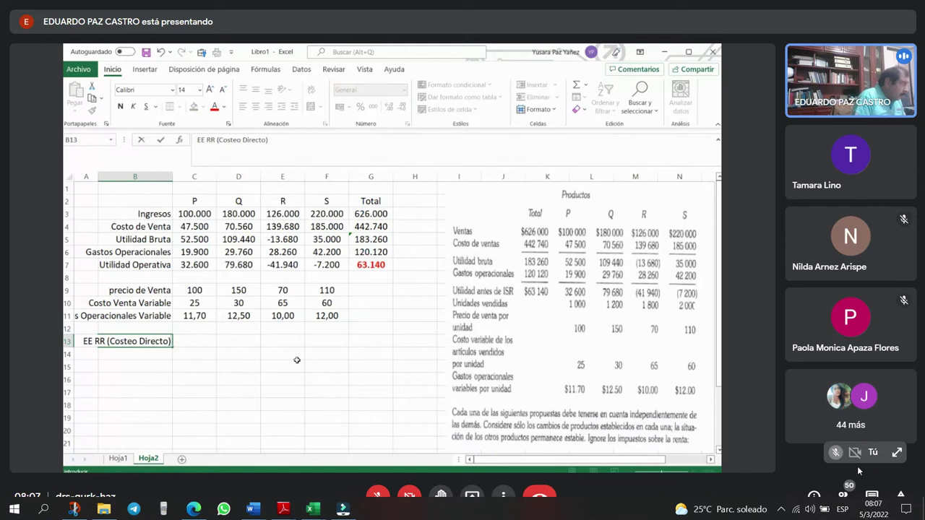
{"action": "key", "text": "Return"}
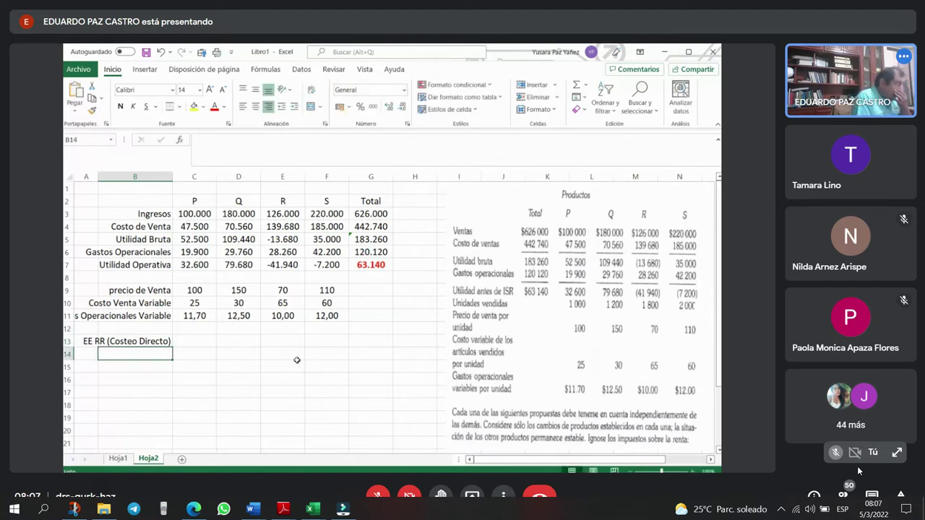
- Insert a row above the precio de Venta row and label cell B9 as "Unidades Vendidas"
{"action": "left_click_drag", "start_coordinate": [138, 290], "coordinate": [327, 316]}
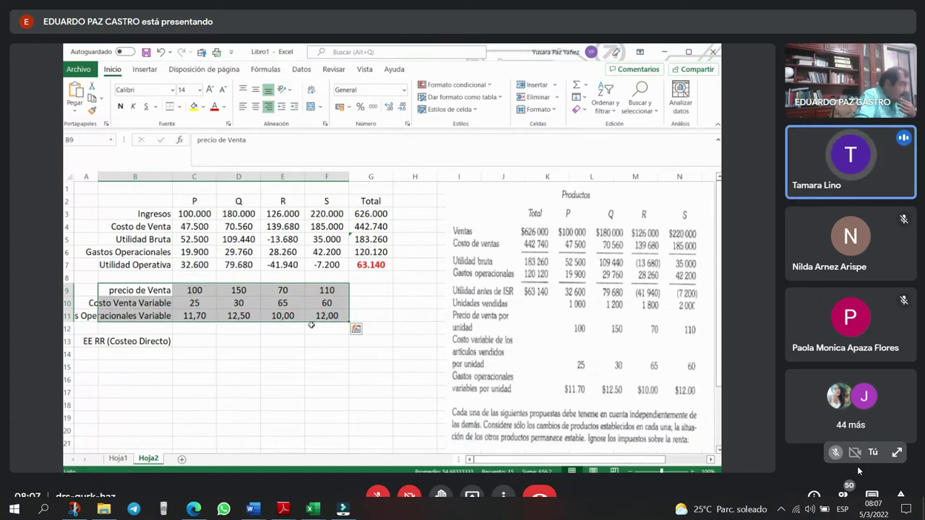
{"action": "left_click", "coordinate": [139, 337]}
{"action": "left_click", "coordinate": [68, 277]}
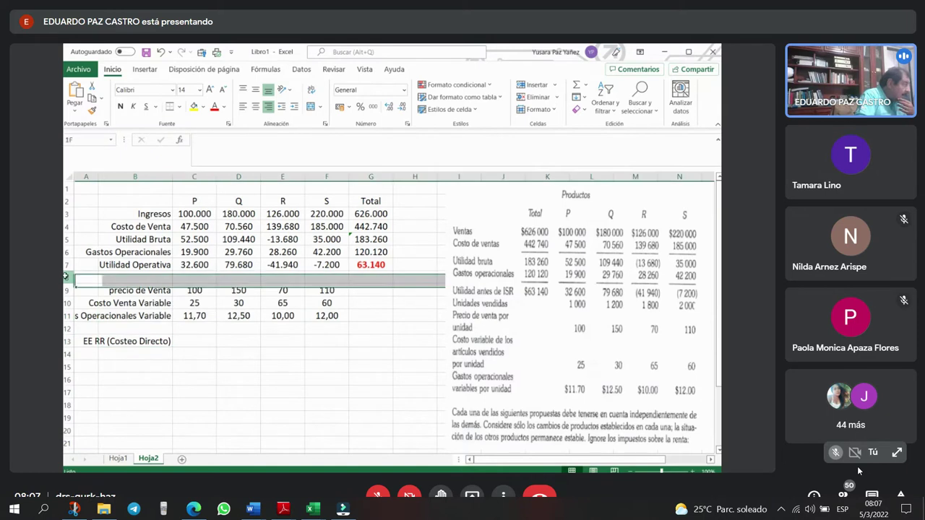
{"action": "right_click", "coordinate": [68, 276]}
{"action": "left_click", "coordinate": [95, 365]}
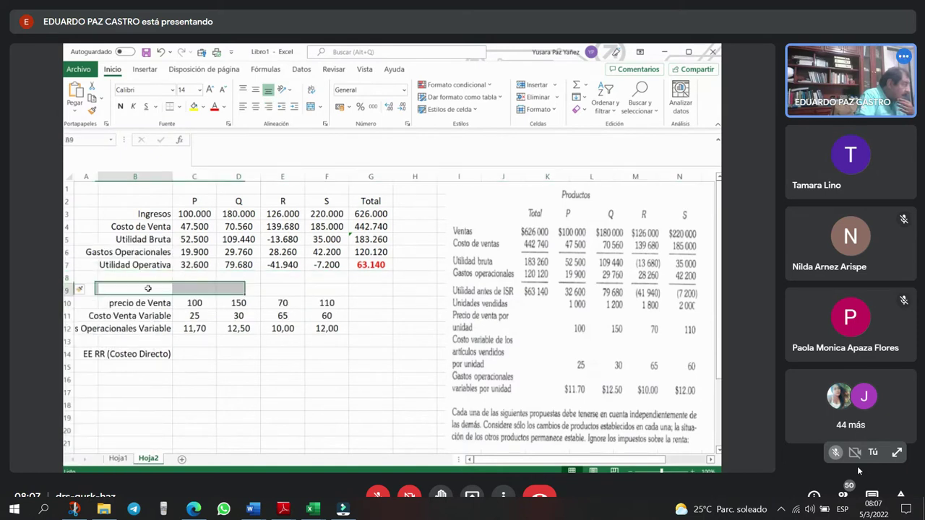
{"action": "left_click", "coordinate": [156, 289]}
{"action": "type", "text": "Unidades Vendidas"}
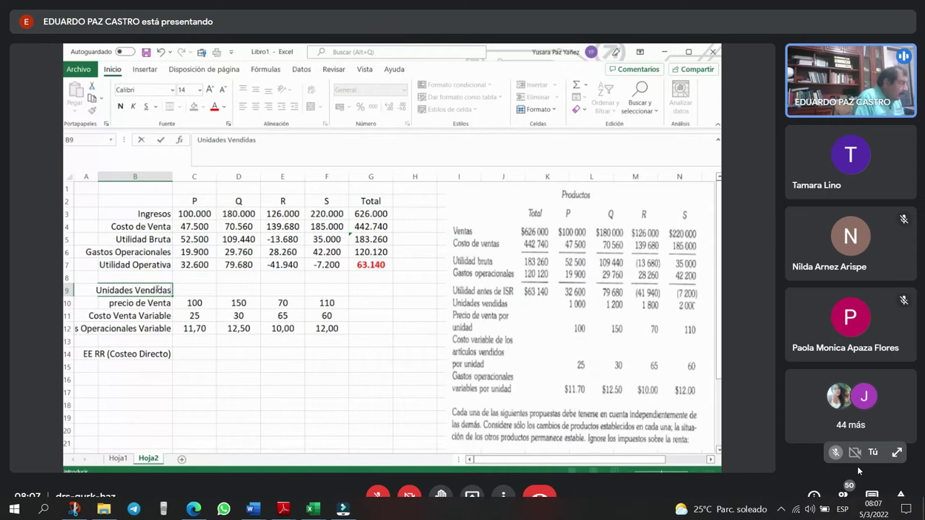
{"action": "key", "text": "Tab"}
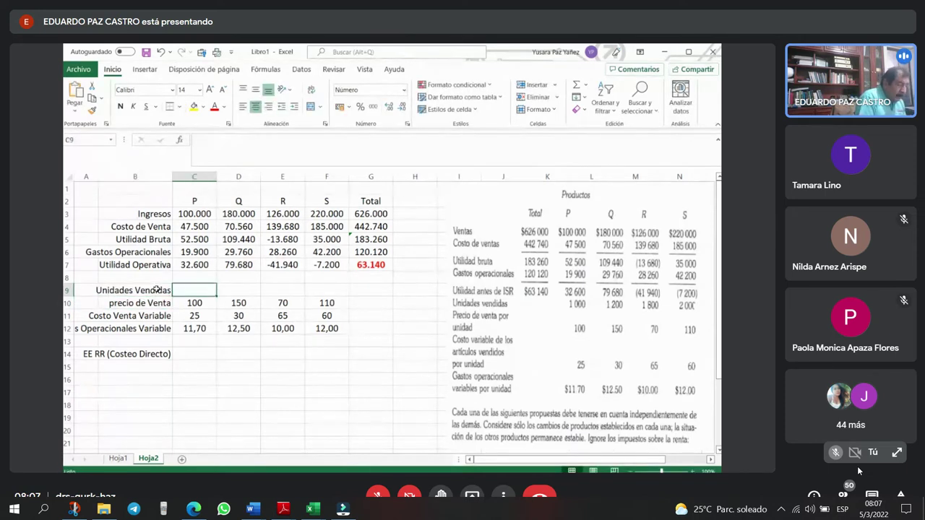
- Enter the Unidades Vendidas values 1000, 1200, 1800 and 2000 for products P to S in C9:F9
{"action": "type", "text": "1000"}
{"action": "key", "text": "Tab"}
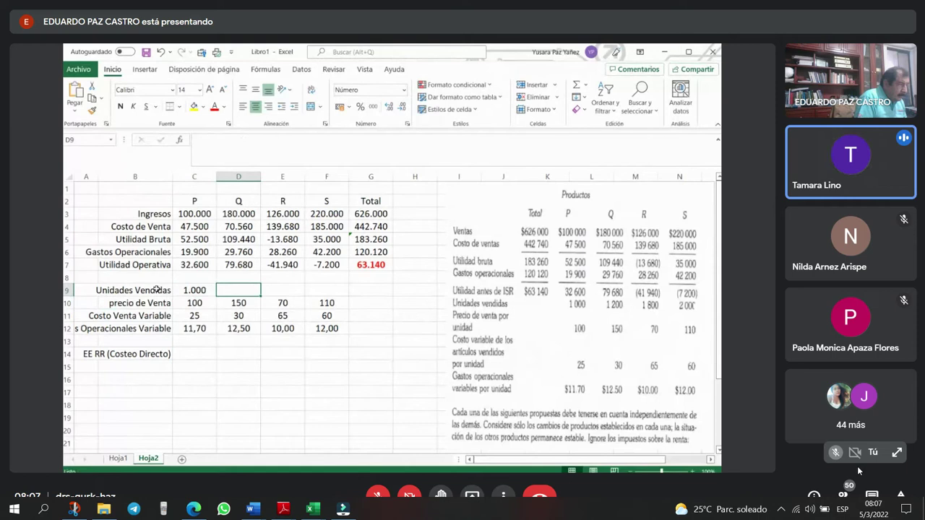
{"action": "type", "text": "1200"}
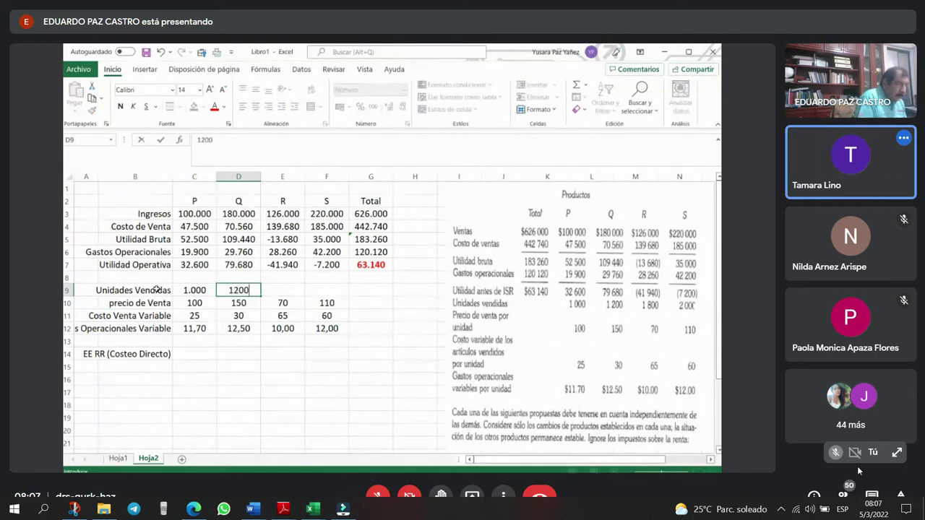
{"action": "key", "text": "Tab"}
{"action": "type", "text": "18"}
{"action": "key", "text": "Tab"}
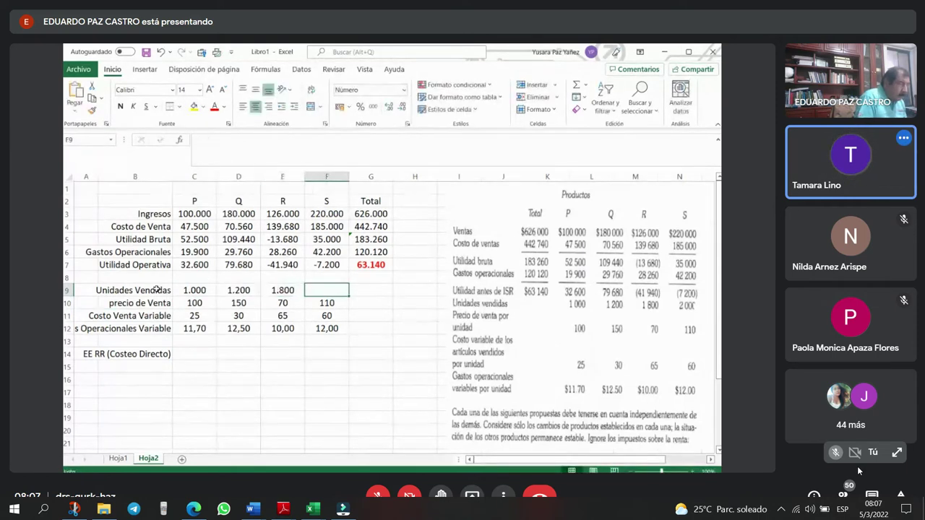
{"action": "type", "text": "2000"}
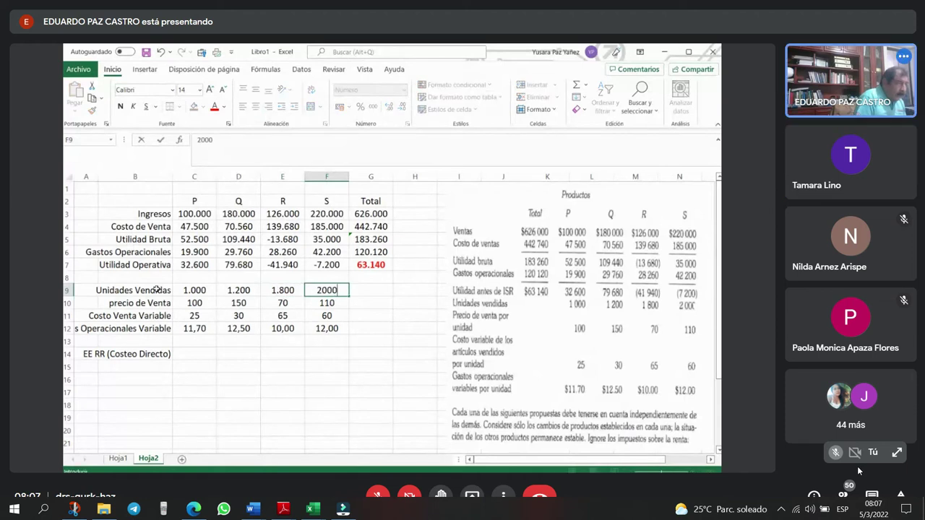
{"action": "key", "text": "Return"}
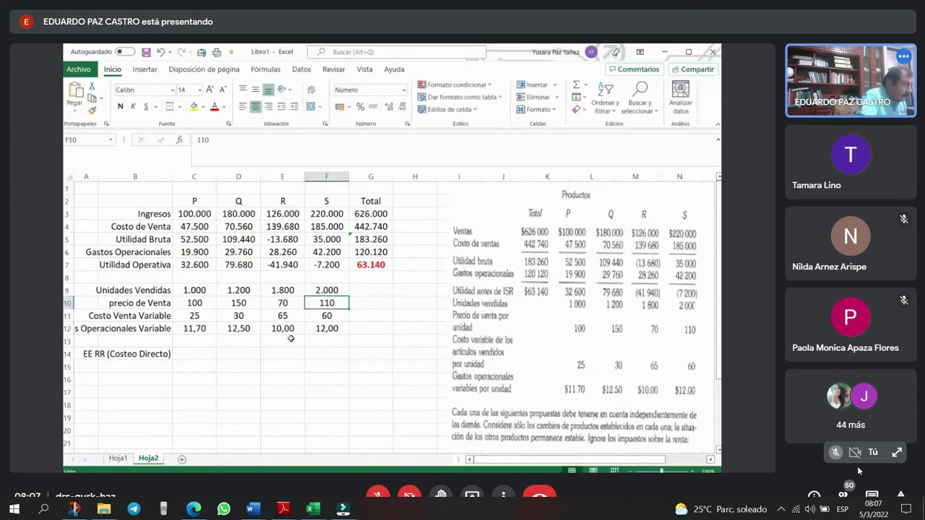
- Label cell B15, below the EE RR (Costeo Directo) heading, as "Ingresos"
{"action": "left_click", "coordinate": [167, 368]}
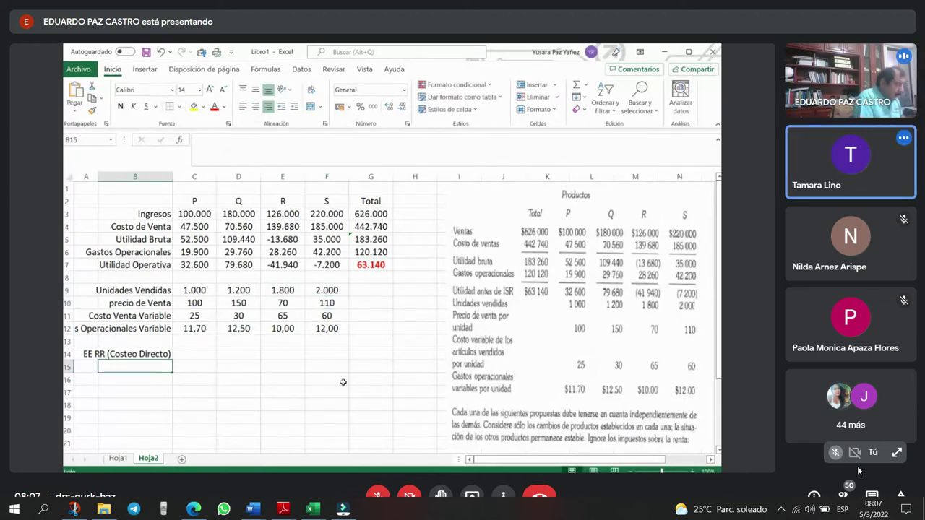
{"action": "type", "text": "Ingresos"}
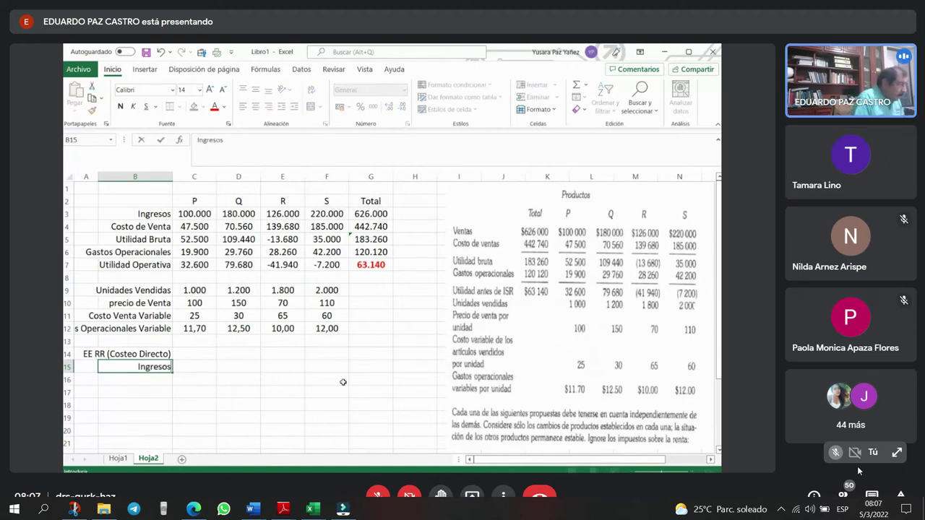
{"action": "key", "text": "Return"}
- Calculate product P's Ingresos in C15 as precio de Venta times Unidades Vendidas (C10*C9)
{"action": "key", "text": "Up"}
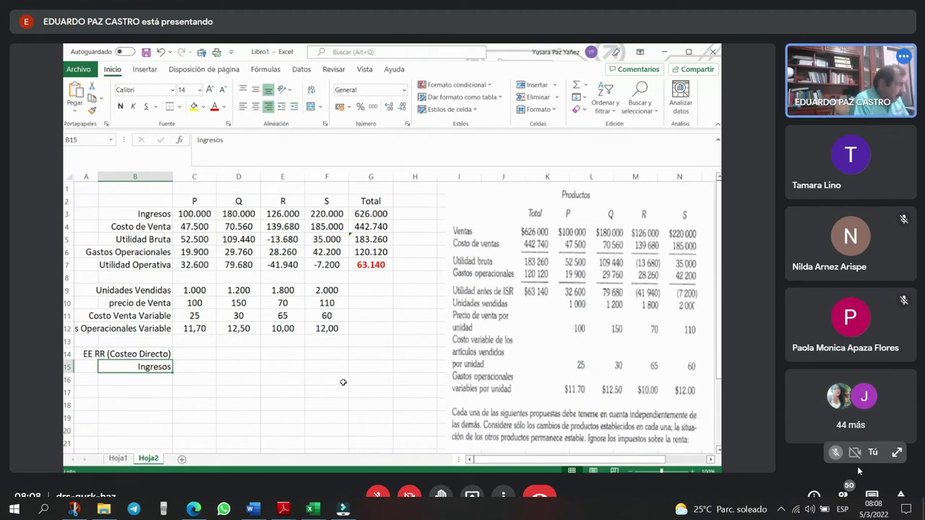
{"action": "key", "text": "Right"}
{"action": "type", "text": "+"}
{"action": "key", "text": "Up"}
{"action": "key", "text": "Up"}
{"action": "key", "text": "Up"}
{"action": "key", "text": "Up"}
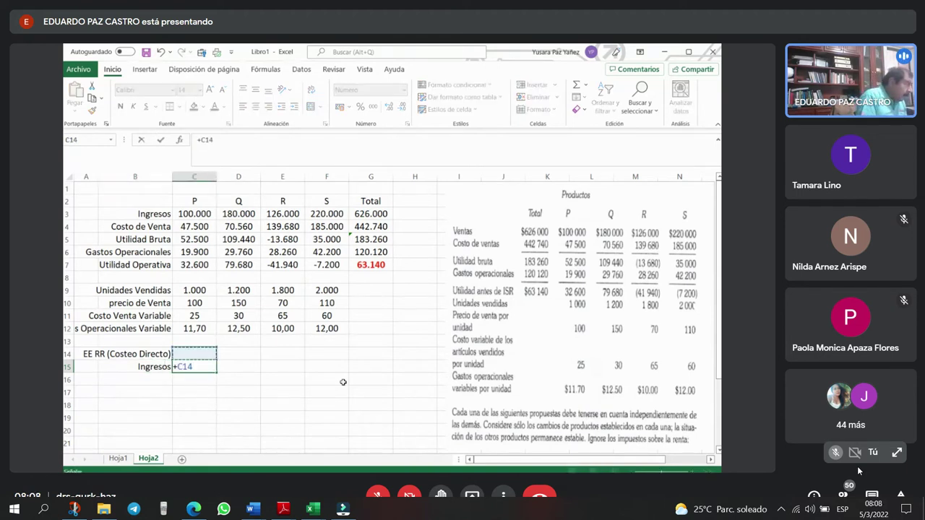
{"action": "key", "text": "Up"}
{"action": "type", "text": "*"}
{"action": "key", "text": "Up"}
{"action": "key", "text": "Up"}
{"action": "key", "text": "Up"}
{"action": "key", "text": "Up"}
{"action": "key", "text": "Up"}
{"action": "key", "text": "Up"}
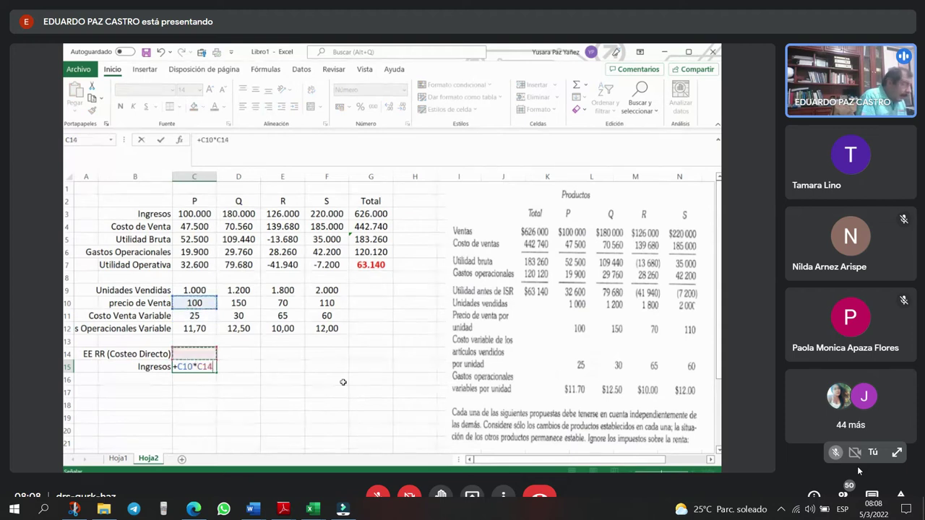
{"action": "key", "text": "Return"}
- Extend the C15 Ingresos formula to products Q, R and S, and sum C15:F15 in G15
{"action": "left_click", "coordinate": [192, 367]}
{"action": "left_click_drag", "start_coordinate": [217, 371], "coordinate": [371, 369]}
{"action": "key", "text": "alt+equal"}
{"action": "key", "text": "Return"}
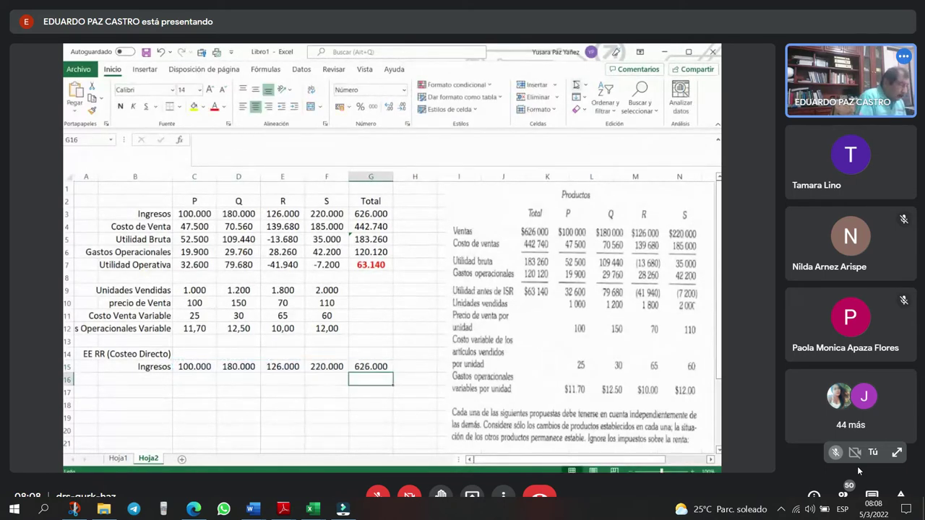
- Label cell B16, below Ingresos, as "Costo de Venta Var."
{"action": "left_click", "coordinate": [238, 379]}
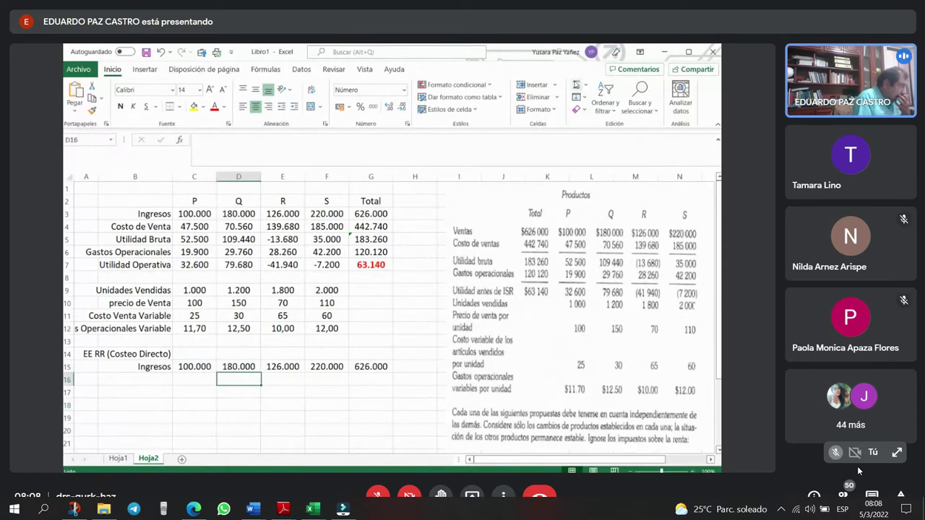
{"action": "key", "text": "Left"}
{"action": "key", "text": "Left"}
{"action": "type", "text": "Cosyto"}
{"action": "key", "text": "BackSpace"}
{"action": "key", "text": "BackSpace"}
{"action": "key", "text": "BackSpace"}
{"action": "type", "text": "to de Venta Va"}
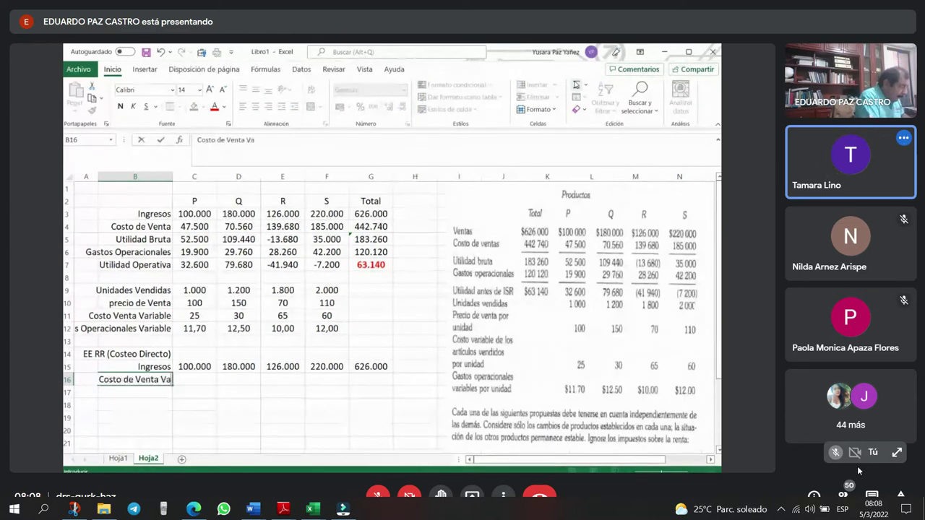
{"action": "type", "text": "r."}
{"action": "key", "text": "Return"}
- Calculate product P's variable cost of sales in C16 as Costo Venta Variable times Unidades Vendidas (C11*C9)
{"action": "left_click", "coordinate": [194, 379]}
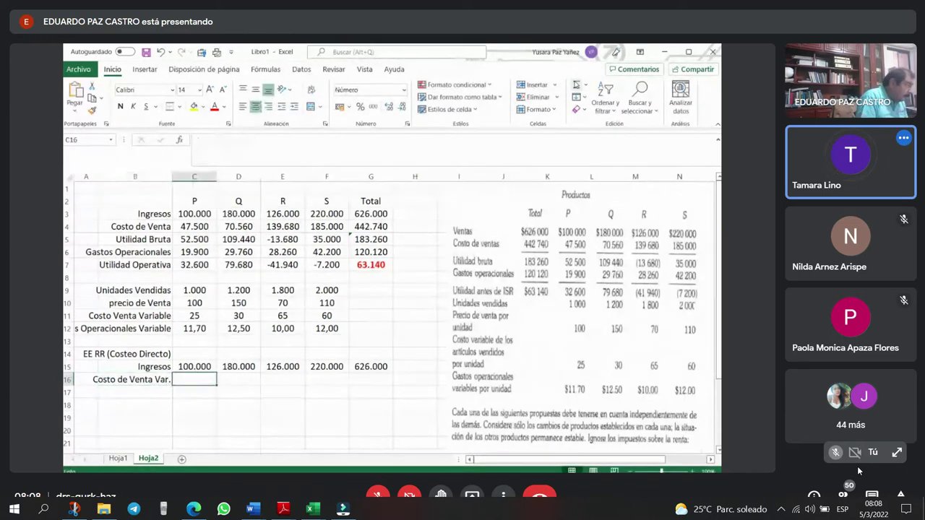
{"action": "type", "text": "+"}
{"action": "key", "text": "Up"}
{"action": "key", "text": "Up"}
{"action": "key", "text": "Up"}
{"action": "key", "text": "Up"}
{"action": "key", "text": "Up"}
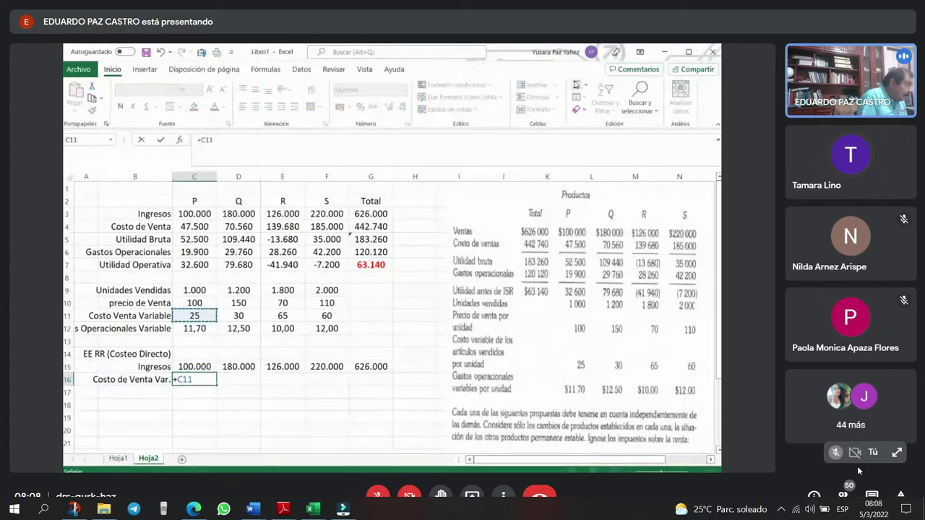
{"action": "type", "text": "*"}
{"action": "key", "text": "Up"}
{"action": "key", "text": "Up"}
{"action": "key", "text": "Up"}
{"action": "key", "text": "Up"}
{"action": "key", "text": "Up"}
{"action": "key", "text": "Up"}
{"action": "key", "text": "Up"}
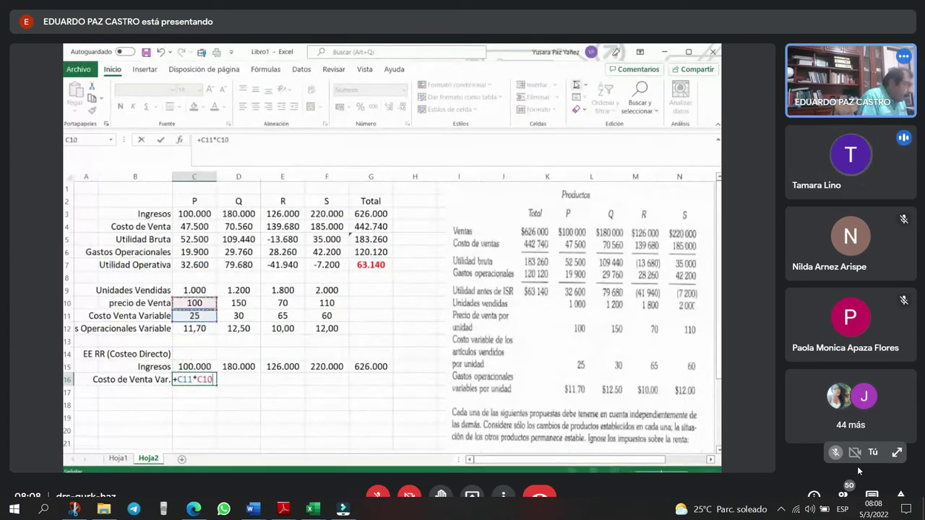
{"action": "key", "text": "Return"}
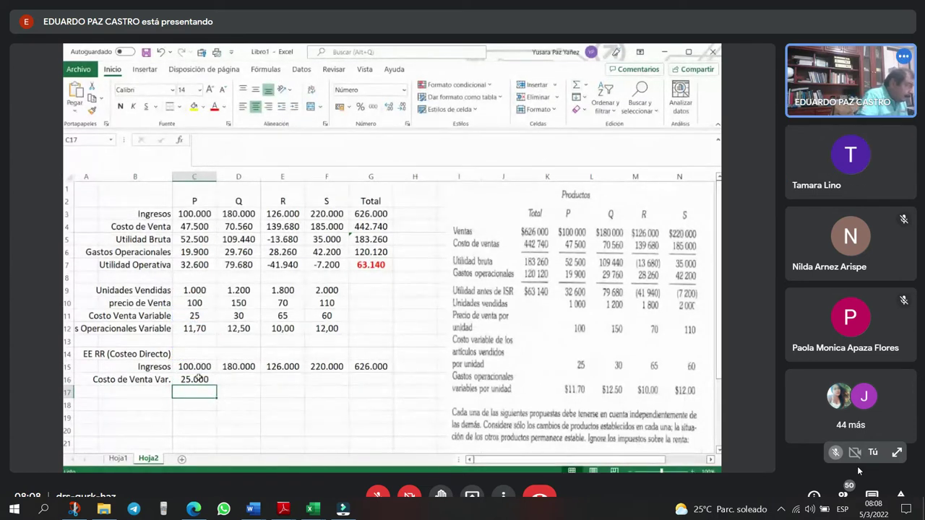
- Extend the C16 formula to products Q, R and S, and total the row in G16 with the sum formula from G15
{"action": "left_click", "coordinate": [198, 377]}
{"action": "left_click_drag", "start_coordinate": [216, 385], "coordinate": [392, 385]}
{"action": "left_click", "coordinate": [371, 366]}
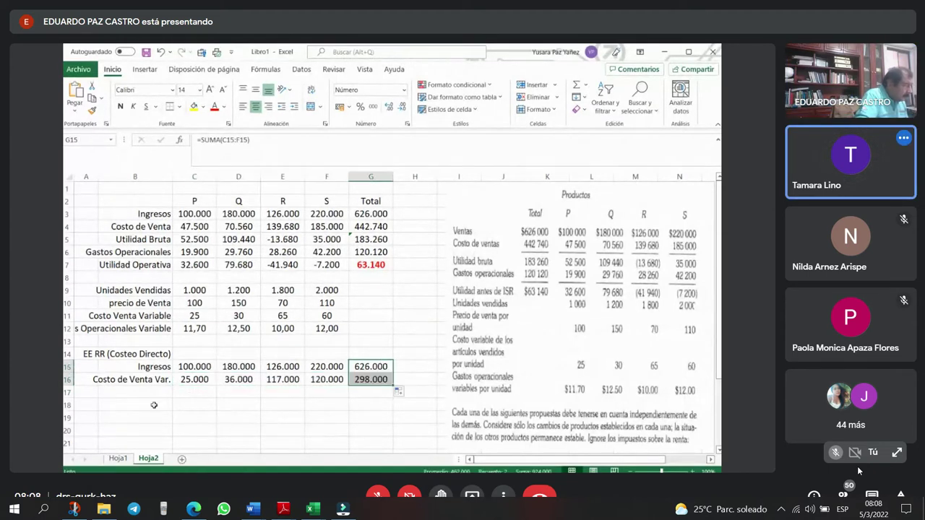
- Label cell B17 as "Margen de Cont Prod."
{"action": "left_click", "coordinate": [152, 395]}
{"action": "type", "text": "Margen de Cin"}
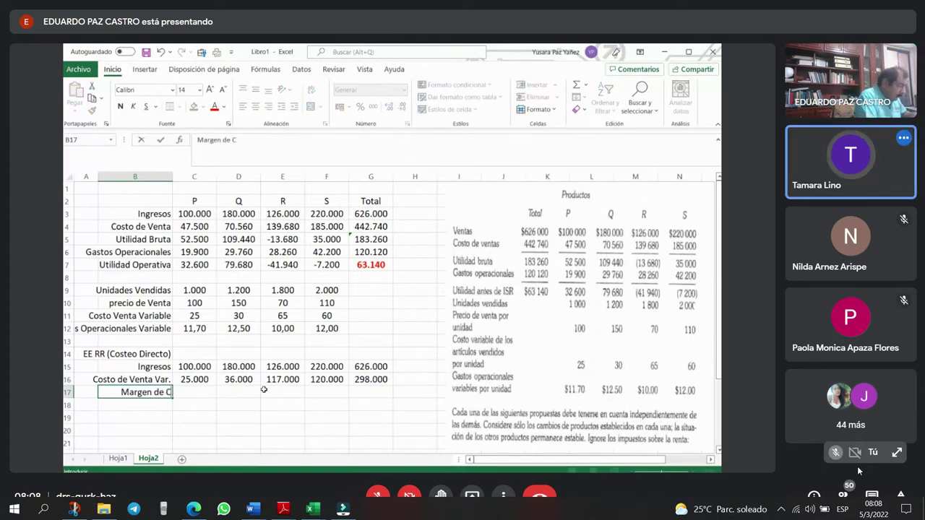
{"action": "key", "text": "BackSpace"}
{"action": "key", "text": "BackSpace"}
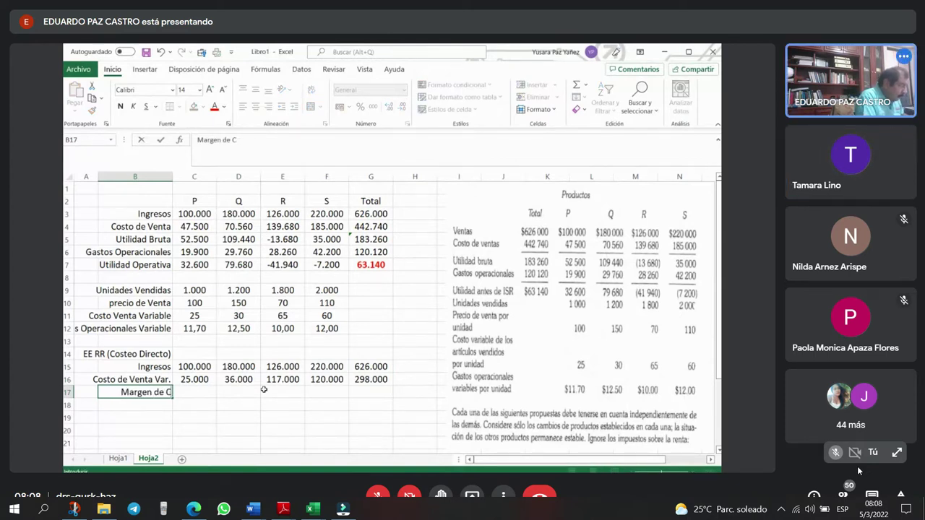
{"action": "type", "text": "ont Prod."}
{"action": "key", "text": "Tab"}
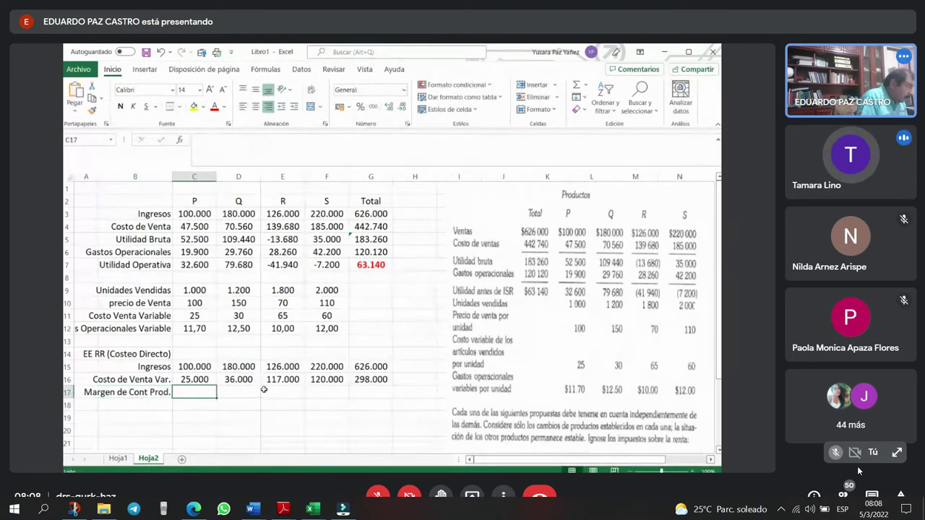
- Calculate the Margen de Cont Prod. in C17 as C15-C16 and extend the formula through G17
{"action": "type", "text": "+C15-C16"}
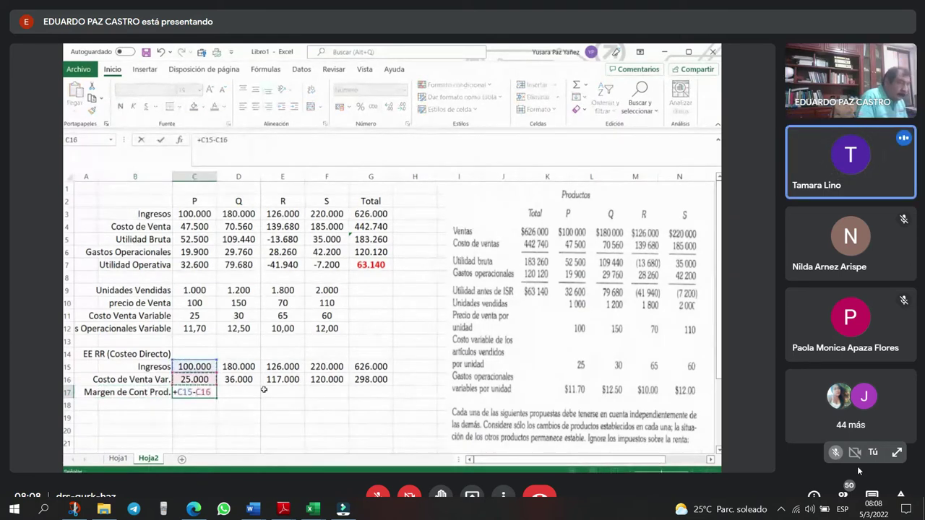
{"action": "key", "text": "Return"}
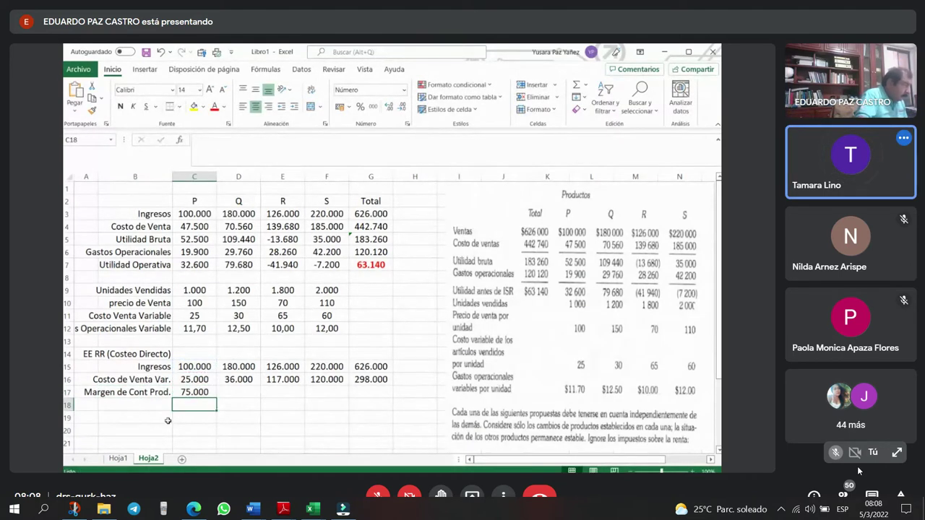
{"action": "left_click", "coordinate": [207, 392]}
{"action": "left_click_drag", "start_coordinate": [216, 398], "coordinate": [390, 397]}
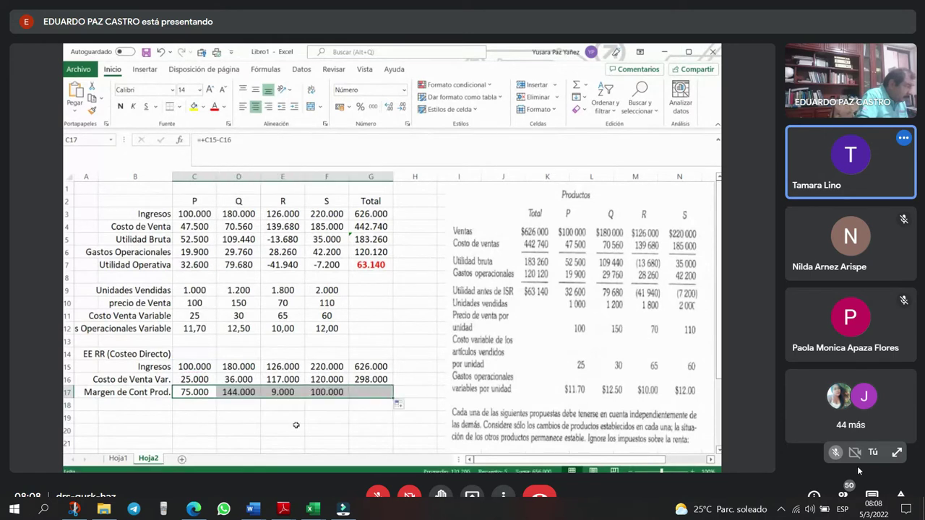
- Label cell B18 as "Gastos Oper. Variables"
{"action": "left_click", "coordinate": [153, 403]}
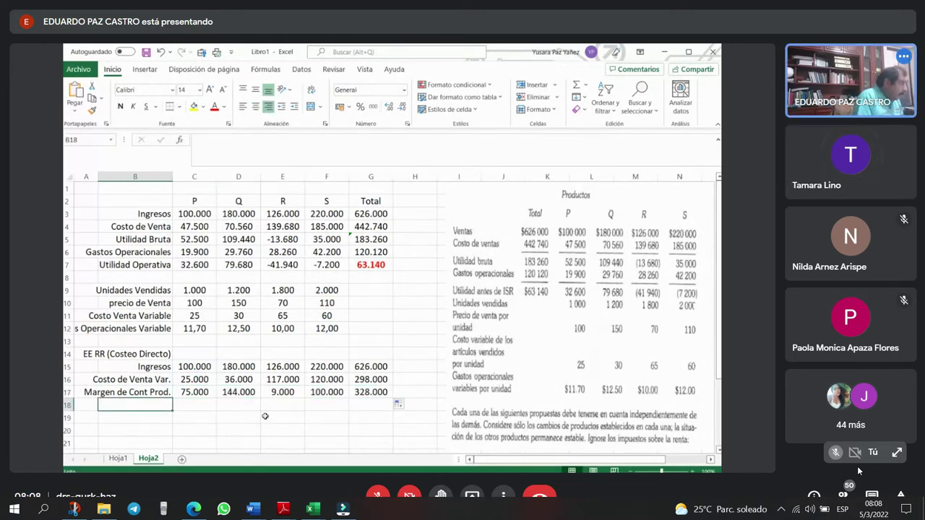
{"action": "type", "text": "Gastos"}
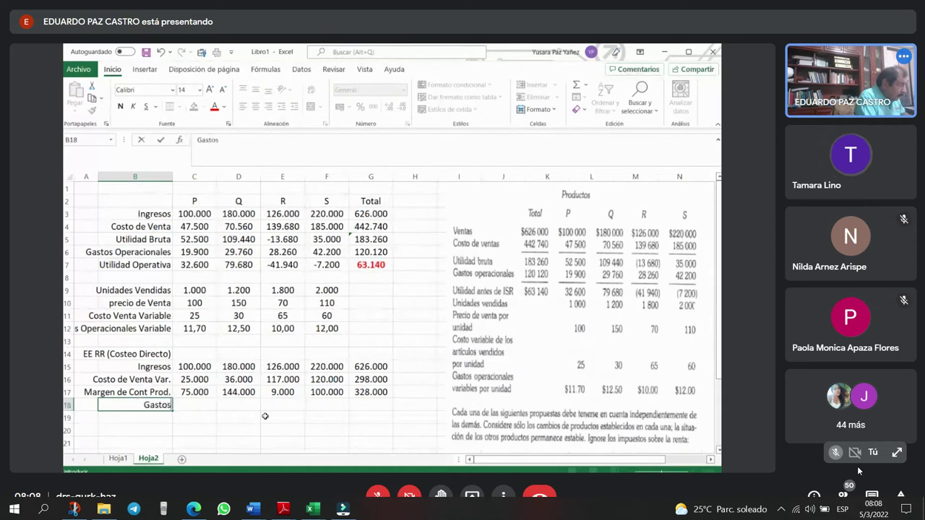
{"action": "type", "text": " Oper."}
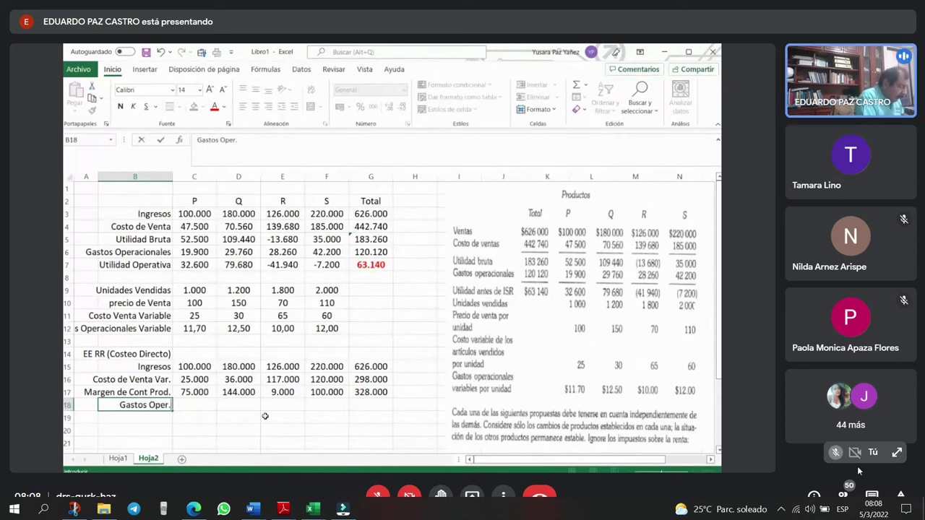
{"action": "type", "text": " Variables"}
{"action": "key", "text": "Return"}
- Calculate product P's variable operating expenses in C18 as the unit expense times Unidades Vendidas (C12*C9)
{"action": "key", "text": "Up"}
{"action": "key", "text": "Right"}
{"action": "type", "text": "+"}
{"action": "key", "text": "Up"}
{"action": "key", "text": "Up"}
{"action": "key", "text": "Up"}
{"action": "key", "text": "Up"}
{"action": "key", "text": "Up"}
{"action": "key", "text": "Up"}
{"action": "type", "text": "*"}
{"action": "key", "text": "Up"}
{"action": "key", "text": "Up"}
{"action": "key", "text": "Up"}
{"action": "key", "text": "Up"}
{"action": "key", "text": "Up"}
{"action": "key", "text": "Up"}
{"action": "key", "text": "Up"}
{"action": "key", "text": "Up"}
{"action": "key", "text": "Up"}
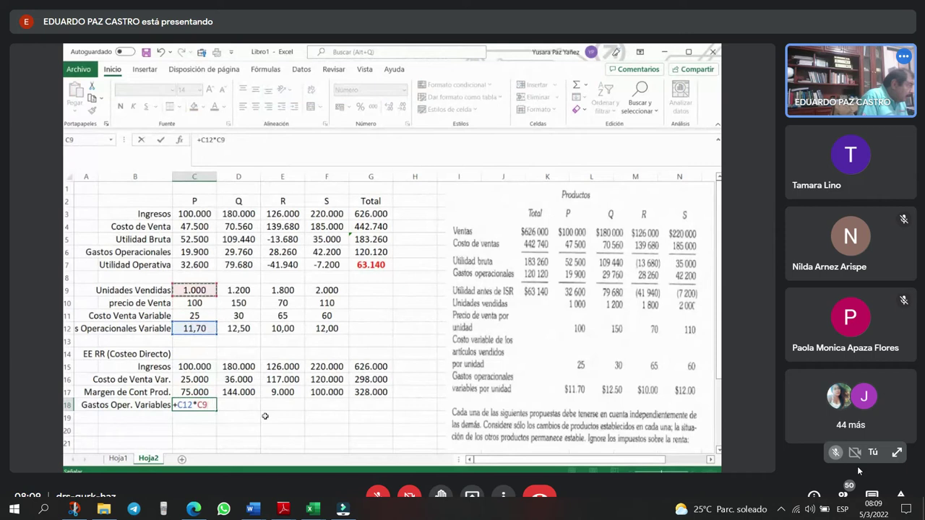
{"action": "key", "text": "Return"}
- Check which cells the Costo de Venta Var. formula in C16 refers to
{"action": "key", "text": "Left"}
{"action": "key", "text": "Up"}
{"action": "key", "text": "Up"}
{"action": "key", "text": "Up"}
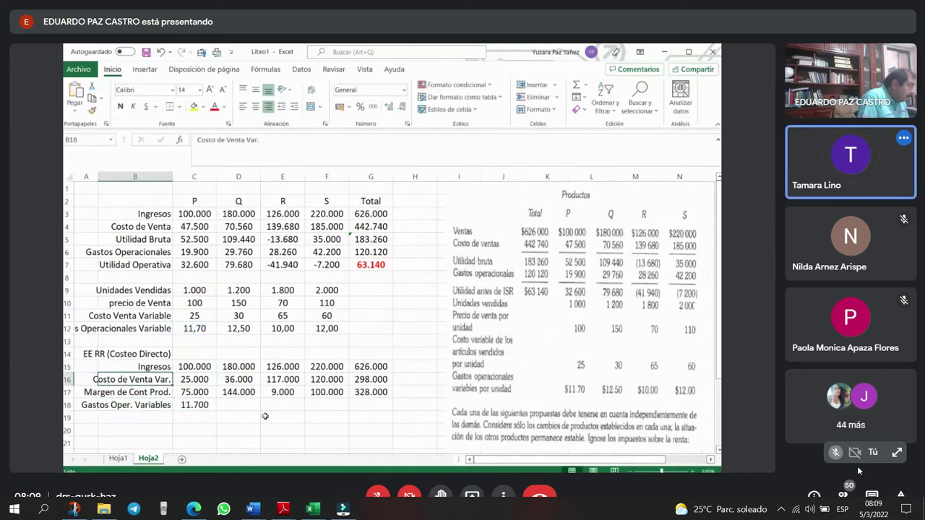
{"action": "key", "text": "Right"}
{"action": "key", "text": "F2"}
{"action": "key", "text": "Escape"}
- Check the Gastos Oper. Variables formula in C18 and extend it across the row through G18
{"action": "left_click", "coordinate": [195, 406]}
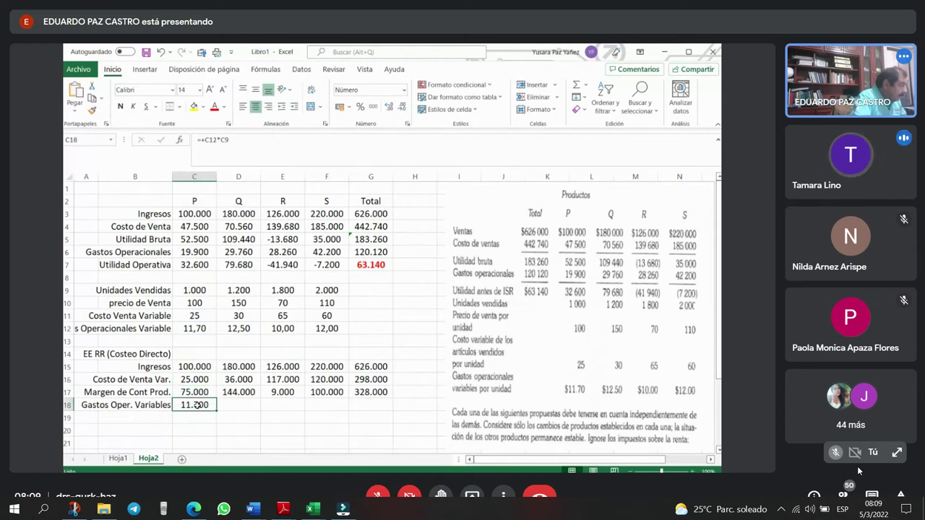
{"action": "key", "text": "F2"}
{"action": "key", "text": "Escape"}
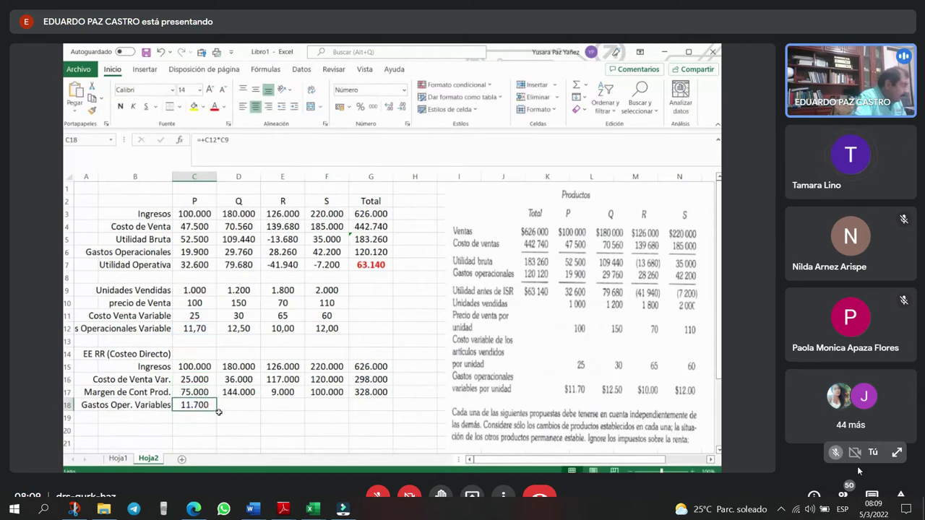
{"action": "left_click_drag", "start_coordinate": [217, 410], "coordinate": [382, 414]}
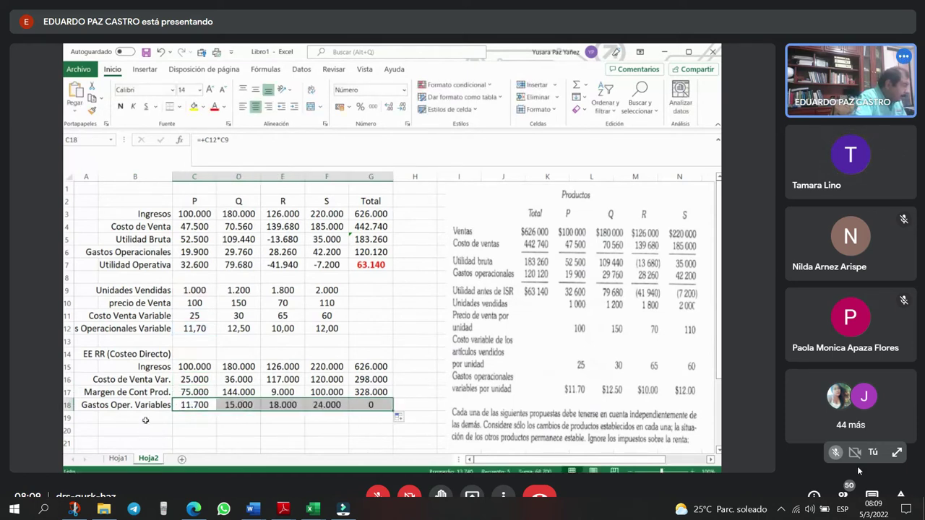
- Label cell B19 as "Margen de Cont. Total"
{"action": "left_click", "coordinate": [156, 419]}
{"action": "type", "text": "M"}
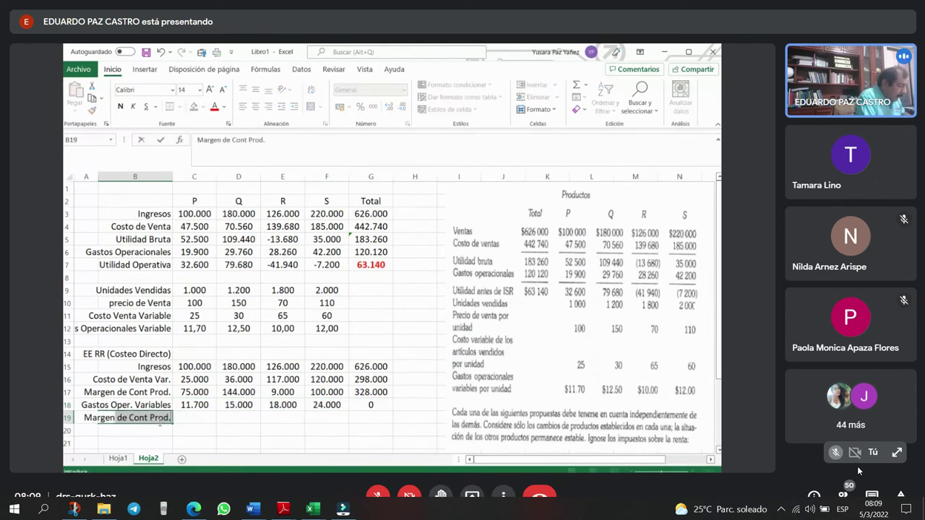
{"action": "type", "text": "argen de Cont. Total"}
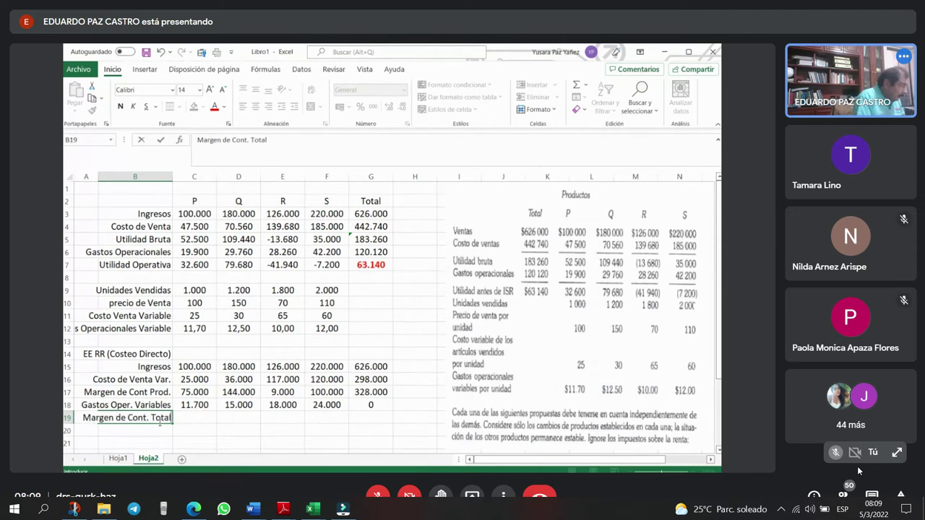
{"action": "key", "text": "Tab"}
- Calculate the Margen de Cont. Total in C19 as C17-C18 and extend the formula through G19
{"action": "type", "text": "+"}
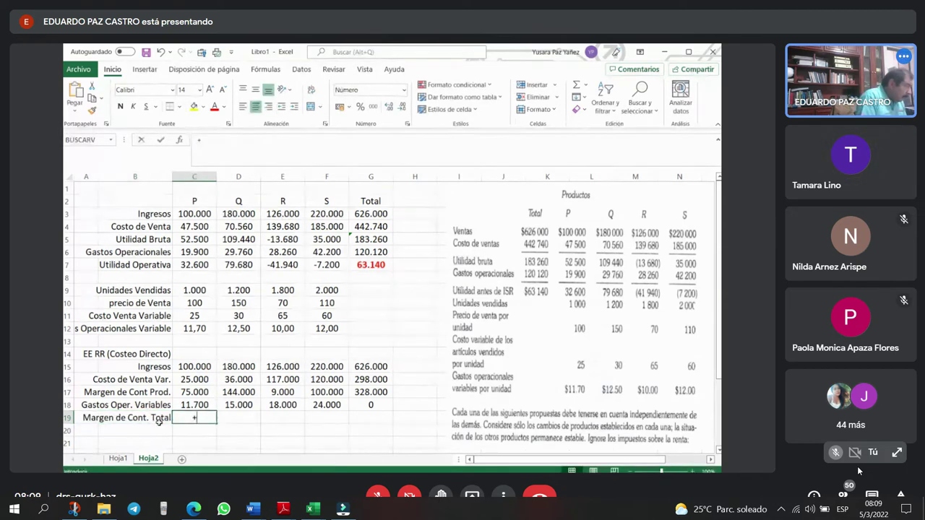
{"action": "key", "text": "Up"}
{"action": "key", "text": "Up"}
{"action": "type", "text": "-"}
{"action": "key", "text": "Up"}
{"action": "key", "text": "Return"}
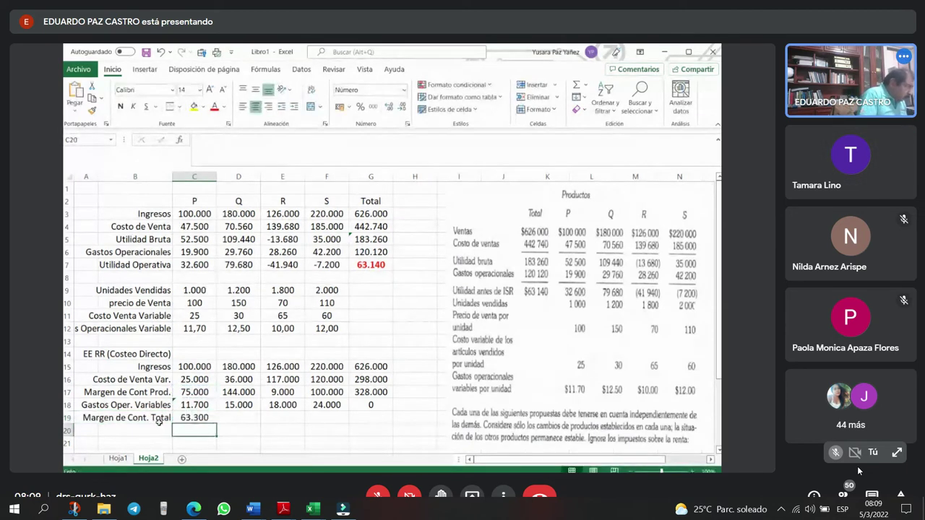
{"action": "left_click", "coordinate": [213, 417]}
{"action": "left_click_drag", "start_coordinate": [216, 419], "coordinate": [388, 419]}
- Replace the Gastos Oper. Variables total in G18 with a copy of the row-sum formula from G16
{"action": "left_click", "coordinate": [369, 378]}
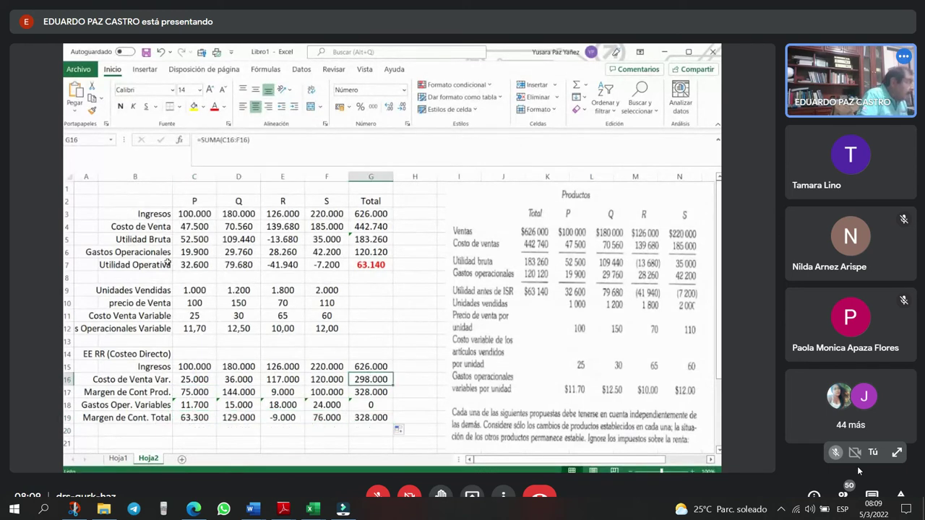
{"action": "left_click", "coordinate": [91, 99]}
{"action": "left_click", "coordinate": [370, 405]}
{"action": "key", "text": "ctrl+v"}
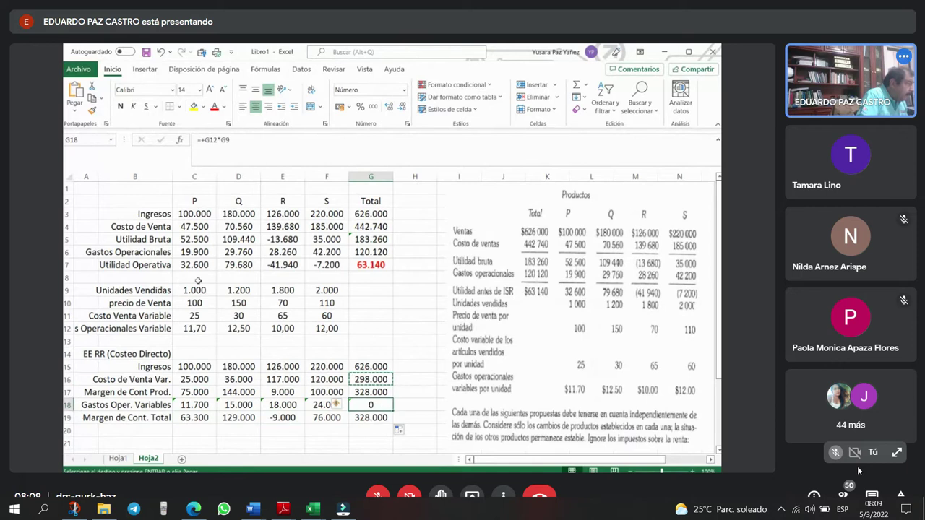
{"action": "left_click", "coordinate": [373, 420]}
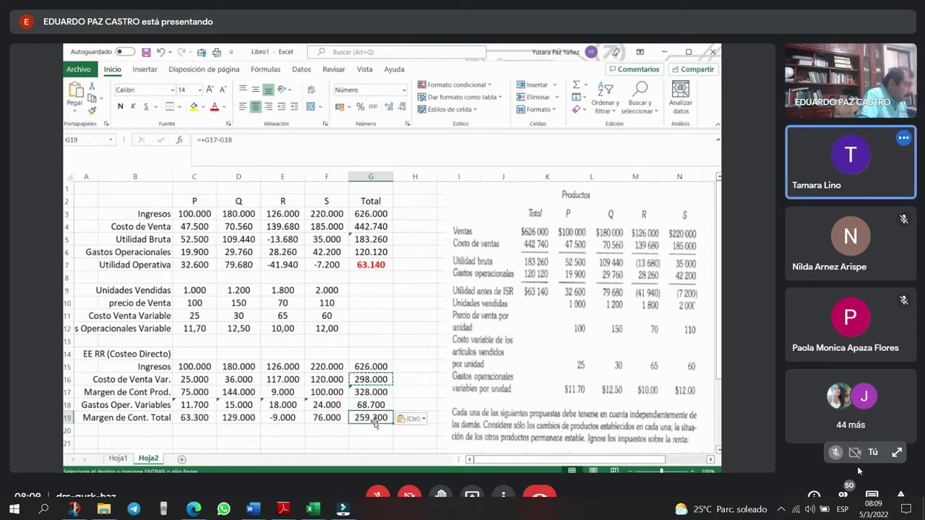
- Label cell B20, below Margen de Cont. Total, as "Costos Fijos"
{"action": "left_click", "coordinate": [119, 431]}
{"action": "type", "text": "Costos Fijos"}
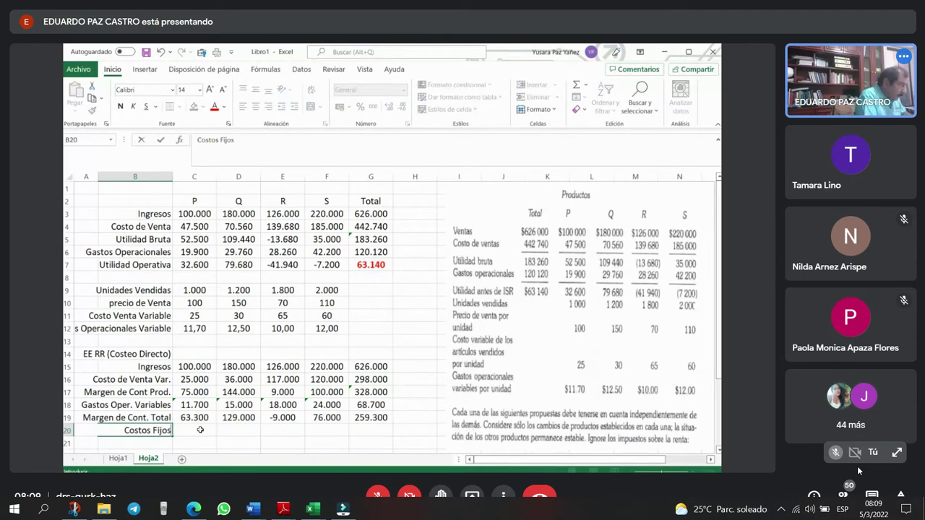
{"action": "key", "text": "Return"}
- Label cells B21 and B22, below Costos Fijos, as "Produccion" and "Operacionales"
{"action": "key", "text": "Return"}
{"action": "key", "text": "Return"}
{"action": "key", "text": "Return"}
{"action": "key", "text": "Up"}
{"action": "key", "text": "Up"}
{"action": "key", "text": "Up"}
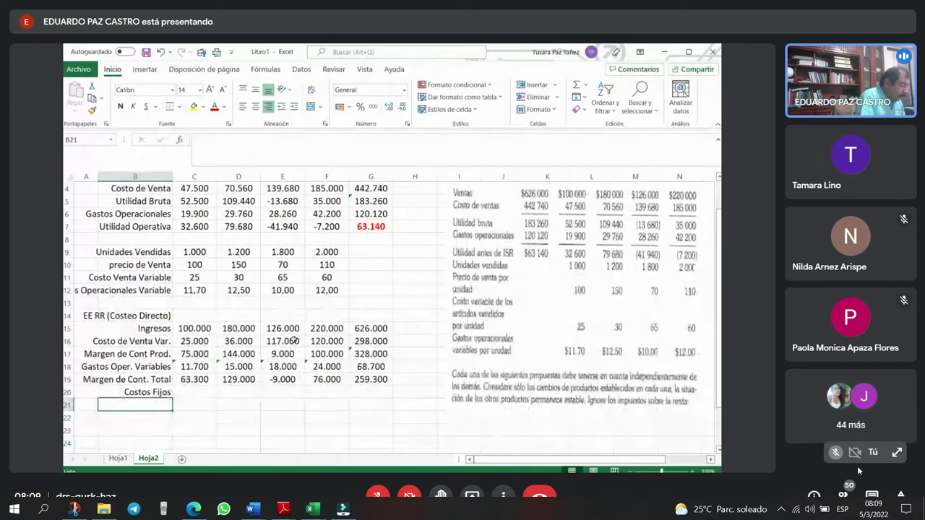
{"action": "type", "text": "Produccion"}
{"action": "key", "text": "Return"}
{"action": "type", "text": "Opera"}
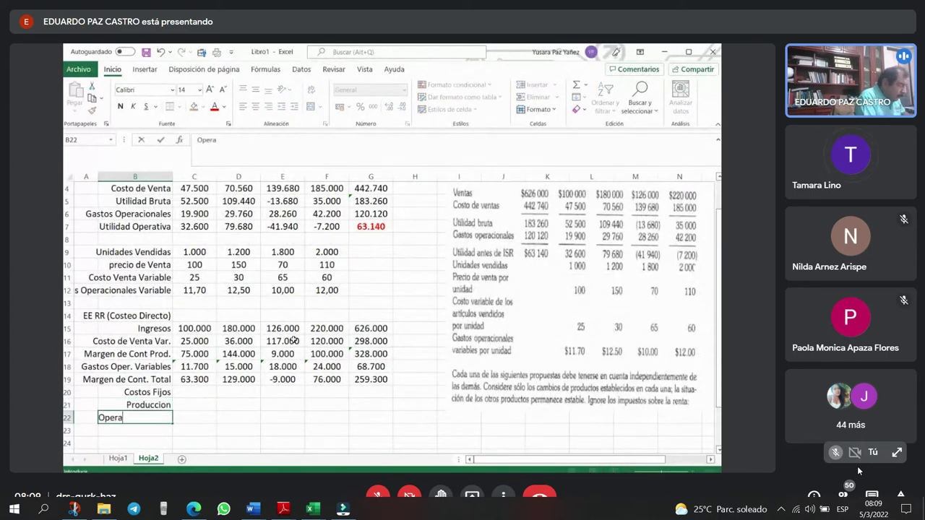
{"action": "type", "text": "ciopnales"}
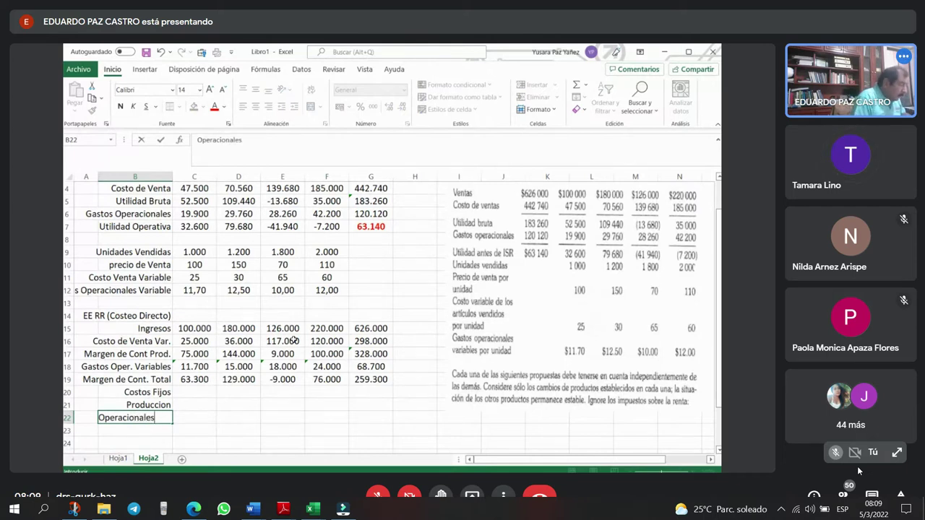
{"action": "key", "text": "Return"}
- Start a formula in C21 for product P's fixed Produccion costs
{"action": "key", "text": "Up"}
{"action": "key", "text": "Up"}
{"action": "key", "text": "Right"}
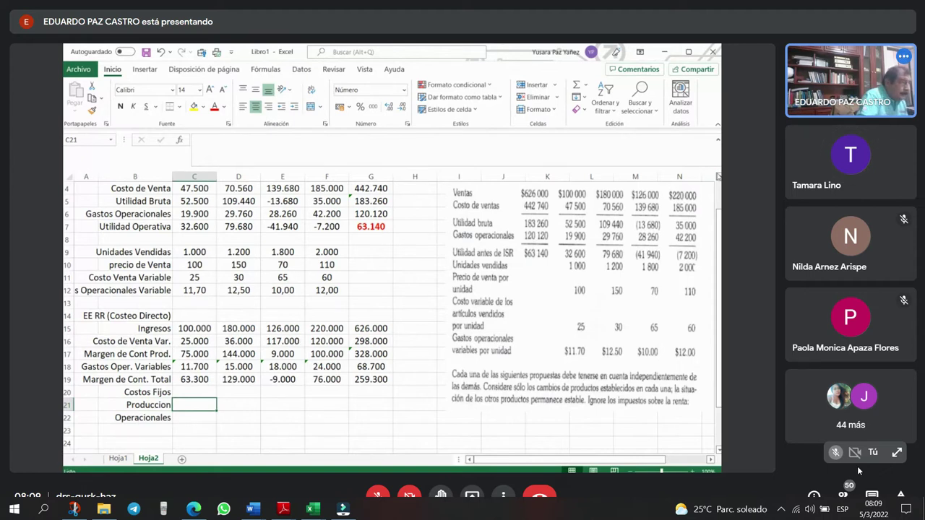
{"action": "scroll", "coordinate": [390, 311], "scroll_direction": "up", "scroll_amount": 2}
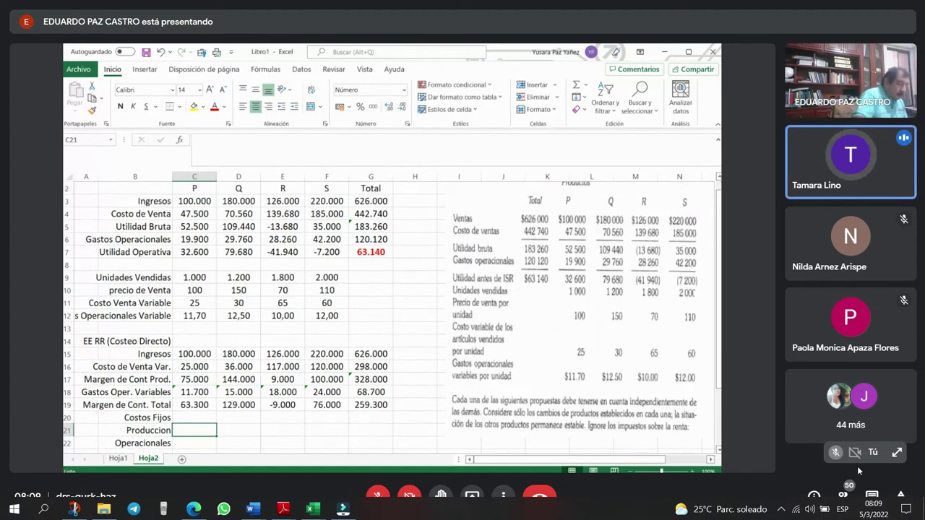
{"action": "type", "text": "+"}
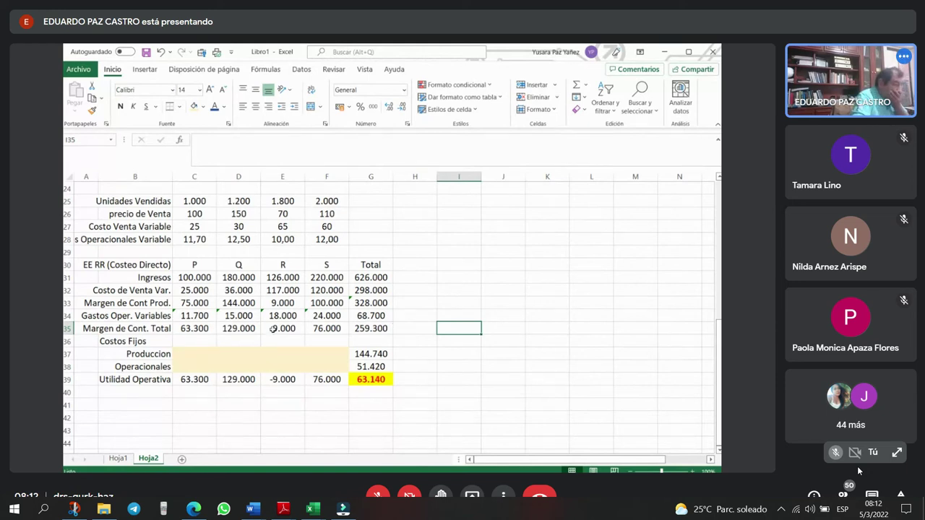
- Label cell B41, below the second direct-costing statement, as "Diferencia (Propuesta - Actual)"
{"action": "scroll", "coordinate": [265, 411], "scroll_direction": "up", "scroll_amount": 2}
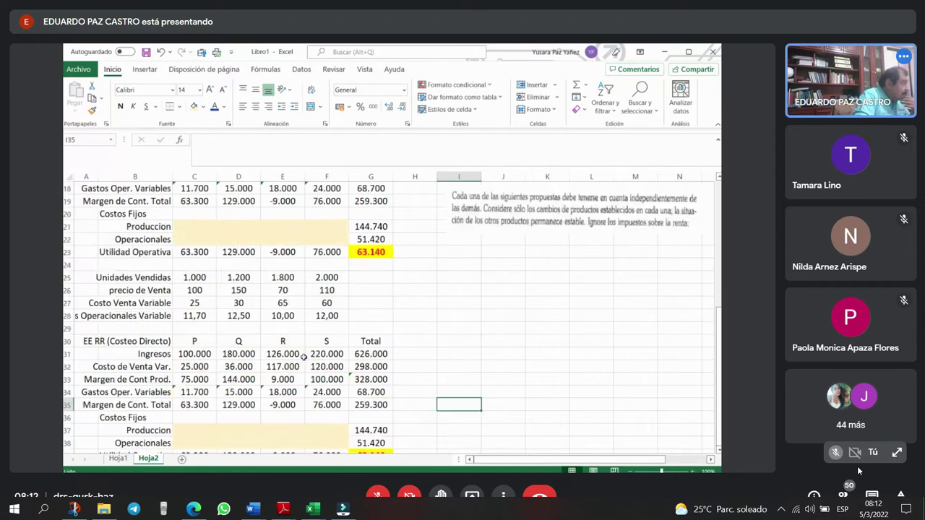
{"action": "left_click", "coordinate": [370, 251]}
{"action": "scroll", "coordinate": [393, 369], "scroll_direction": "down", "scroll_amount": 2}
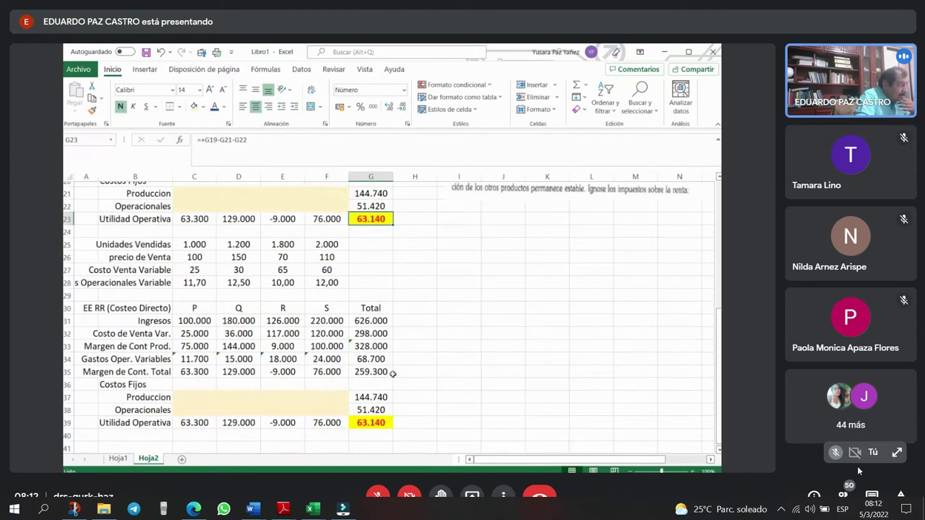
{"action": "left_click", "coordinate": [162, 407]}
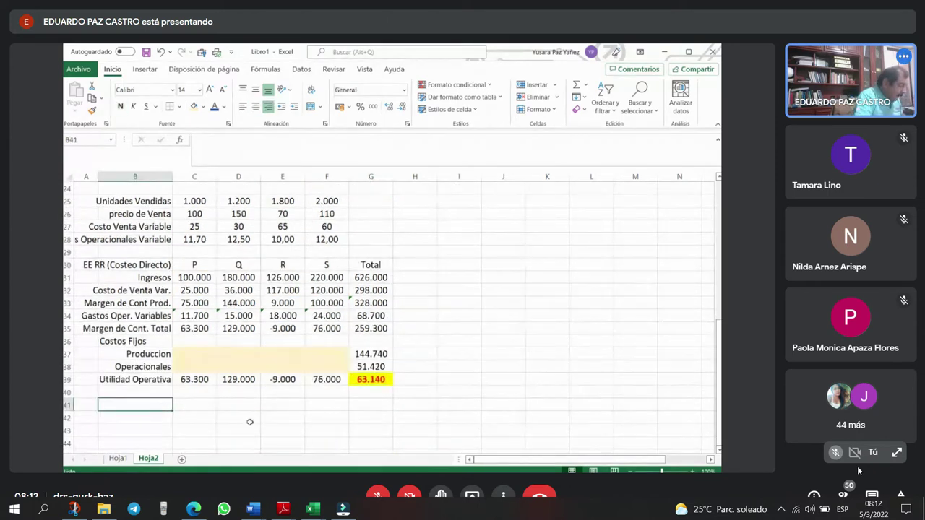
{"action": "type", "text": "Diferencia"}
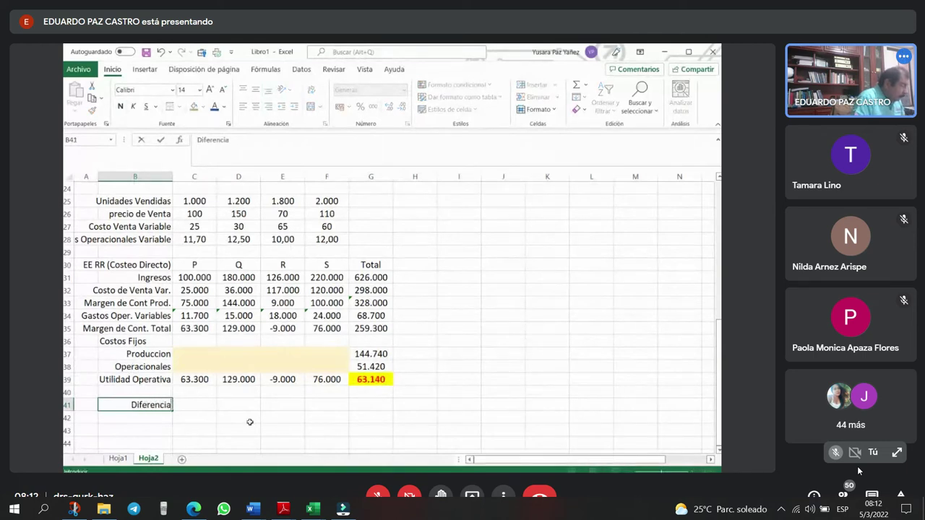
{"action": "key", "text": "Return"}
{"action": "key", "text": "Up"}
{"action": "key", "text": "Up"}
{"action": "key", "text": "Down"}
{"action": "key", "text": "F2"}
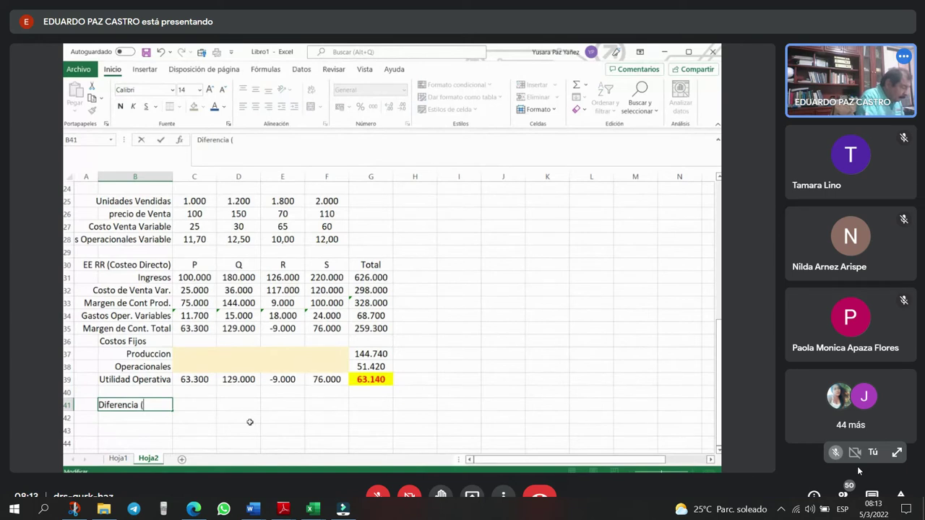
{"action": "type", "text": "(Propuesta"}
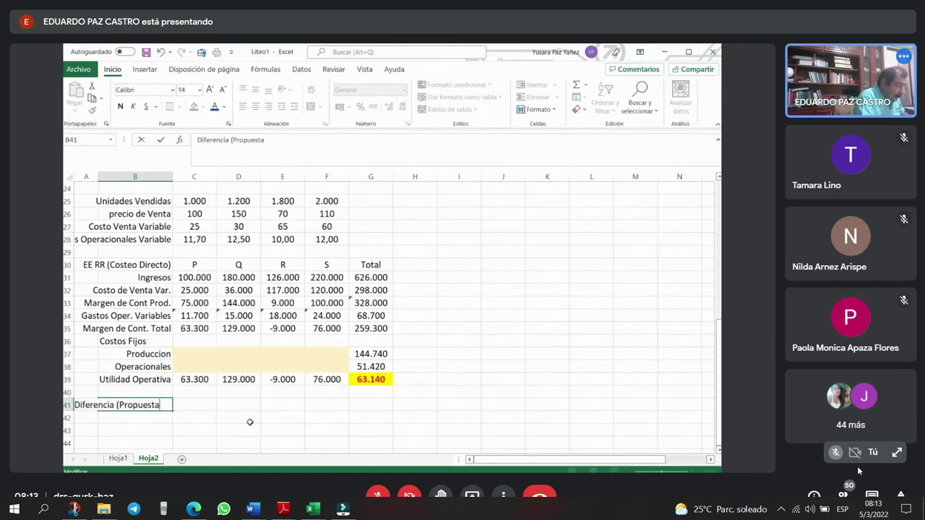
{"action": "type", "text": " - Actual"}
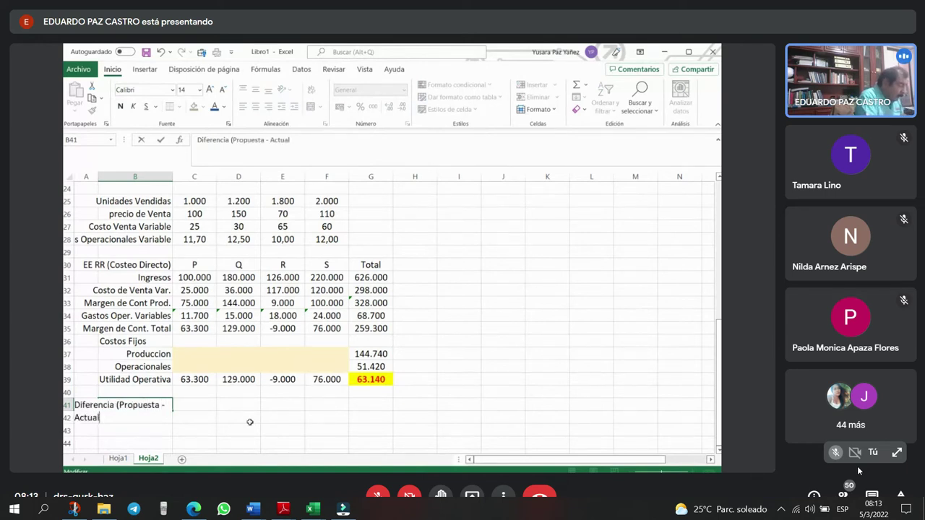
{"action": "type", "text": ")"}
{"action": "key", "text": "Return"}
- Calculate the difference in G41 as the proposed total Utilidad Operativa minus the current one, G39-G23
{"action": "key", "text": "Up"}
{"action": "key", "text": "Right"}
{"action": "key", "text": "Right"}
{"action": "key", "text": "Right"}
{"action": "key", "text": "Right"}
{"action": "key", "text": "Right"}
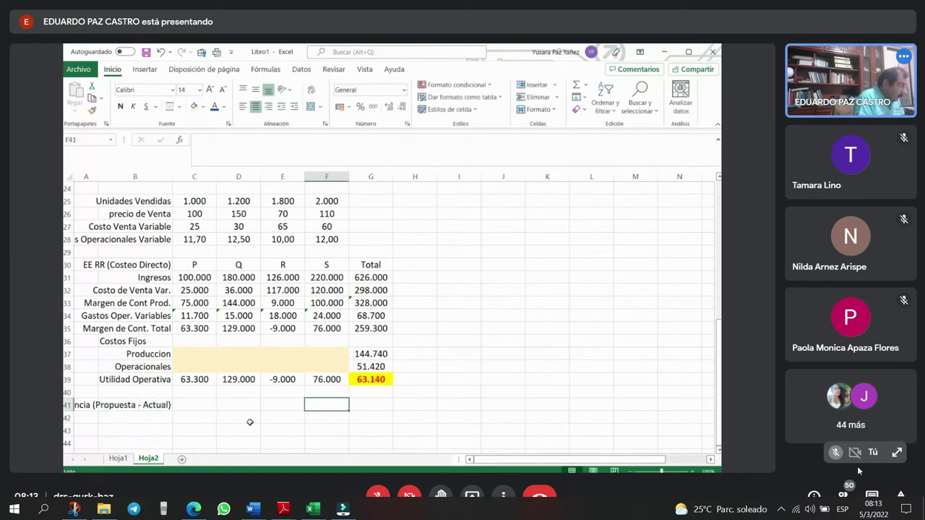
{"action": "type", "text": "+"}
{"action": "key", "text": "Up"}
{"action": "key", "text": "Up"}
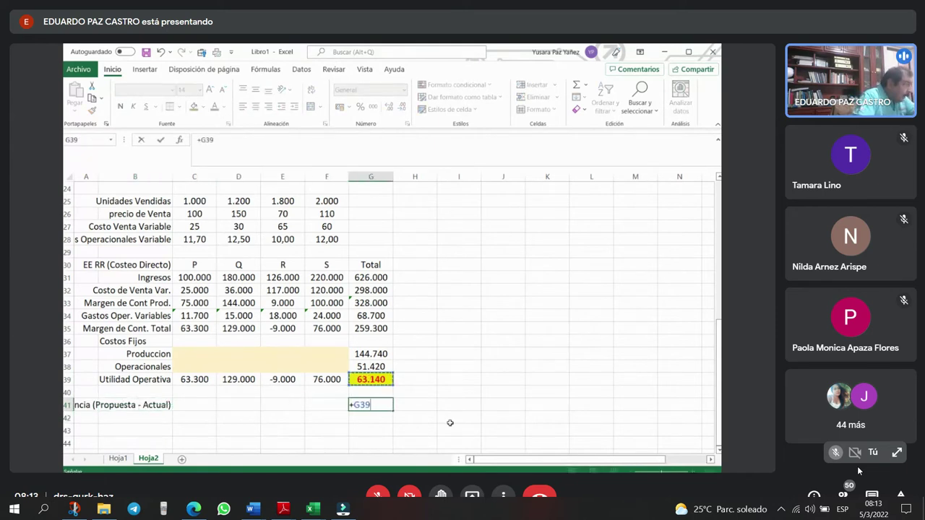
{"action": "type", "text": "-"}
{"action": "key", "text": "Up"}
{"action": "key", "text": "Up"}
{"action": "key", "text": "Up"}
{"action": "key", "text": "Up"}
{"action": "key", "text": "Up"}
{"action": "key", "text": "Up"}
{"action": "key", "text": "Up"}
{"action": "key", "text": "Up"}
{"action": "key", "text": "Up"}
{"action": "key", "text": "Up"}
{"action": "key", "text": "Up"}
{"action": "key", "text": "Up"}
{"action": "key", "text": "Up"}
{"action": "key", "text": "Up"}
{"action": "key", "text": "Up"}
{"action": "key", "text": "Up"}
{"action": "key", "text": "Up"}
{"action": "key", "text": "Up"}
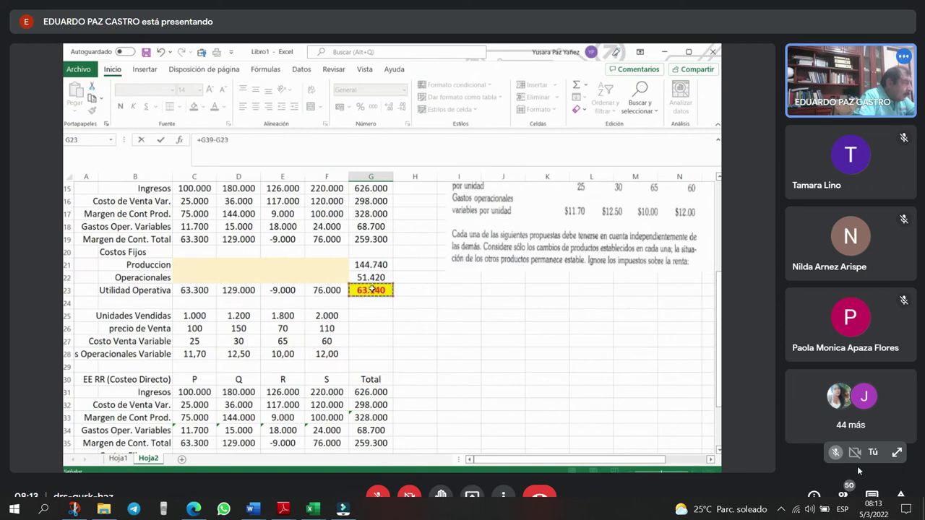
{"action": "key", "text": "Return"}
{"action": "key", "text": "Up"}
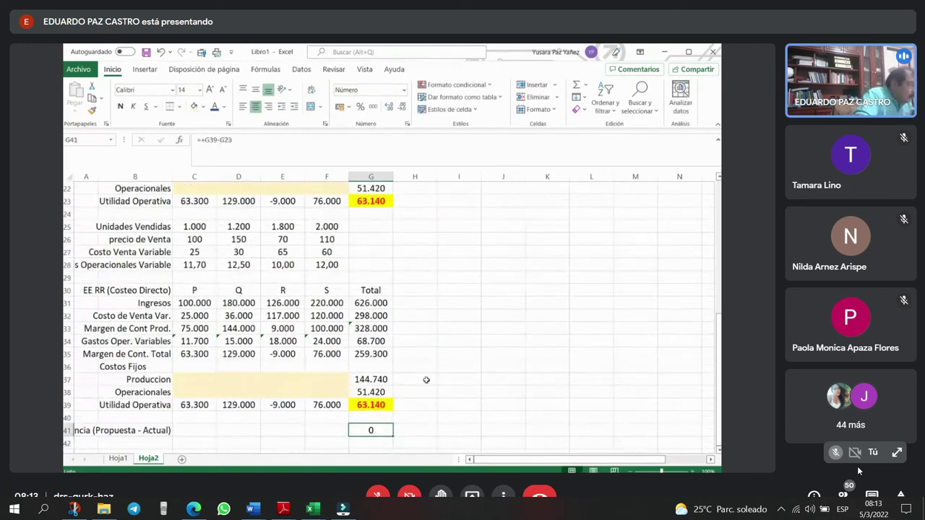
- Format the difference in G41 with a light orange fill, bold blue text and font size 16
{"action": "left_click", "coordinate": [203, 107]}
{"action": "left_click", "coordinate": [239, 160]}
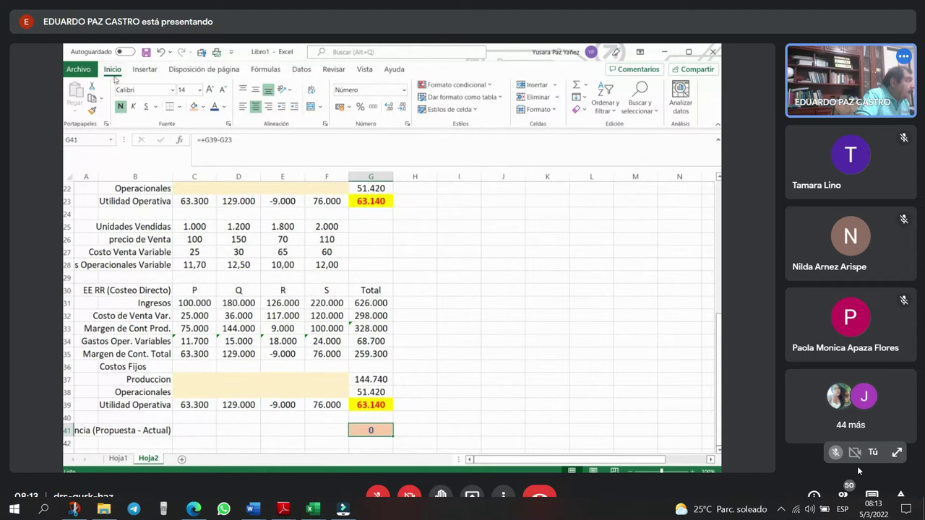
{"action": "left_click", "coordinate": [210, 90]}
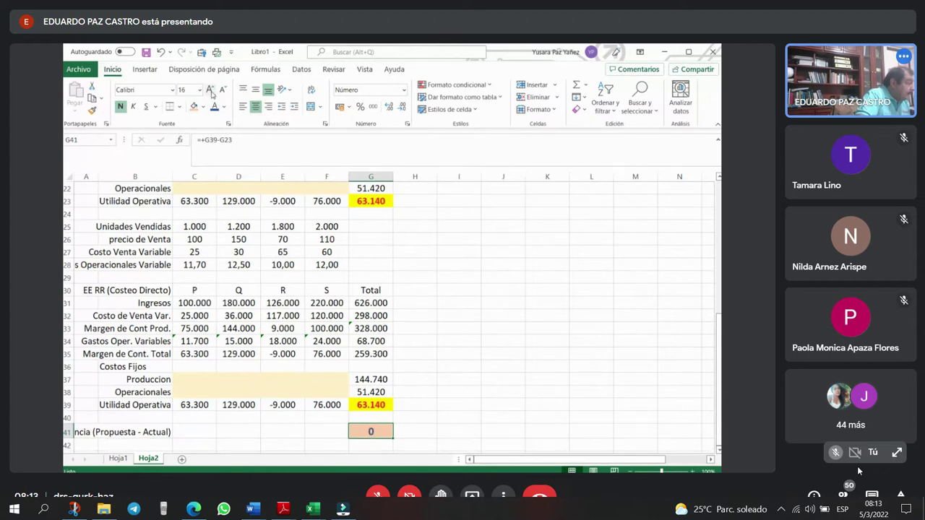
{"action": "left_click", "coordinate": [460, 326]}
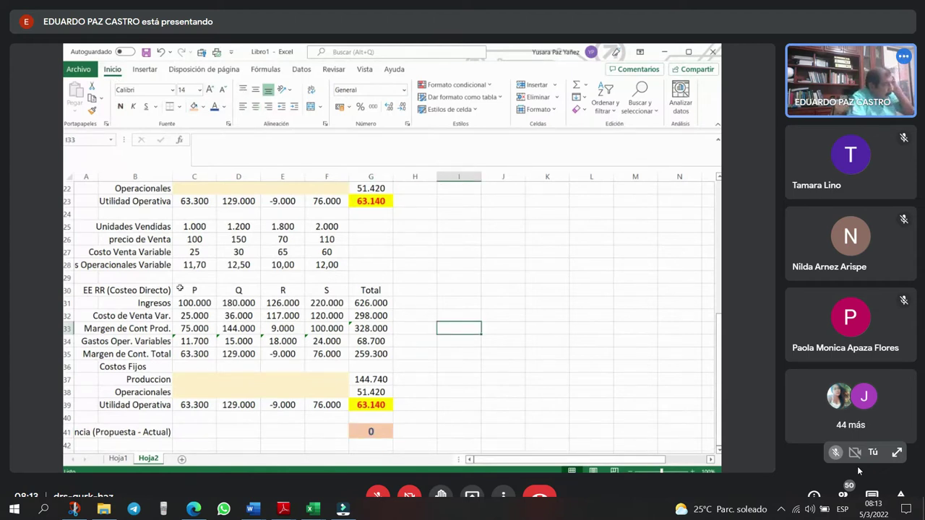
- Clear product R's Unidades Vendidas in E25 to test dropping the product, and restore the value 1800
{"action": "scroll", "coordinate": [458, 304], "scroll_direction": "up", "scroll_amount": 4}
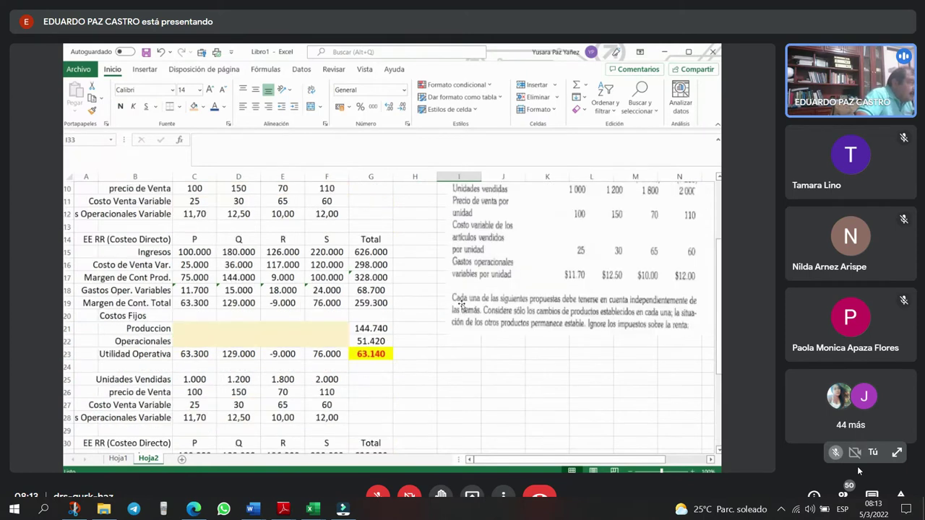
{"action": "scroll", "coordinate": [372, 336], "scroll_direction": "down", "scroll_amount": 4}
{"action": "scroll", "coordinate": [372, 337], "scroll_direction": "down", "scroll_amount": 1}
{"action": "scroll", "coordinate": [391, 337], "scroll_direction": "up", "scroll_amount": 2}
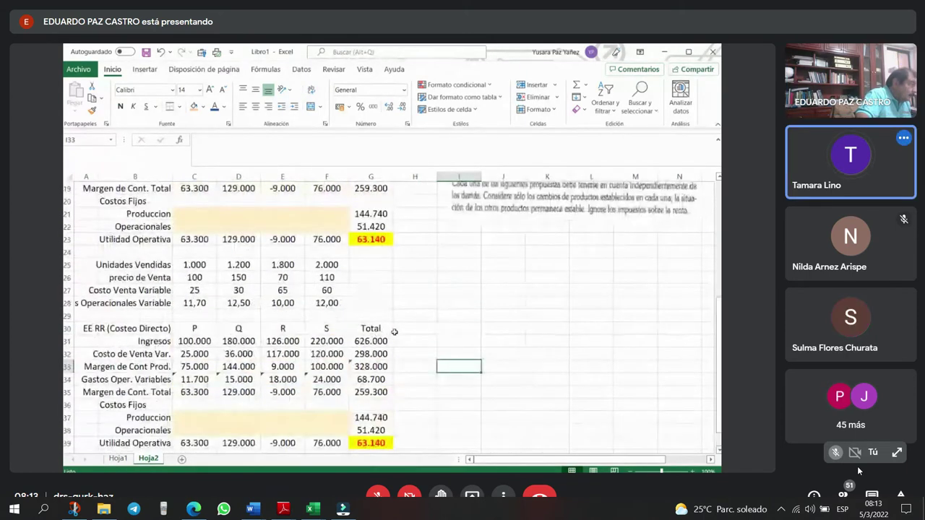
{"action": "scroll", "coordinate": [405, 336], "scroll_direction": "down", "scroll_amount": 1}
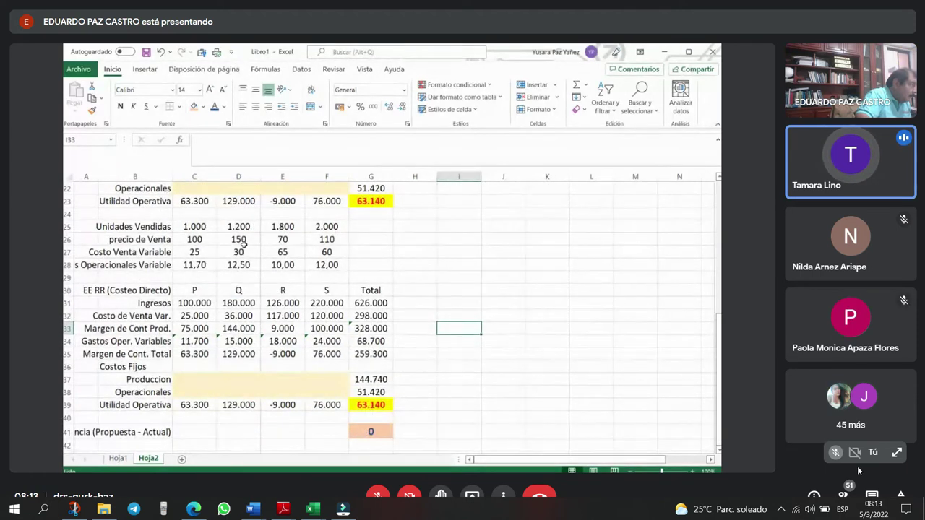
{"action": "left_click_drag", "start_coordinate": [287, 290], "coordinate": [282, 343]}
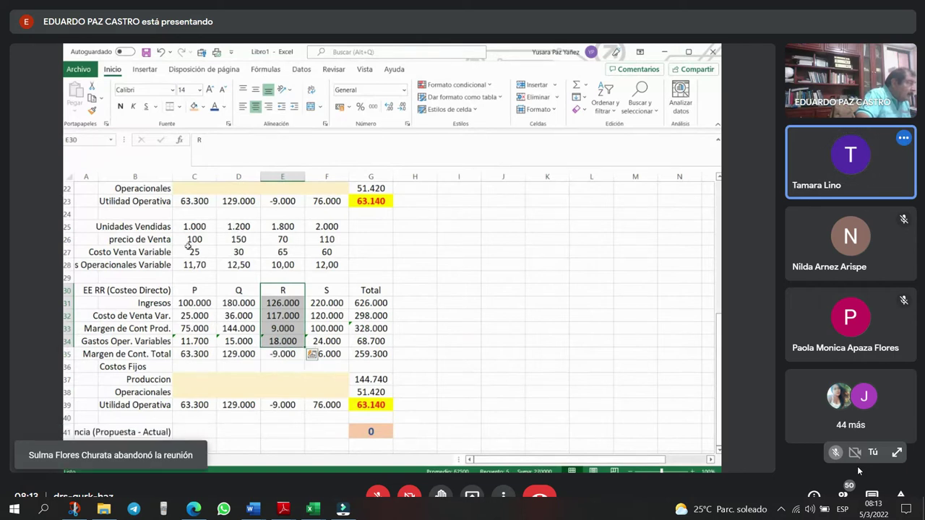
{"action": "left_click", "coordinate": [279, 227]}
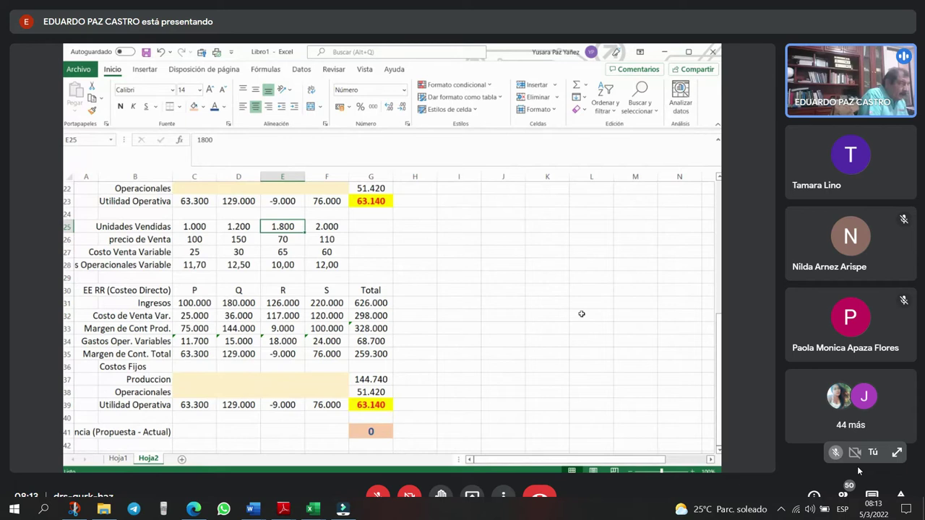
{"action": "key", "text": "Delete"}
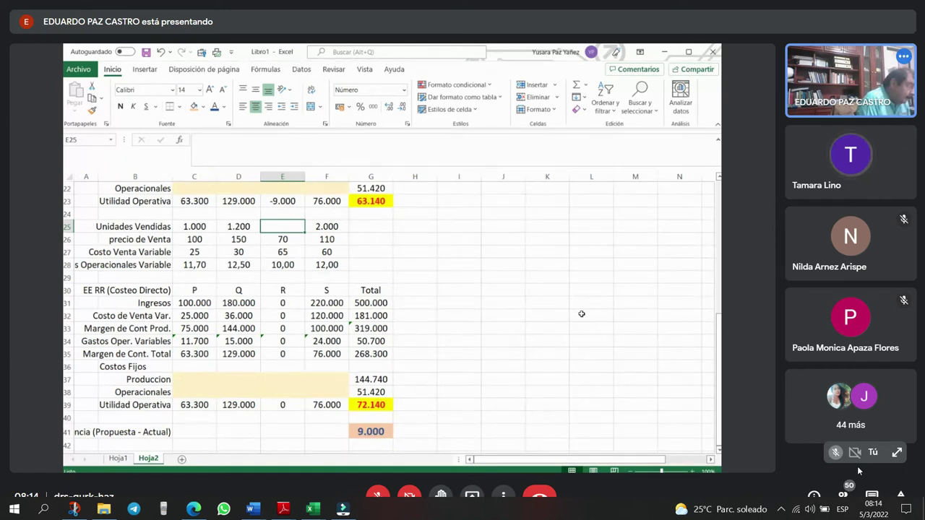
{"action": "type", "text": "1800"}
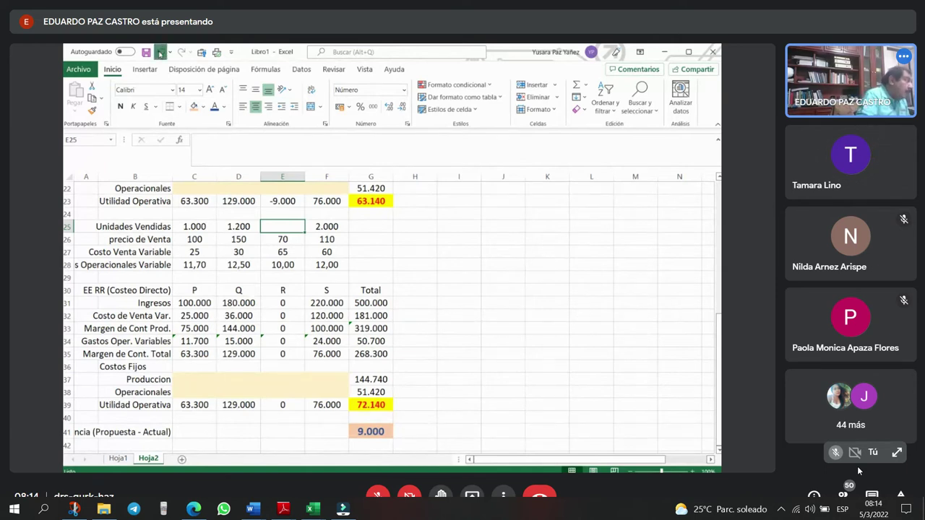
{"action": "key", "text": "ctrl+Return"}
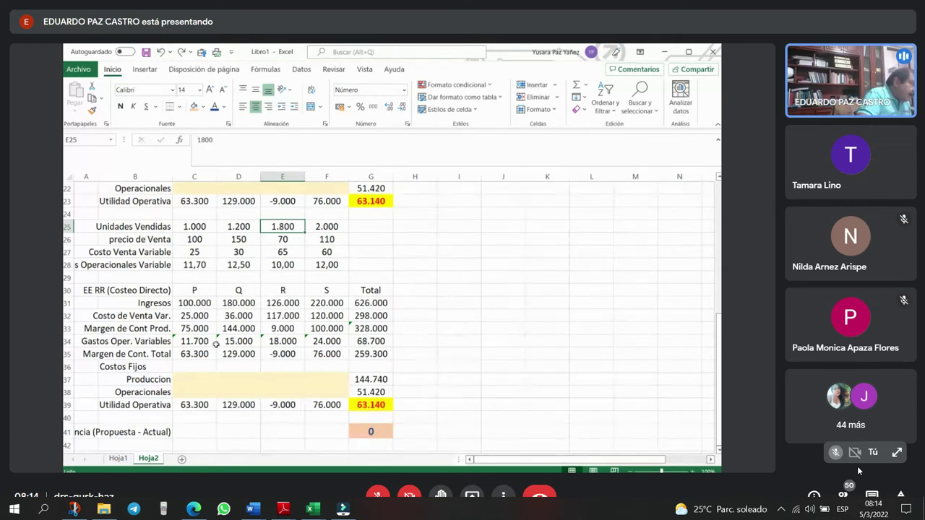
- Ignore the inconsistent-formula errors in the Gastos Oper. Variables cells C34:F34 and the Margen de Cont Prod. total G33
{"action": "left_click_drag", "start_coordinate": [183, 339], "coordinate": [330, 344]}
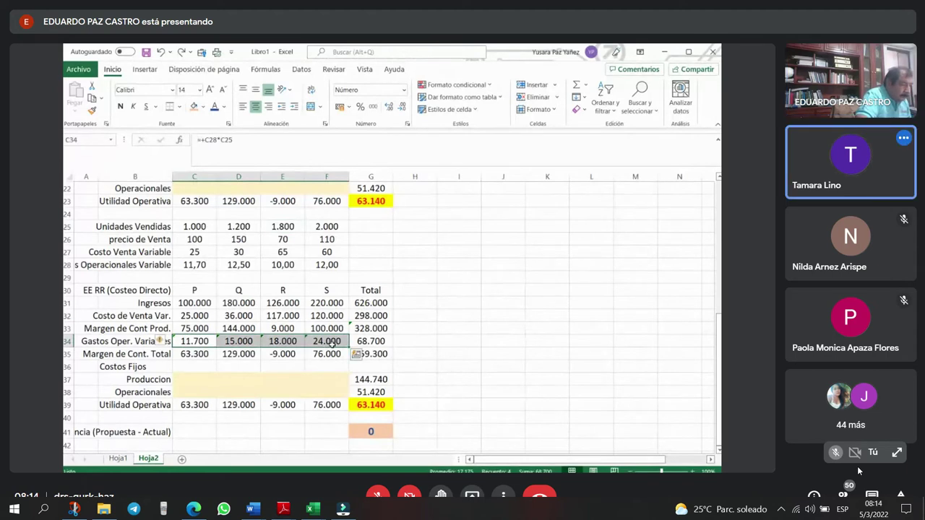
{"action": "left_click", "coordinate": [159, 340]}
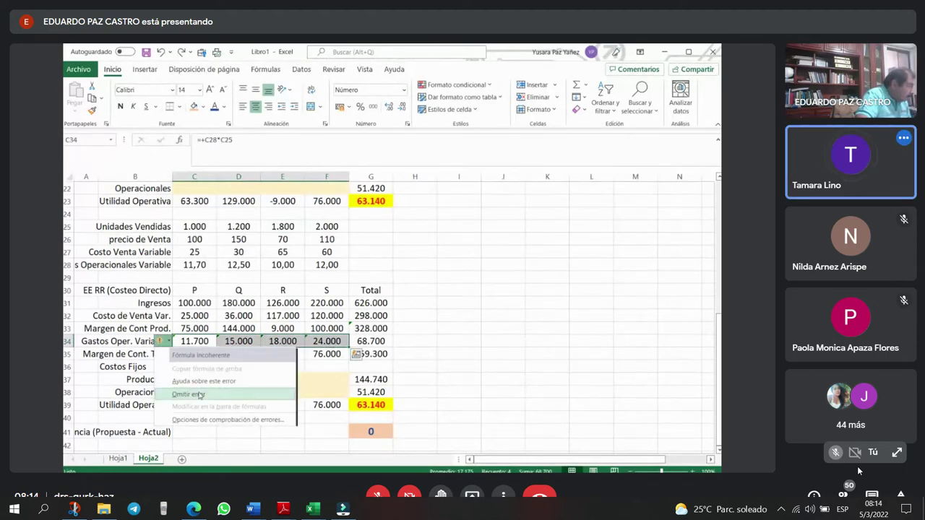
{"action": "left_click", "coordinate": [216, 383]}
{"action": "left_click", "coordinate": [442, 315]}
{"action": "left_click", "coordinate": [363, 328]}
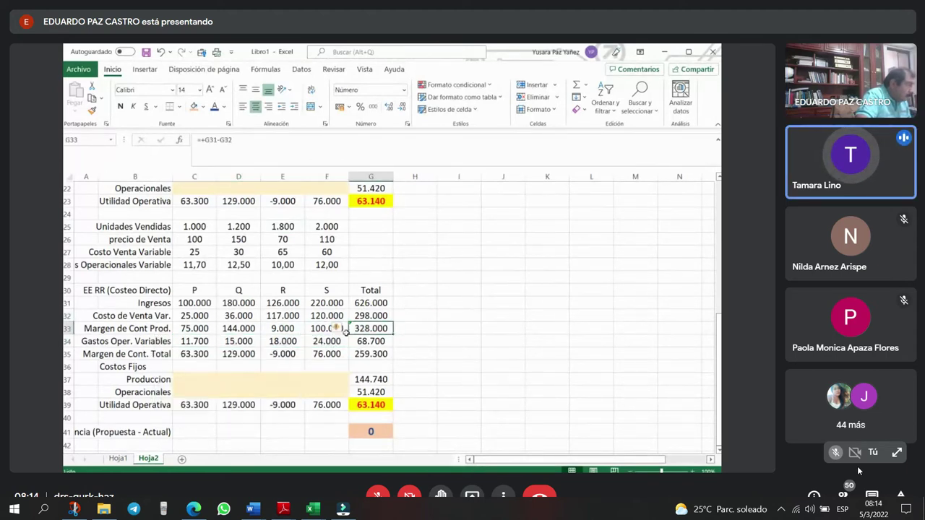
{"action": "left_click", "coordinate": [338, 328]}
{"action": "left_click", "coordinate": [369, 382]}
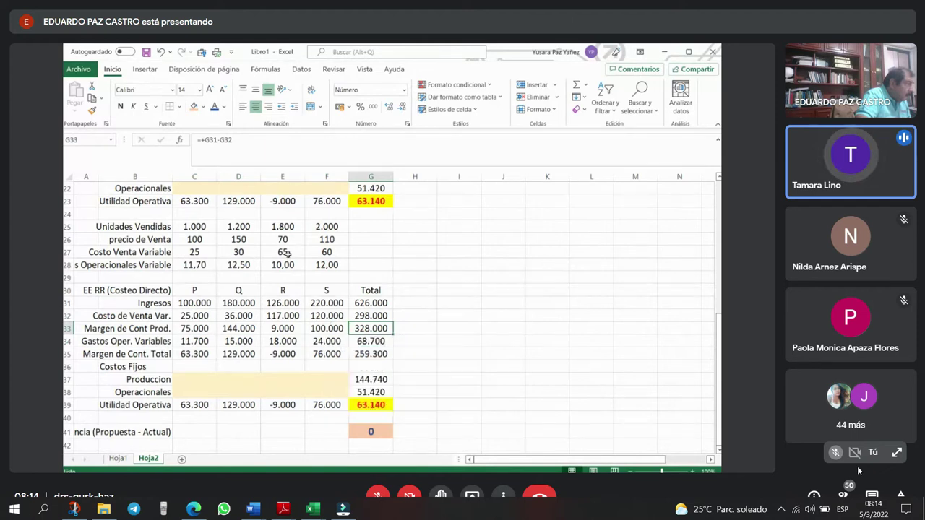
- Delete the units sold of product R from E25 in the proposal data
{"action": "left_click", "coordinate": [284, 291]}
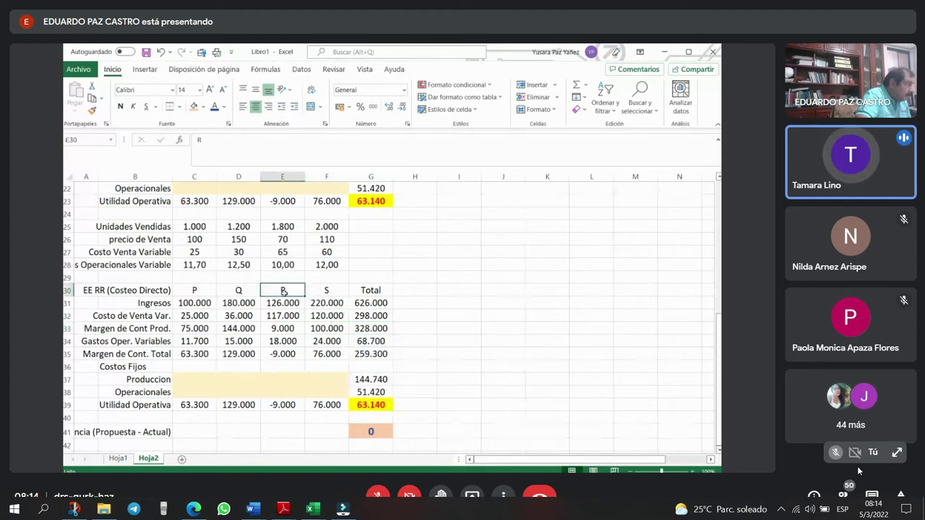
{"action": "left_click", "coordinate": [282, 226]}
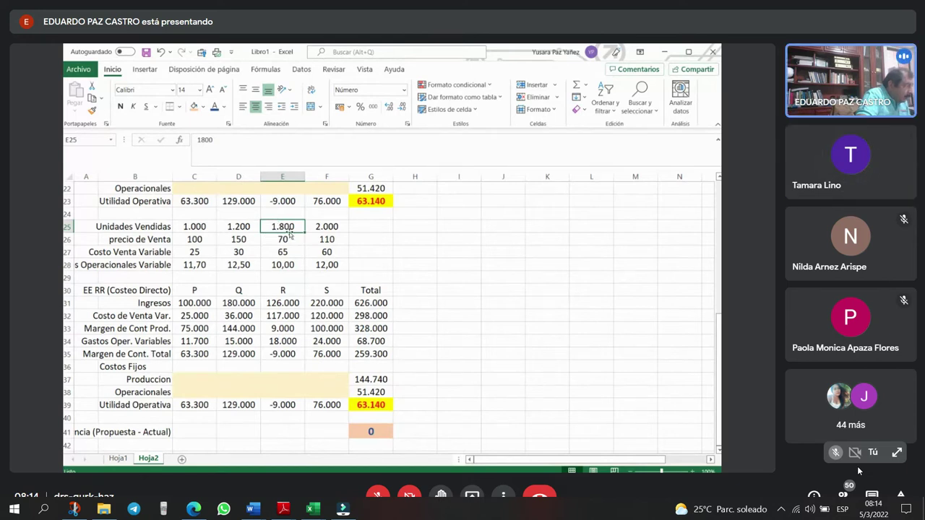
{"action": "key", "text": "Delete"}
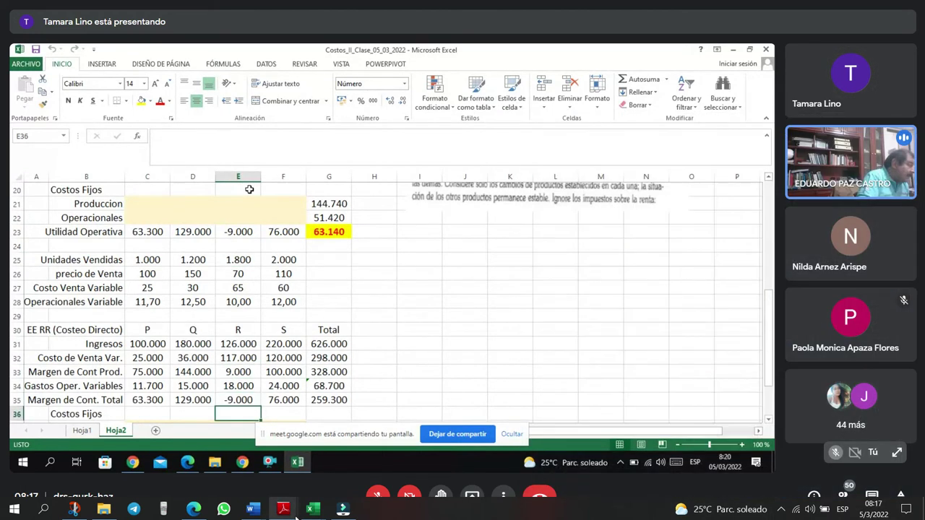
- Switch to Decisiones_corto_plazo.pdf in Adobe Reader, read the numbered product-mix proposals after the income statement, and return to the shared meeting
{"action": "mouse_move", "coordinate": [289, 513]}
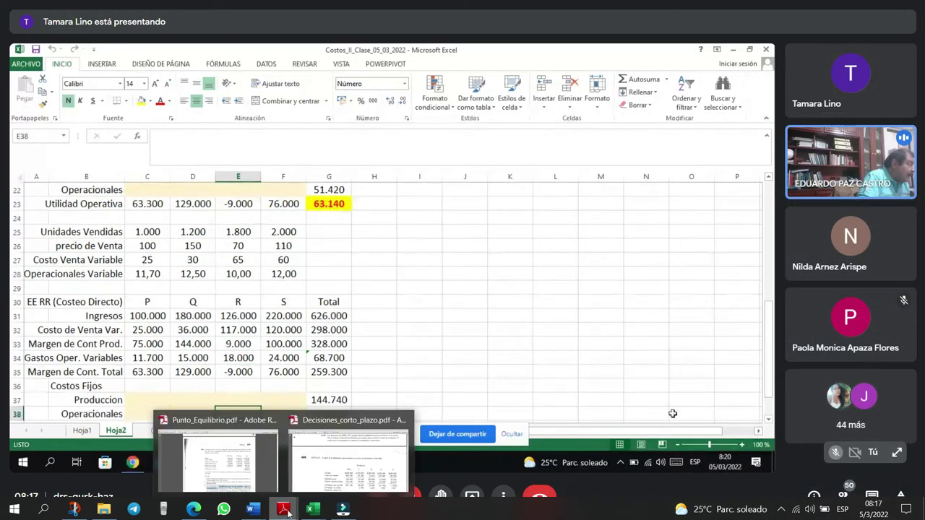
{"action": "left_click", "coordinate": [297, 477]}
{"action": "scroll", "coordinate": [362, 221], "scroll_direction": "down", "scroll_amount": 10}
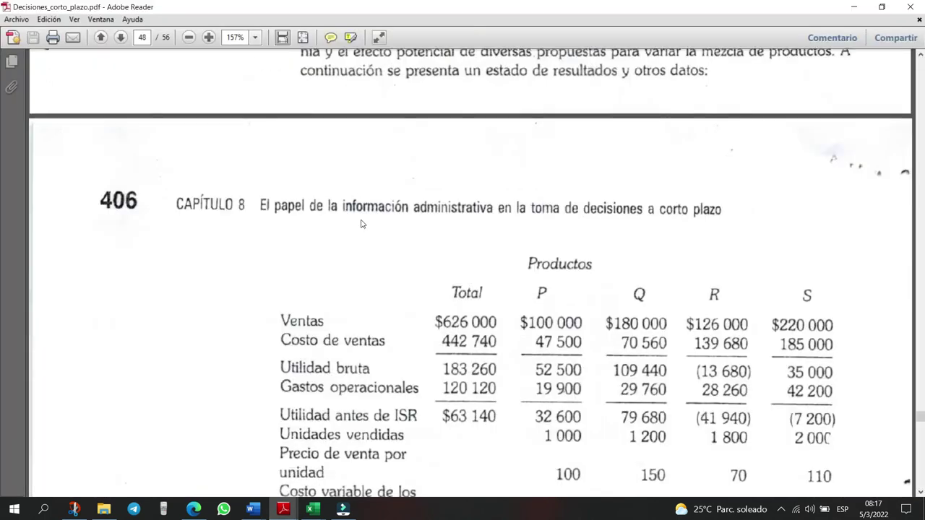
{"action": "scroll", "coordinate": [361, 221], "scroll_direction": "down", "scroll_amount": 5}
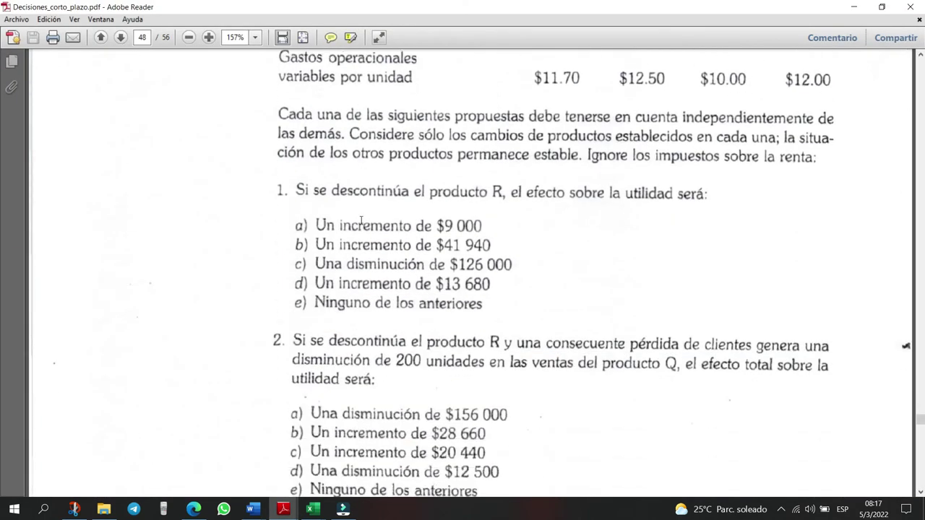
{"action": "scroll", "coordinate": [362, 221], "scroll_direction": "down", "scroll_amount": 2}
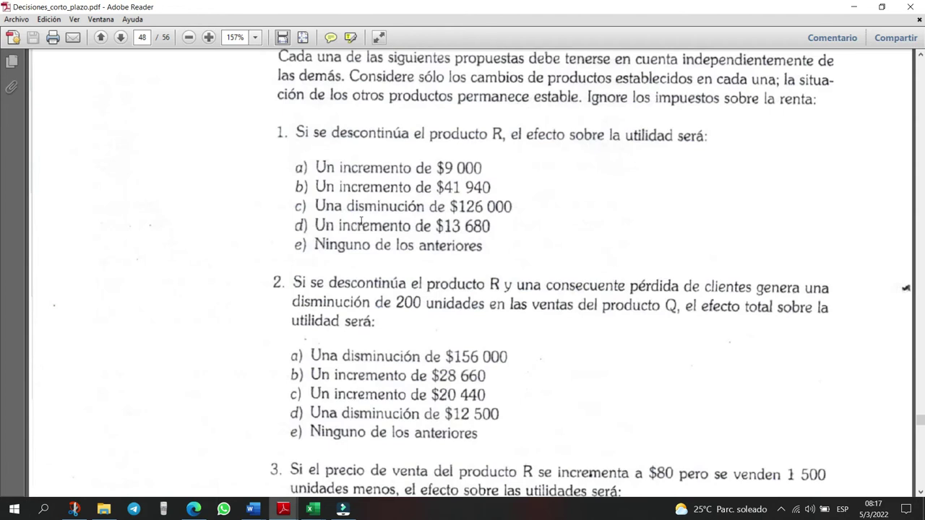
{"action": "scroll", "coordinate": [362, 221], "scroll_direction": "down", "scroll_amount": 5}
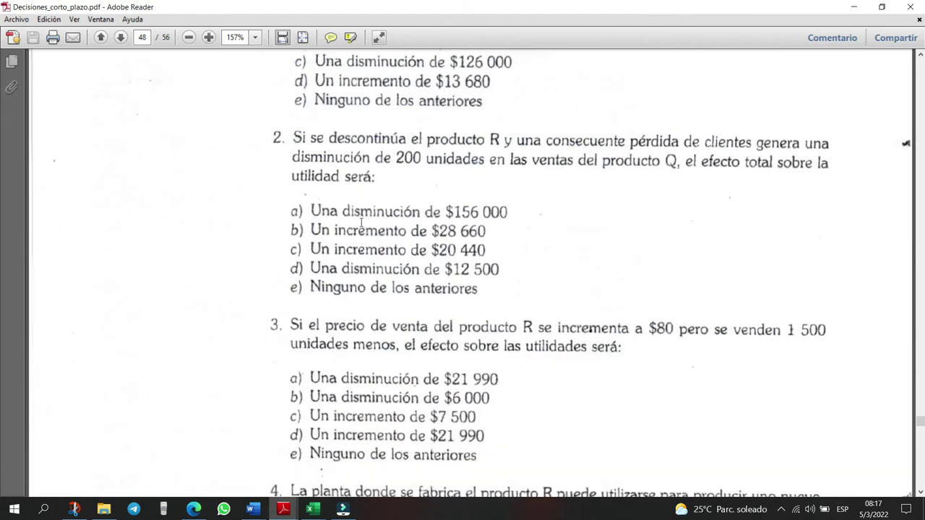
{"action": "scroll", "coordinate": [362, 222], "scroll_direction": "down", "scroll_amount": 1}
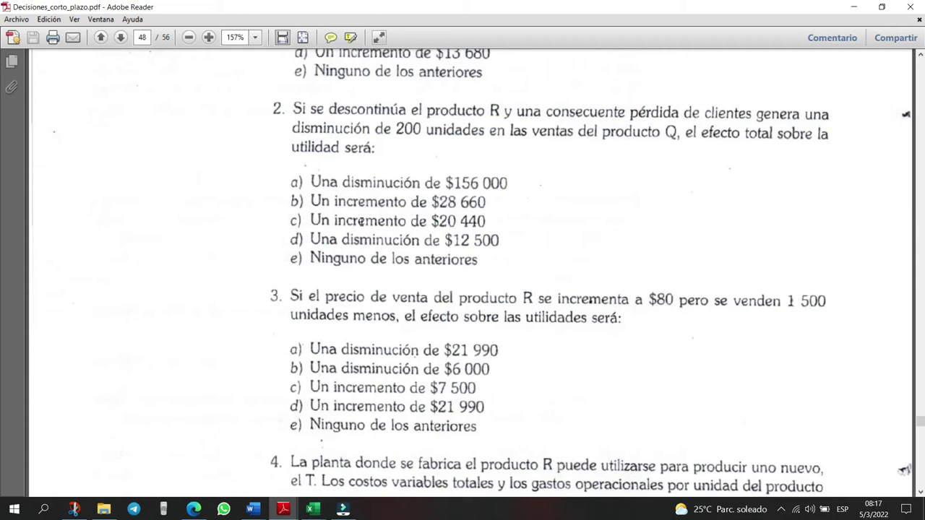
{"action": "scroll", "coordinate": [361, 221], "scroll_direction": "down", "scroll_amount": 10}
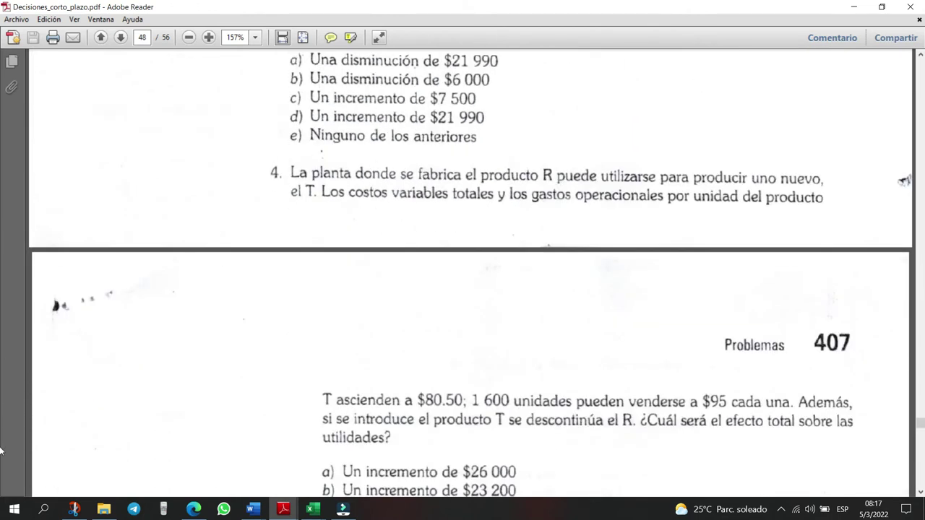
{"action": "left_click", "coordinate": [922, 441]}
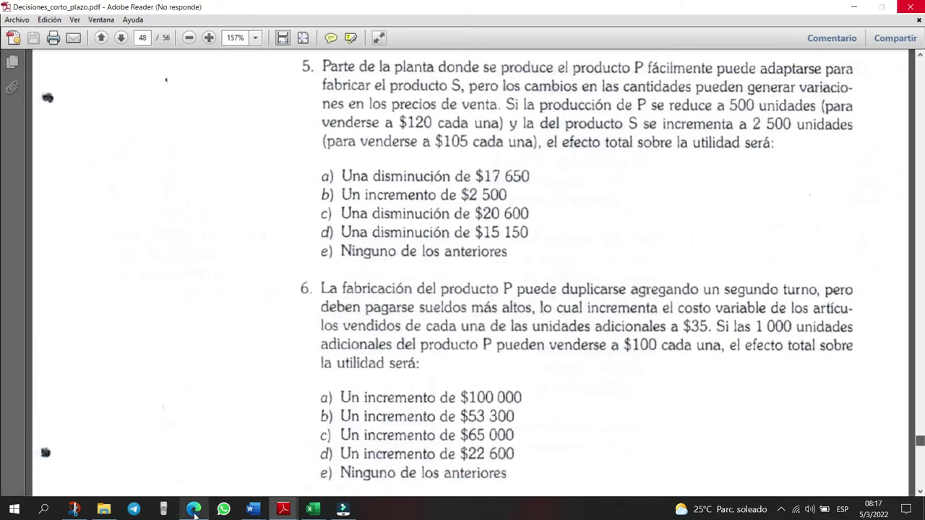
{"action": "left_click", "coordinate": [194, 509]}
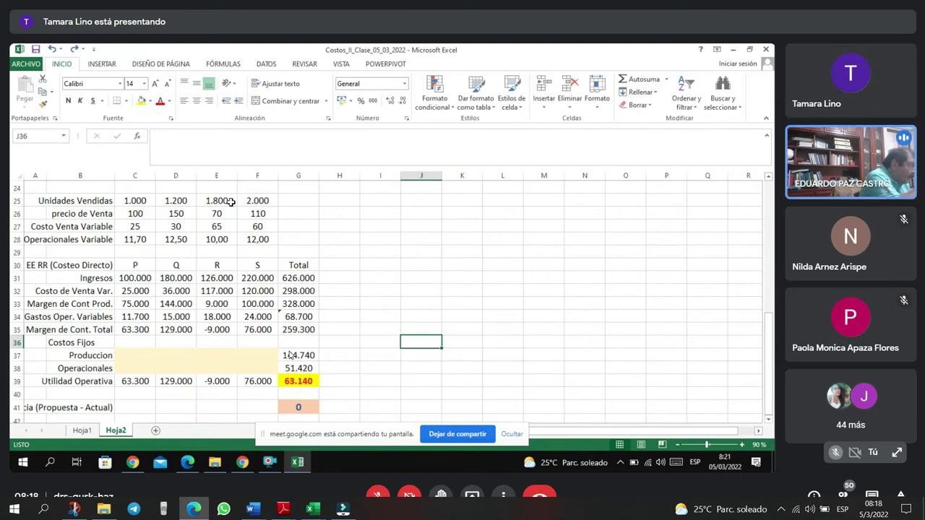
- Clear product R's Unidades Vendidas in E25 of the proposal data, keeping its selling price of 70 in E26
{"action": "left_click", "coordinate": [216, 202]}
{"action": "key", "text": "Delete"}
{"action": "key", "text": "Down"}
{"action": "key", "text": "Delete"}
{"action": "key", "text": "Down"}
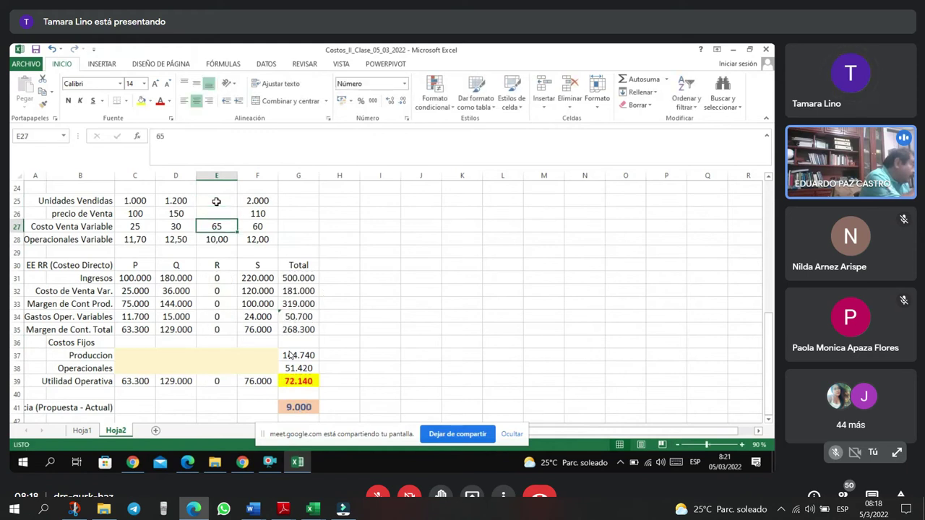
{"action": "key", "text": "Down"}
{"action": "key", "text": "Up"}
{"action": "key", "text": "Up"}
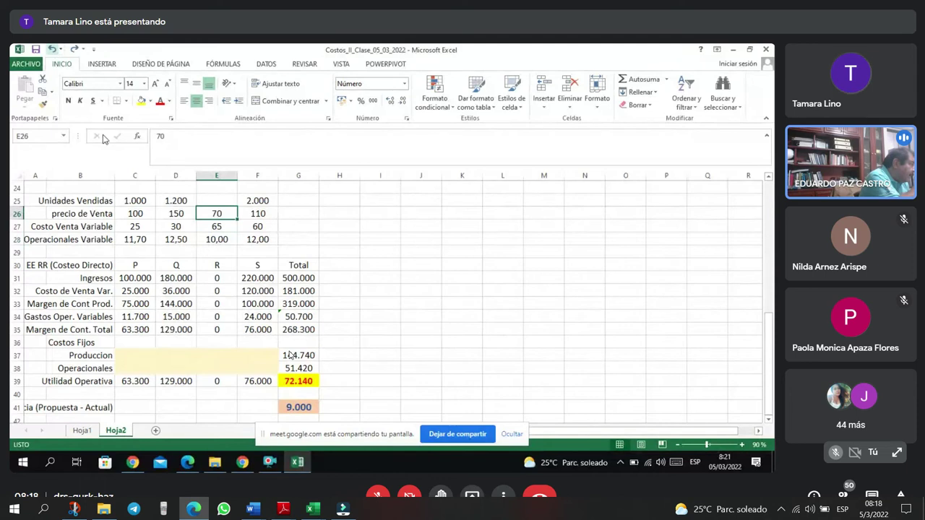
- Set product Q's Unidades Vendidas in D25 to 1000 to test the loss of 200 units
{"action": "left_click", "coordinate": [176, 201]}
{"action": "type", "text": "1.0"}
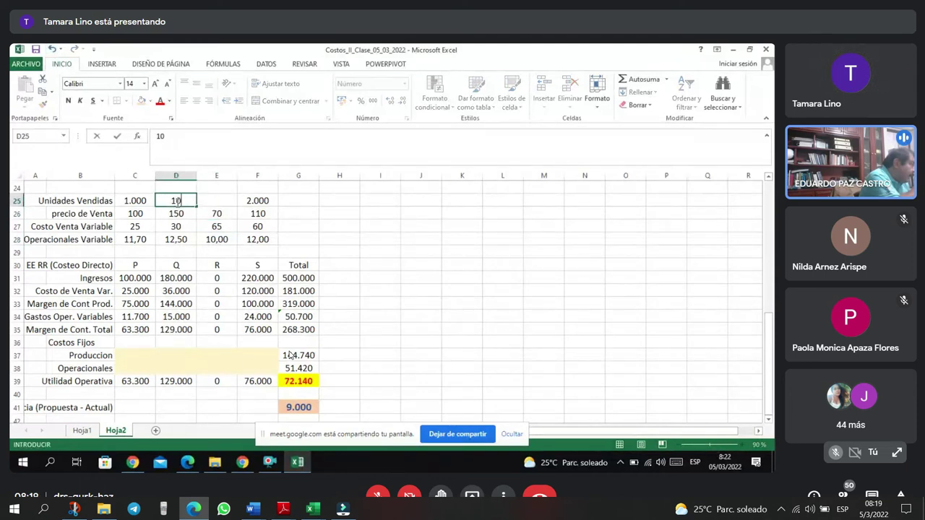
{"action": "type", "text": "00"}
{"action": "key", "text": "Return"}
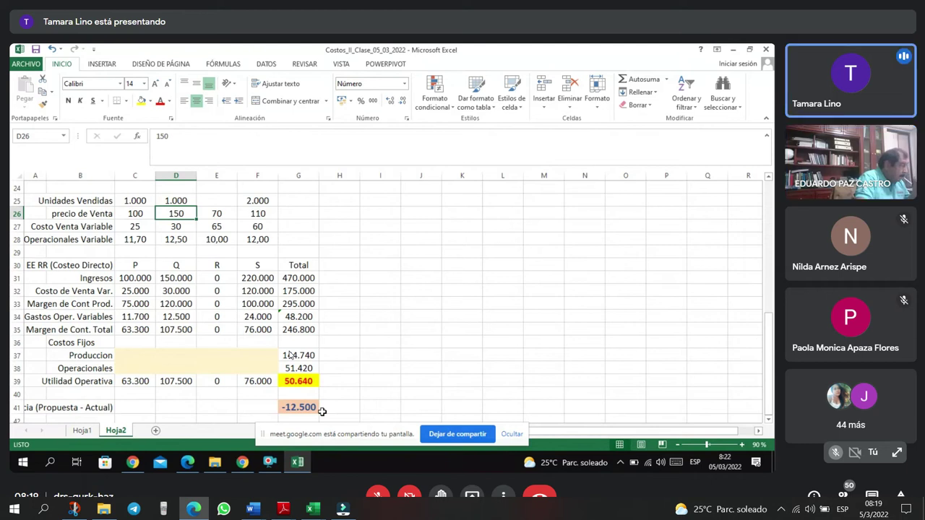
- Switch to Decisiones_corto_plazo.pdf in Edge and shrink its window over the worksheet to read proposal 3
{"action": "left_click", "coordinate": [194, 464]}
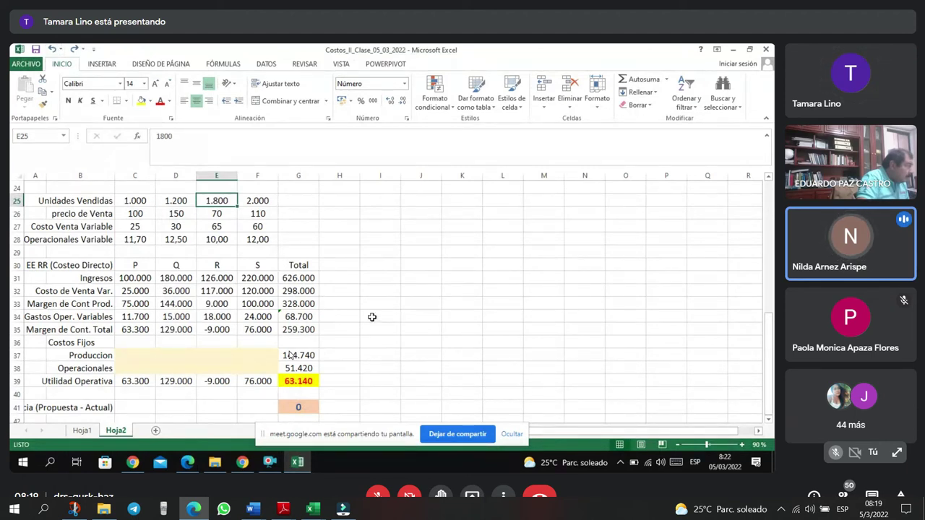
{"action": "left_click", "coordinate": [213, 215]}
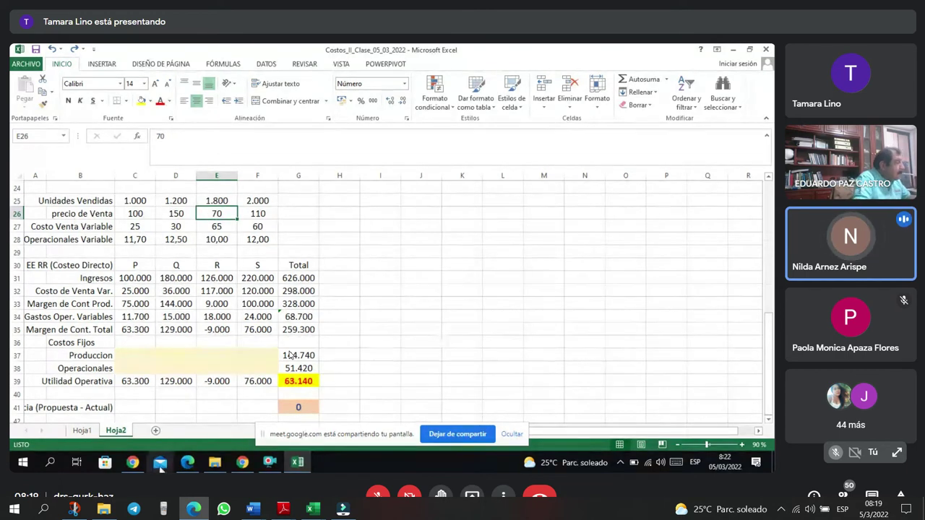
{"action": "left_click", "coordinate": [187, 466]}
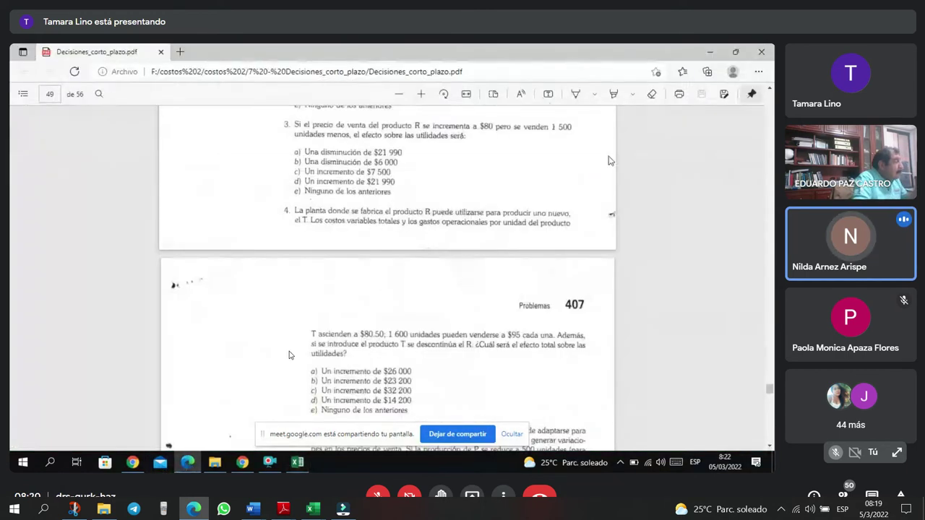
{"action": "left_click", "coordinate": [744, 52]}
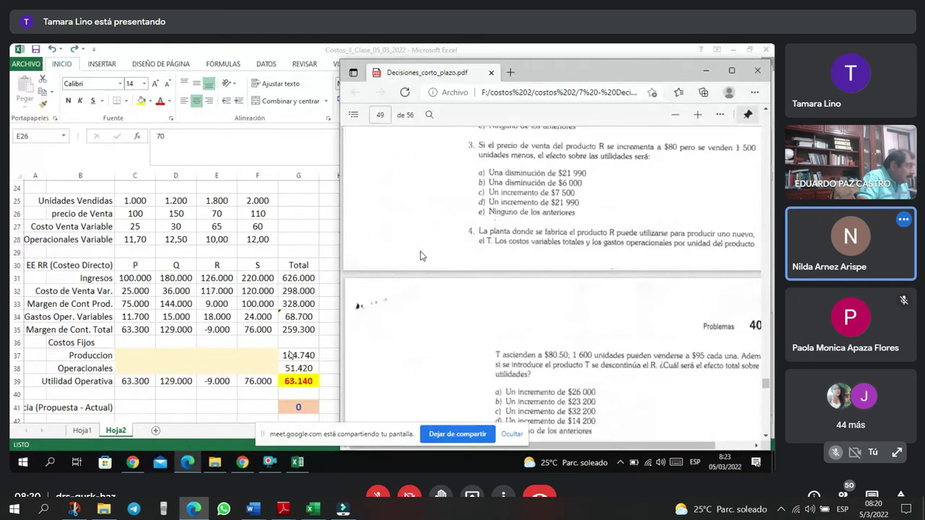
- Set product R's precio de Venta in E26 of the proposal data to 80
{"action": "left_click", "coordinate": [223, 215]}
{"action": "left_click", "coordinate": [195, 151]}
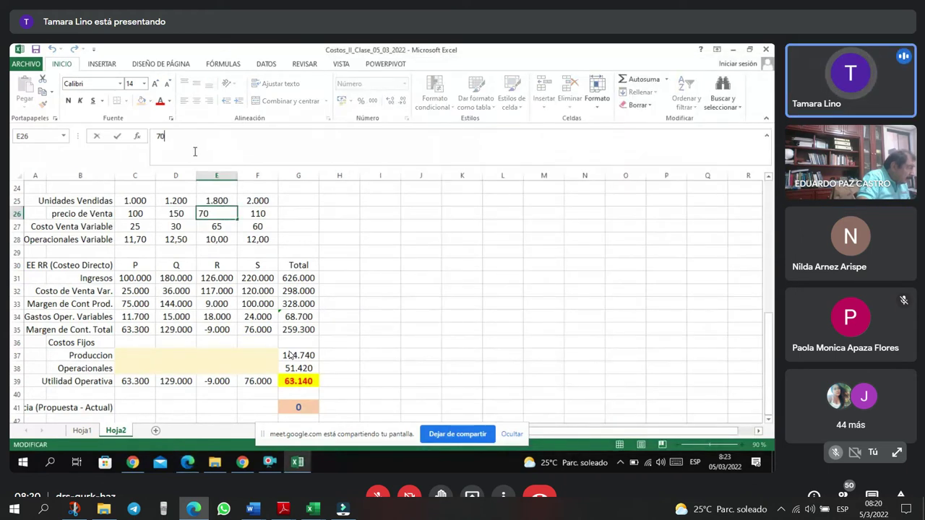
{"action": "type", "text": "+80"}
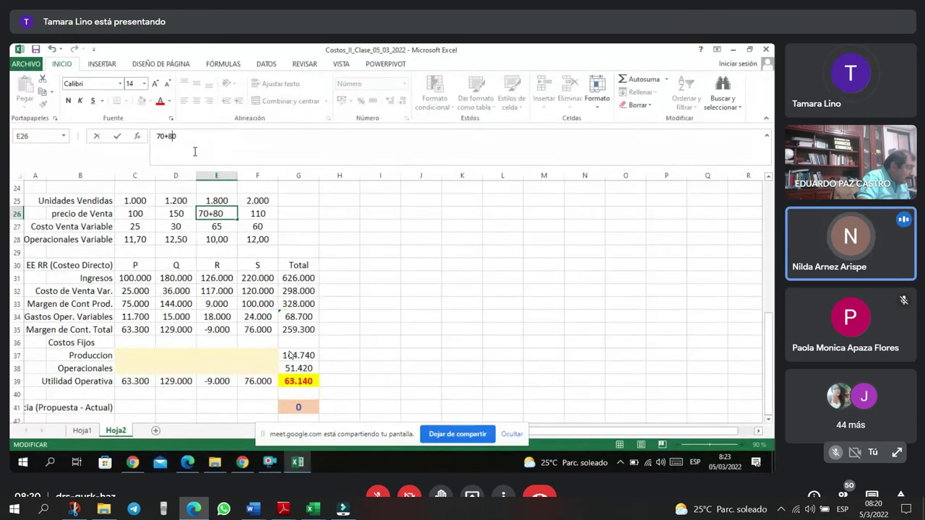
{"action": "key", "text": "BackSpace"}
{"action": "key", "text": "BackSpace"}
{"action": "key", "text": "BackSpace"}
{"action": "key", "text": "Return"}
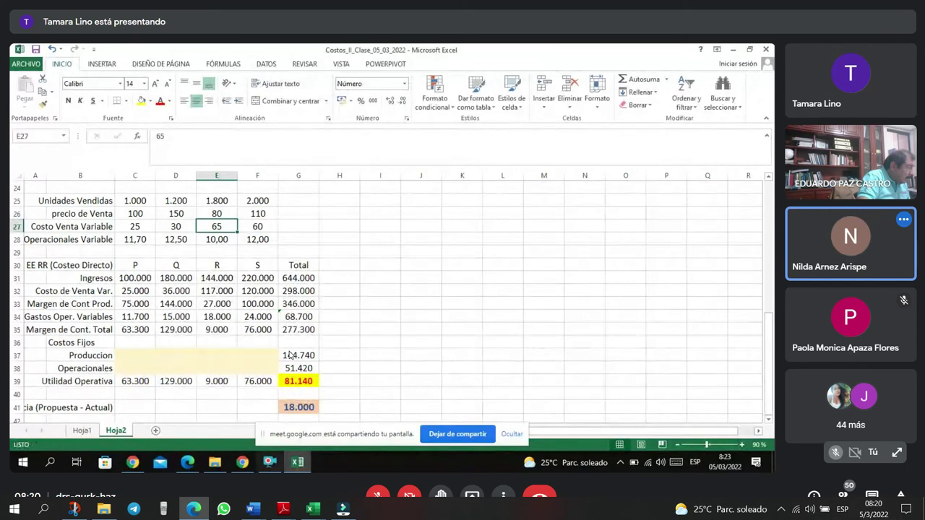
- Set product R's Unidades Vendidas in E25 to 1500 and check the entry against proposal 3 in the PDF
{"action": "mouse_move", "coordinate": [297, 462]}
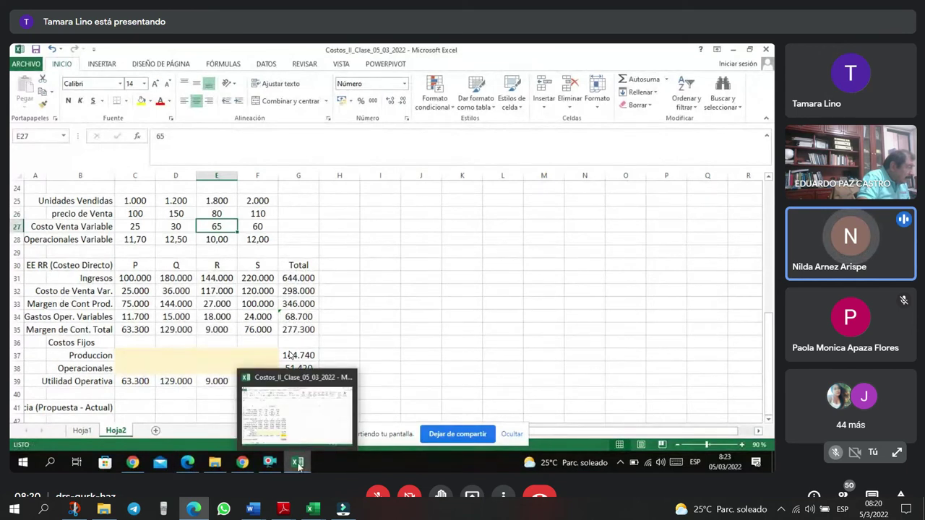
{"action": "left_click", "coordinate": [217, 202]}
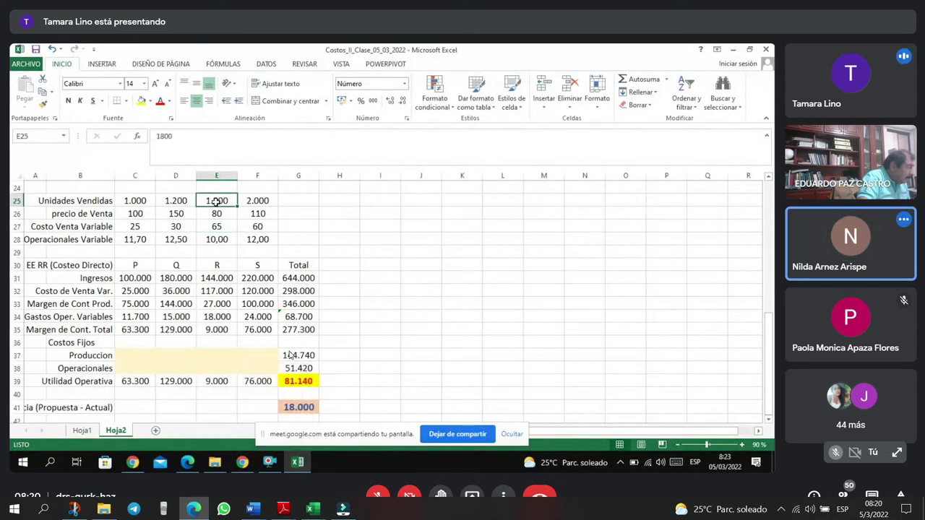
{"action": "type", "text": "1500"}
{"action": "key", "text": "Return"}
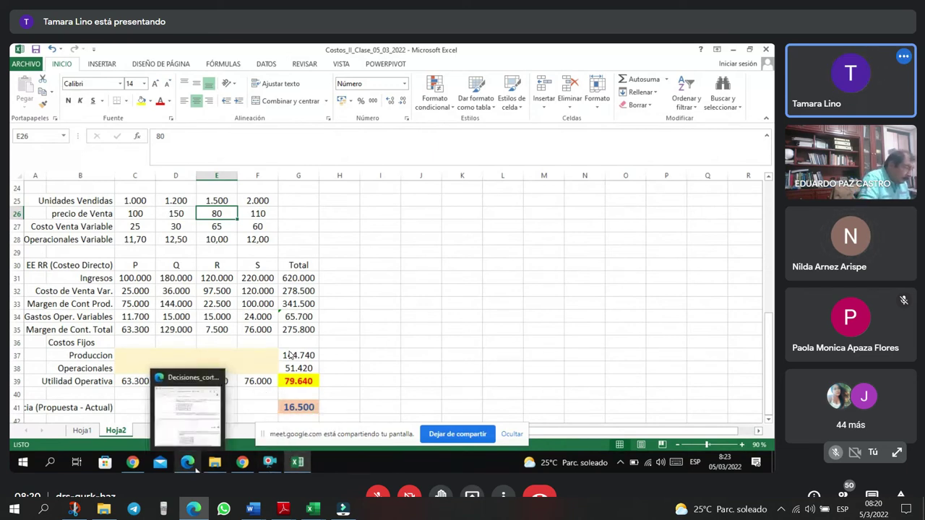
{"action": "left_click", "coordinate": [191, 412]}
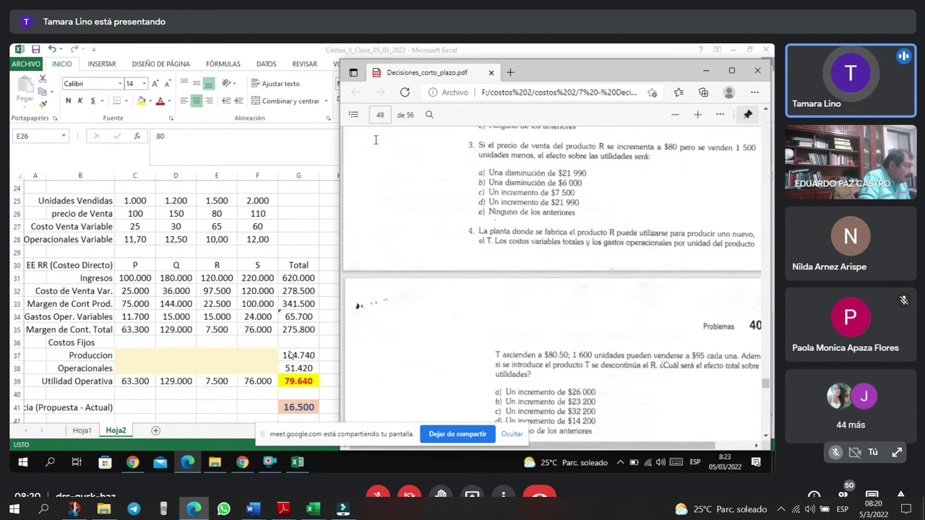
{"action": "left_click", "coordinate": [214, 208]}
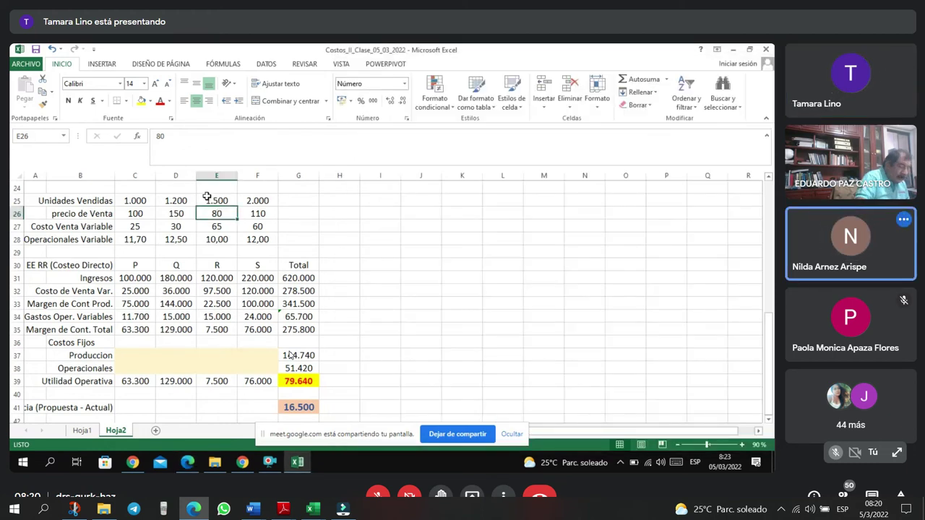
- Set product R's Unidades Vendidas in E25 to 300, which is 1500 units fewer
{"action": "left_click", "coordinate": [215, 201]}
{"action": "double_click", "coordinate": [215, 200]}
{"action": "key", "text": "BackSpace"}
{"action": "key", "text": "BackSpace"}
{"action": "key", "text": "BackSpace"}
{"action": "key", "text": "BackSpace"}
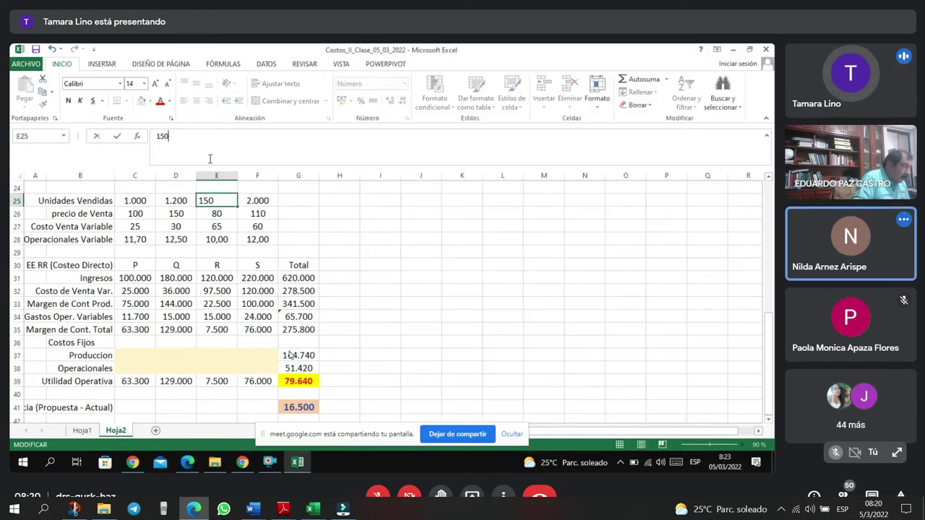
{"action": "type", "text": "300"}
{"action": "key", "text": "Return"}
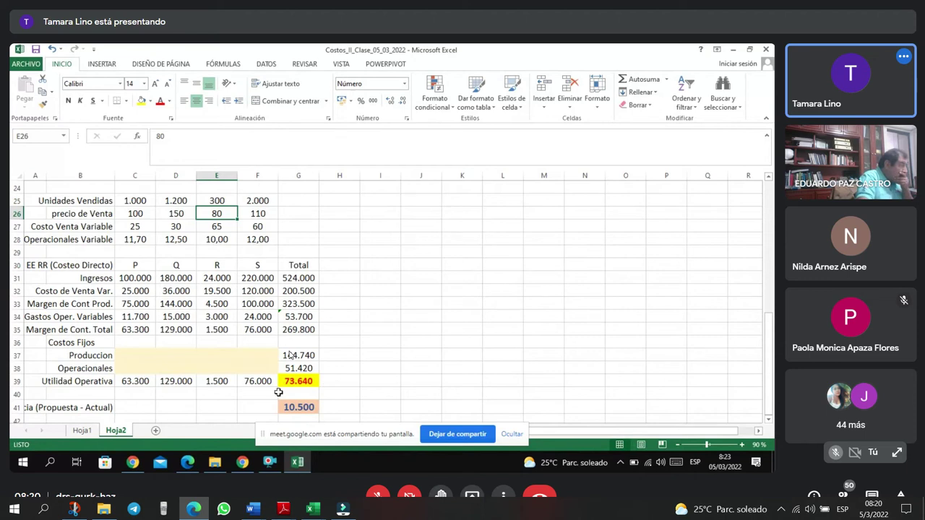
{"action": "left_click", "coordinate": [160, 462]}
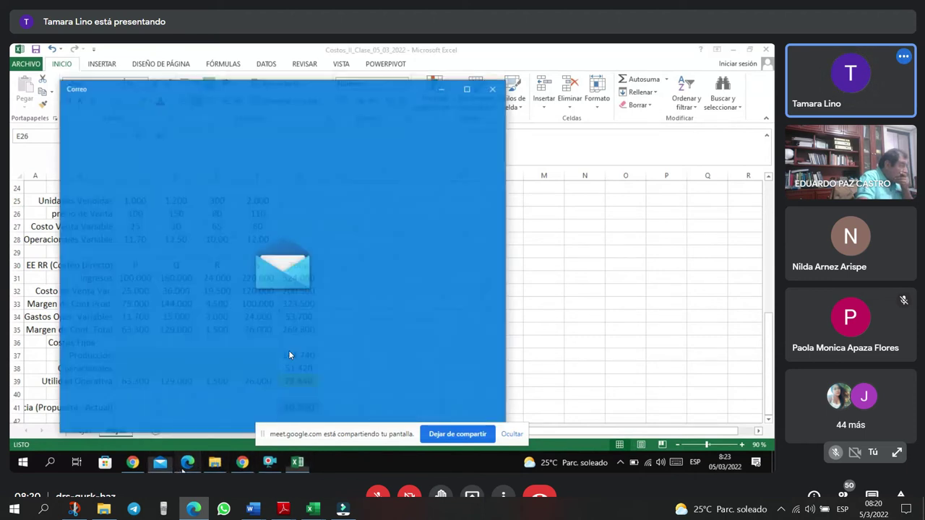
{"action": "left_click", "coordinate": [443, 88]}
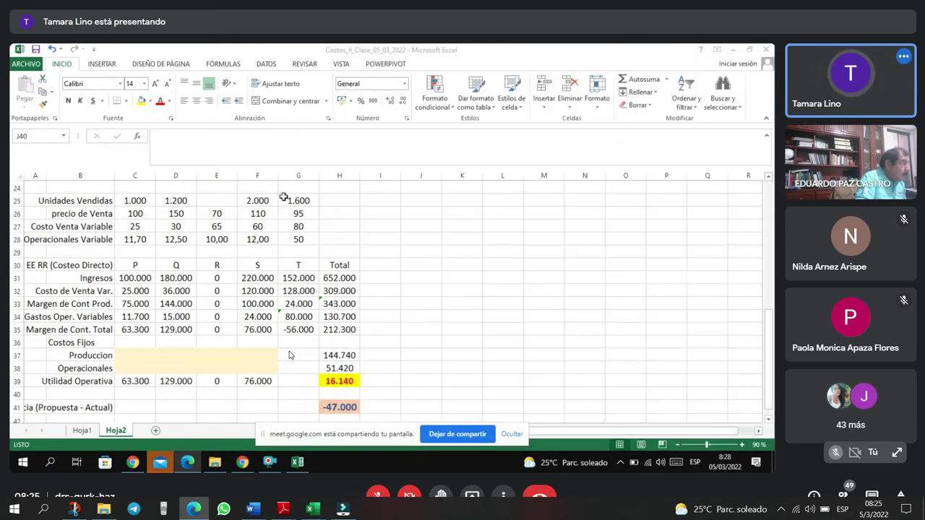
- Undo the product T scenario edits one after another, back to before the Total column was shifted to make room for T
{"action": "left_click", "coordinate": [311, 197]}
{"action": "left_click", "coordinate": [53, 48]}
{"action": "left_click", "coordinate": [53, 48]}
{"action": "left_click", "coordinate": [52, 48]}
{"action": "left_click", "coordinate": [53, 48]}
{"action": "left_click", "coordinate": [53, 48]}
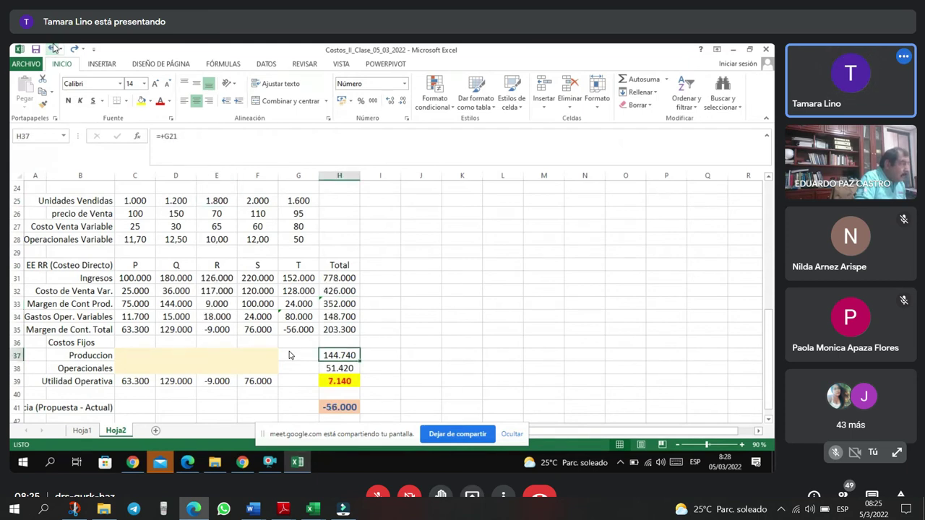
{"action": "left_click", "coordinate": [52, 48]}
{"action": "left_click", "coordinate": [52, 48]}
{"action": "left_click", "coordinate": [53, 48]}
{"action": "left_click", "coordinate": [53, 48]}
{"action": "left_click", "coordinate": [52, 48]}
{"action": "left_click", "coordinate": [52, 47]}
{"action": "left_click", "coordinate": [53, 47]}
{"action": "left_click", "coordinate": [53, 48]}
{"action": "left_click", "coordinate": [53, 48]}
{"action": "left_click", "coordinate": [53, 48]}
{"action": "left_click", "coordinate": [53, 48]}
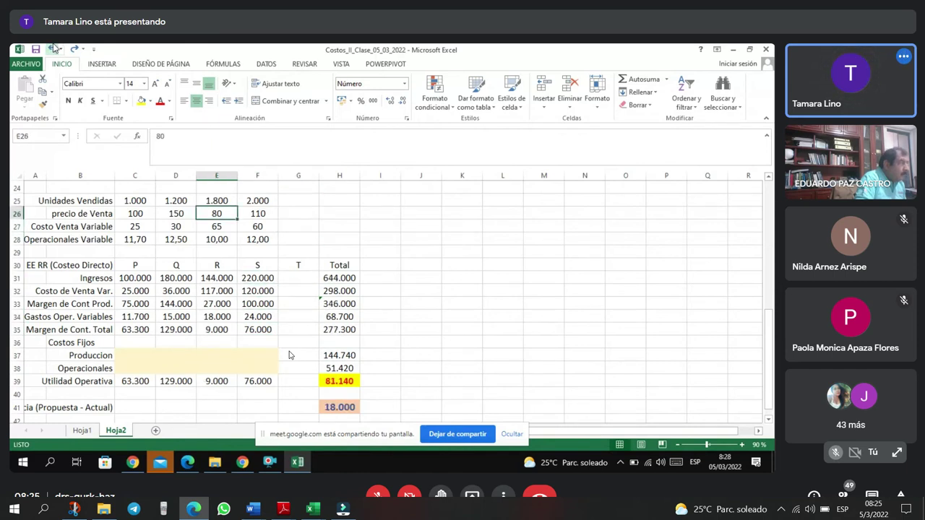
{"action": "left_click", "coordinate": [52, 47]}
{"action": "left_click", "coordinate": [53, 48]}
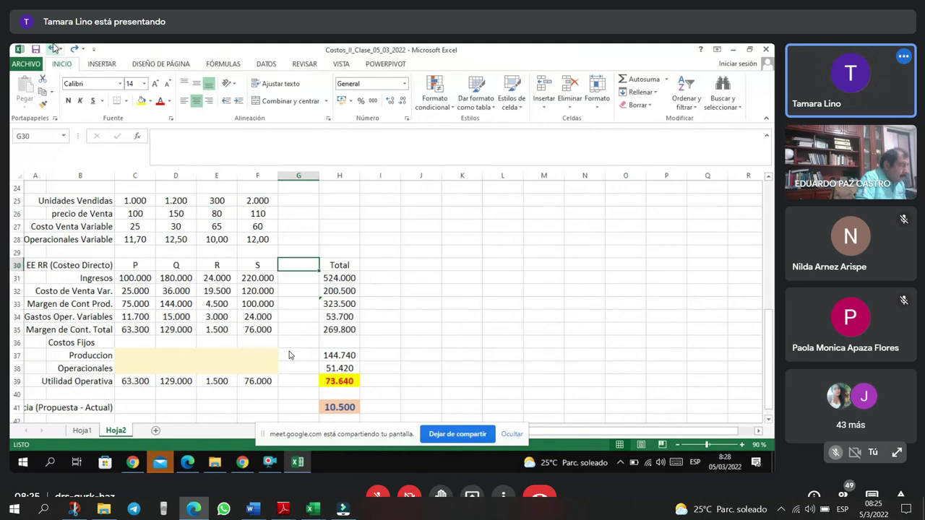
{"action": "left_click", "coordinate": [53, 48]}
{"action": "left_click", "coordinate": [53, 48]}
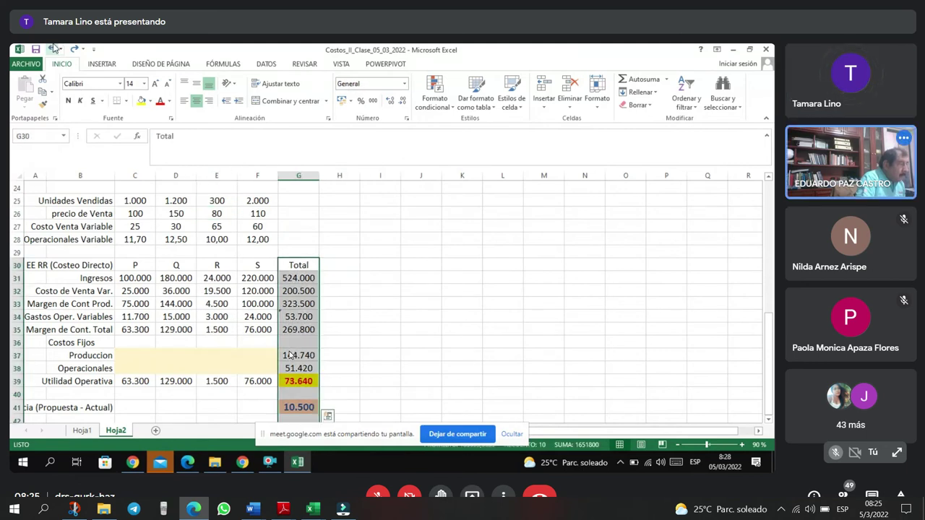
- Redo the new column before Total, its T heading in G30, and product R's 1800 units sold in E25
{"action": "left_click", "coordinate": [73, 49]}
{"action": "left_click", "coordinate": [73, 49]}
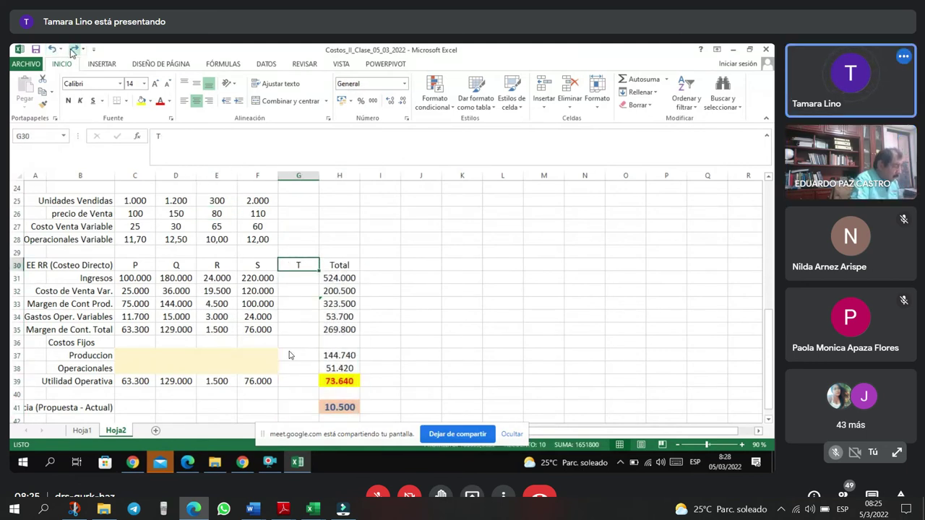
{"action": "left_click", "coordinate": [73, 49]}
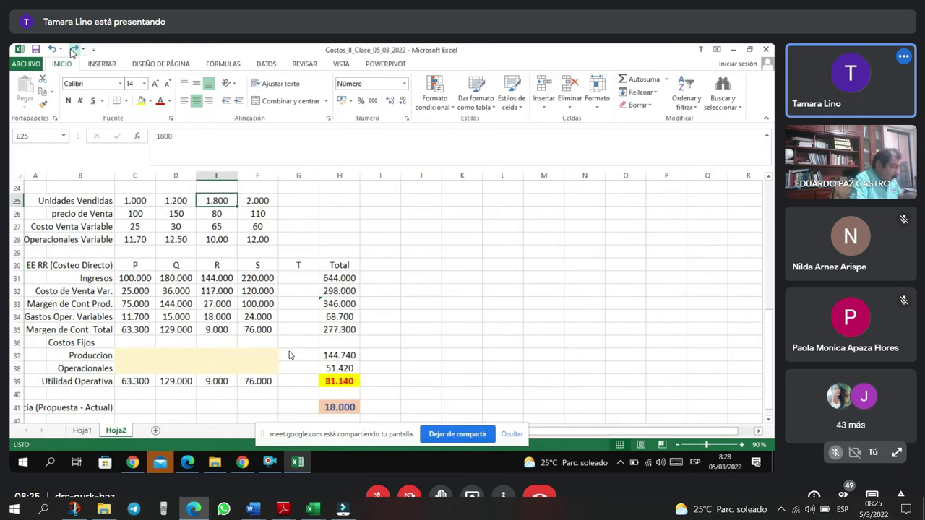
- Set product R's precio de Venta in E26 to 70
{"action": "left_click", "coordinate": [295, 240]}
{"action": "left_click", "coordinate": [224, 215]}
{"action": "type", "text": "70"}
{"action": "key", "text": "Return"}
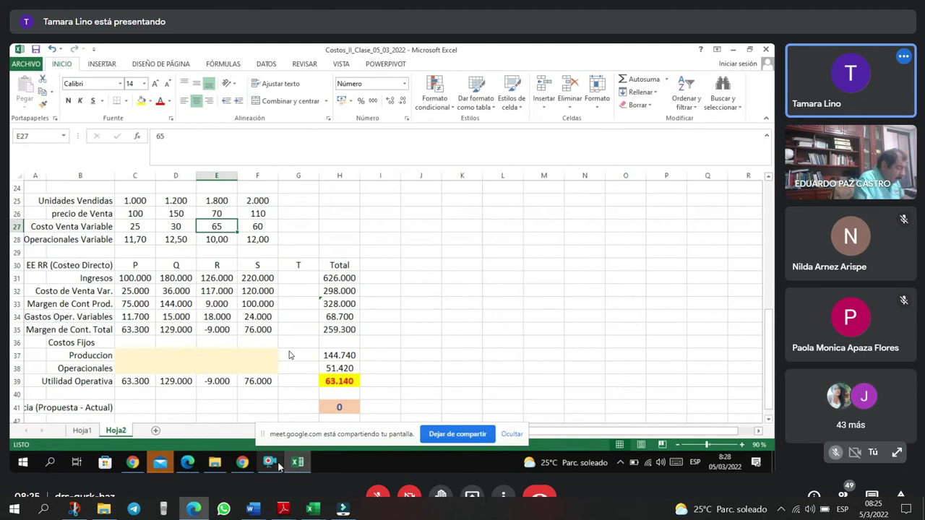
- Change the added column's heading in G30 to S and consult proposal 5 in the PDF
{"action": "left_click", "coordinate": [190, 463]}
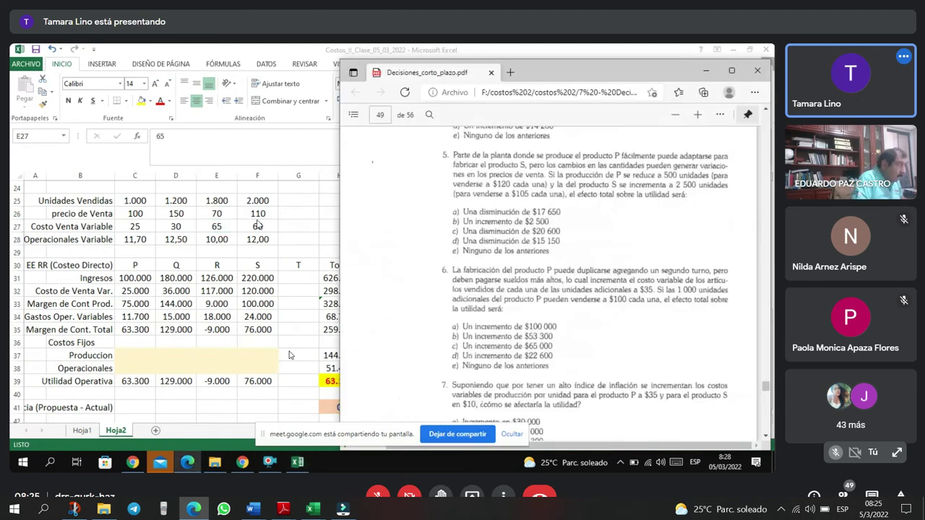
{"action": "left_click", "coordinate": [299, 260]}
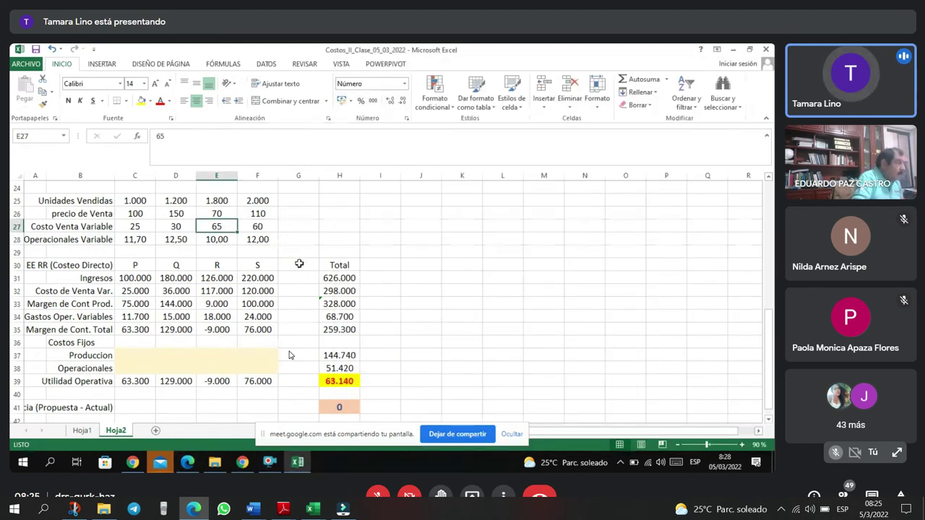
{"action": "left_click", "coordinate": [299, 264]}
{"action": "type", "text": "T"}
{"action": "key", "text": "BackSpace"}
{"action": "type", "text": "S"}
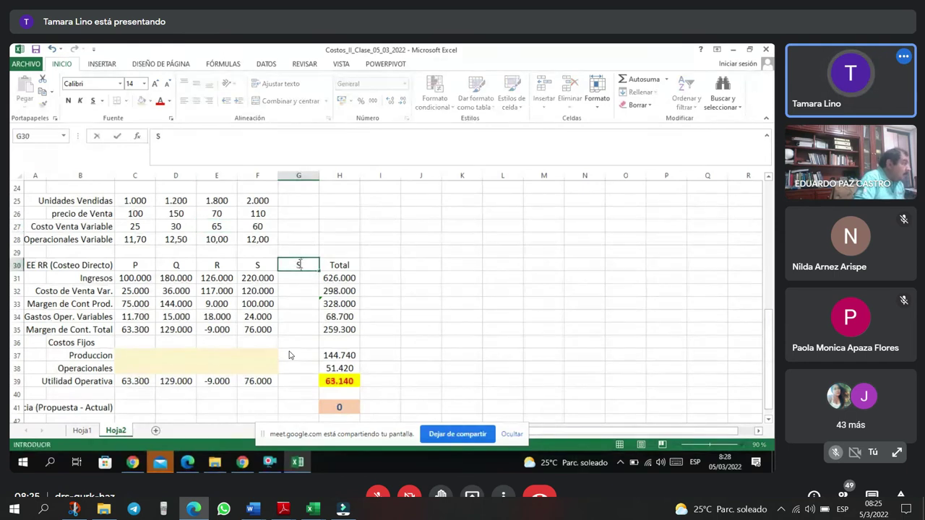
{"action": "key", "text": "Return"}
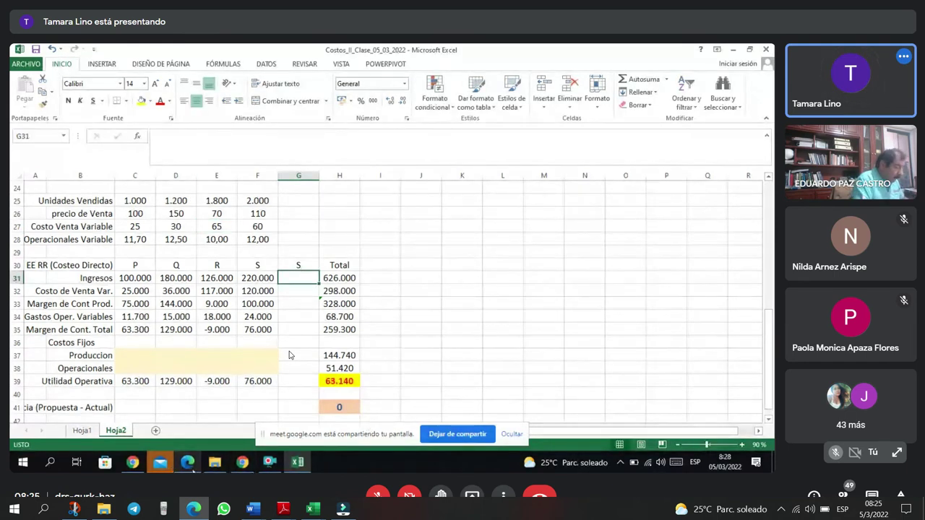
{"action": "left_click", "coordinate": [187, 462]}
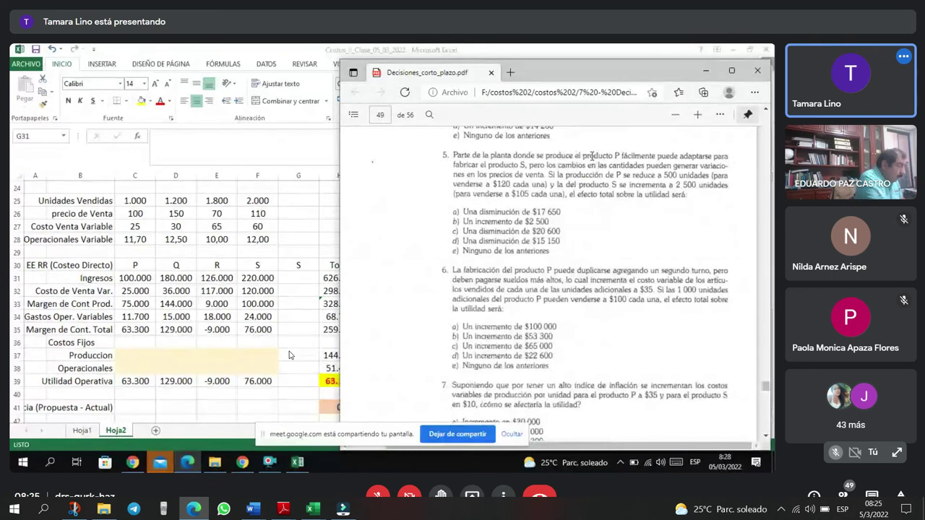
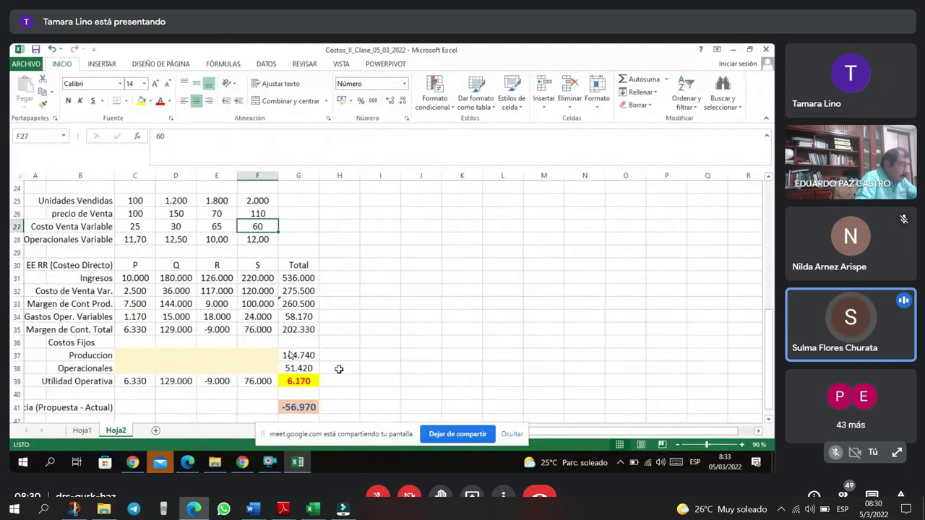
- Check product P's original figures in the PDF's product table and restore its Unidades Vendidas in C25 to 1000
{"action": "left_click", "coordinate": [372, 398]}
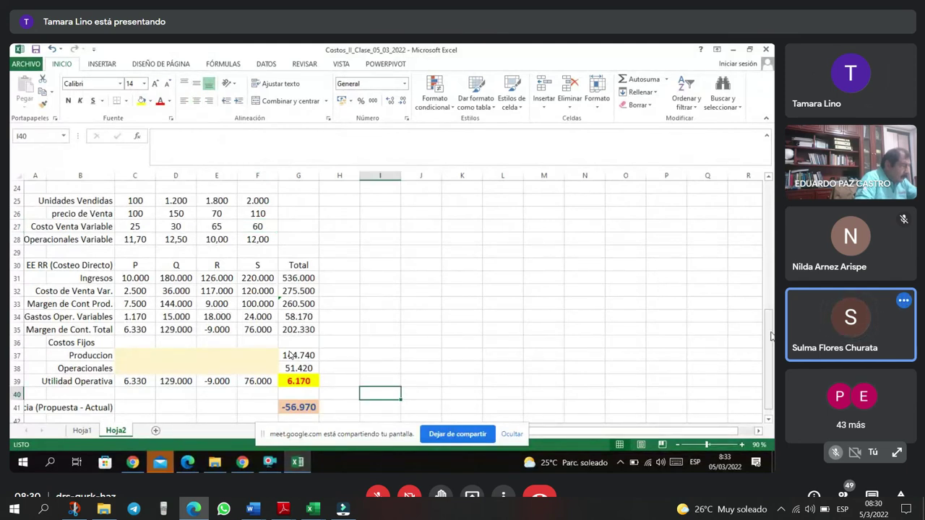
{"action": "left_click", "coordinate": [187, 462]}
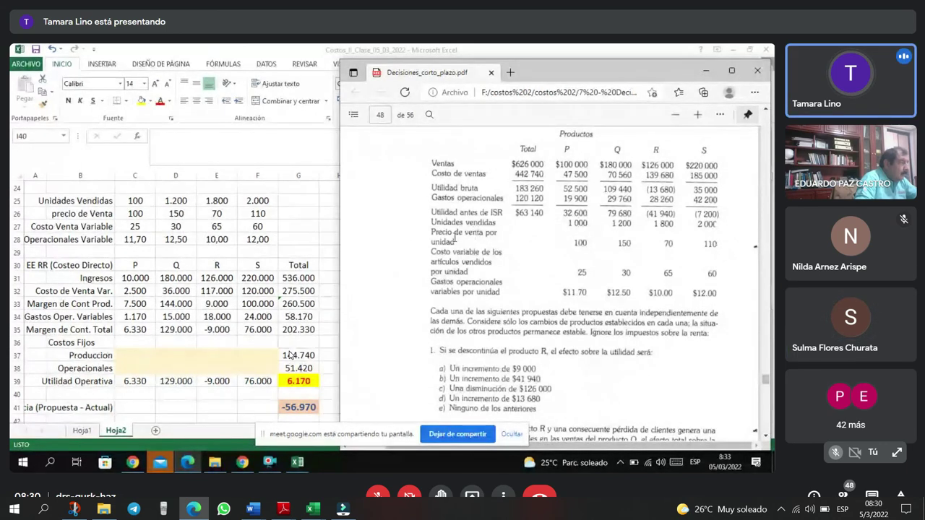
{"action": "key", "text": "alt+Tab"}
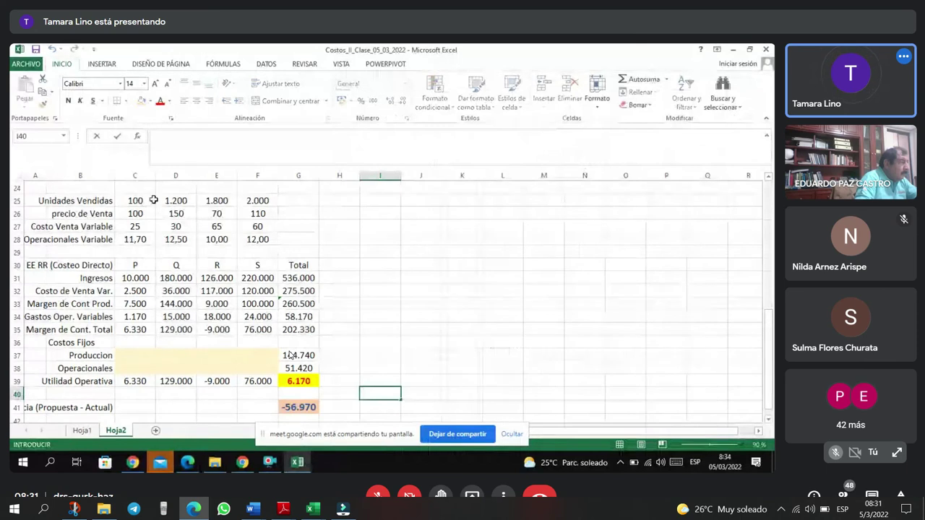
{"action": "left_click", "coordinate": [137, 201]}
{"action": "type", "text": "1000"}
{"action": "key", "text": "Return"}
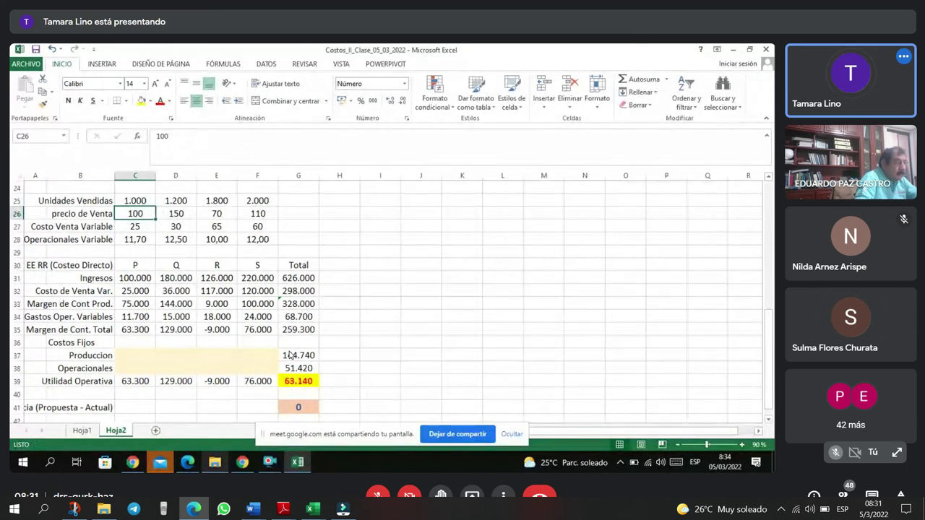
- Find proposal 6 in the PDF and move the Total block G30:G41 one column over to H30:H41
{"action": "left_click", "coordinate": [185, 464]}
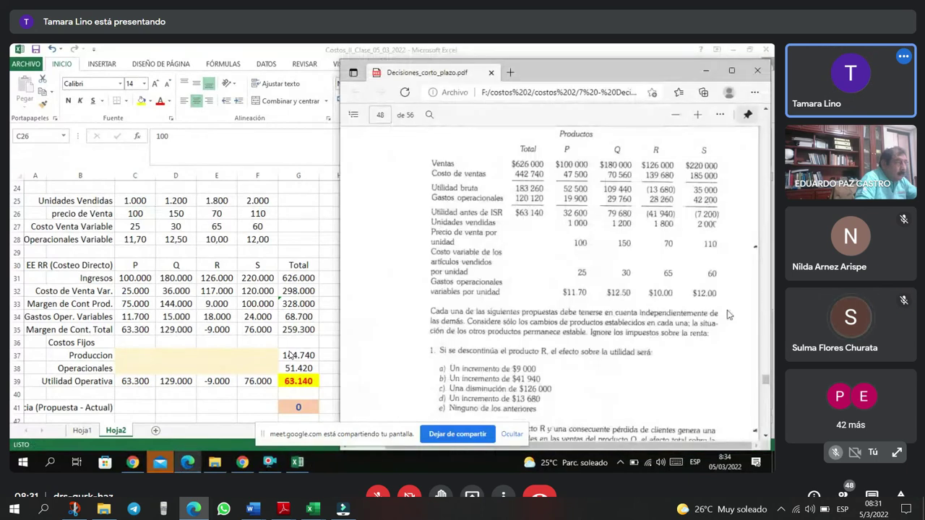
{"action": "scroll", "coordinate": [715, 315], "scroll_direction": "down", "scroll_amount": 5}
{"action": "scroll", "coordinate": [714, 315], "scroll_direction": "down", "scroll_amount": 10}
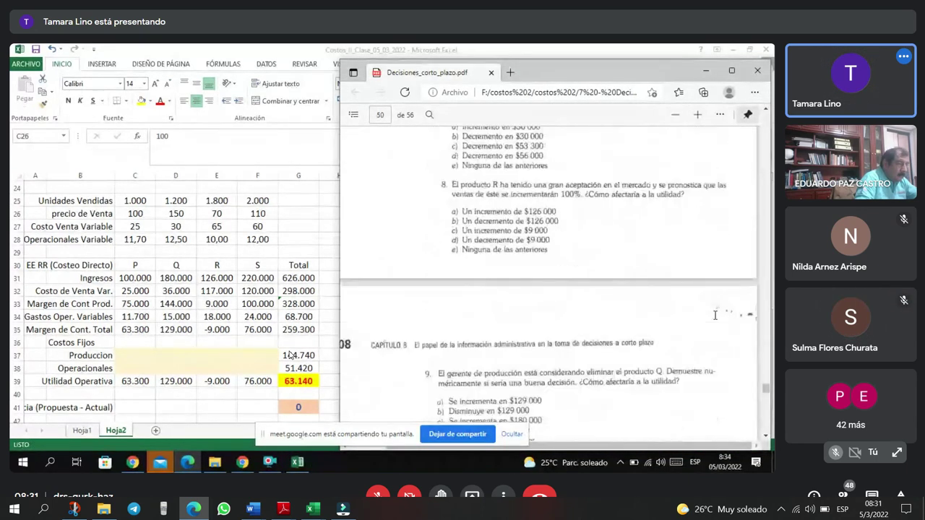
{"action": "scroll", "coordinate": [715, 315], "scroll_direction": "up", "scroll_amount": 5}
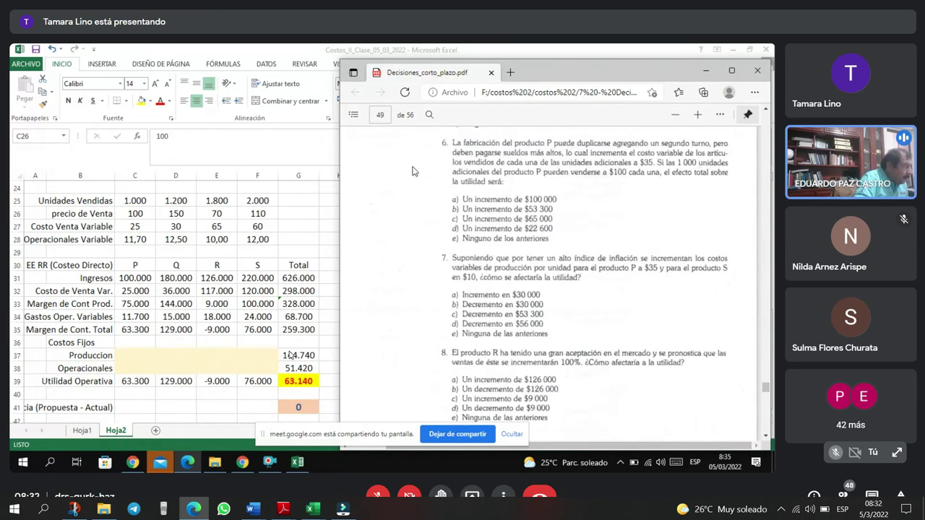
{"action": "left_click", "coordinate": [167, 206]}
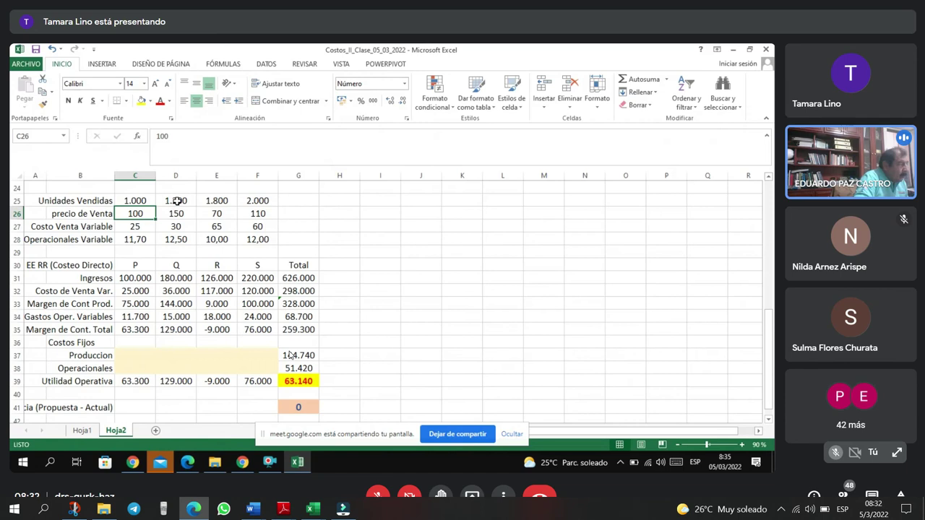
{"action": "left_click_drag", "start_coordinate": [289, 266], "coordinate": [299, 356]}
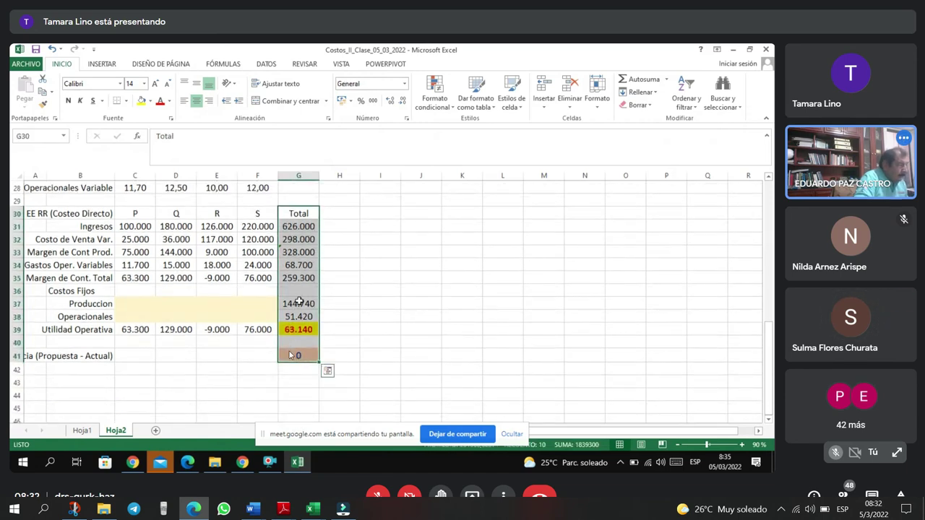
{"action": "left_click_drag", "start_coordinate": [293, 207], "coordinate": [325, 212]}
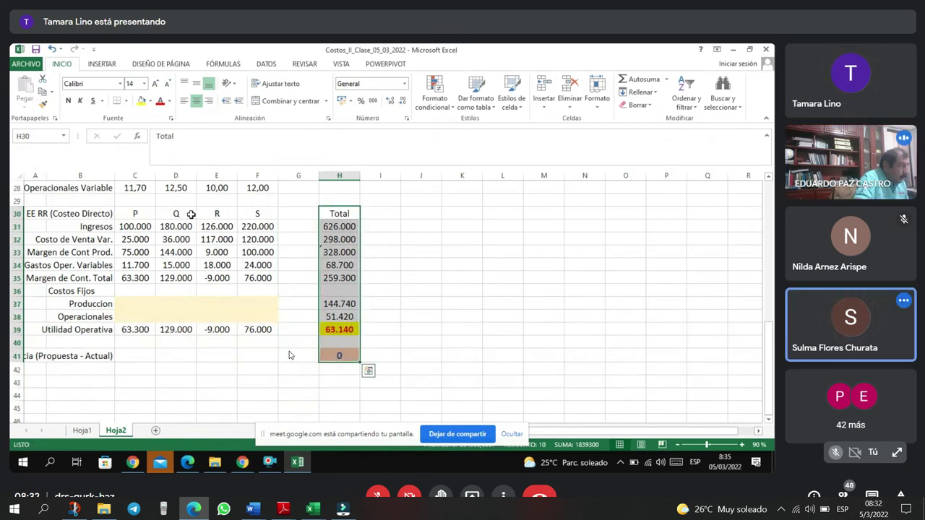
- Enter P as the heading of the freed column in G30
{"action": "left_click", "coordinate": [289, 217]}
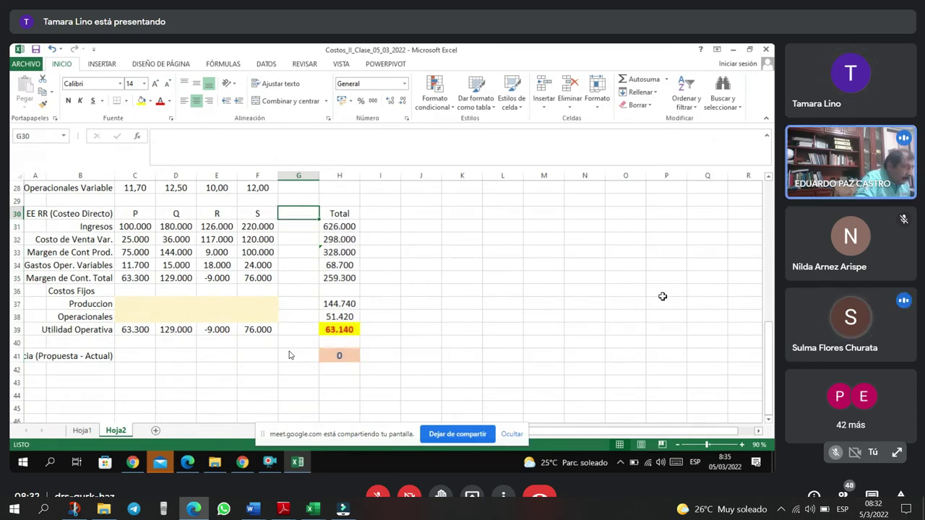
{"action": "type", "text": "P"}
{"action": "key", "text": "Return"}
{"action": "left_click_drag", "start_coordinate": [770, 350], "coordinate": [771, 332]}
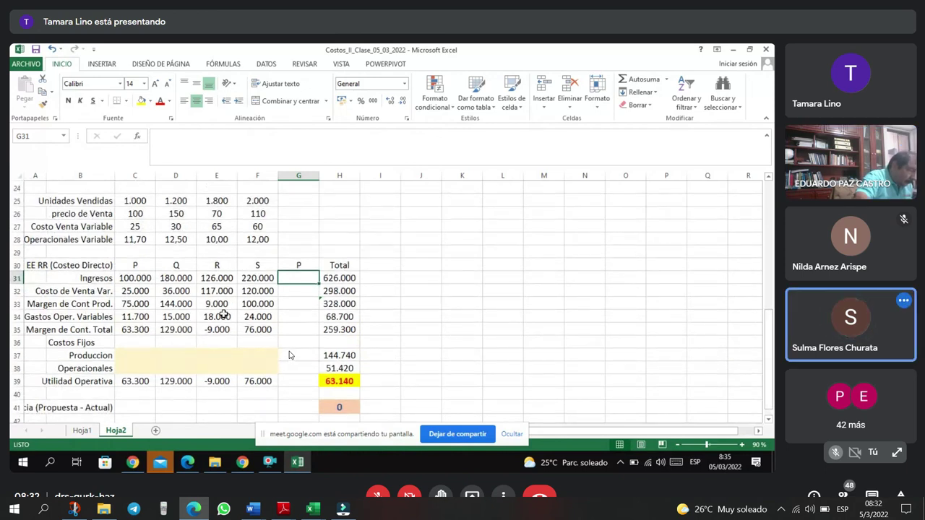
- Give the added P column 1000 Unidades Vendidas in G25 and a Costo Venta Variable of 35 in G27
{"action": "left_click", "coordinate": [292, 201]}
{"action": "type", "text": "1.00"}
{"action": "type", "text": "000"}
{"action": "key", "text": "Return"}
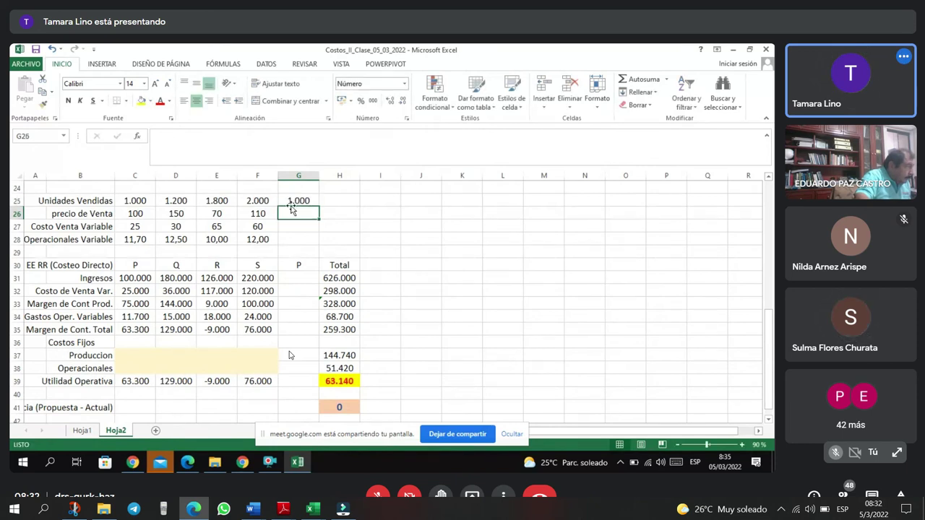
{"action": "key", "text": "Return"}
{"action": "type", "text": "35"}
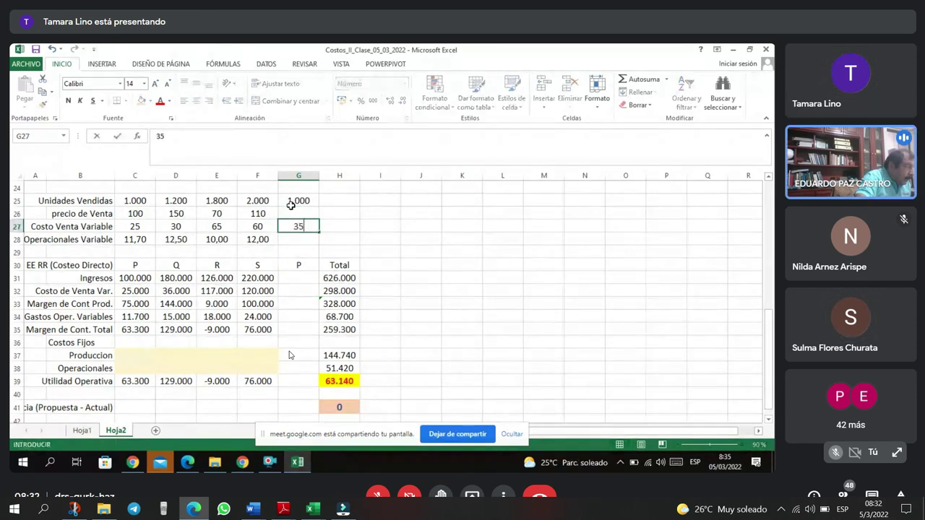
{"action": "key", "text": "Return"}
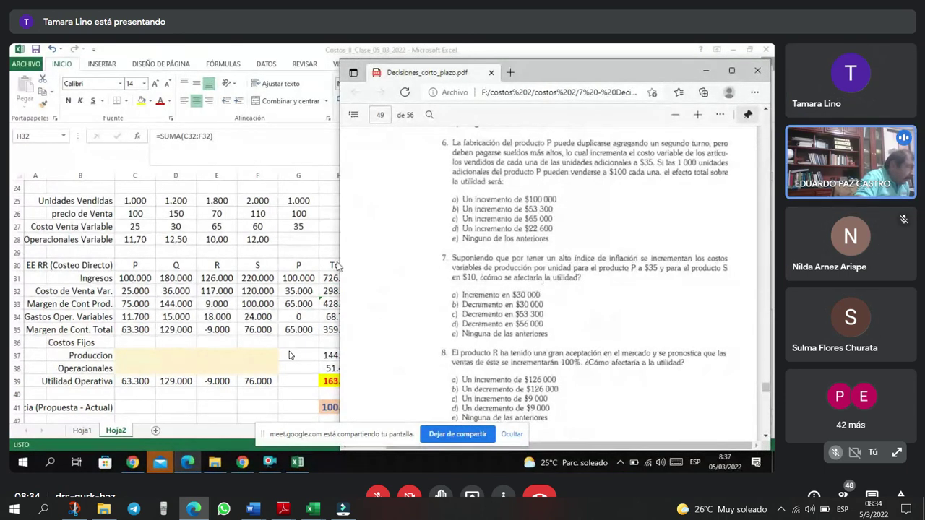
- Extend the Costo de Venta Var. total in H32 to sum C32 through G32
{"action": "left_click", "coordinate": [281, 144]}
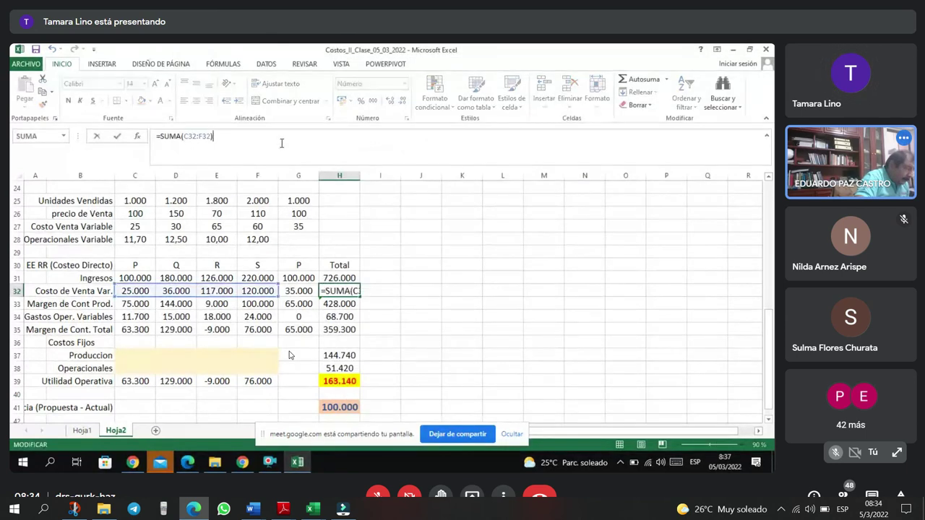
{"action": "left_click_drag", "start_coordinate": [279, 297], "coordinate": [313, 298]}
{"action": "key", "text": "Return"}
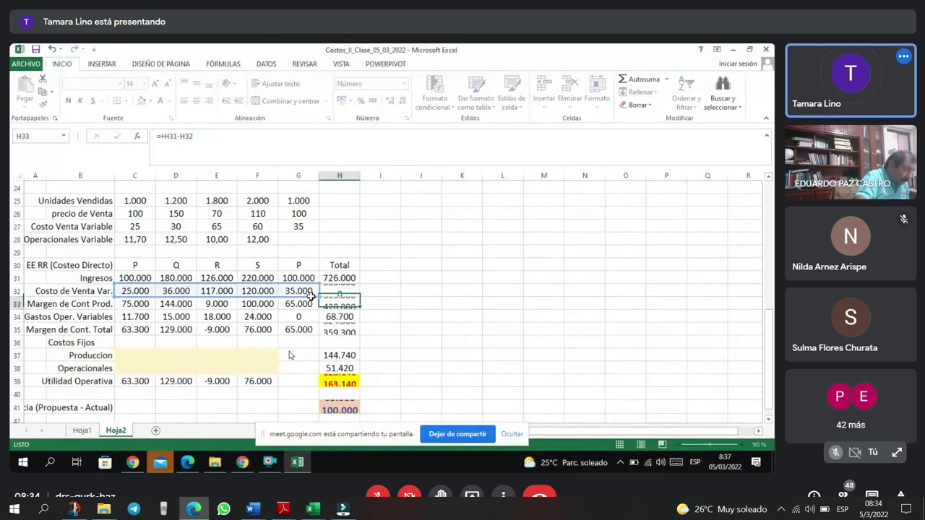
- Review the Total column's formulas in H33 and H34 and go down to the difference in H41, then return to the PDF
{"action": "left_click", "coordinate": [311, 147]}
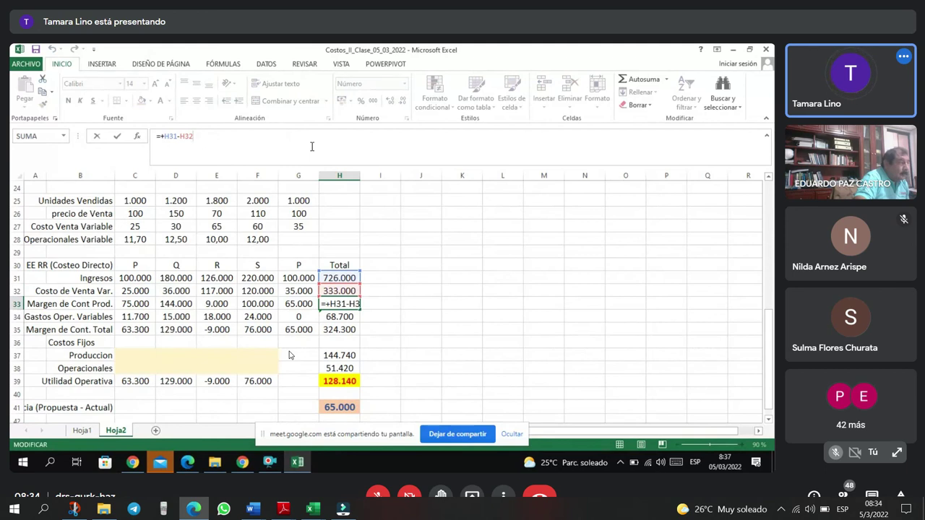
{"action": "key", "text": "Return"}
{"action": "left_click", "coordinate": [308, 145]}
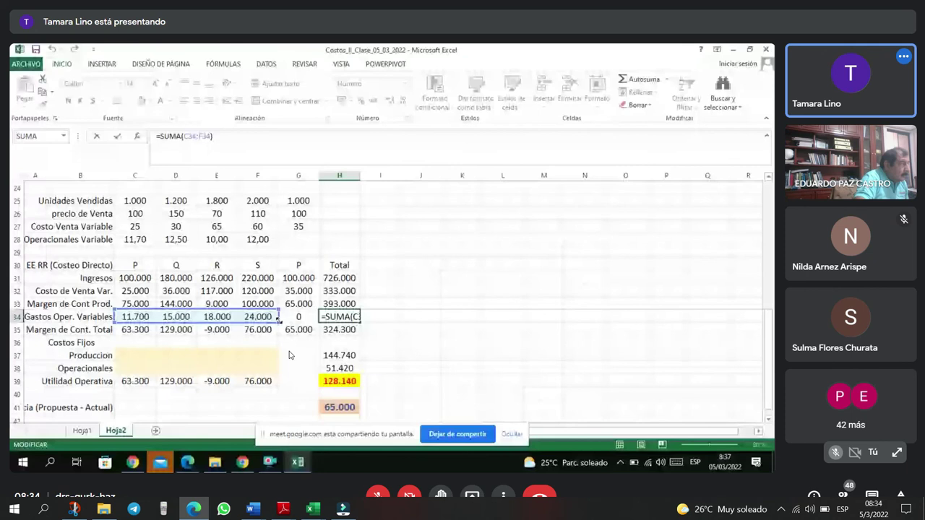
{"action": "key", "text": "Return"}
{"action": "key", "text": "Down"}
{"action": "key", "text": "Down"}
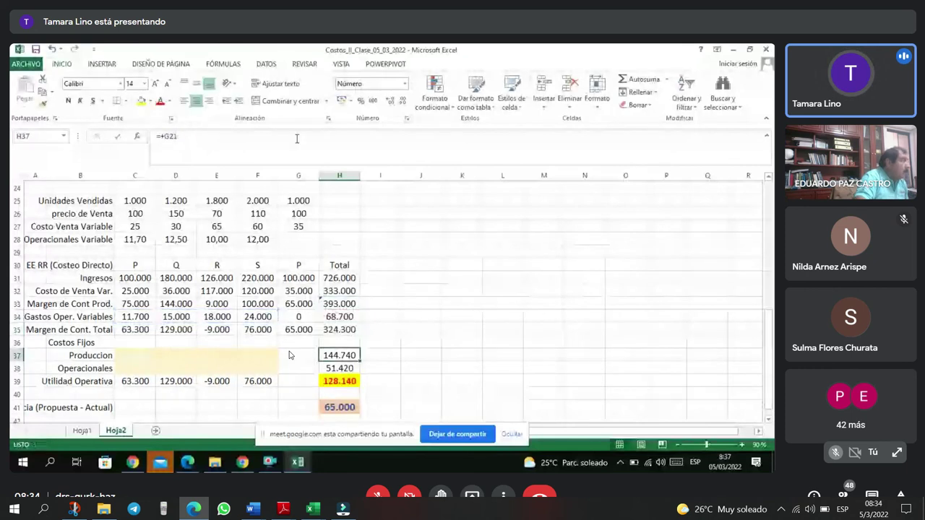
{"action": "key", "text": "Down"}
{"action": "key", "text": "Down"}
{"action": "key", "text": "Down"}
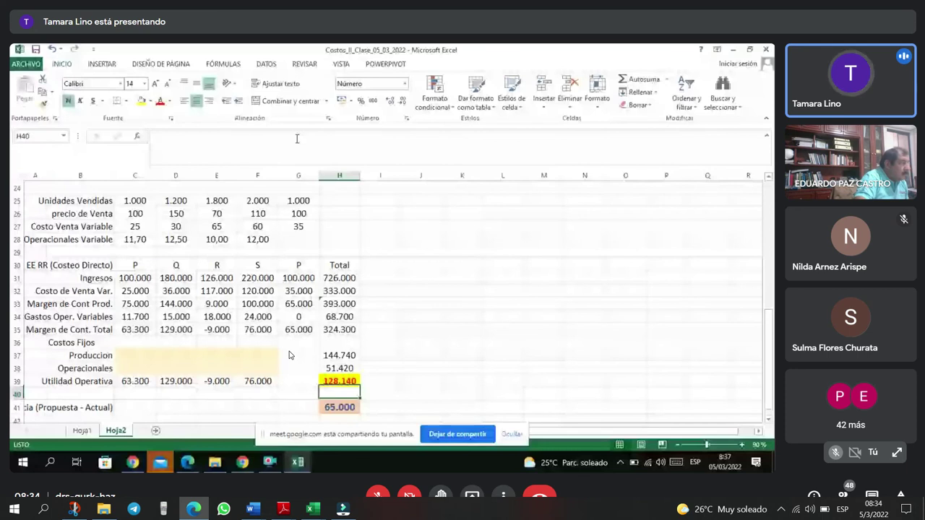
{"action": "key", "text": "Down"}
{"action": "key", "text": "alt+Tab"}
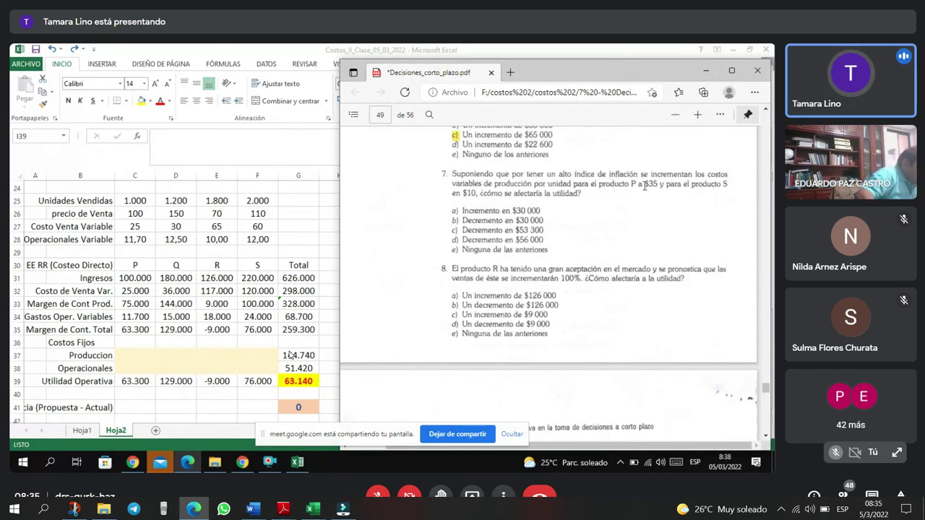
- Set product P's Costo Venta Variable in C27 to 35, select product S's in F27, and recheck proposal 7 in the PDF
{"action": "left_click", "coordinate": [137, 227]}
{"action": "type", "text": "35"}
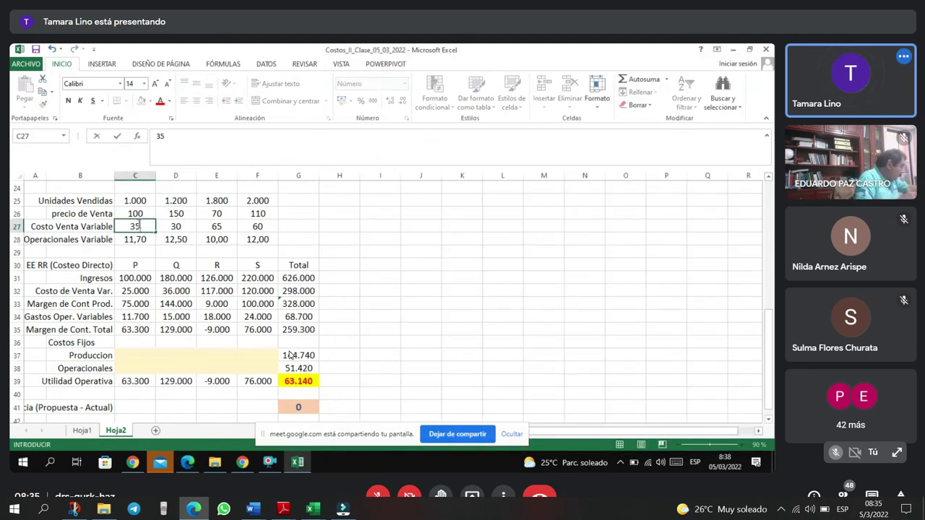
{"action": "key", "text": "Tab"}
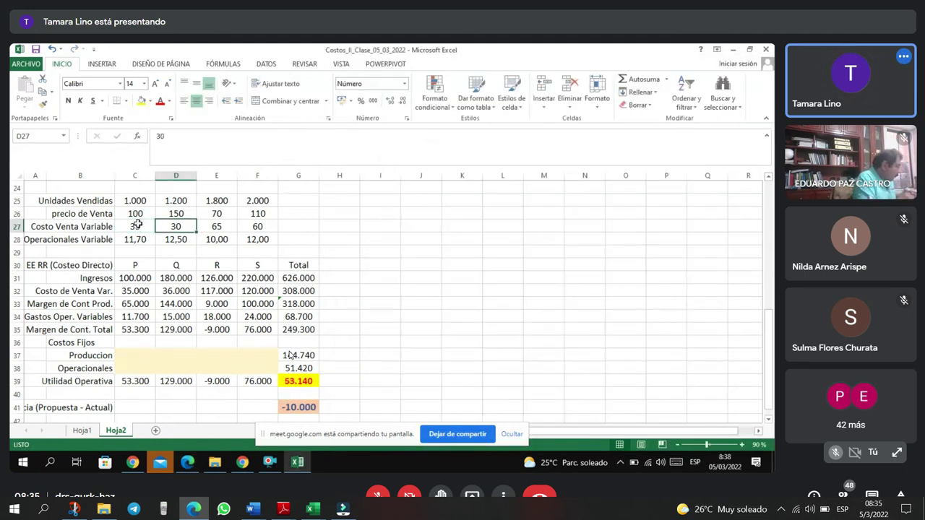
{"action": "key", "text": "Tab"}
{"action": "key", "text": "Tab"}
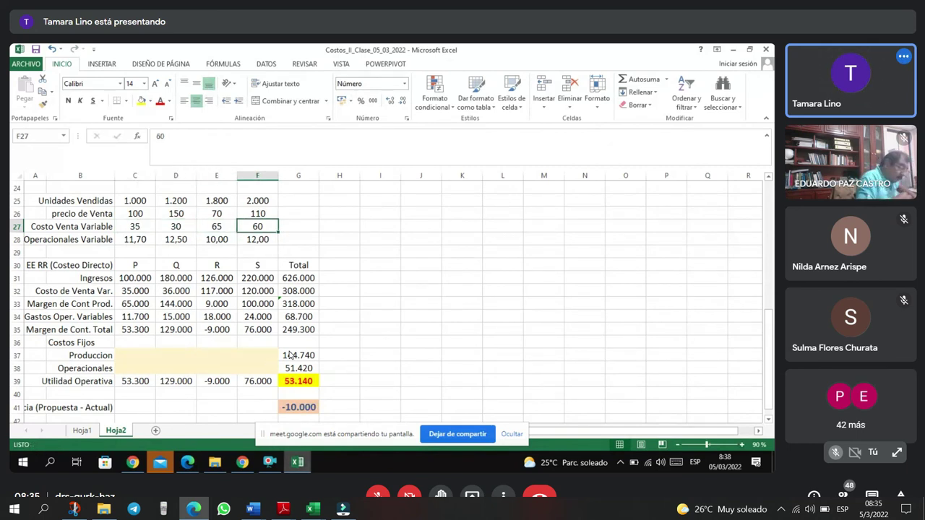
{"action": "mouse_move", "coordinate": [195, 466]}
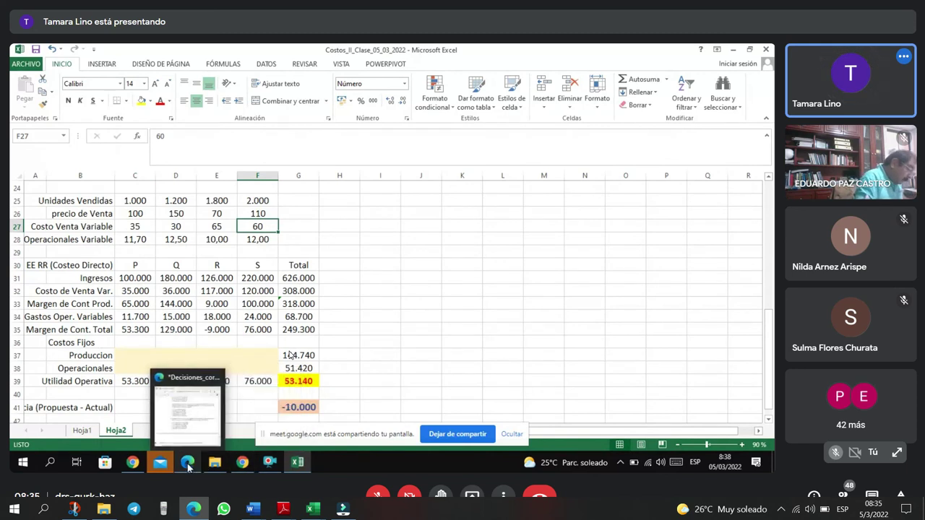
{"action": "left_click", "coordinate": [192, 466]}
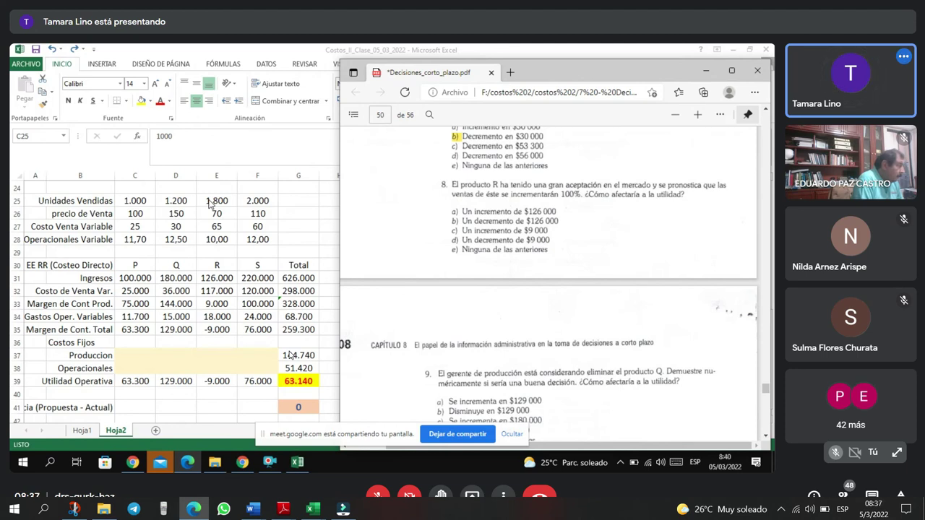
{"action": "mouse_move", "coordinate": [249, 467]}
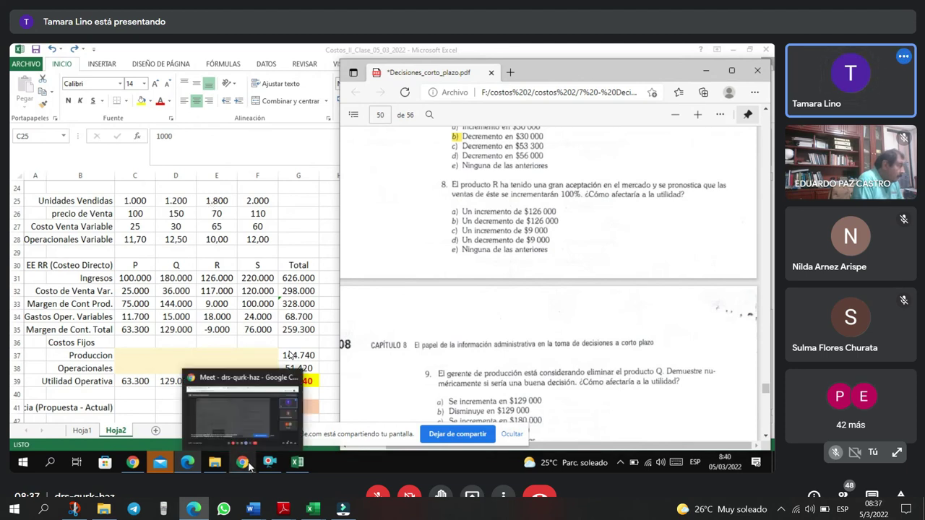
- Switch to the Google Meet call window to check the meeting, then return to the textbook PDF
{"action": "left_click", "coordinate": [238, 412]}
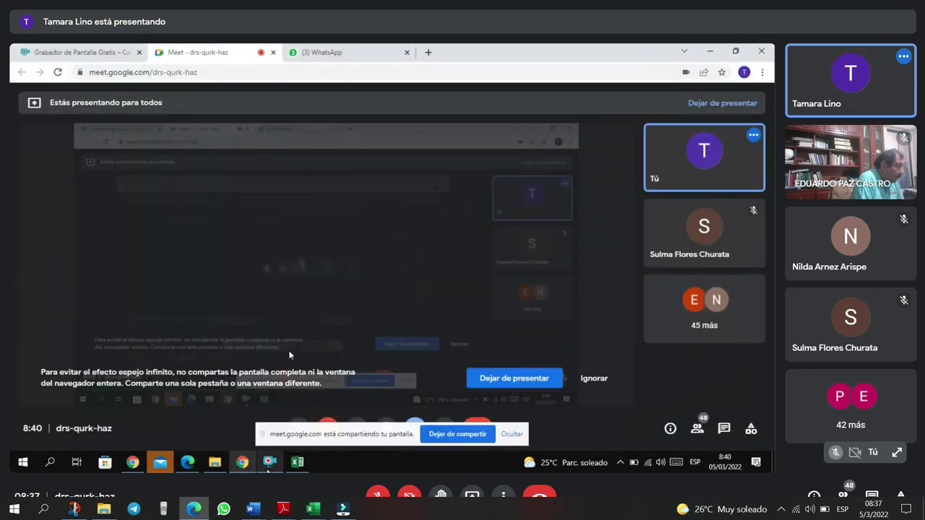
{"action": "mouse_move", "coordinate": [245, 466]}
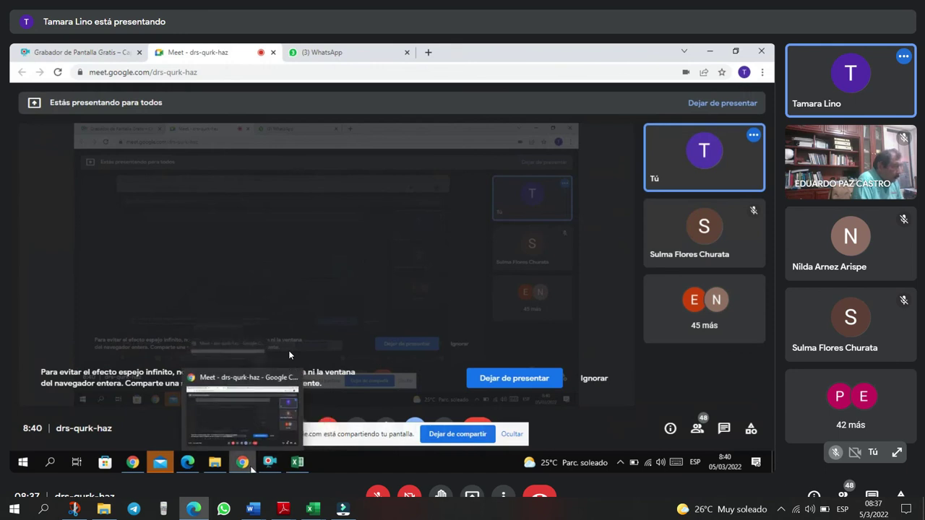
{"action": "mouse_move", "coordinate": [187, 463]}
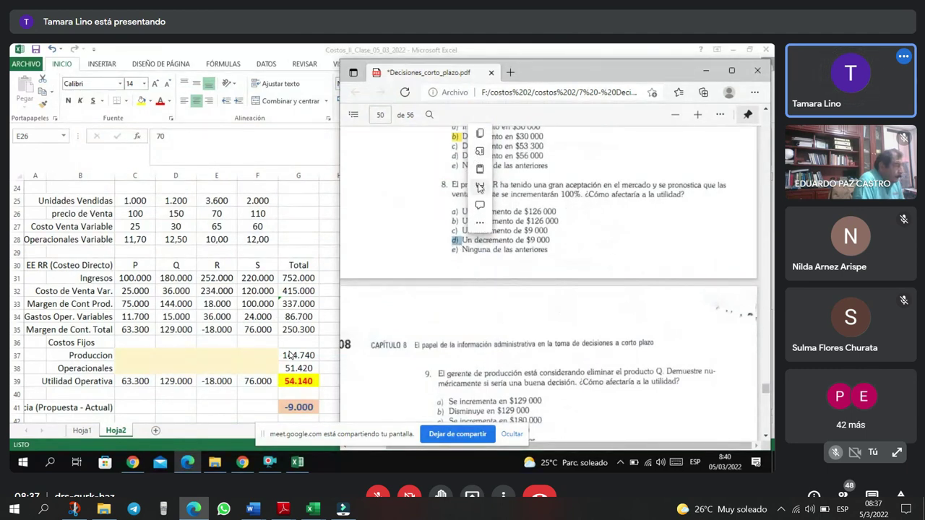
- Finish marking answer d) of question 8 in the PDF, then minimize the PDF and the workbook to show the Google Meet call
{"action": "left_click", "coordinate": [588, 188]}
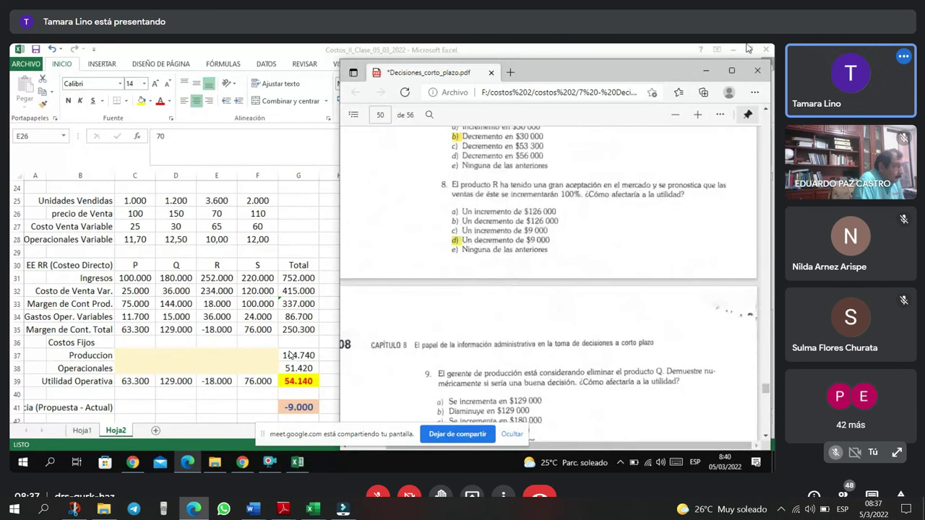
{"action": "left_click", "coordinate": [704, 71]}
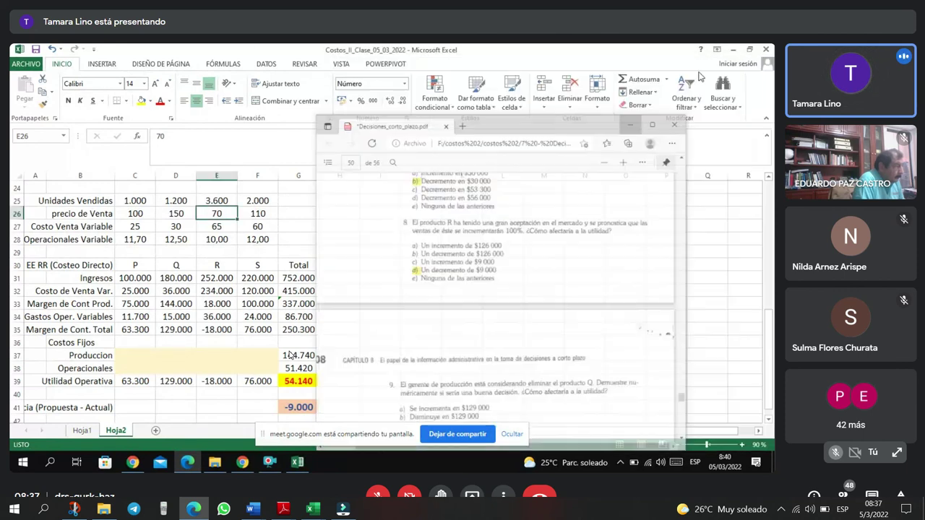
{"action": "left_click", "coordinate": [732, 49]}
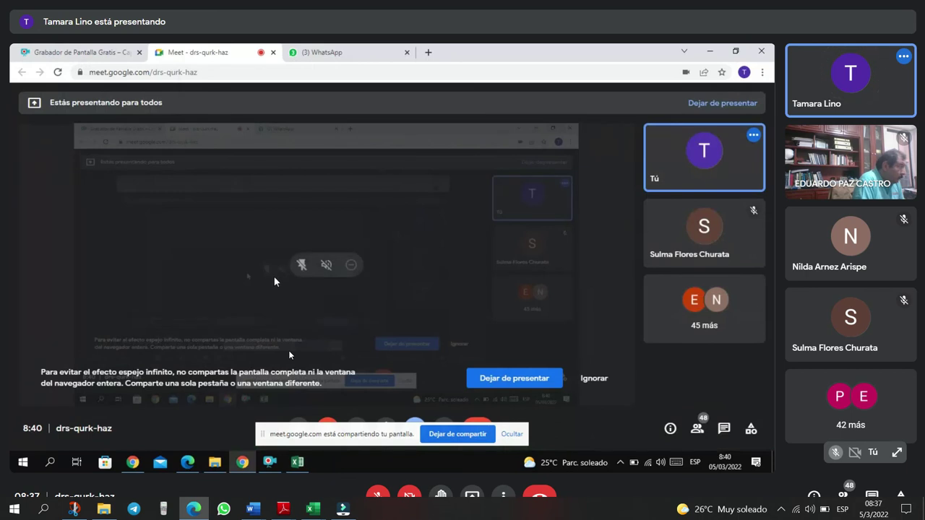